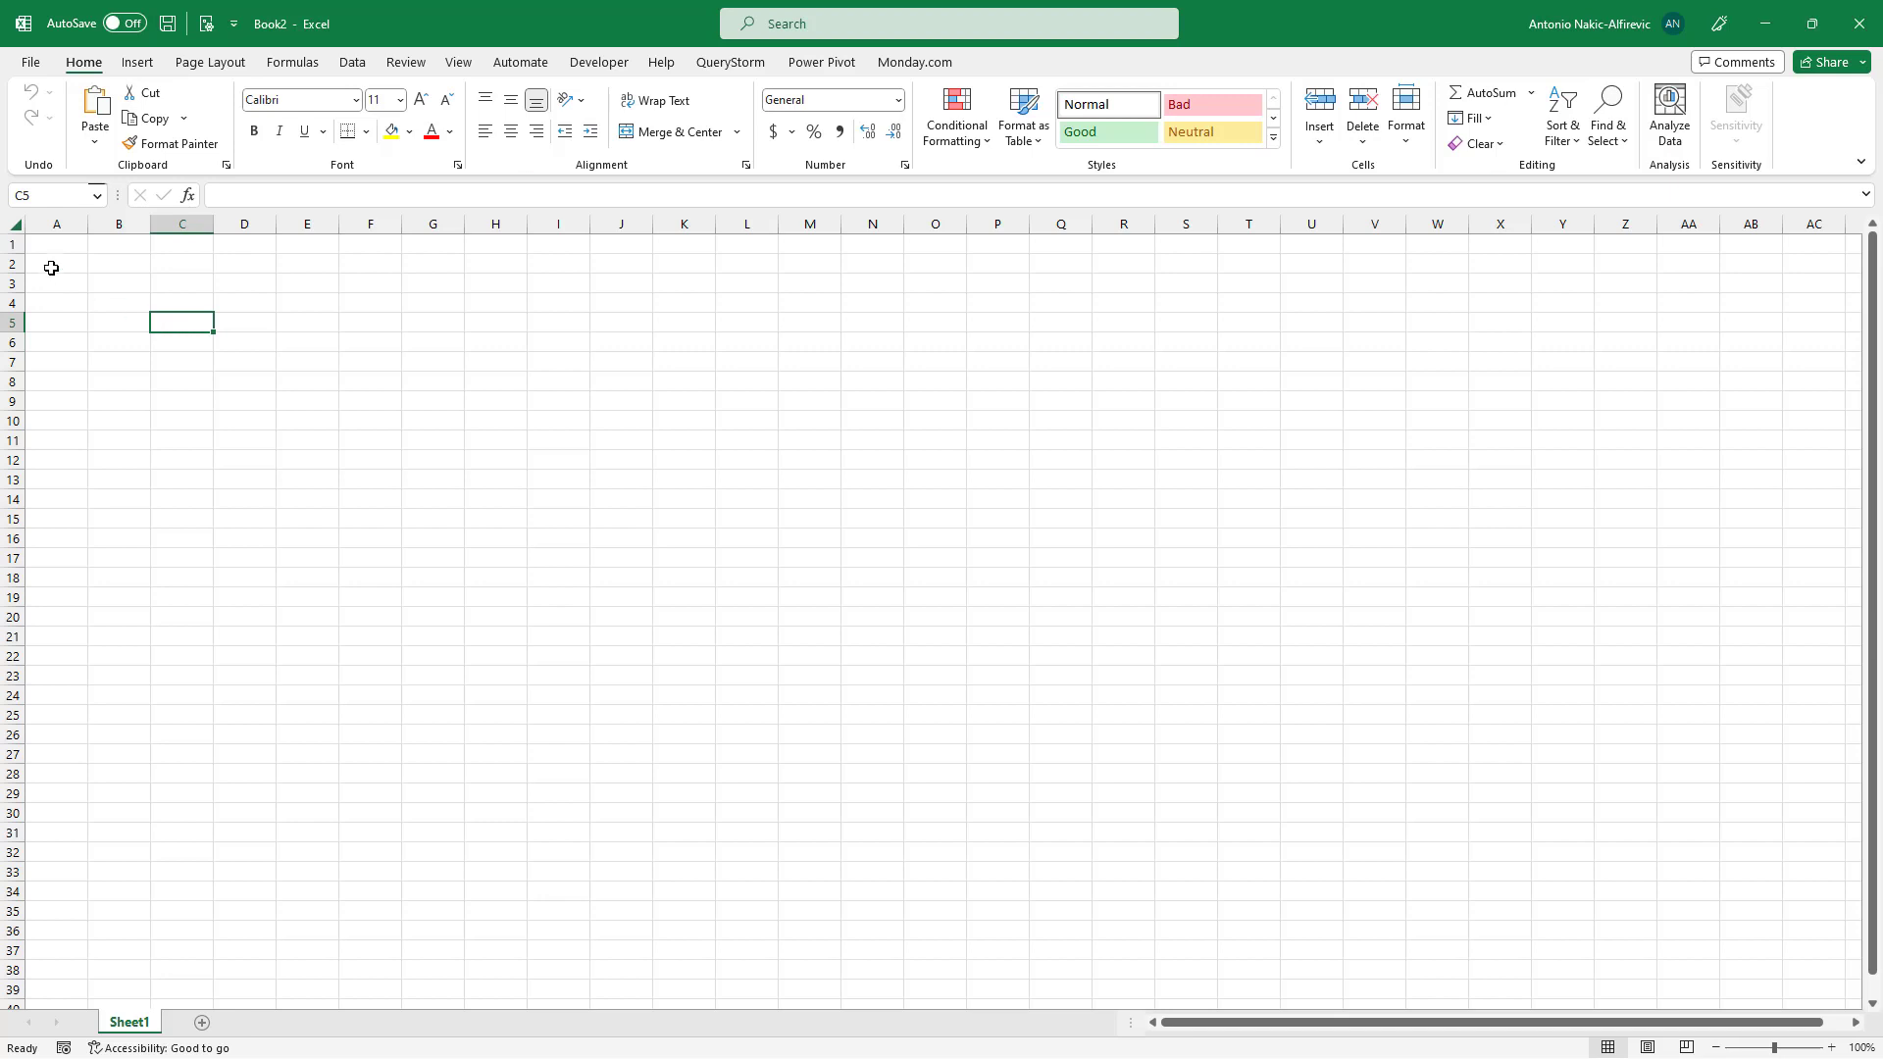
Step: Enter the numbers 1, 2, 3, 45 and 6 in cells A1 through A5
left_click(56, 246)
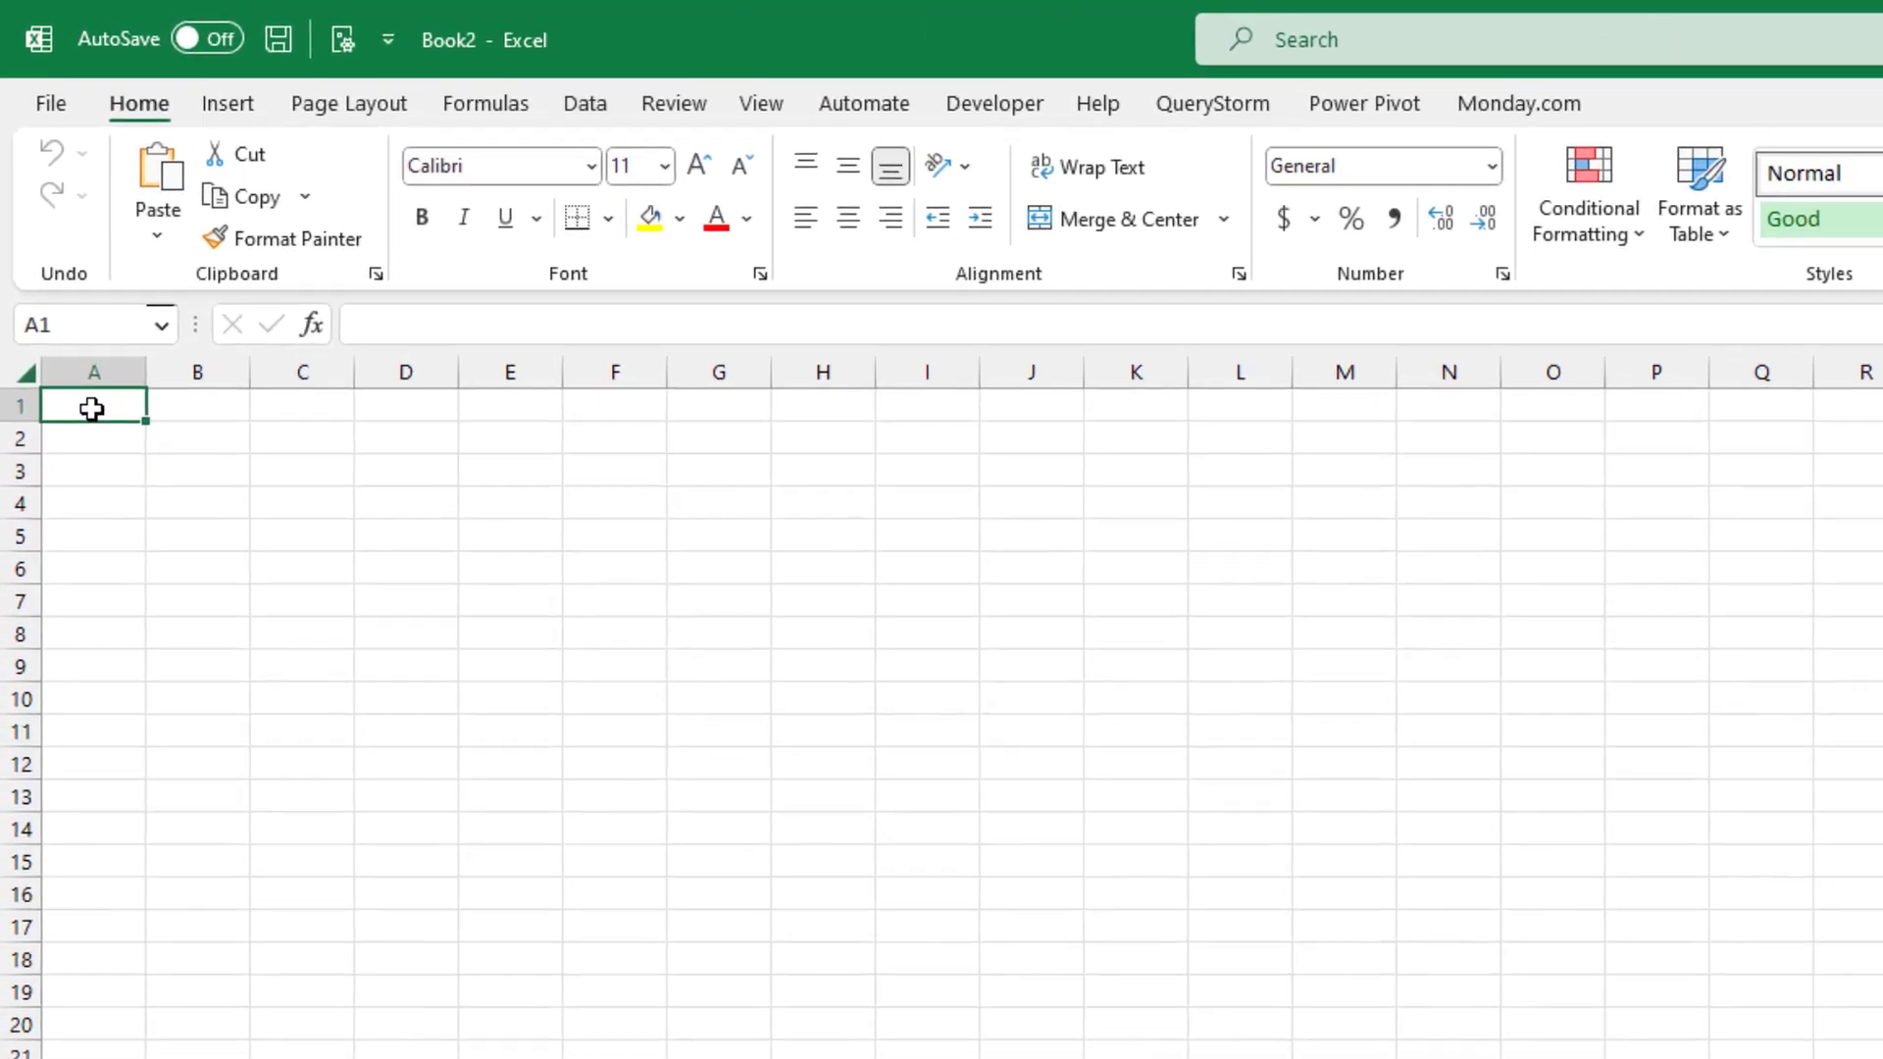
type("1")
key("Return")
type("2")
key("Return")
type("3")
key("Return")
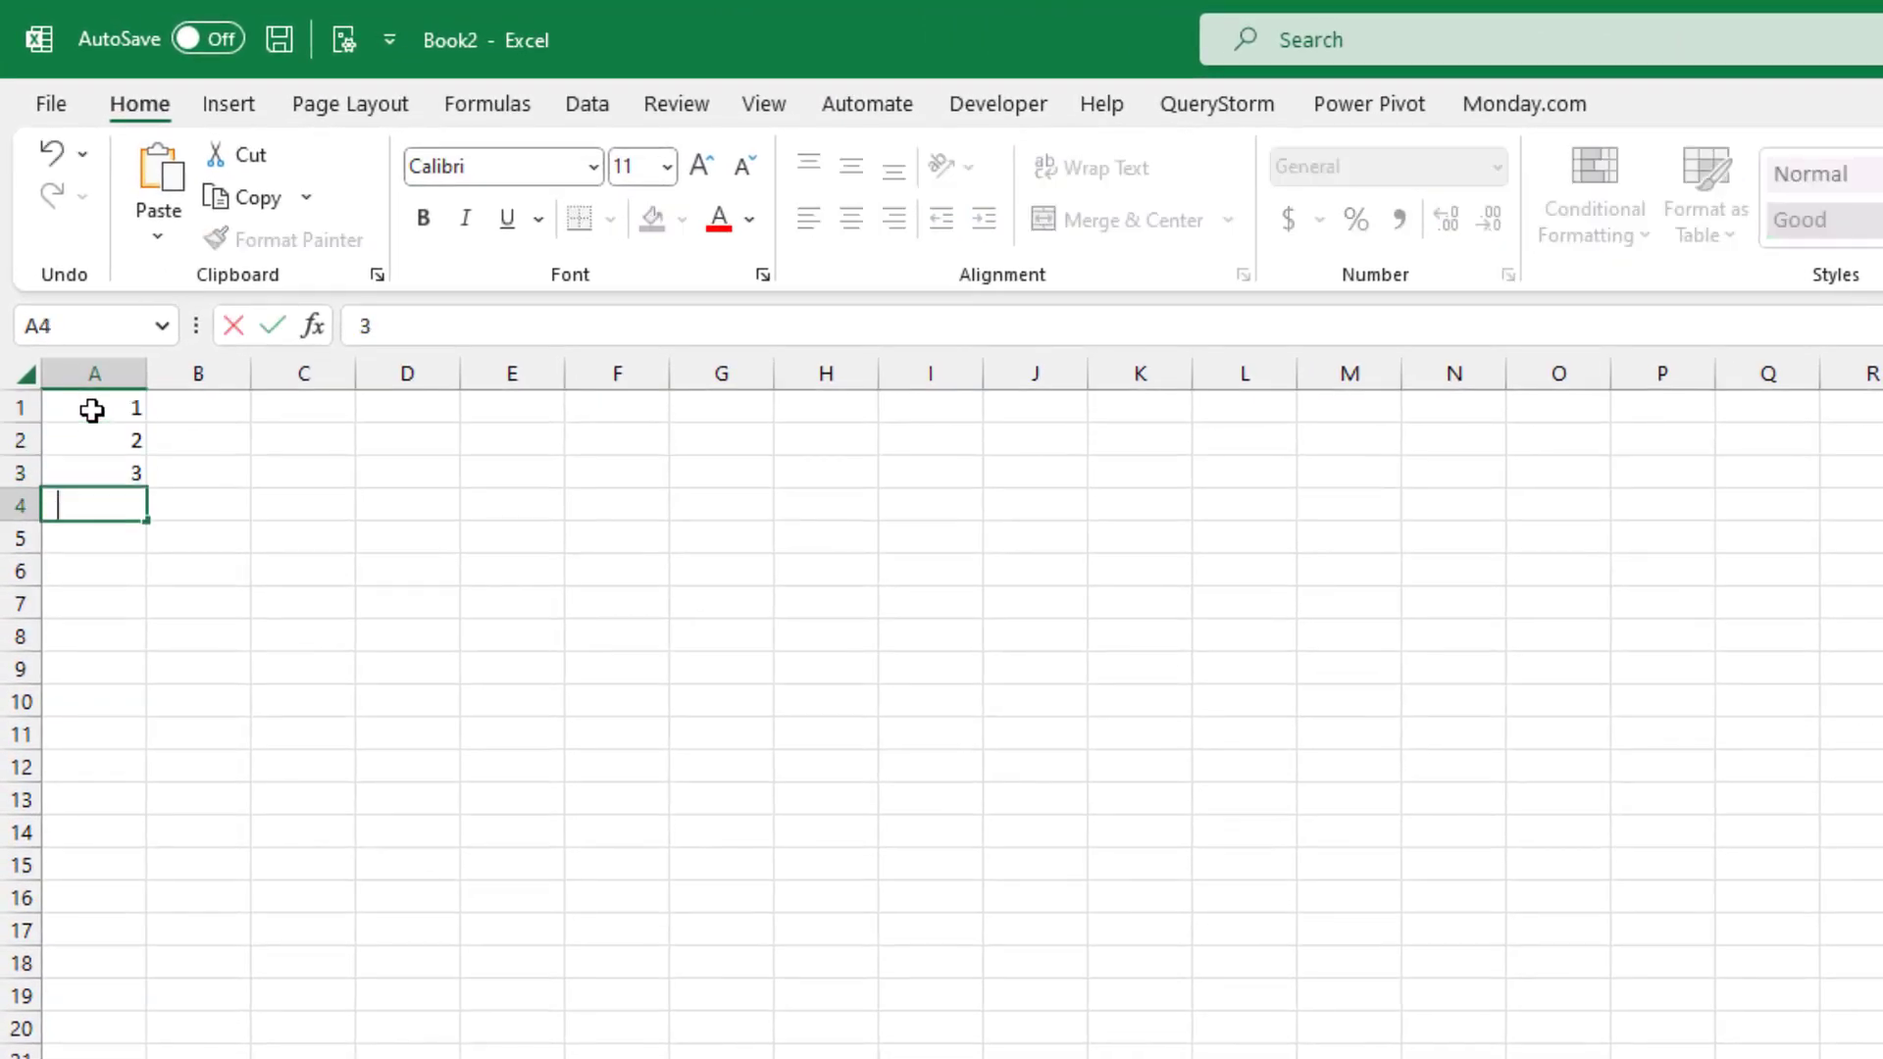
type("45")
key("Return")
type("6")
key("Return")
Step: Enter =GPT.SuggestFormula("count the number of different values in entire column A") in cell D3
key("Up")
key("Up")
key("Up")
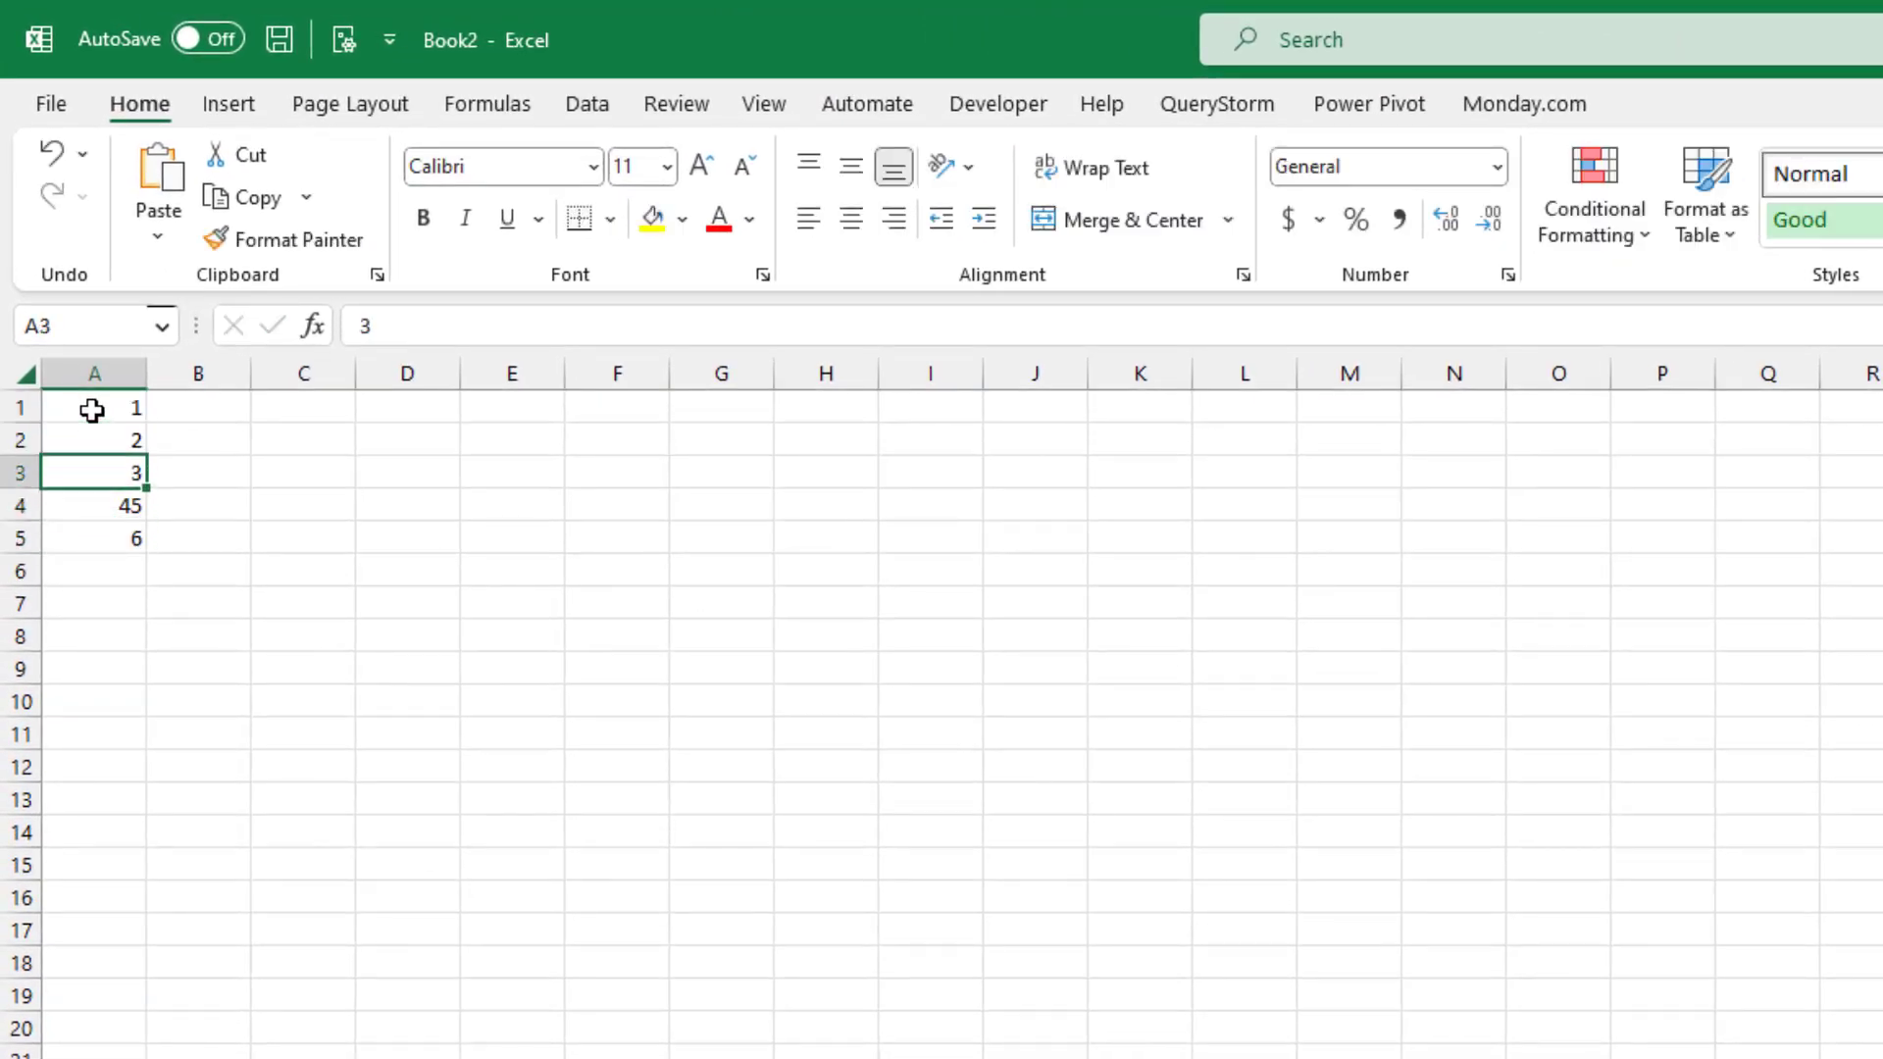
key("Right")
key("Right")
key("Right")
type("=")
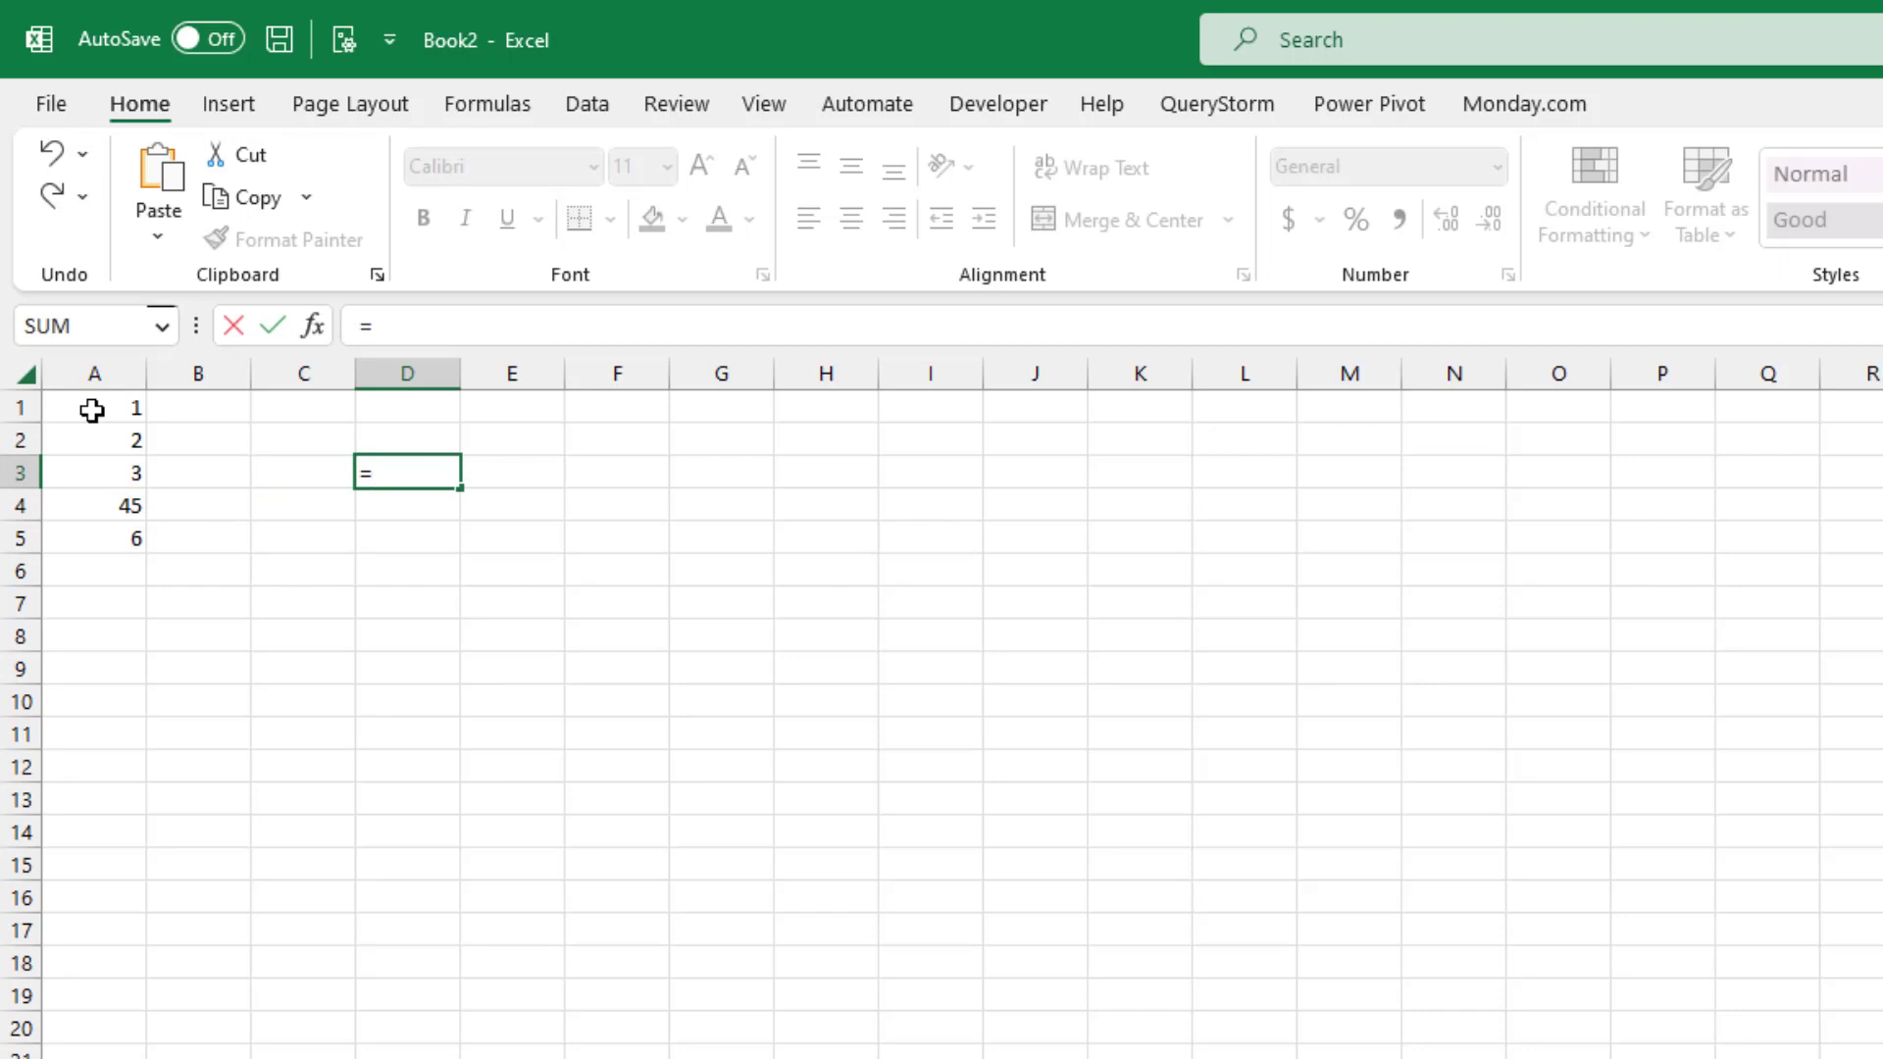
type("gpt.su")
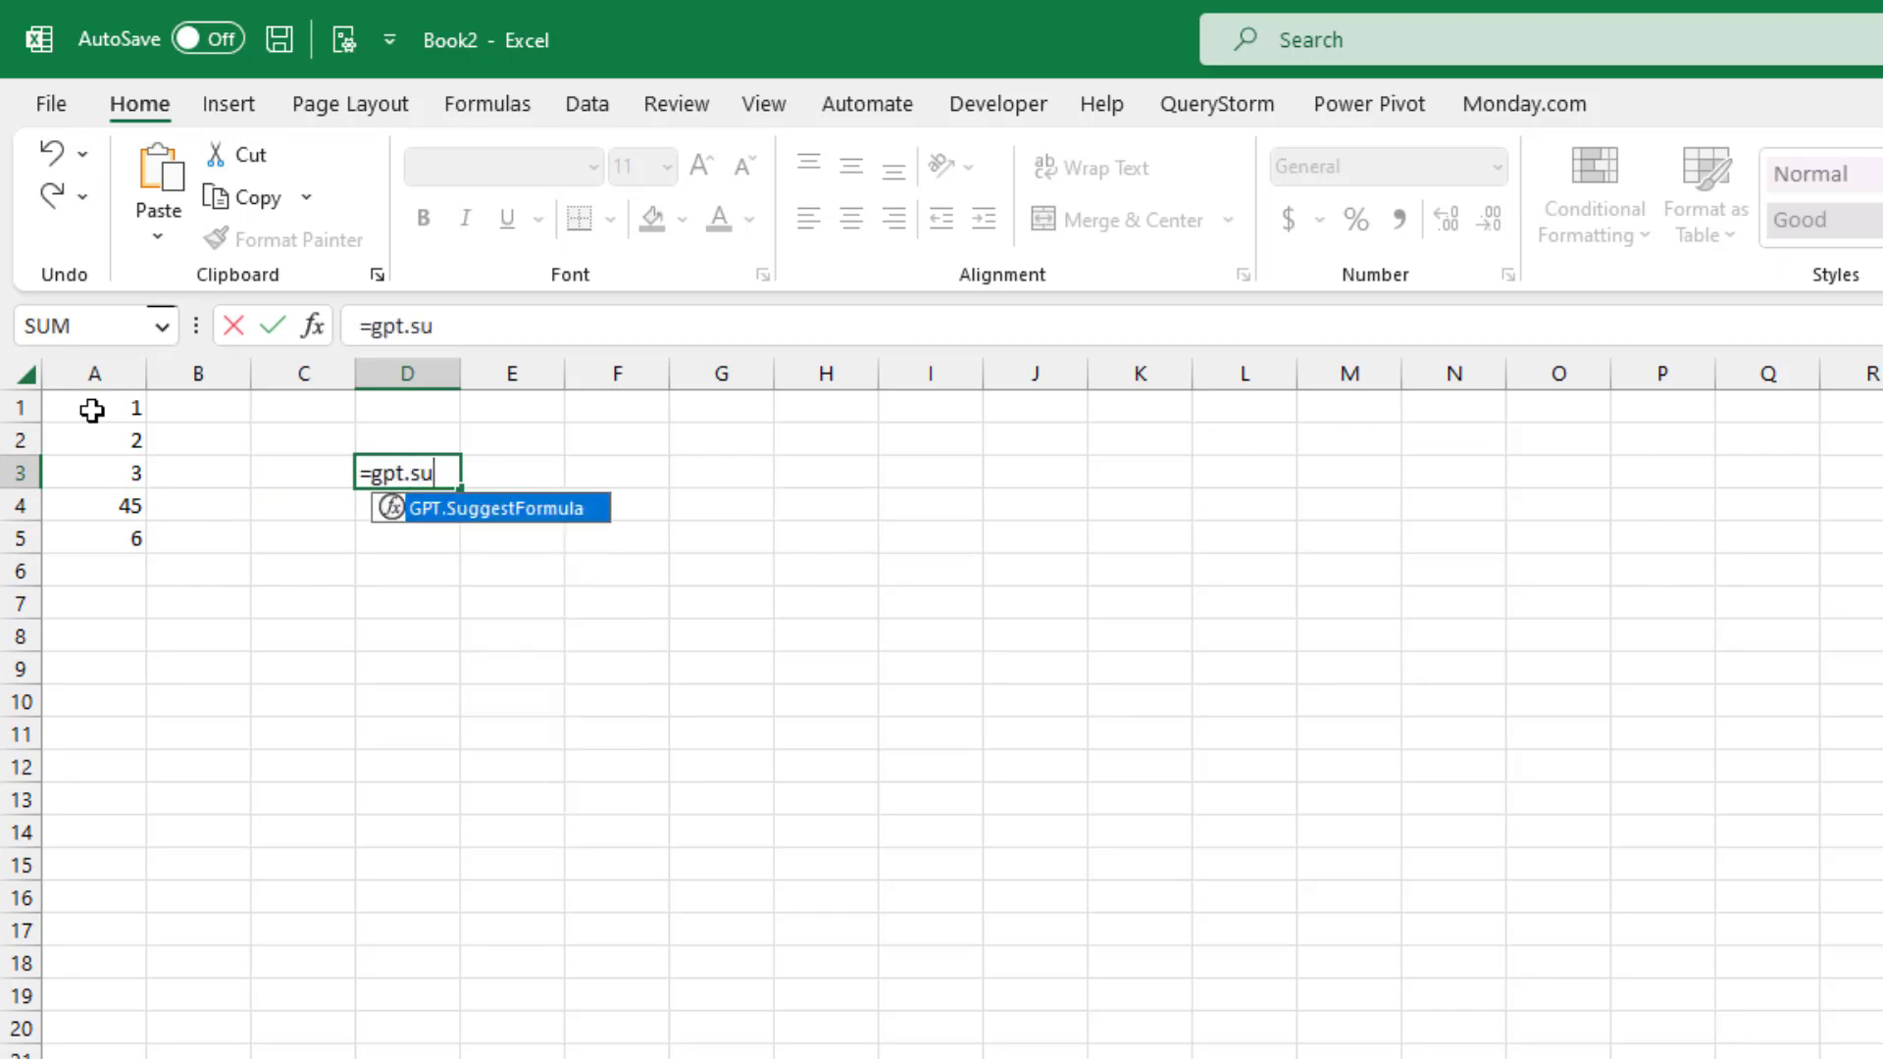
key("Tab")
type("\"count ")
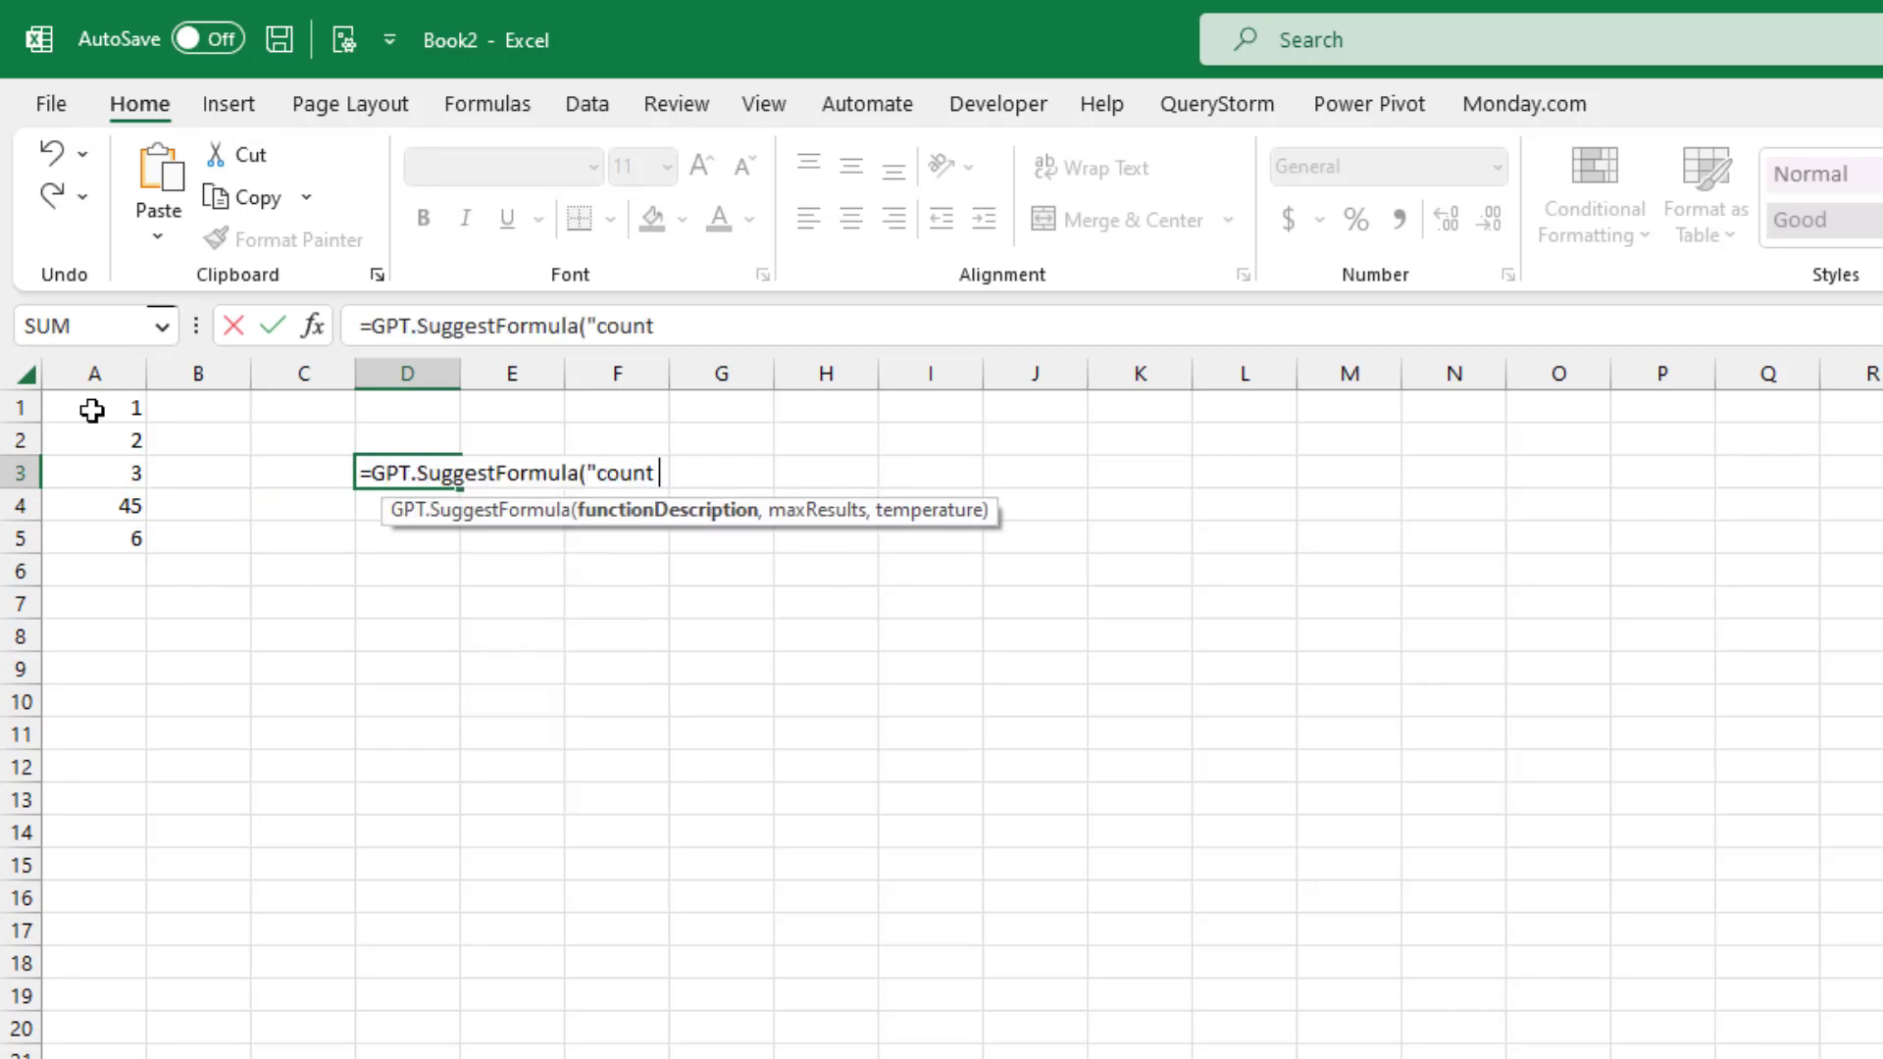
type("the number of ")
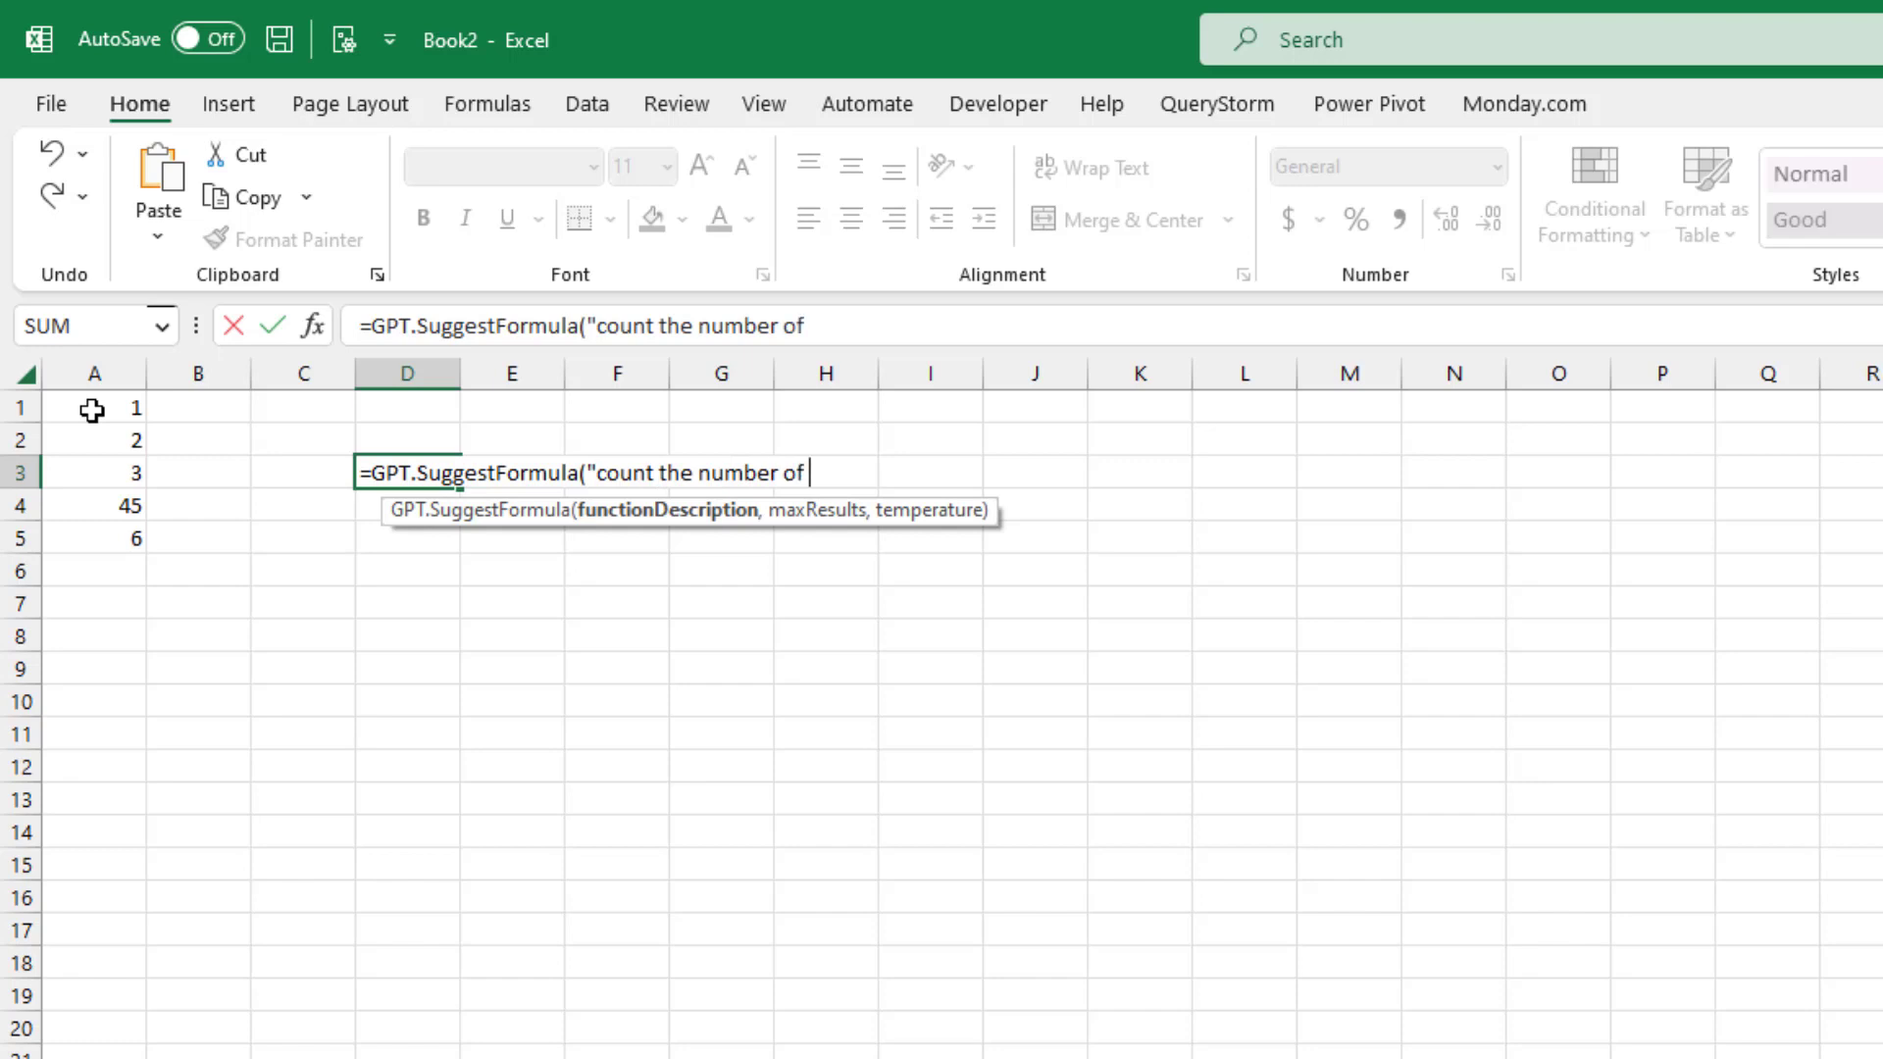
type("different valu")
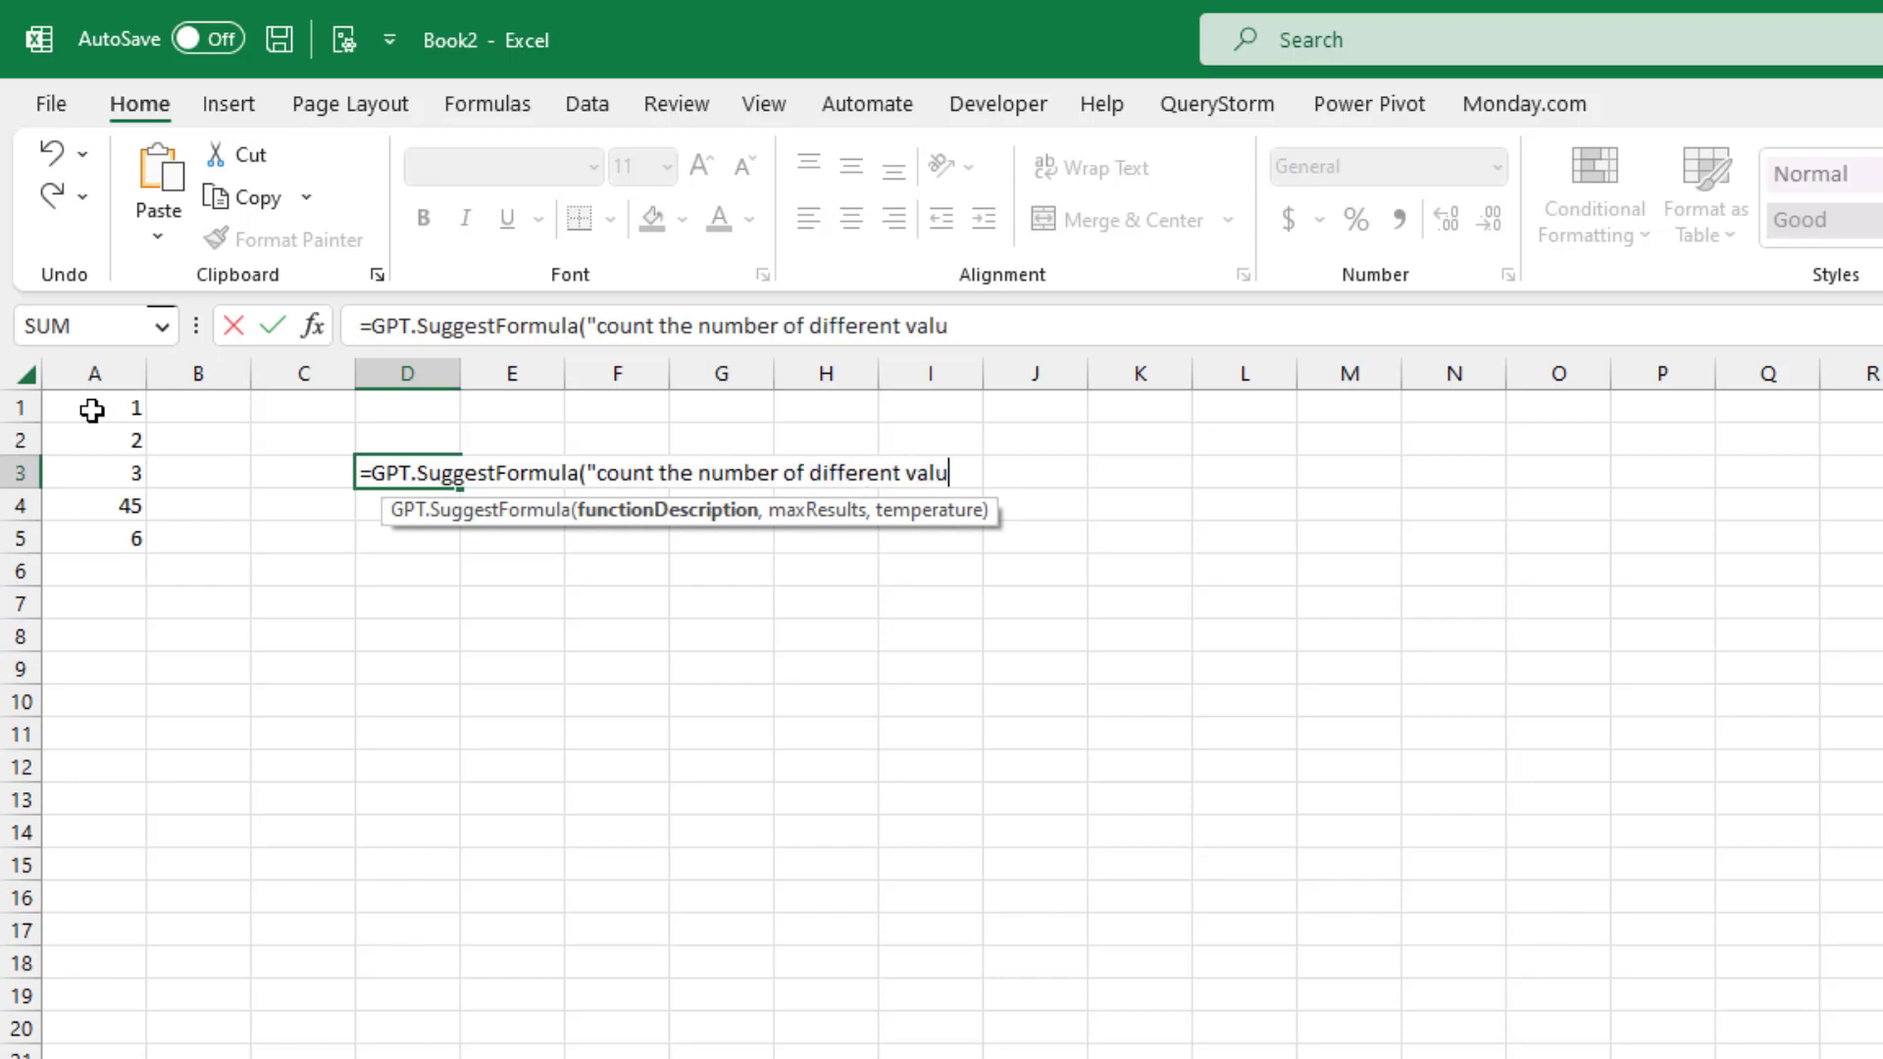
type("es in entire co lumn A\"")
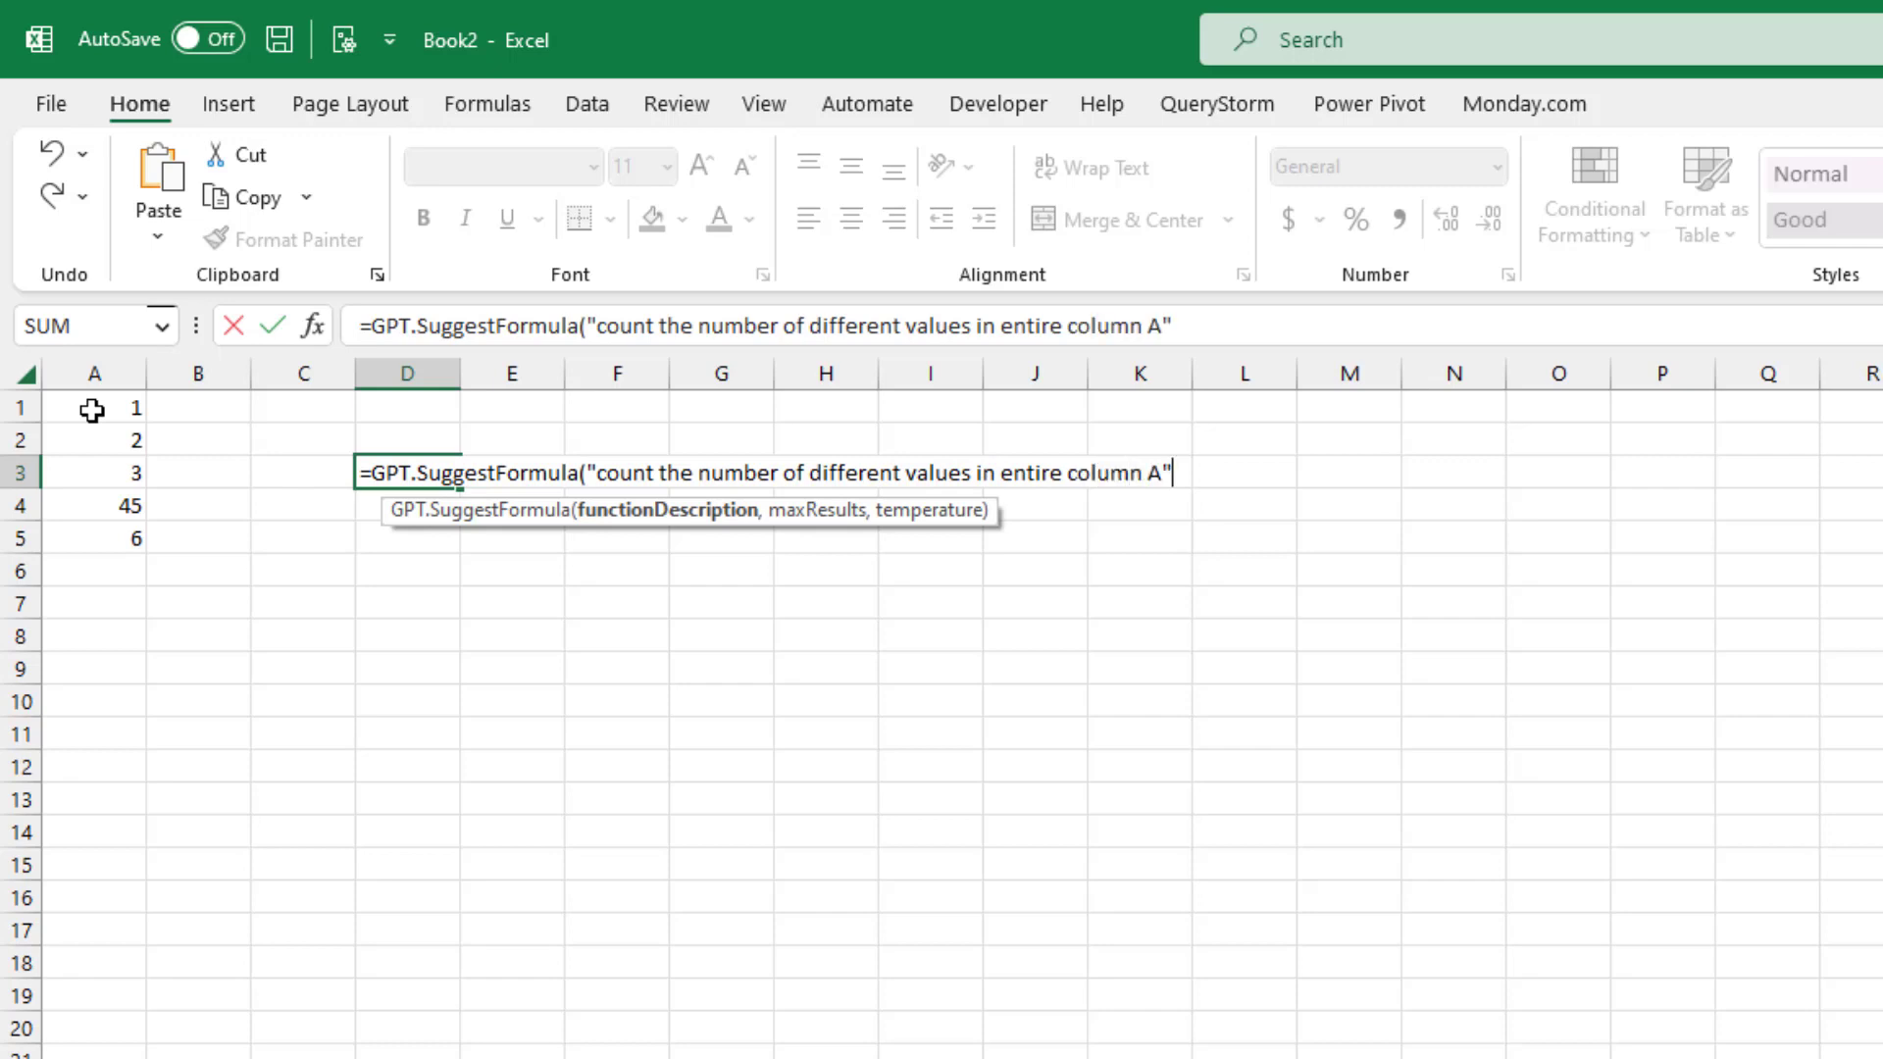
key("Return")
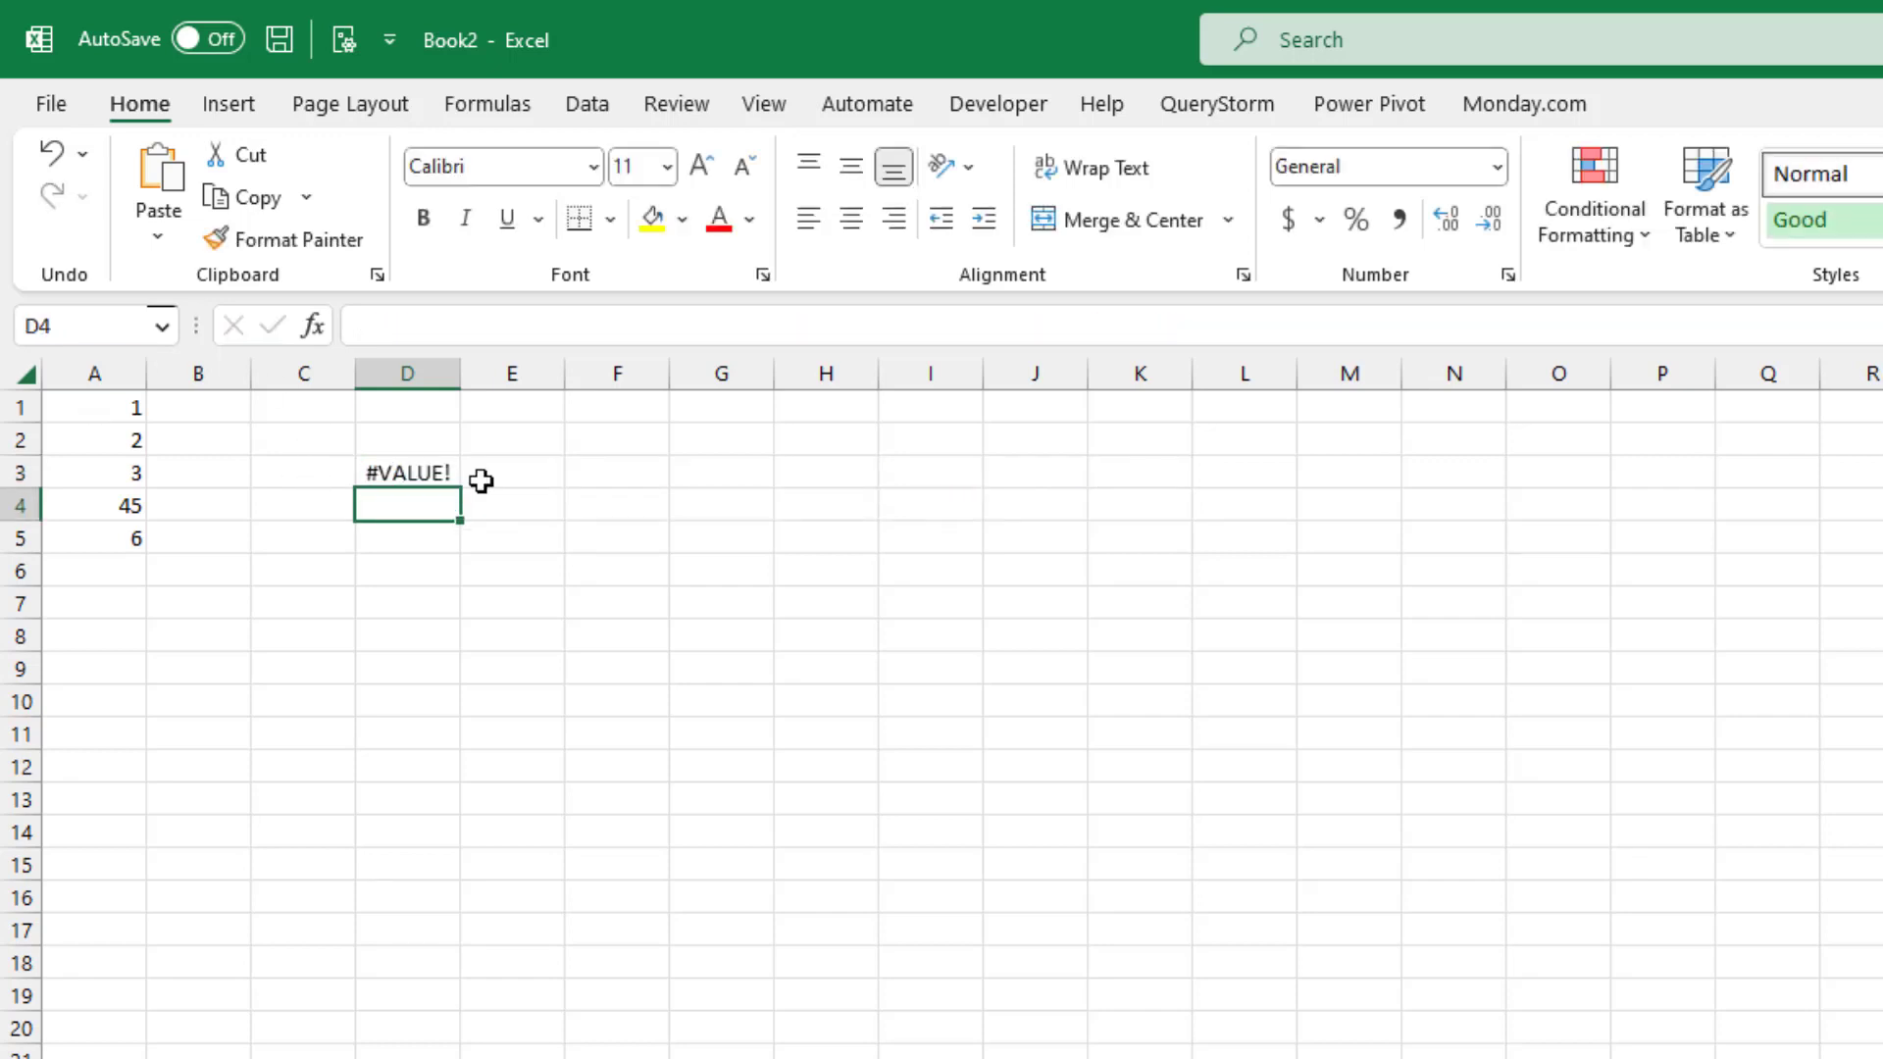
Step: Re-enter the GPT.SuggestFormula formula in D3 unchanged to run the request again
left_click(433, 471)
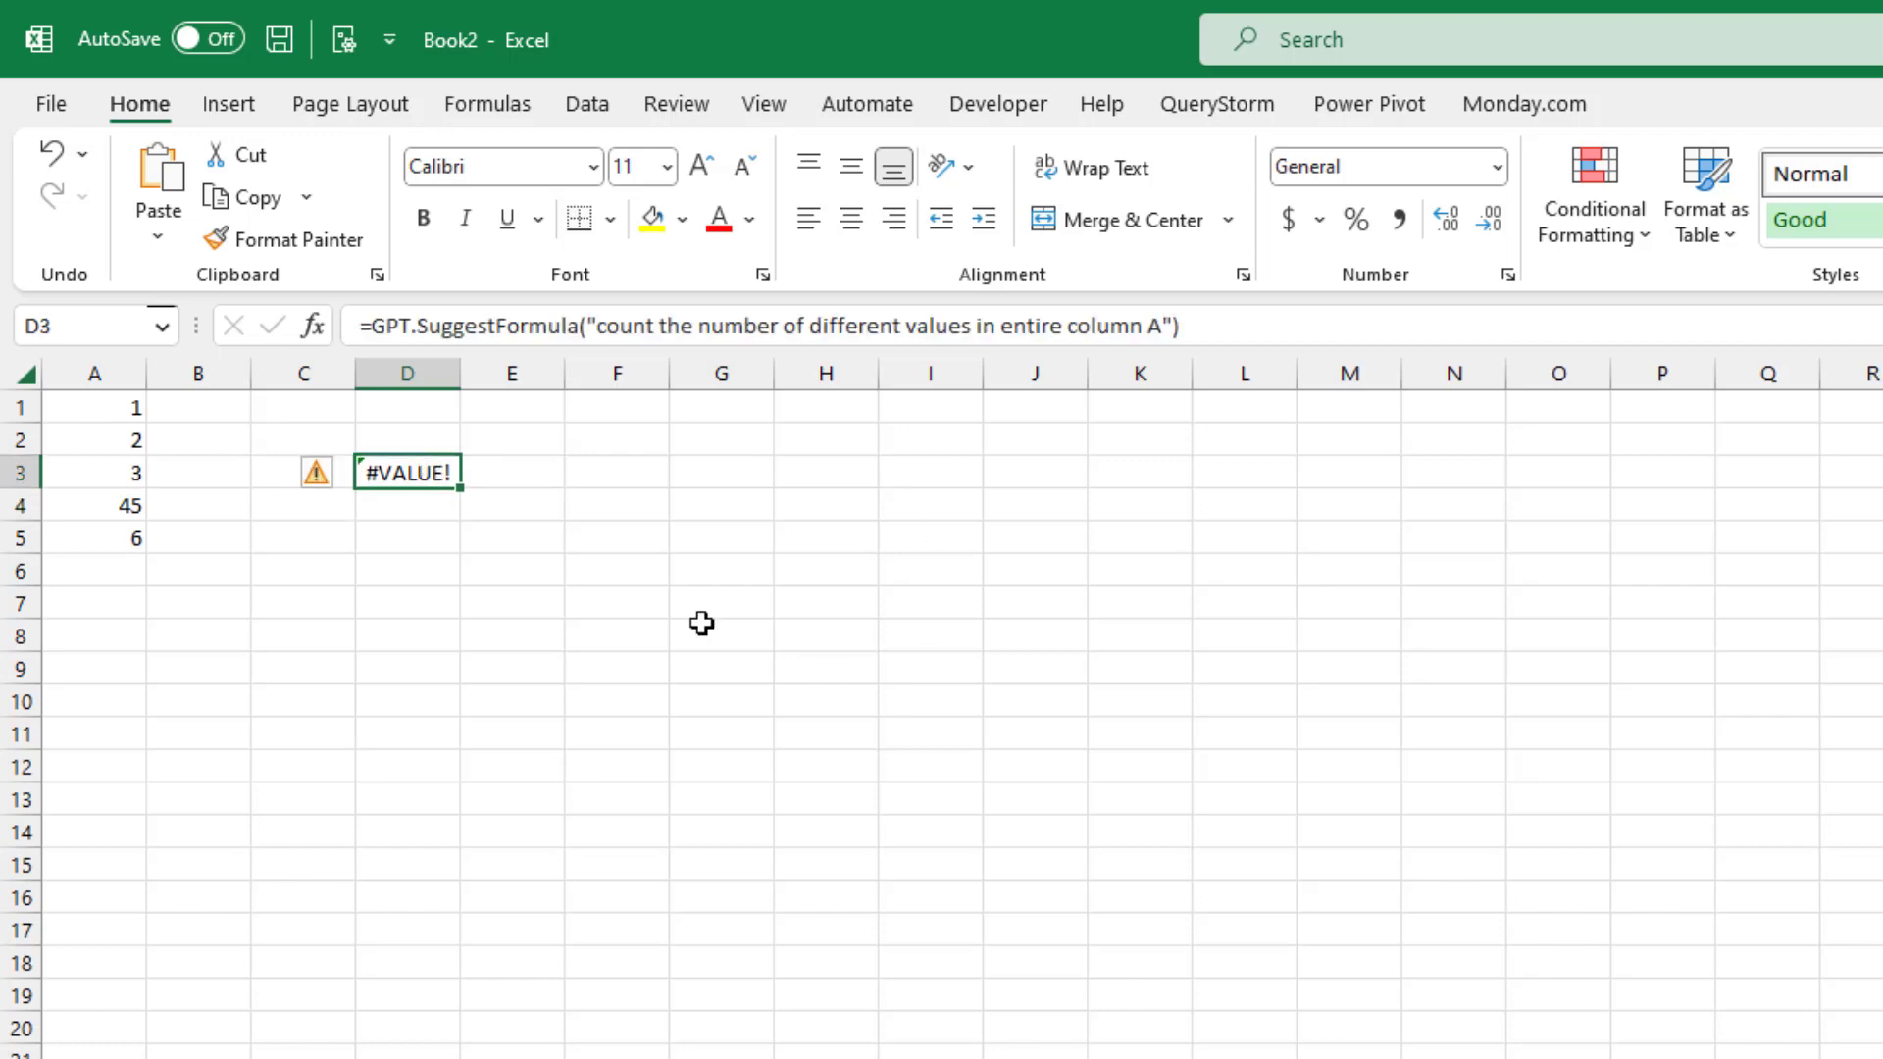
key("F2")
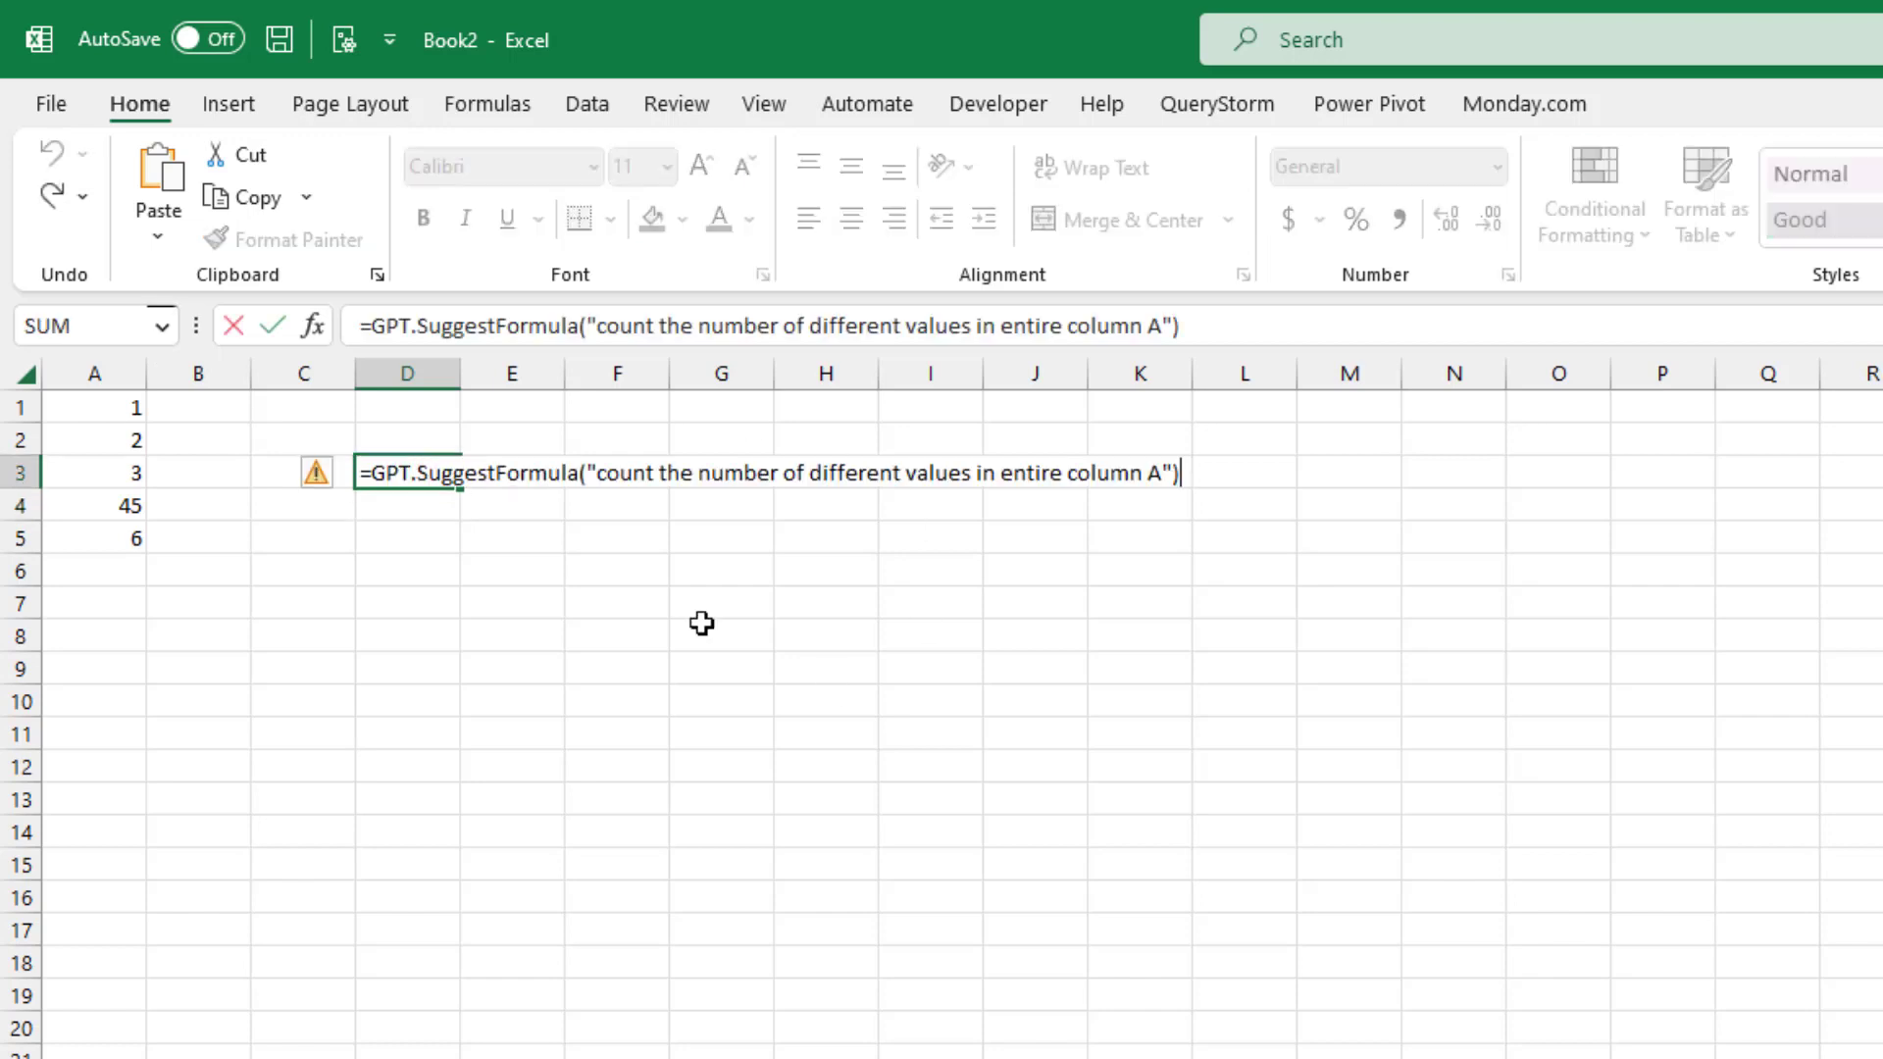
key("Return")
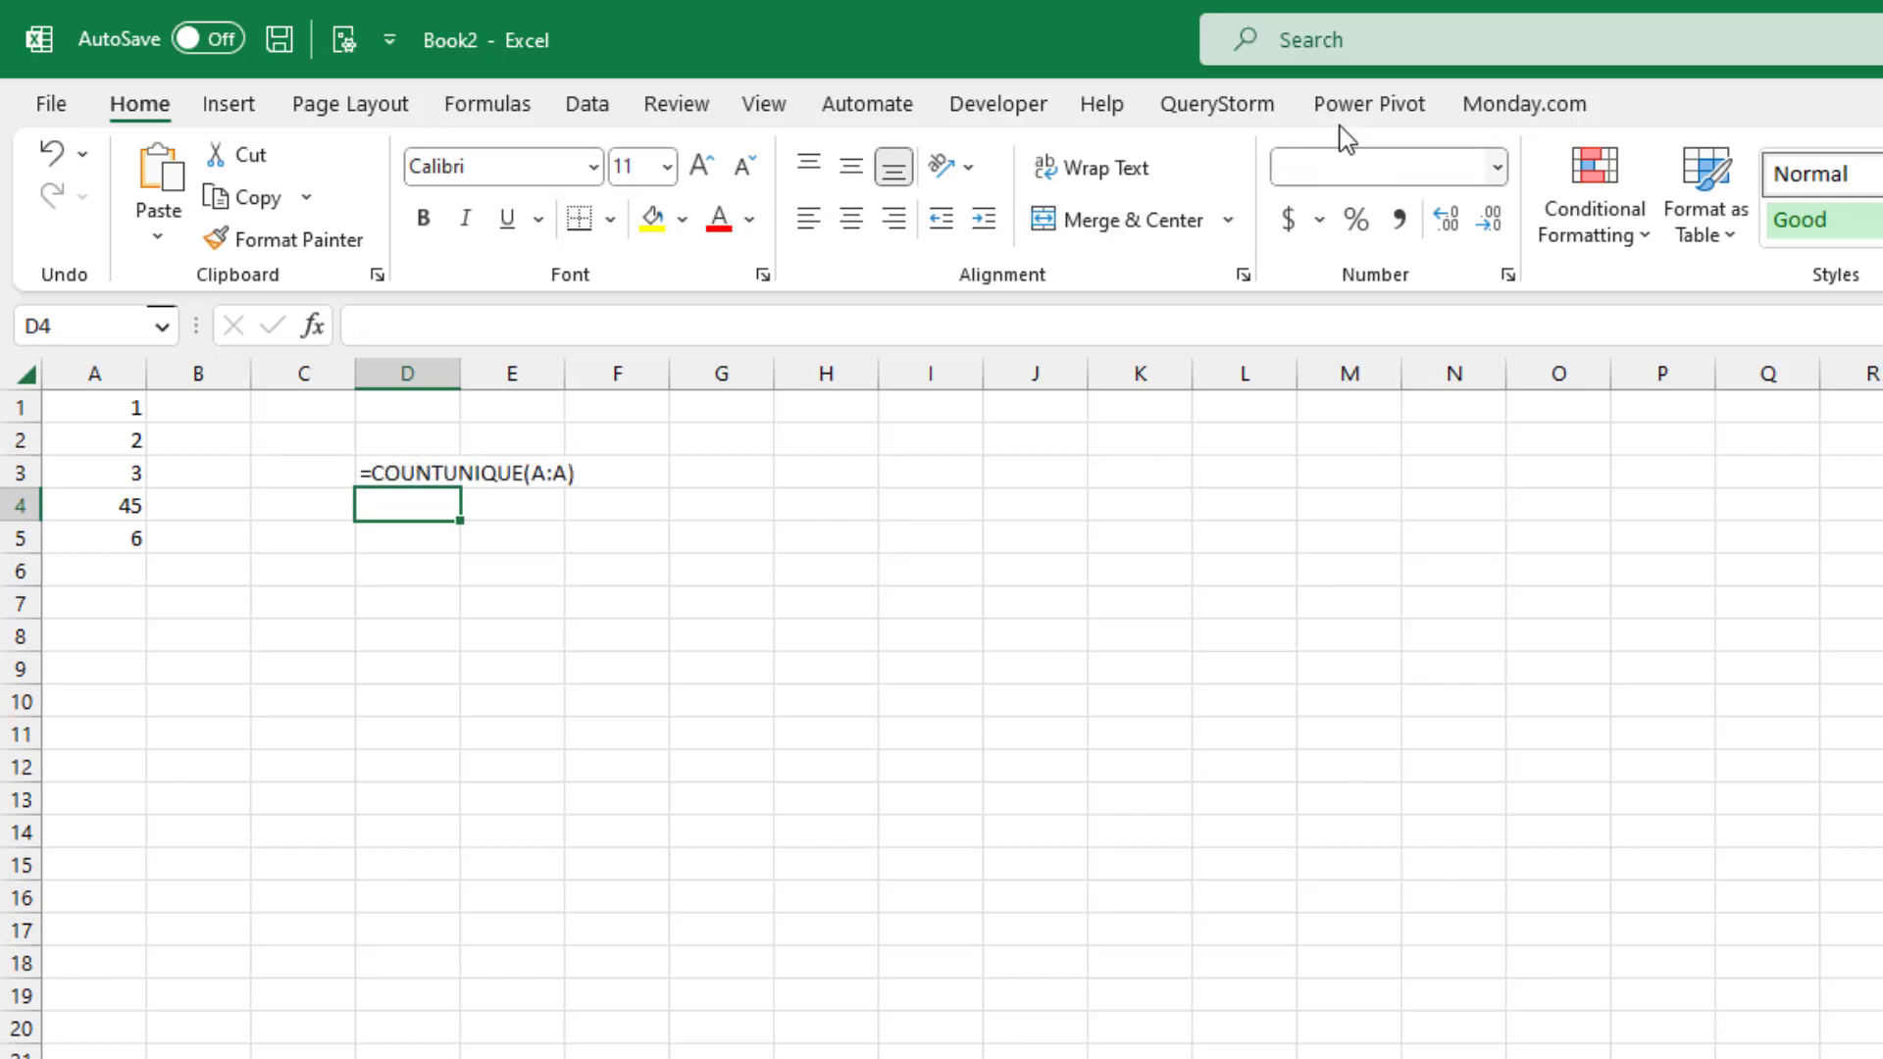
Step: Examine the QueryStorm log entries for the SuggestFormula call and close the log viewer
left_click(1252, 112)
left_click(717, 182)
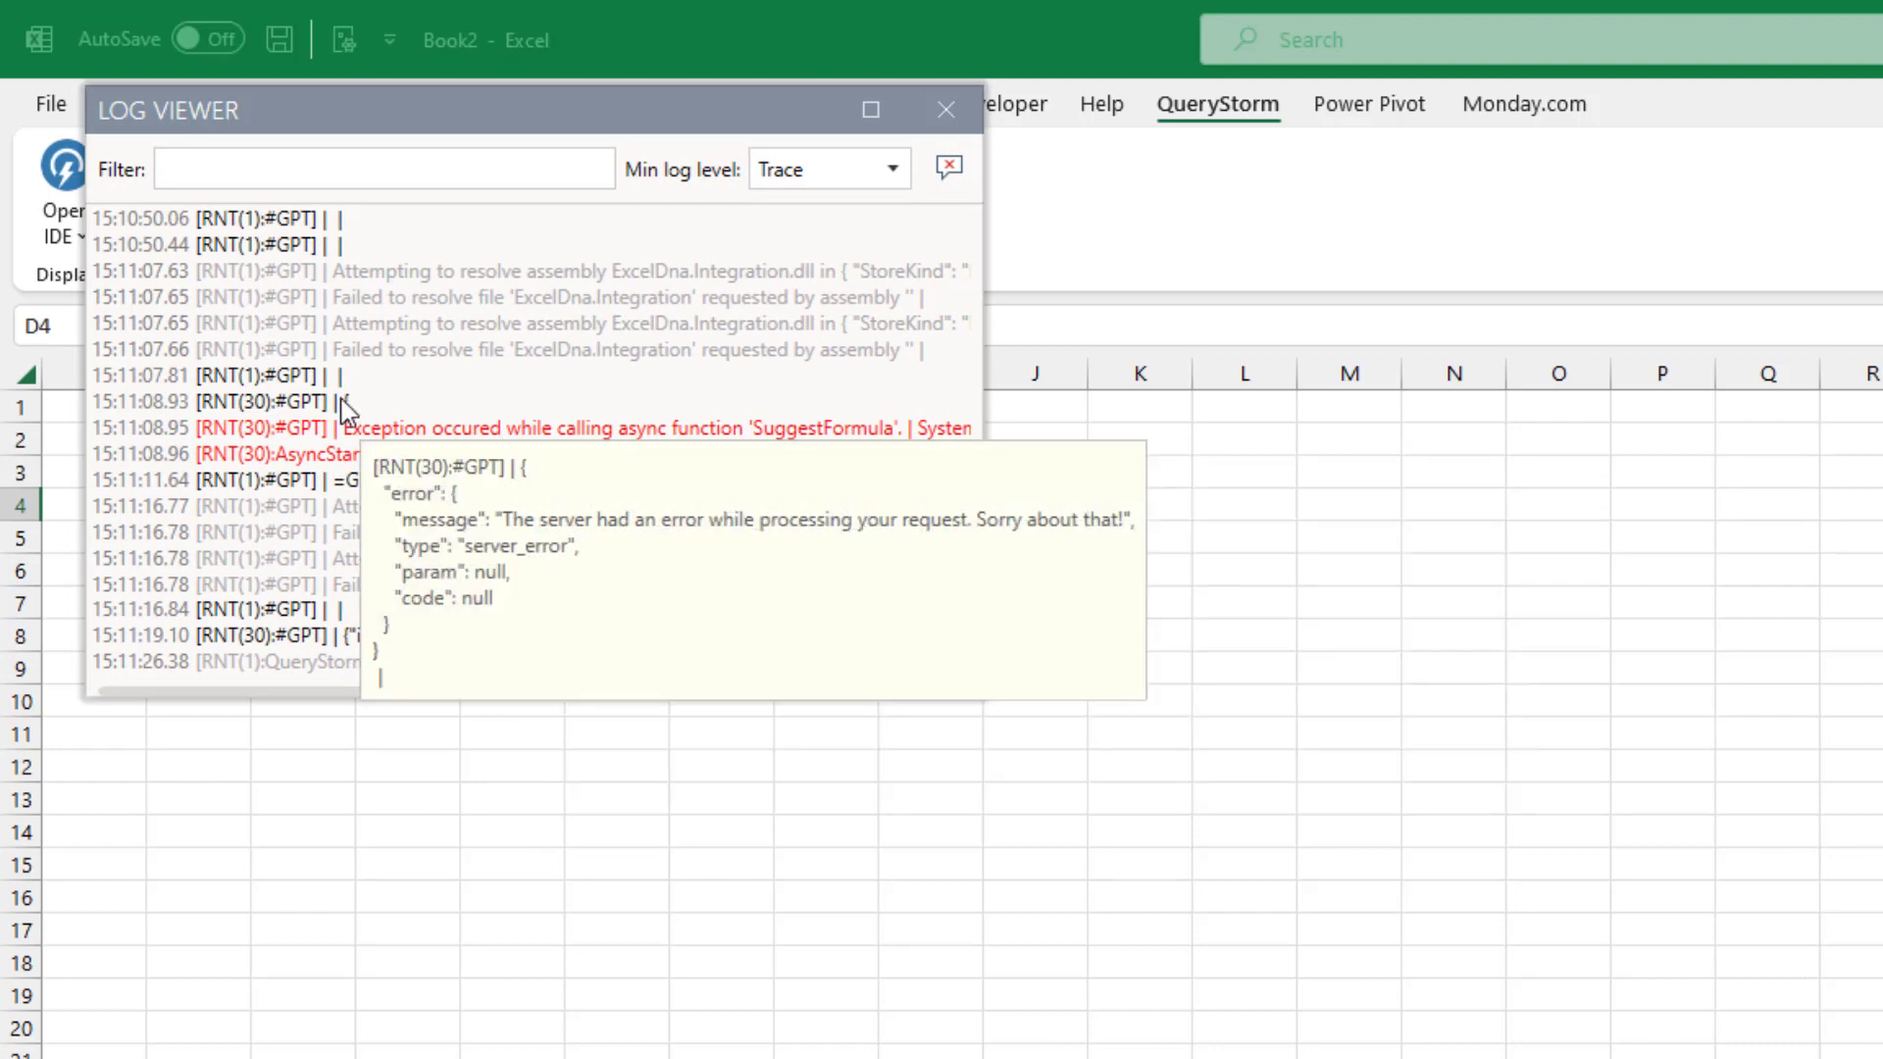
left_click(948, 108)
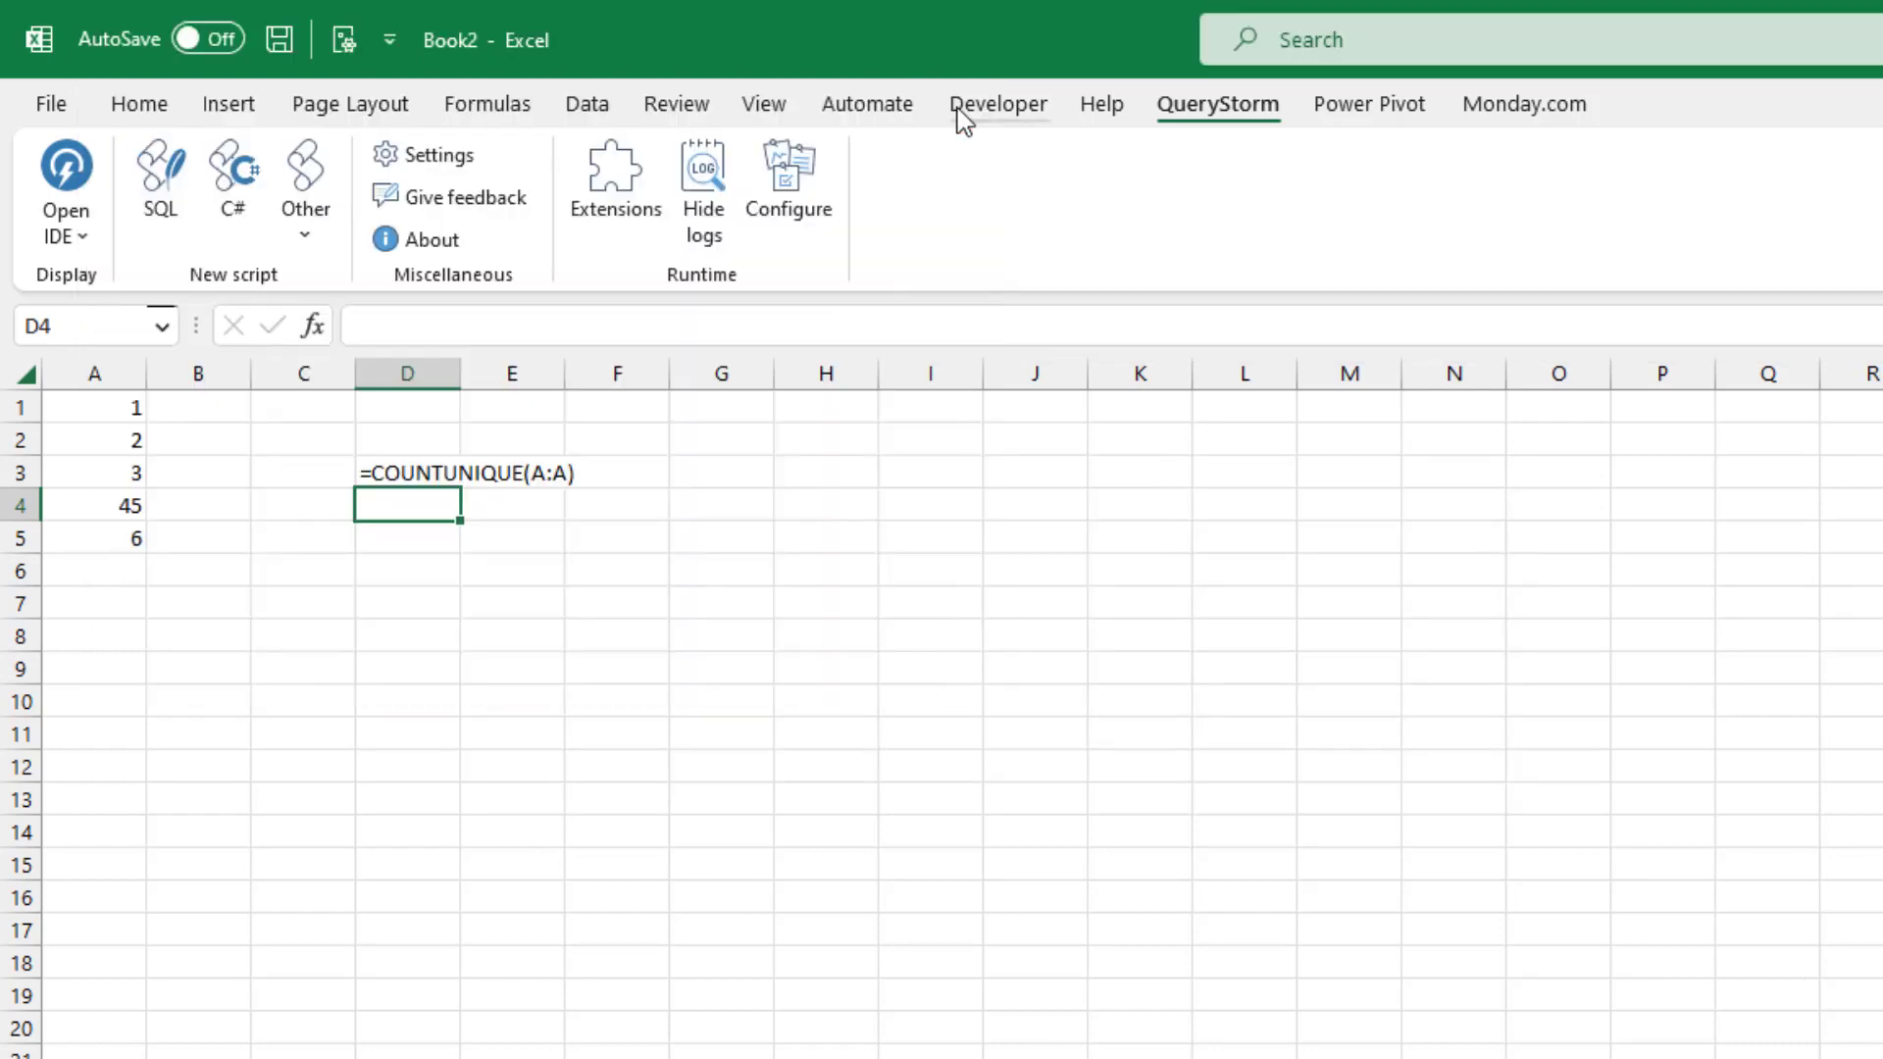
Step: Extend the GPT.SuggestFormula call in D3 with a maxResults of 5 and a temperature of 0.9
left_click(386, 478)
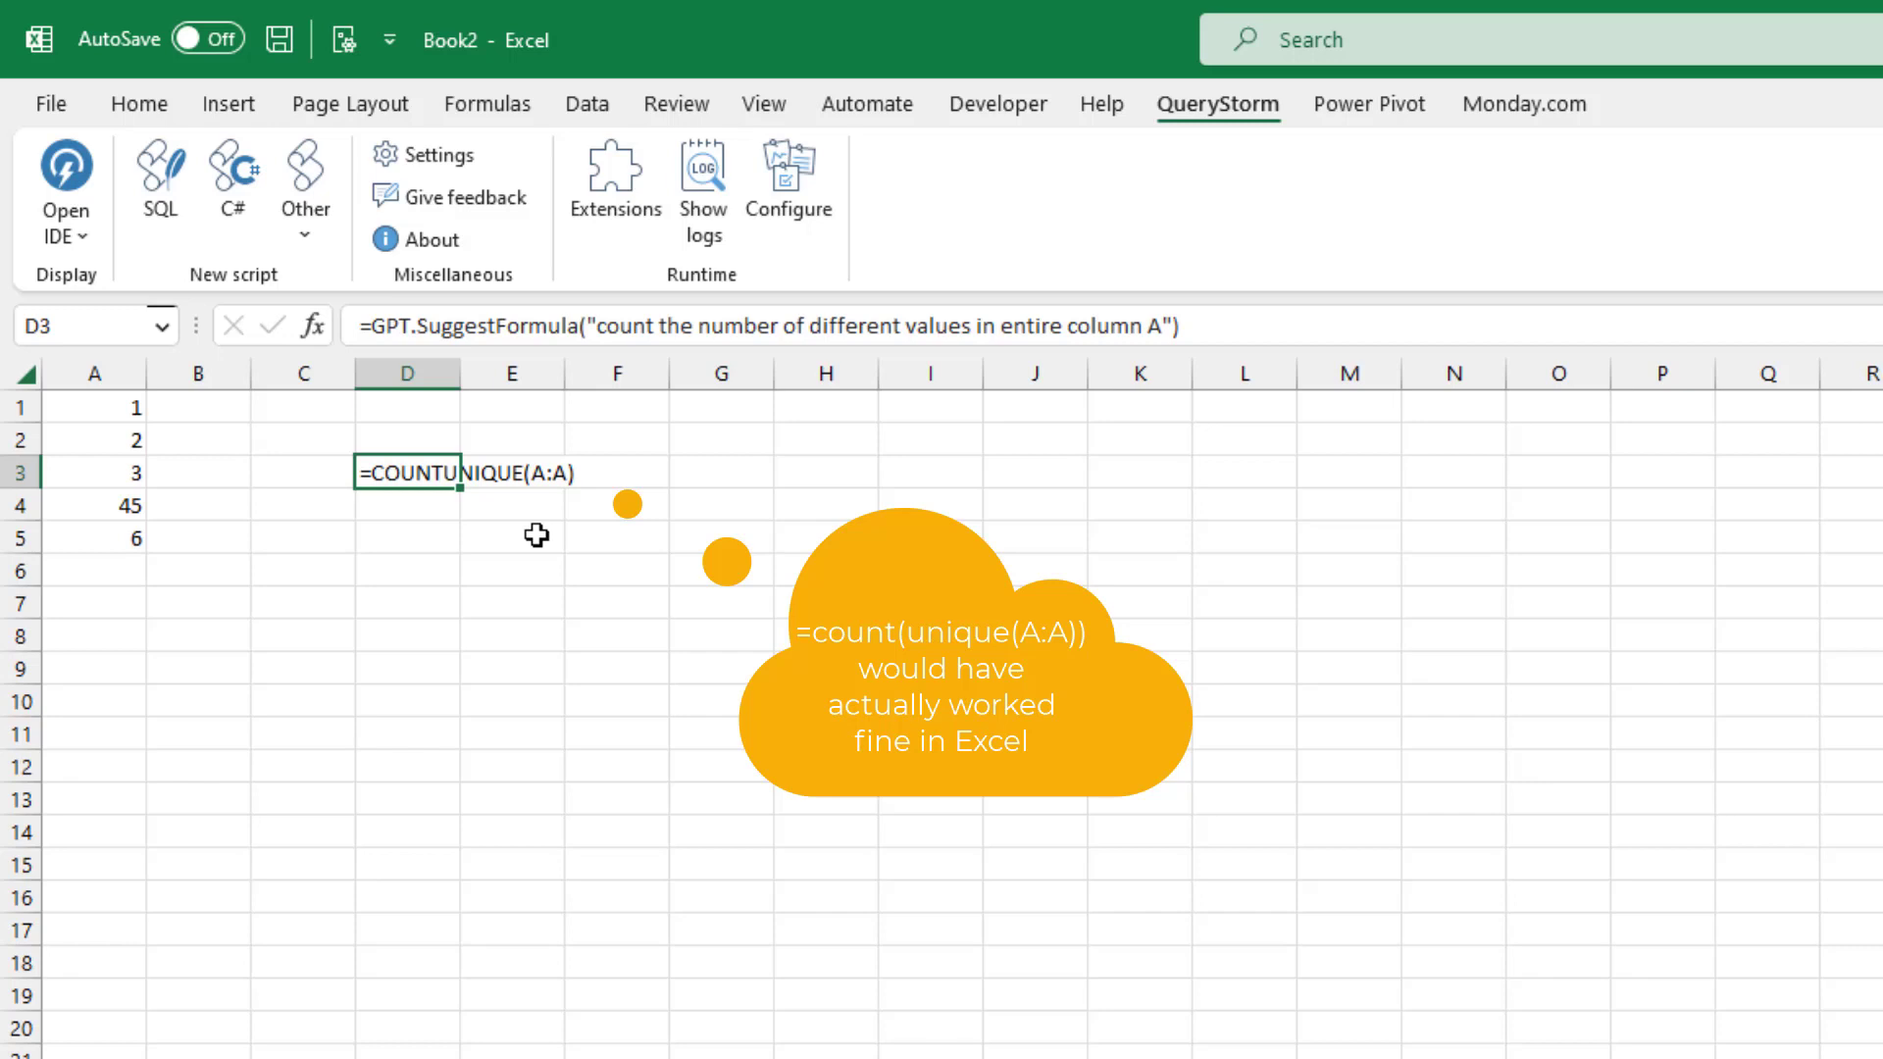
key("F2")
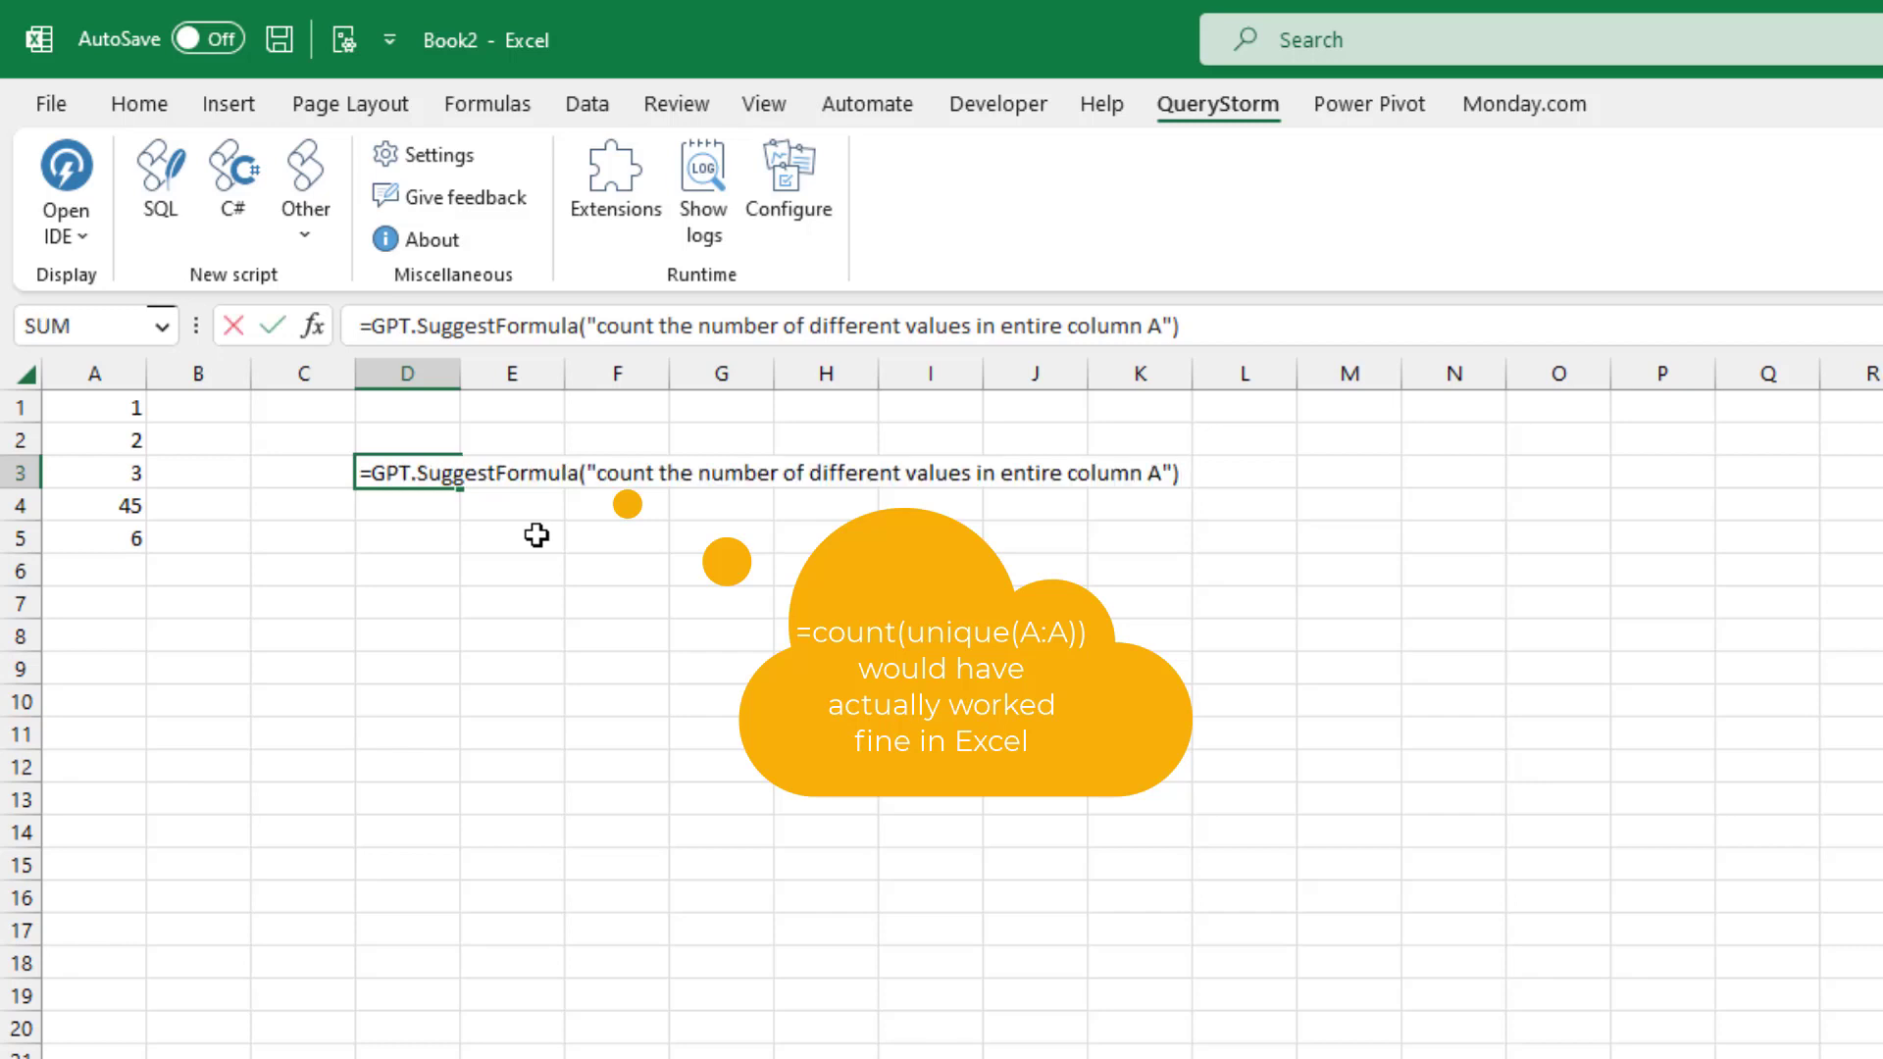
key("Left")
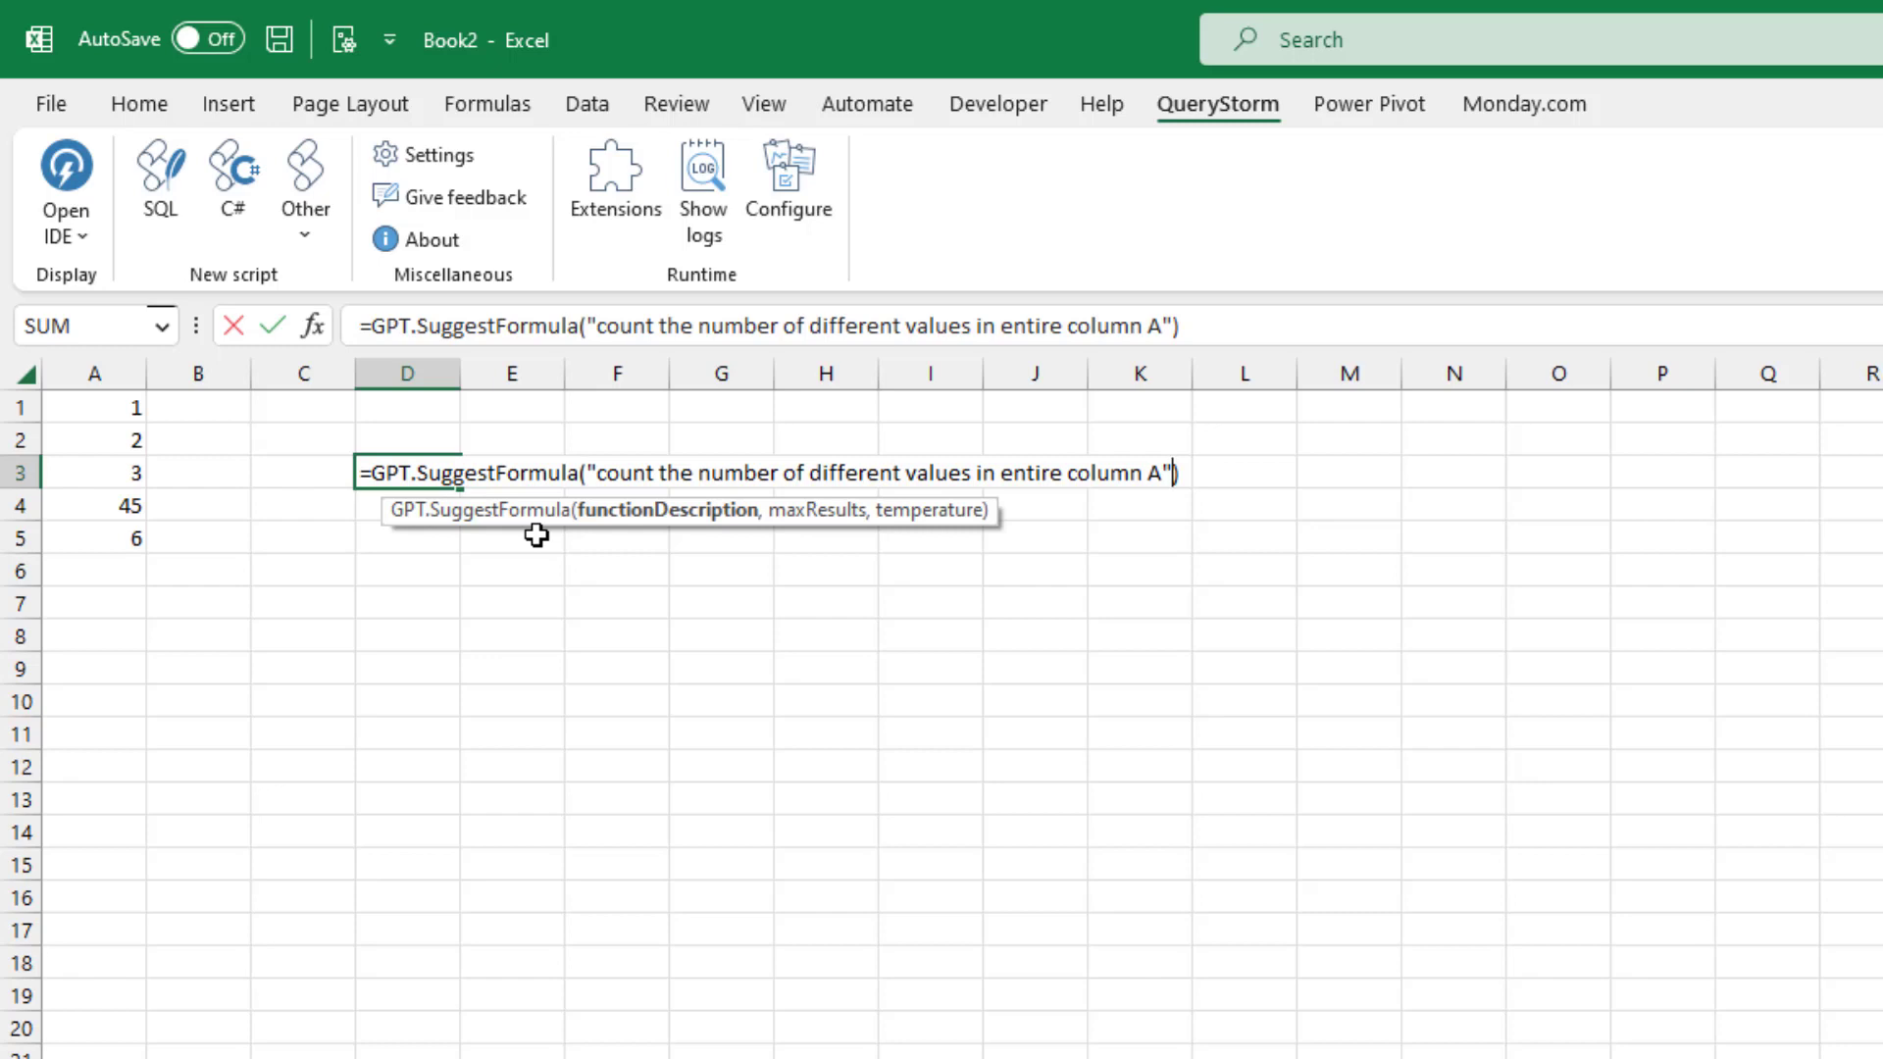
type(", ")
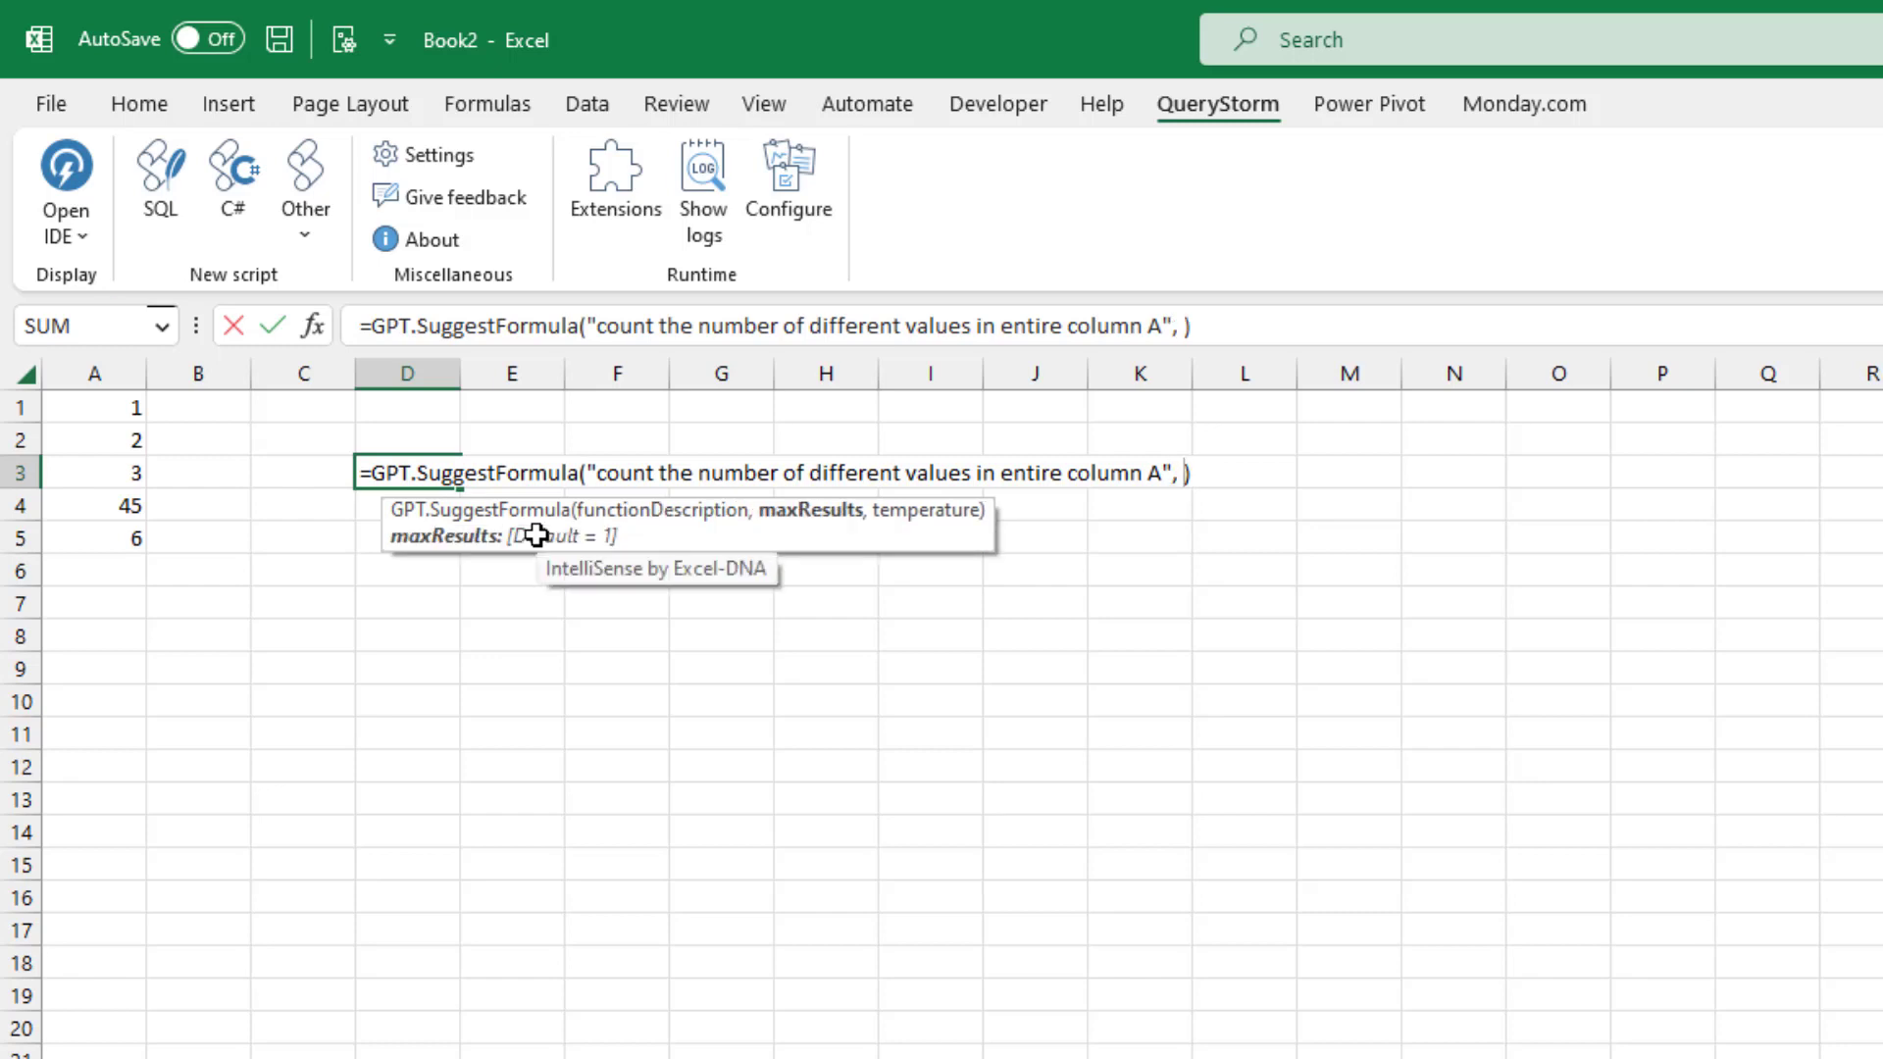
type("5,")
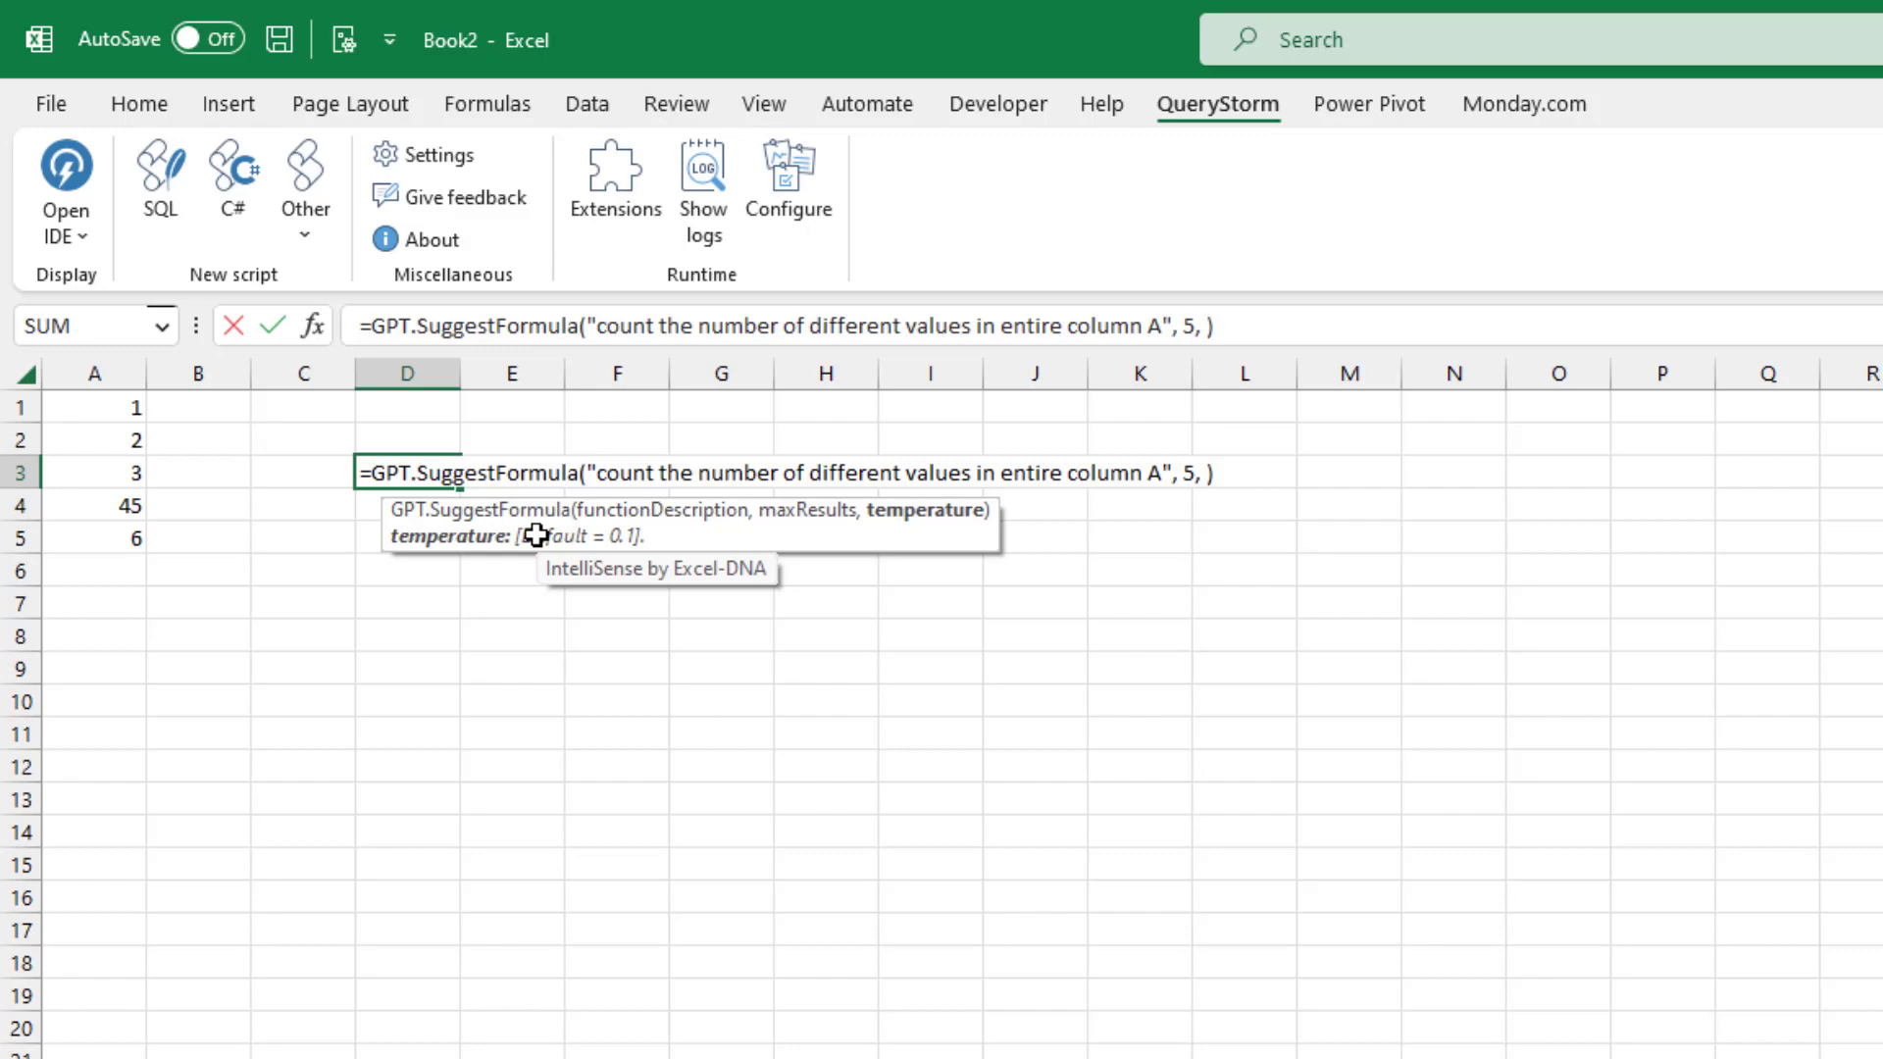
type("0.9")
key("Return")
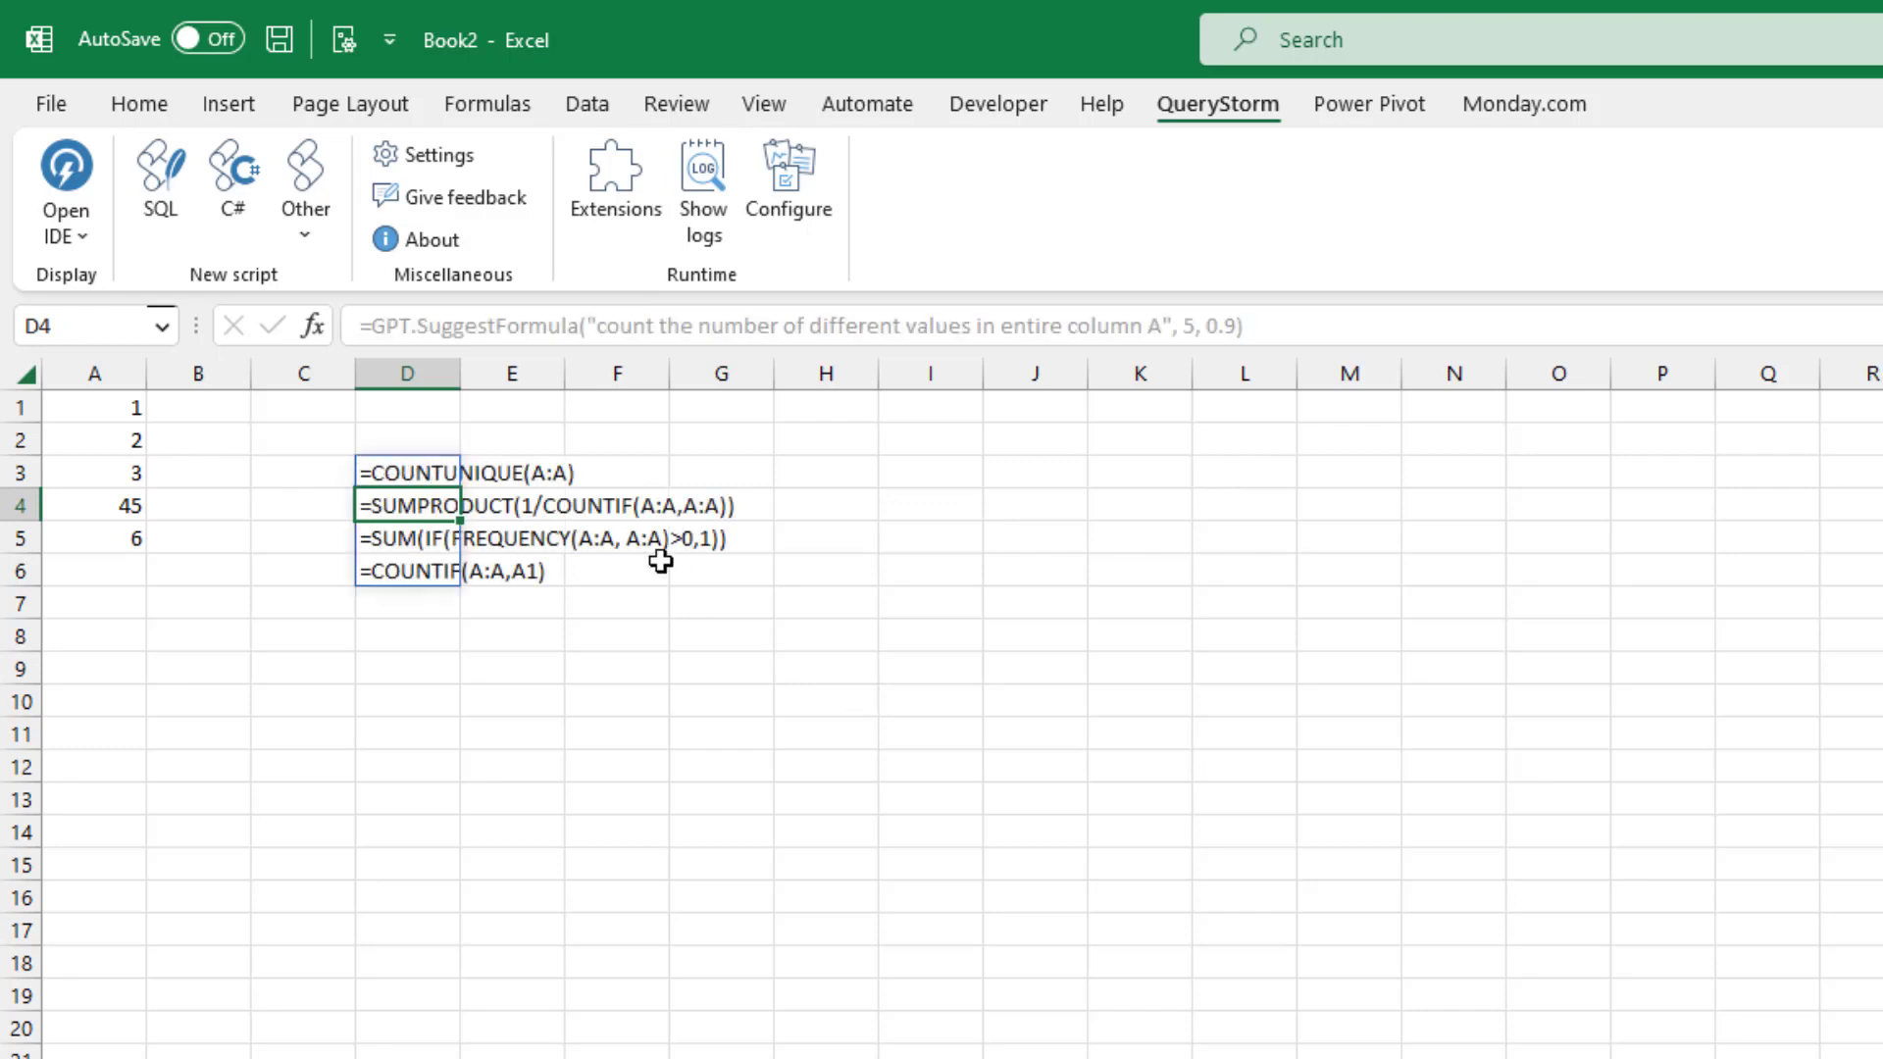
Step: Run Test formula on the suggested COUNTUNIQUE formula in D3 and the SUMPRODUCT formula in D4
left_click(433, 473)
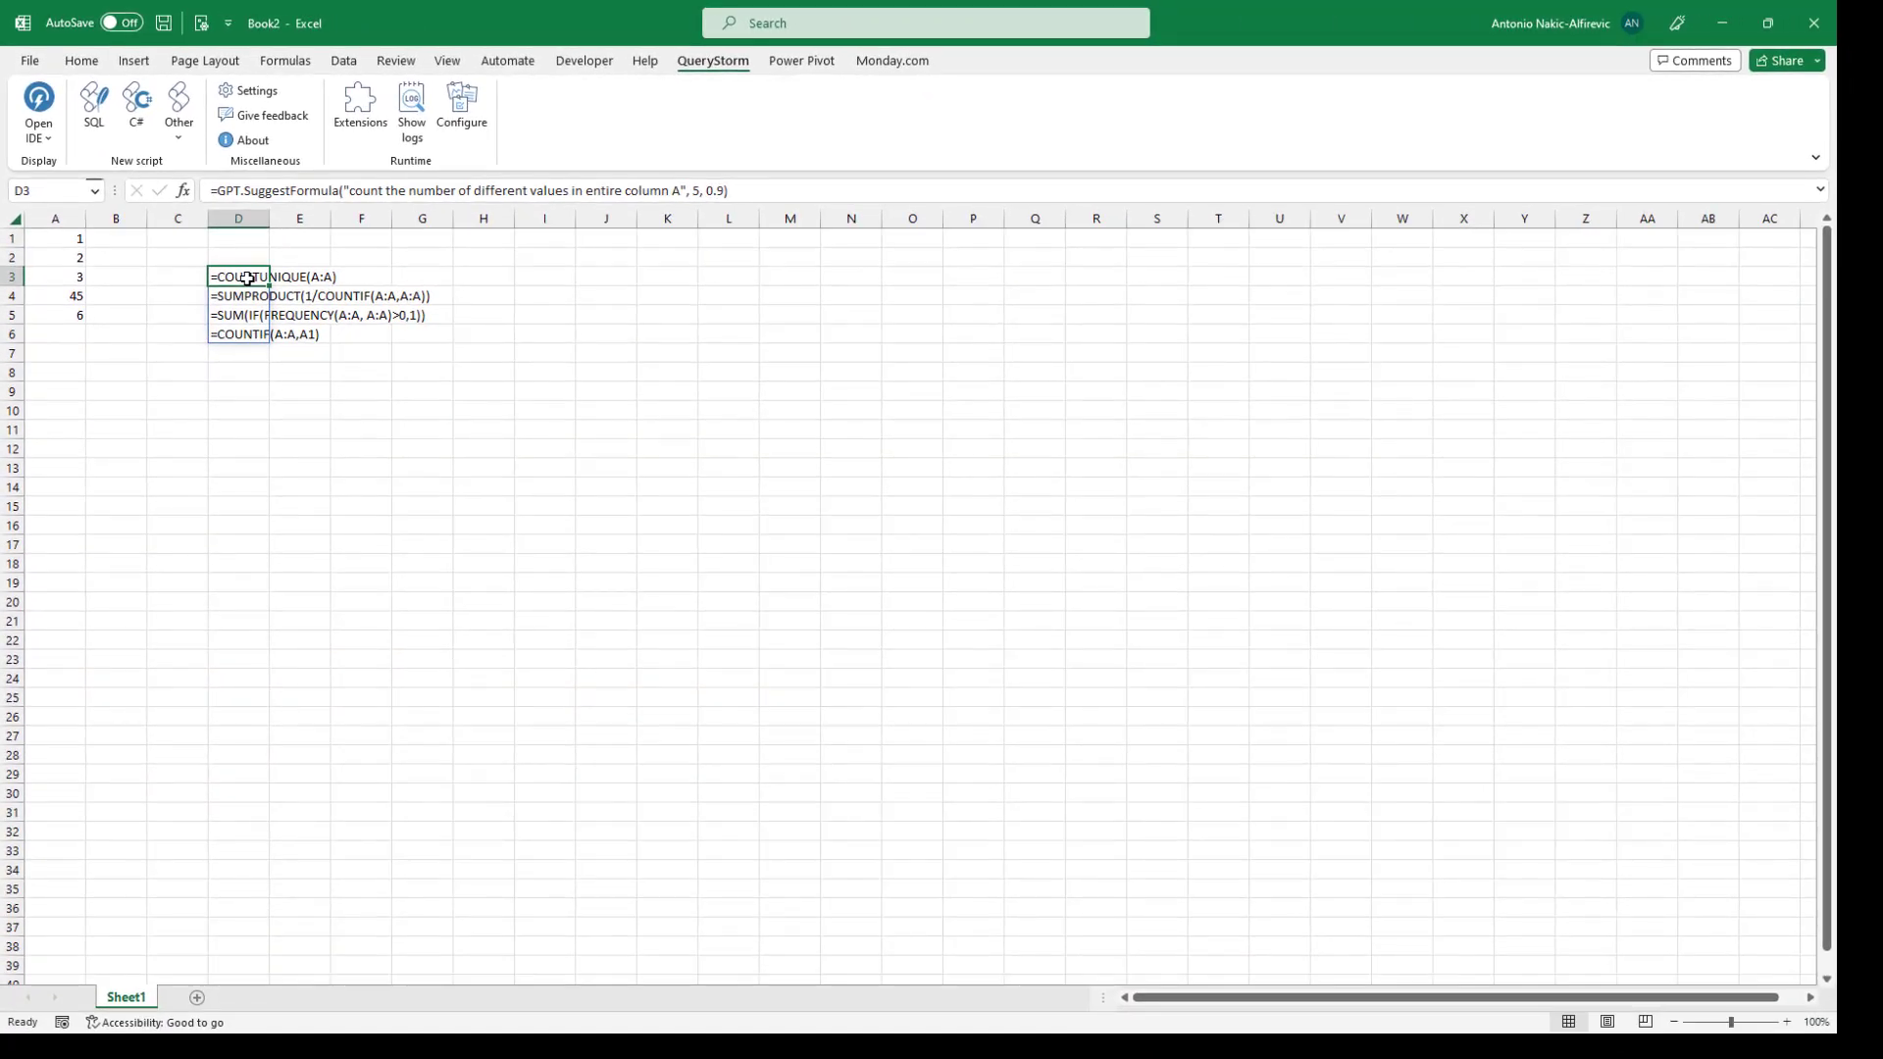
right_click(247, 279)
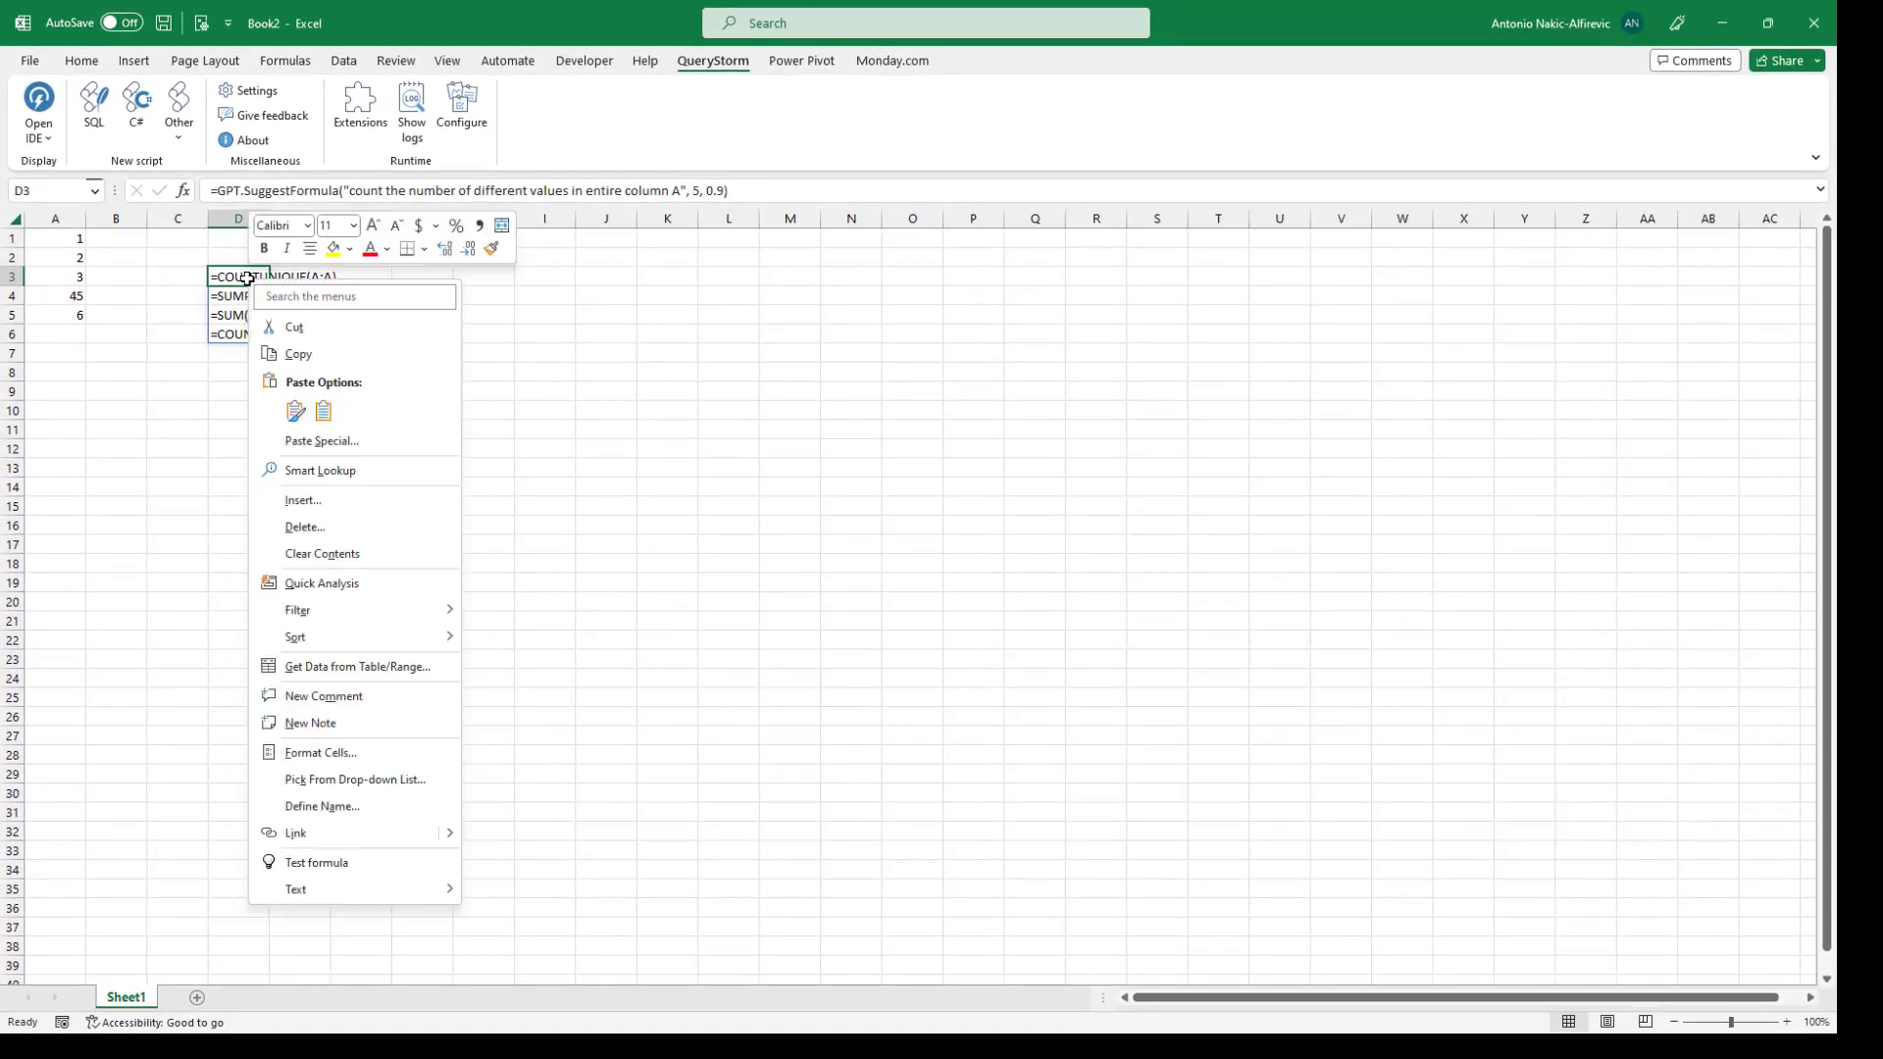
left_click(320, 862)
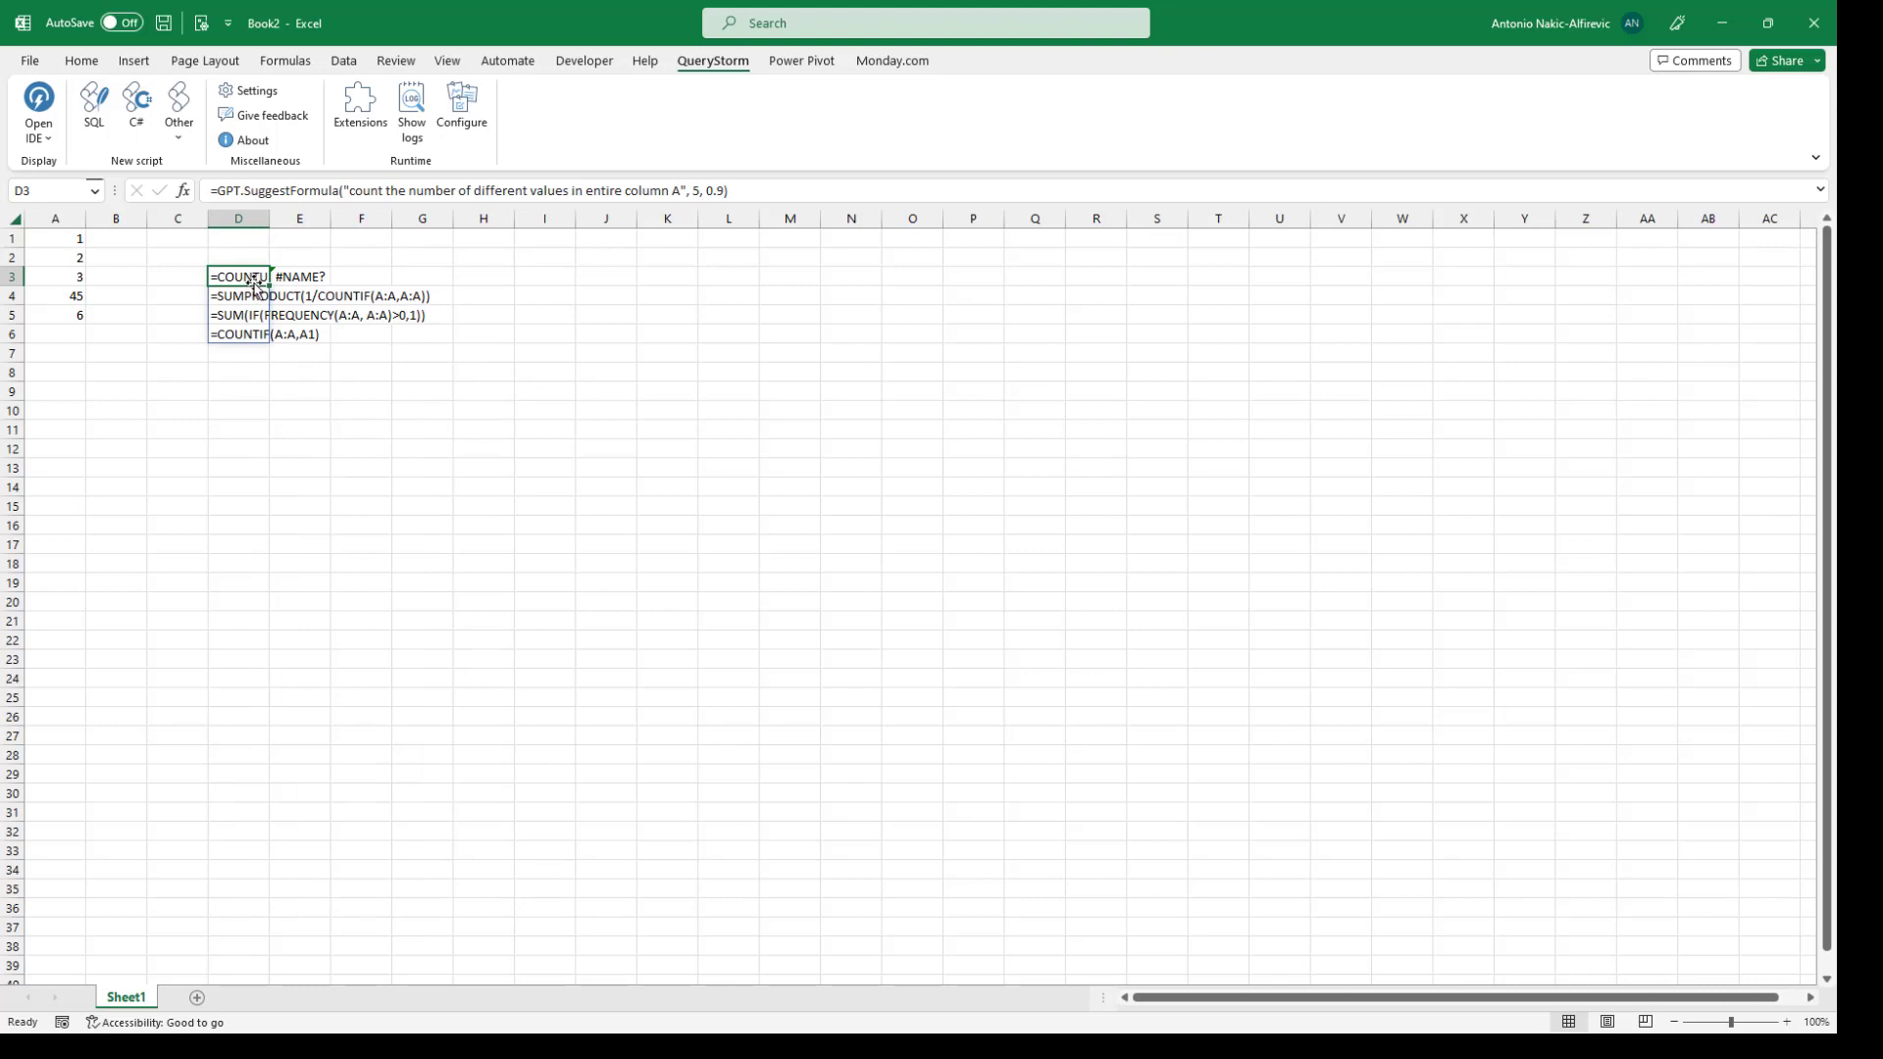
left_click(324, 279)
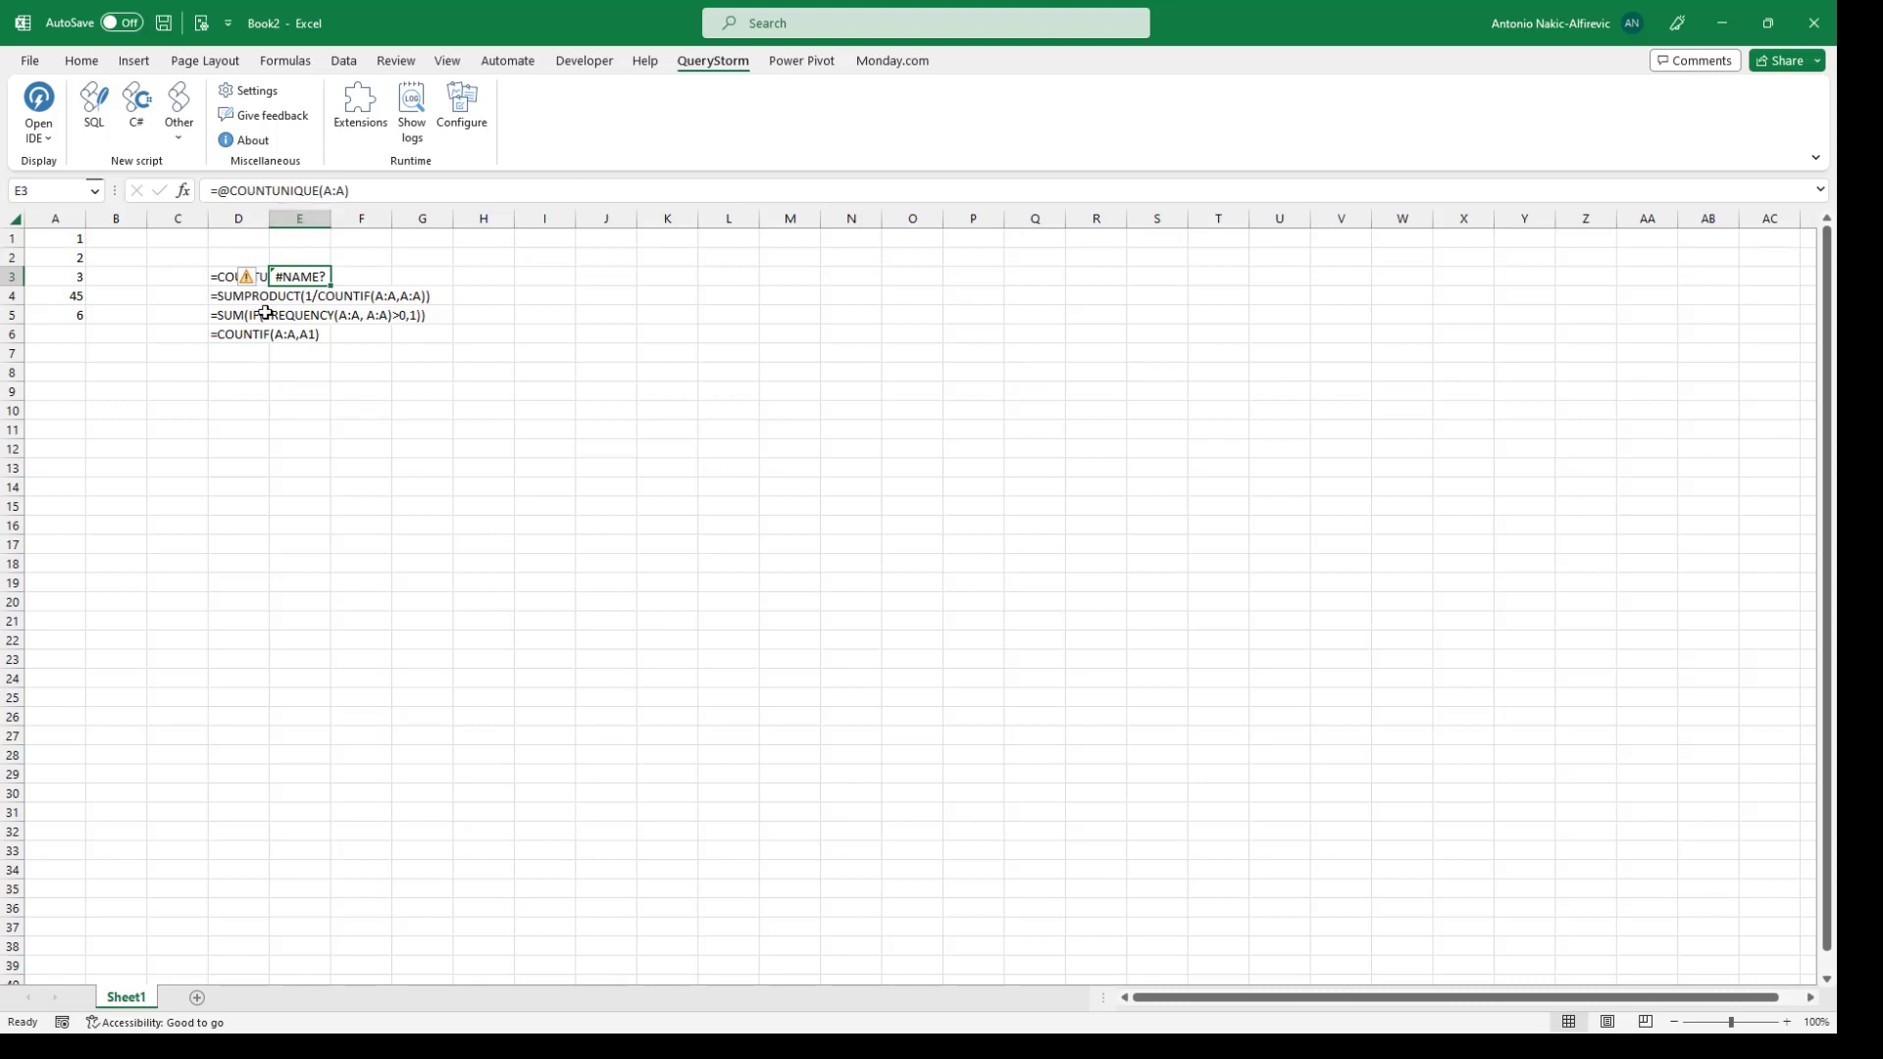
left_click(246, 300)
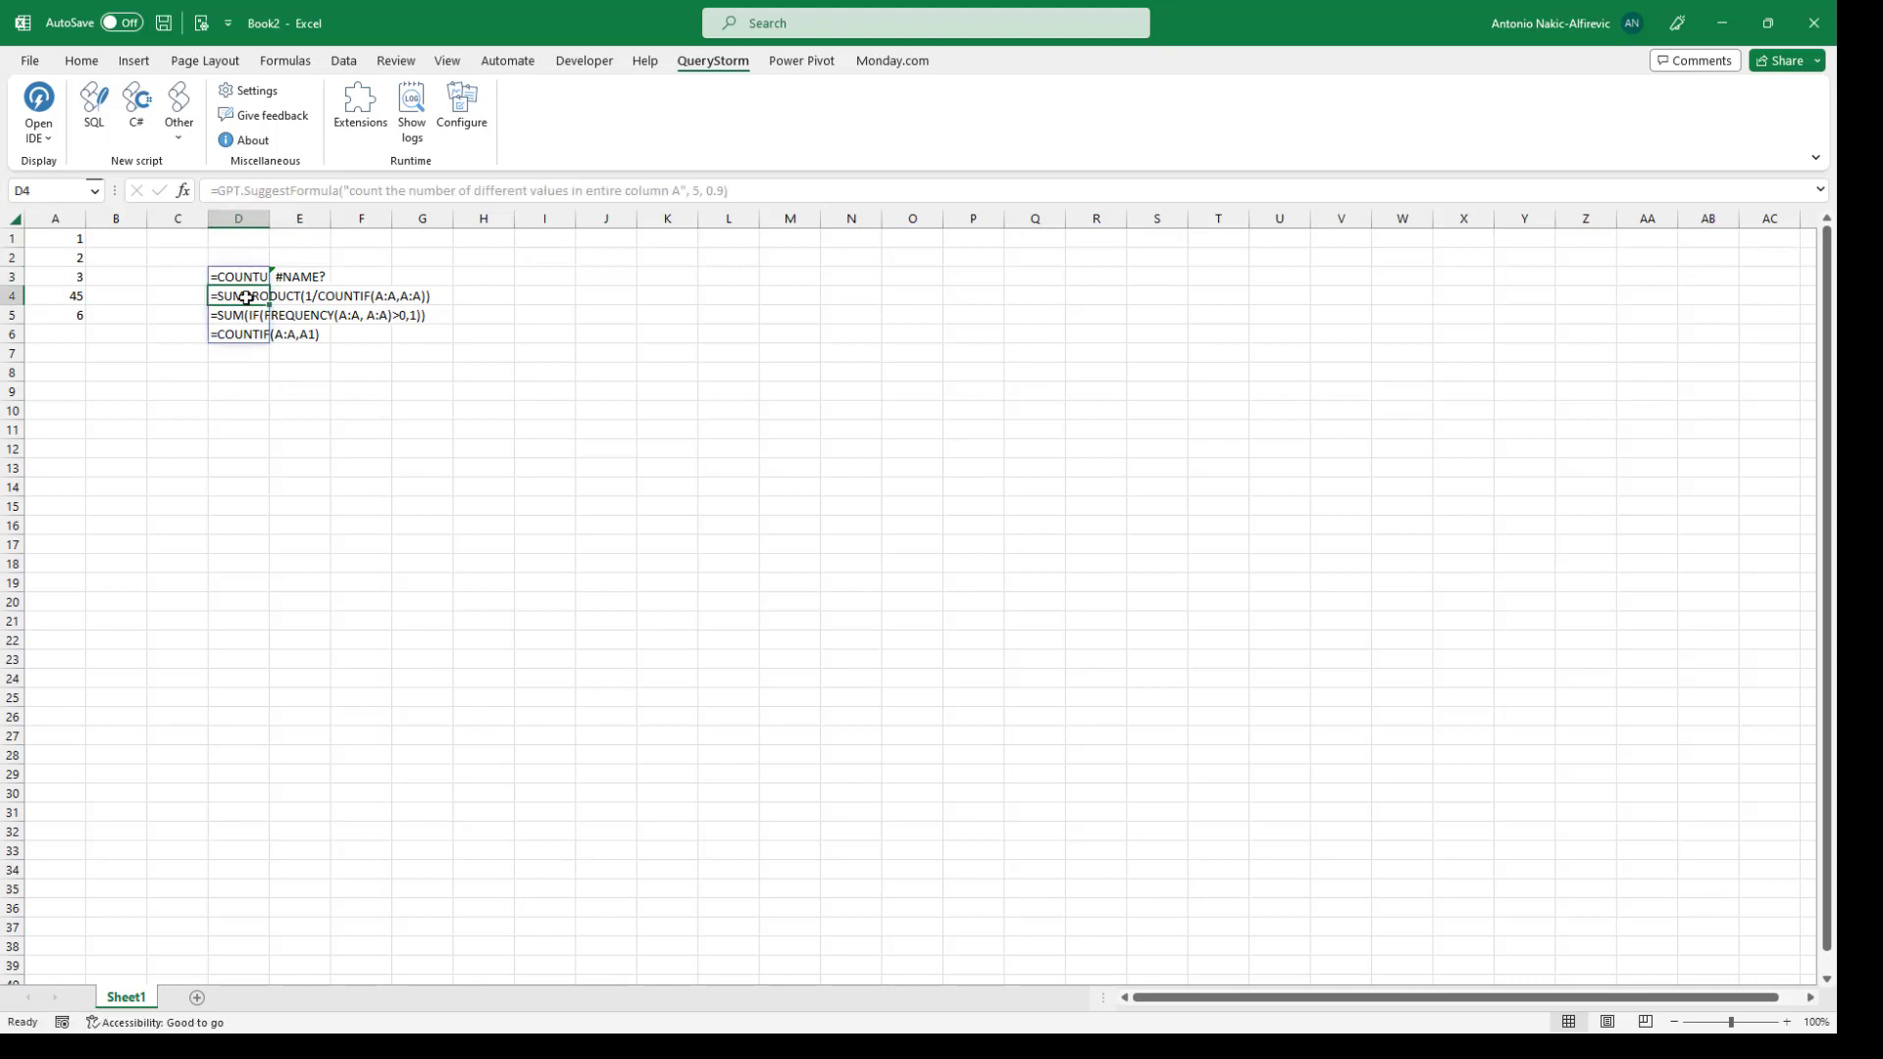
right_click(251, 298)
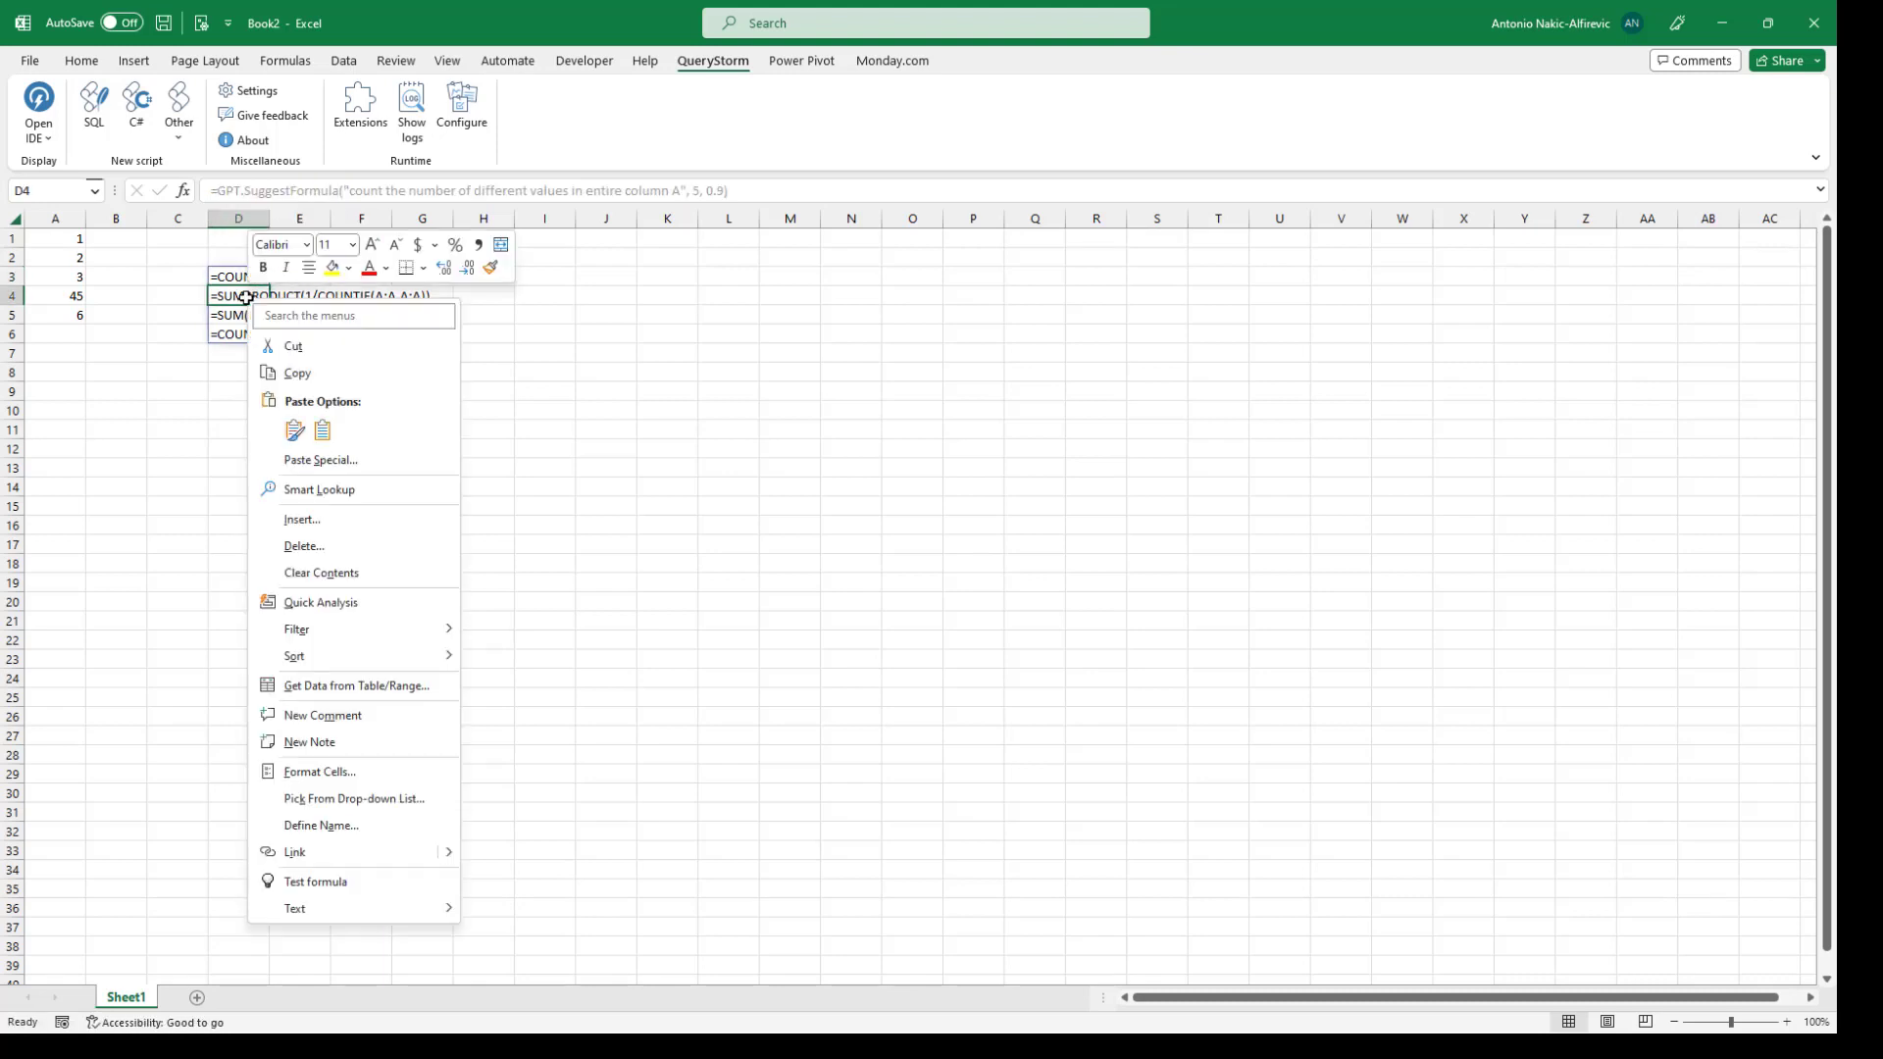
left_click(339, 886)
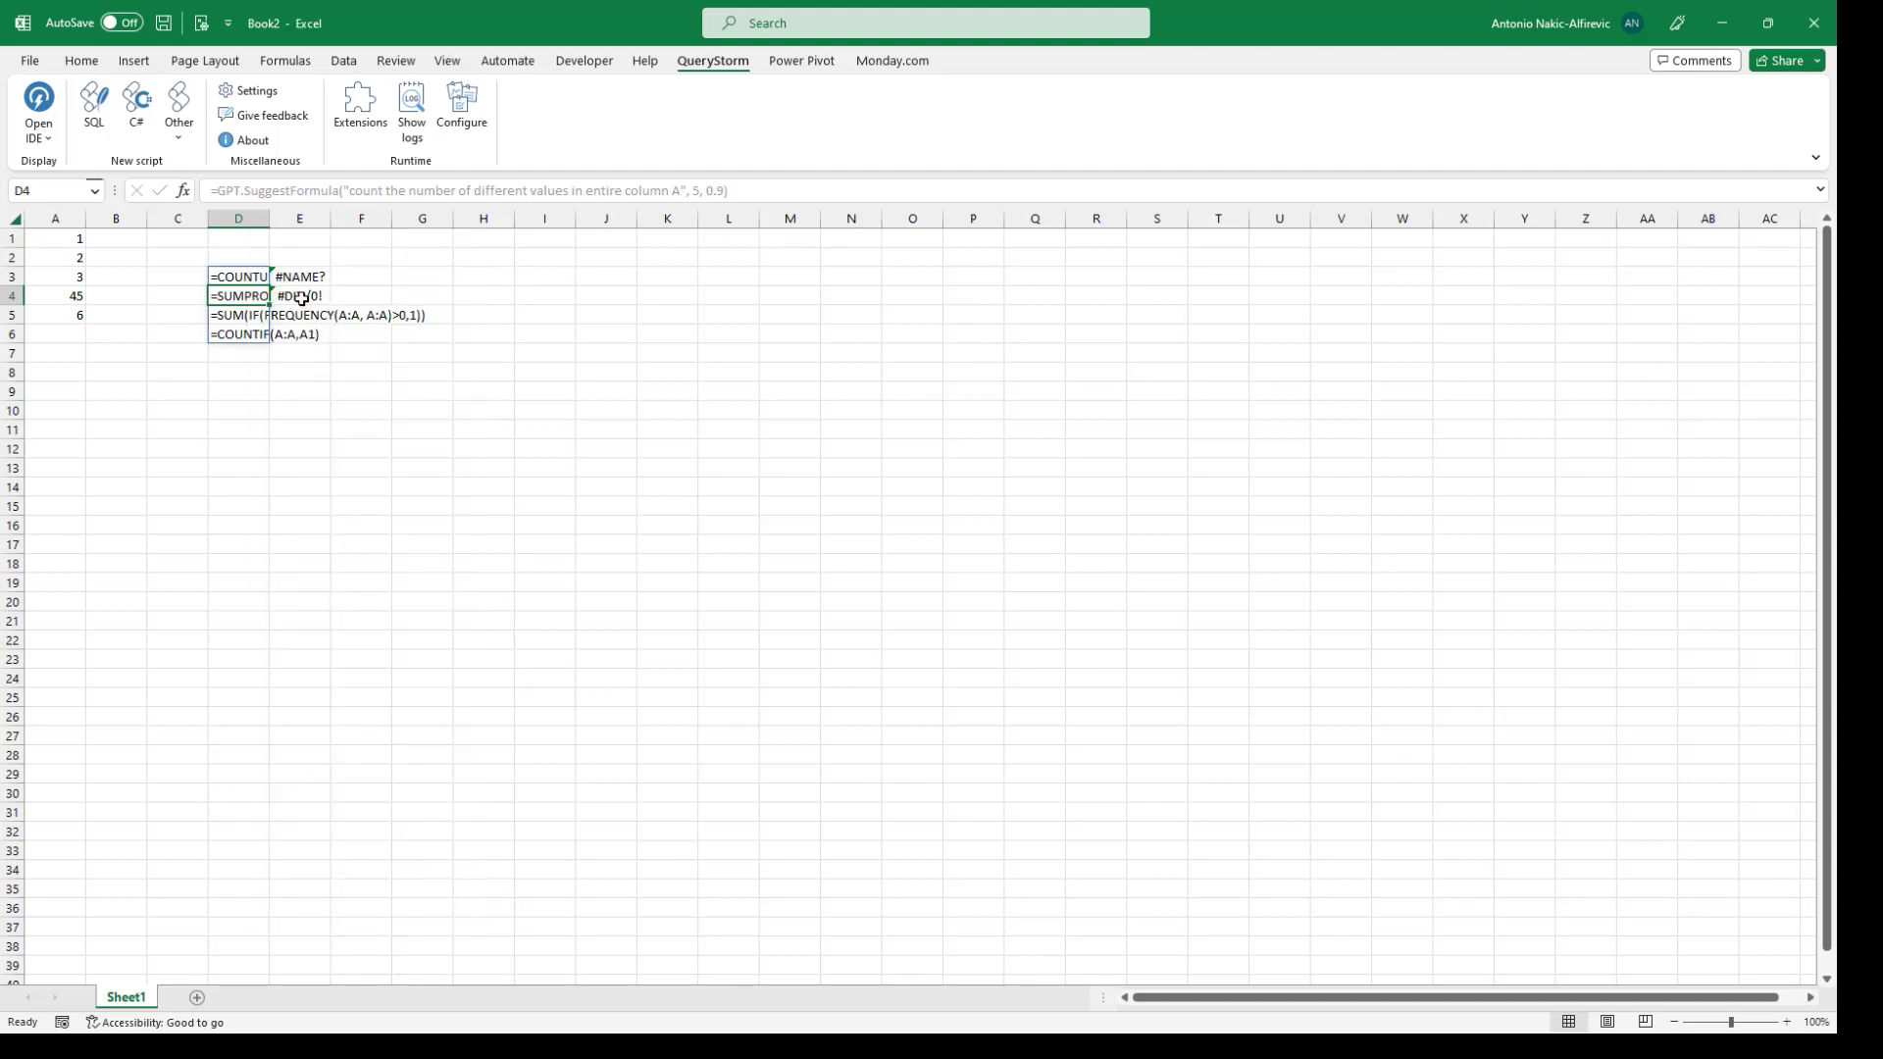
Step: Run Test formula on the suggested SUM(IF(FREQUENCY)) formula in D5 and the COUNTIF formula in D6
right_click(249, 315)
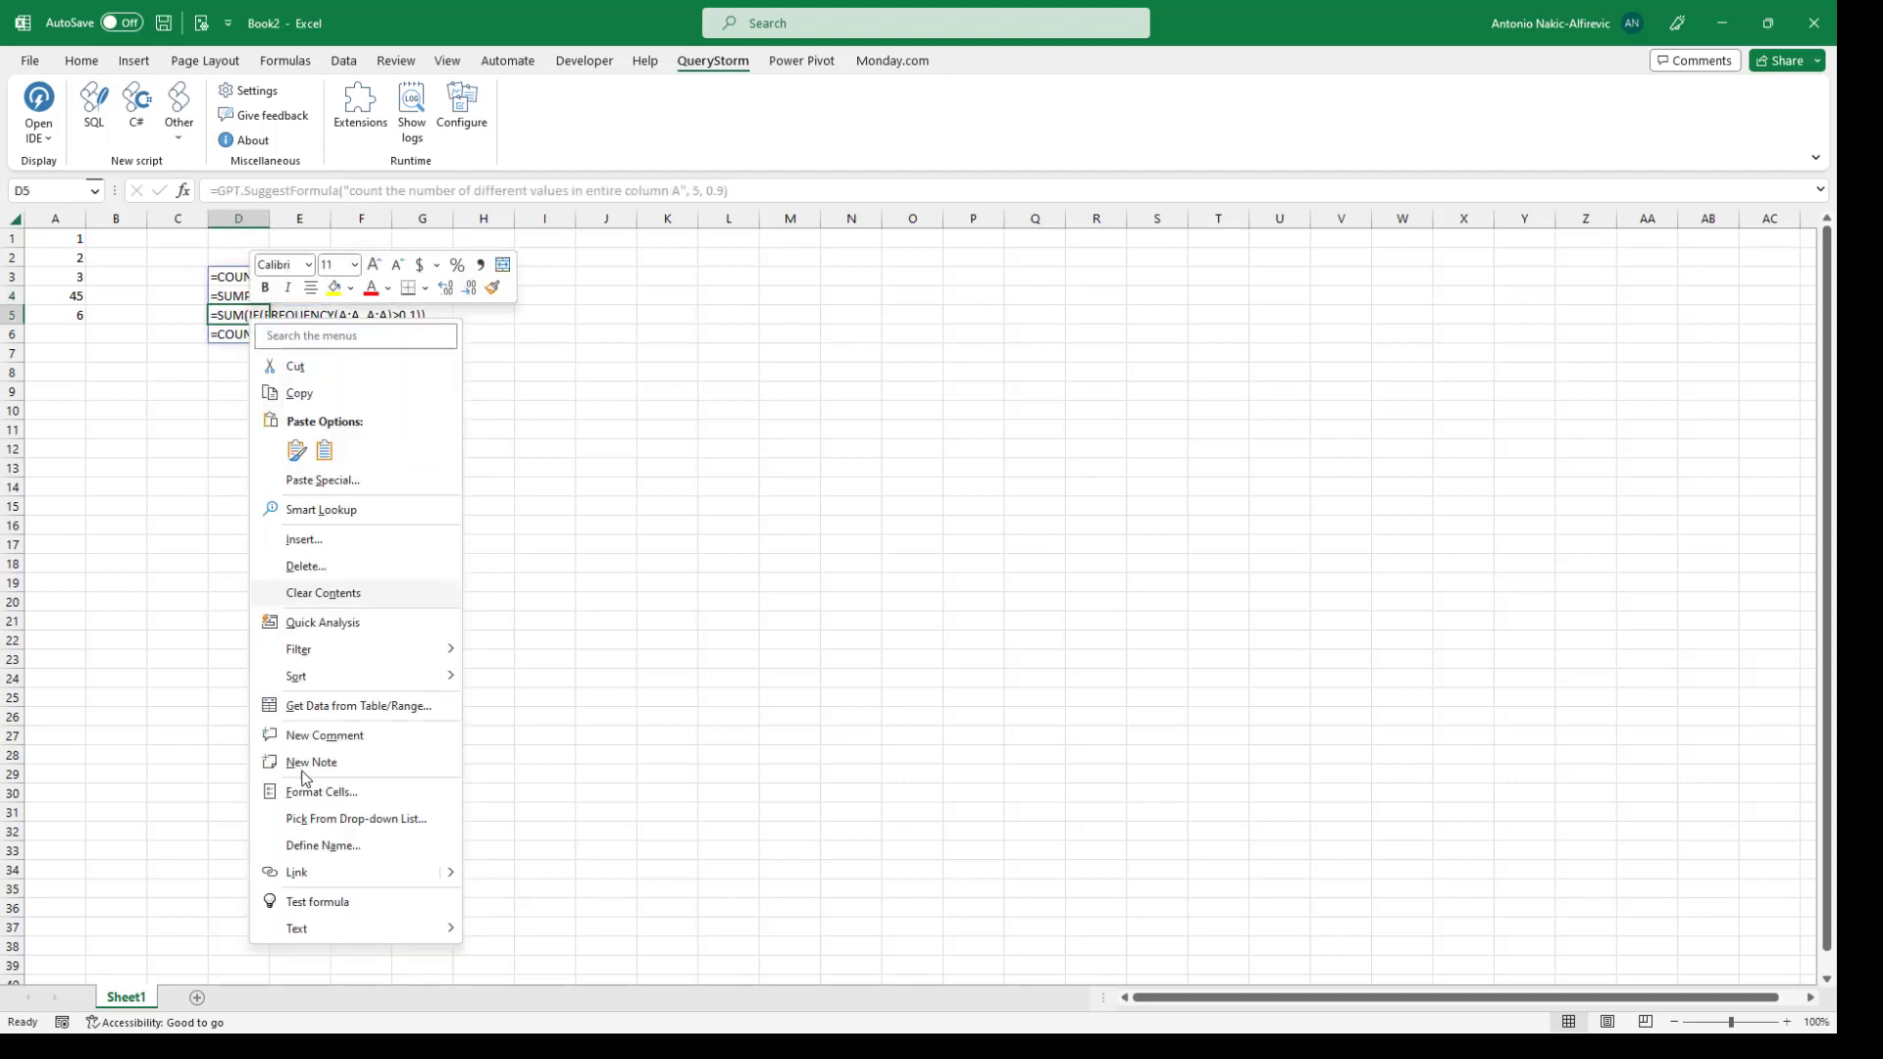
left_click(316, 903)
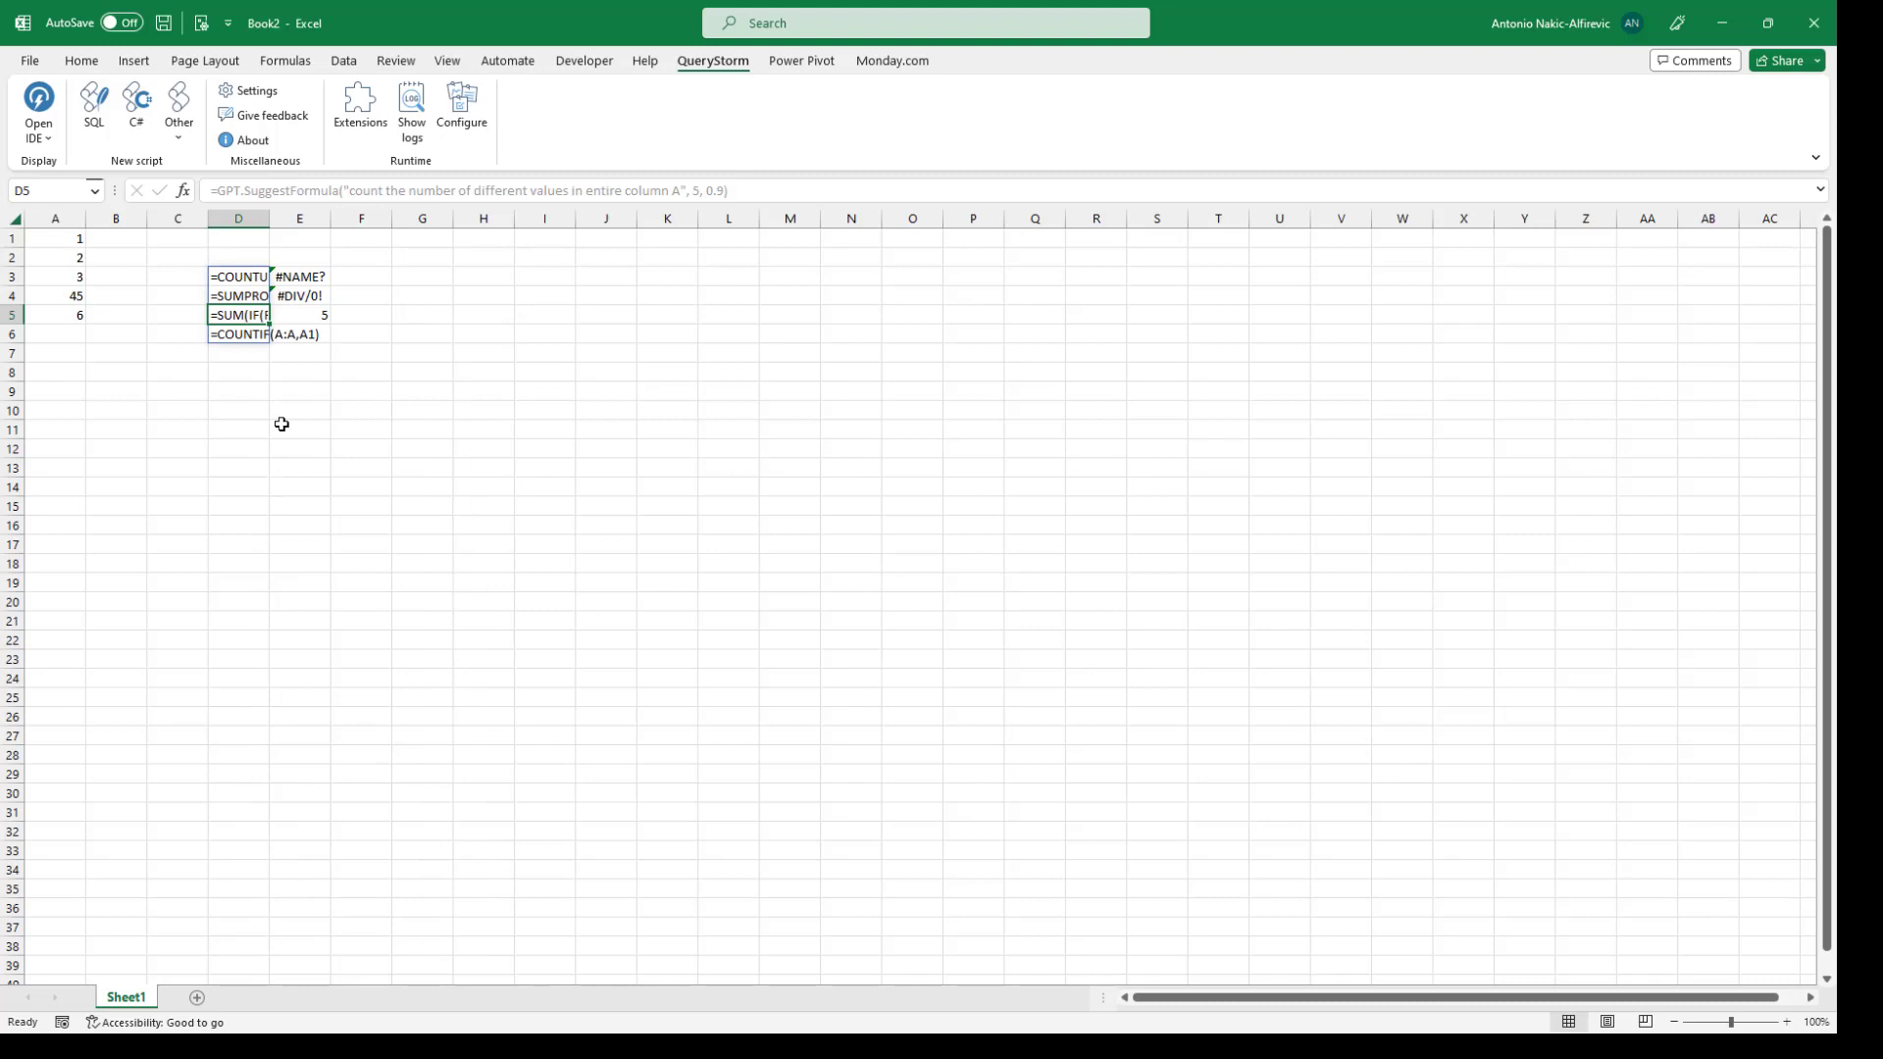
left_click(248, 335)
right_click(249, 336)
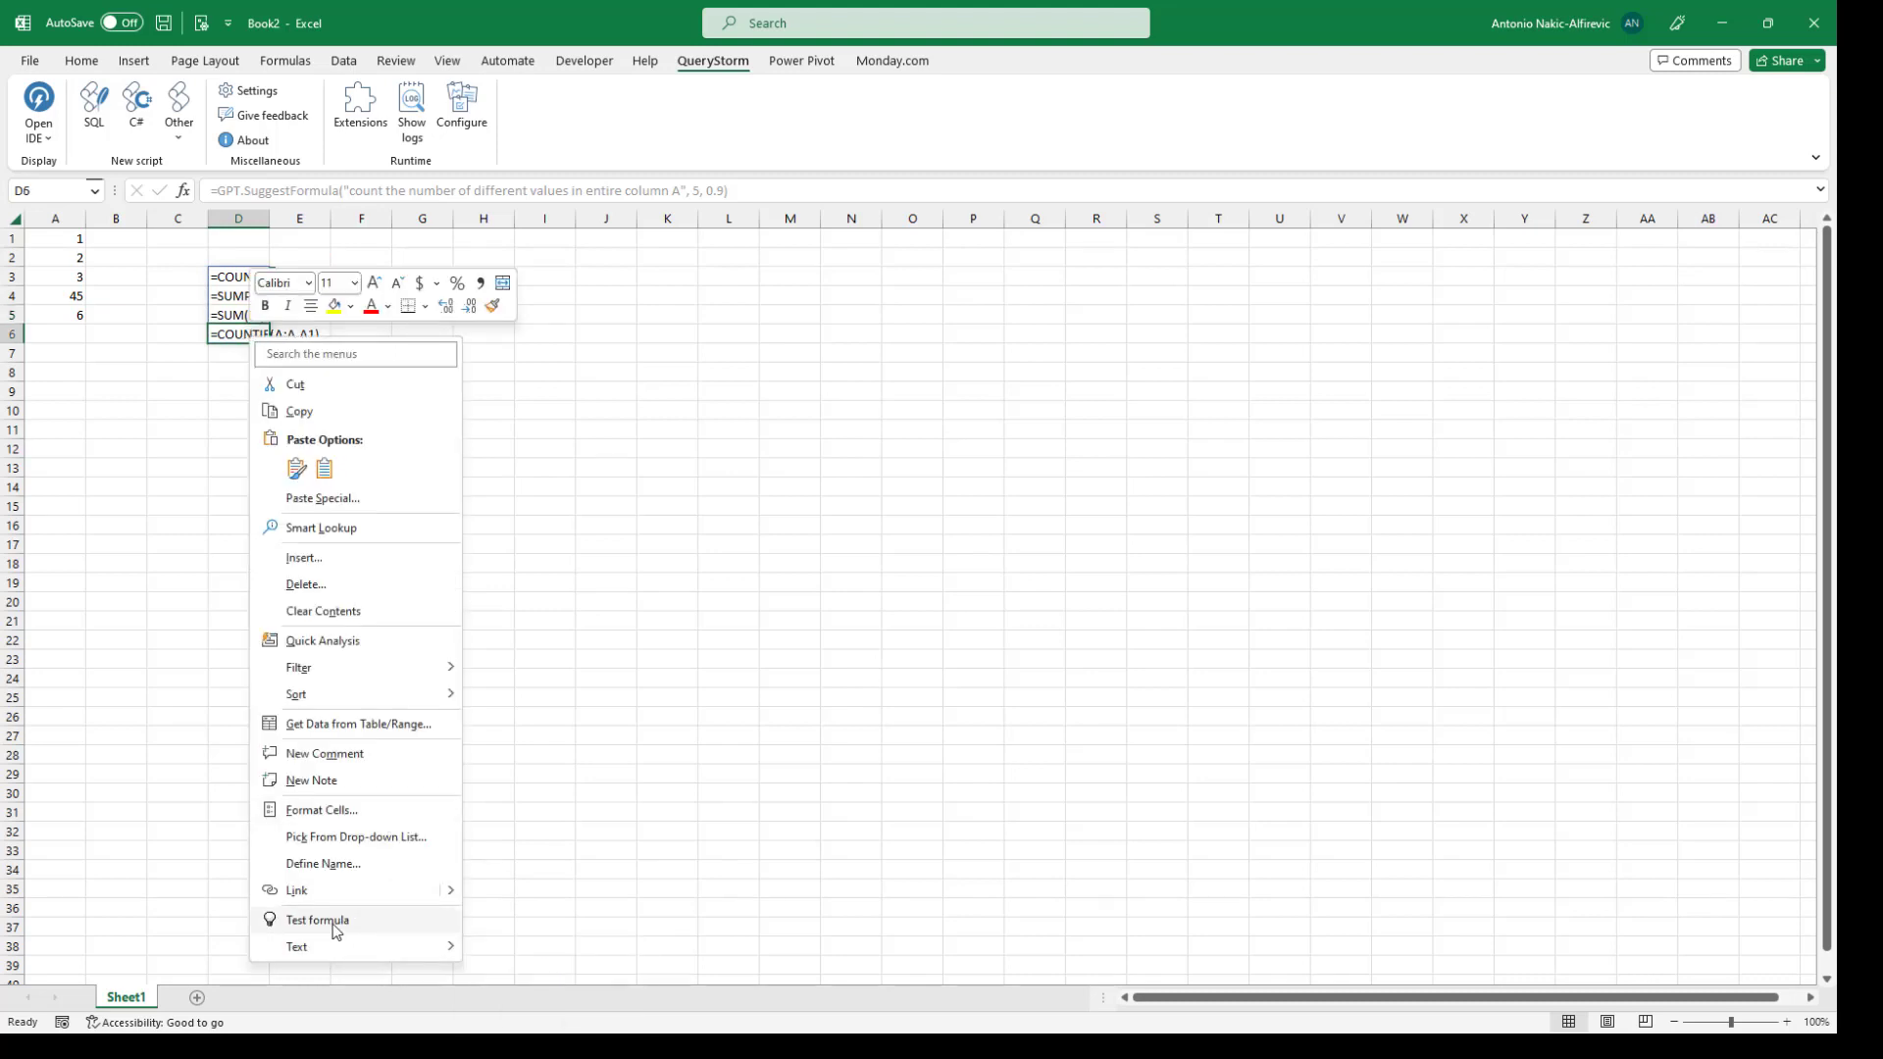
left_click(333, 924)
left_click(335, 549)
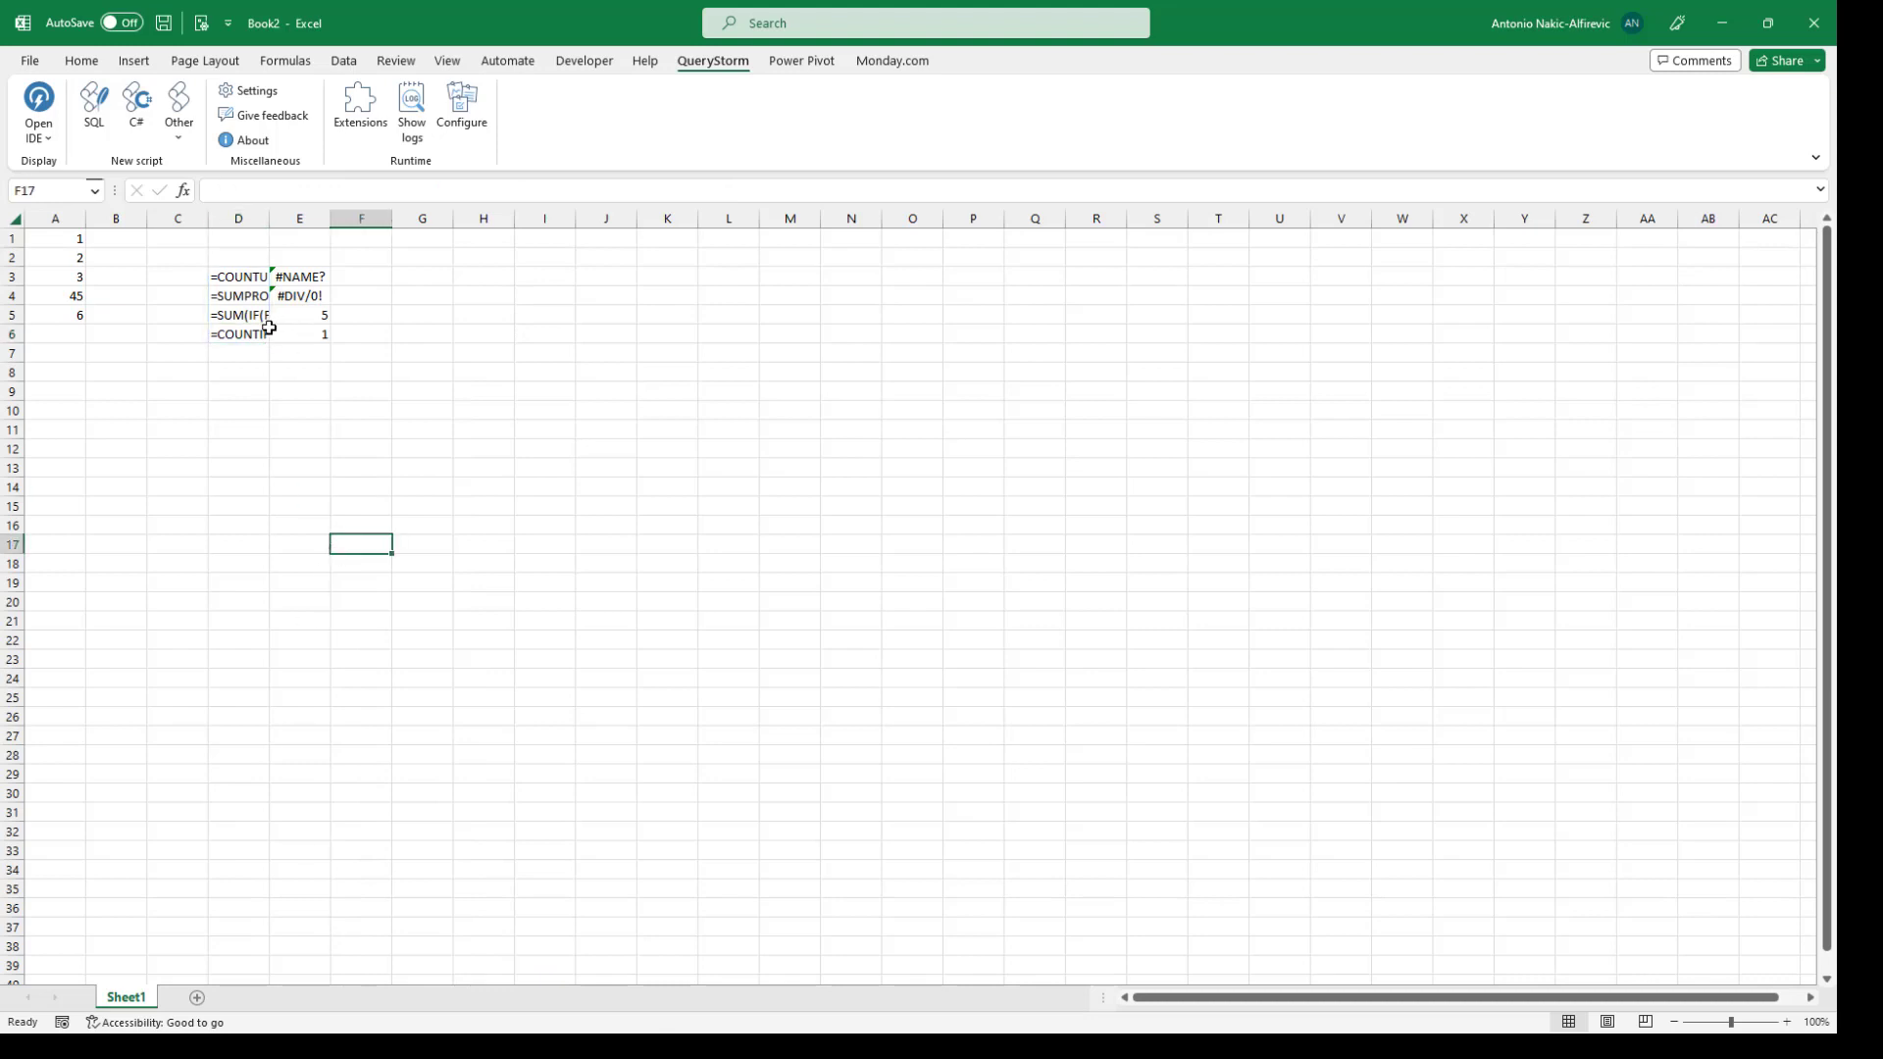
Step: Widen column D to fit the full text of the suggested formulas and select the one in D5
left_click(262, 330)
left_click(266, 309)
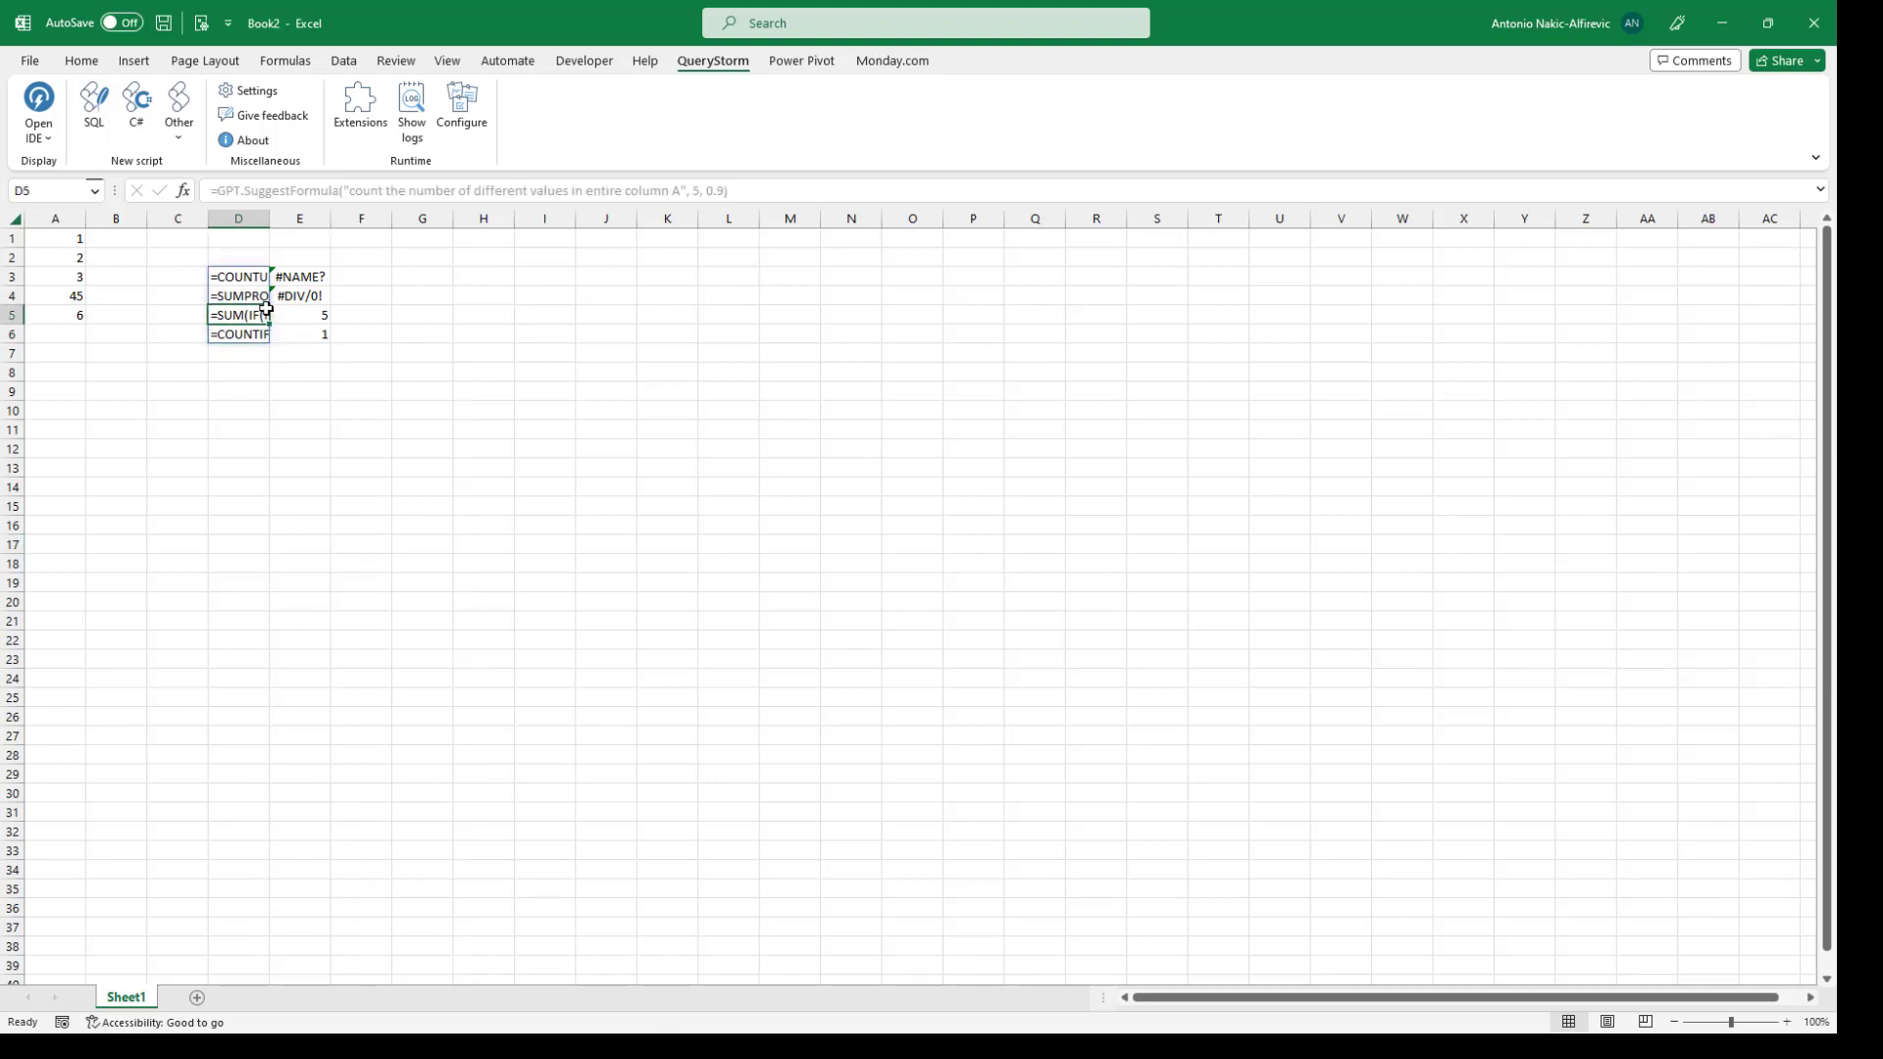
left_click_drag(270, 217, 472, 217)
left_click(301, 235)
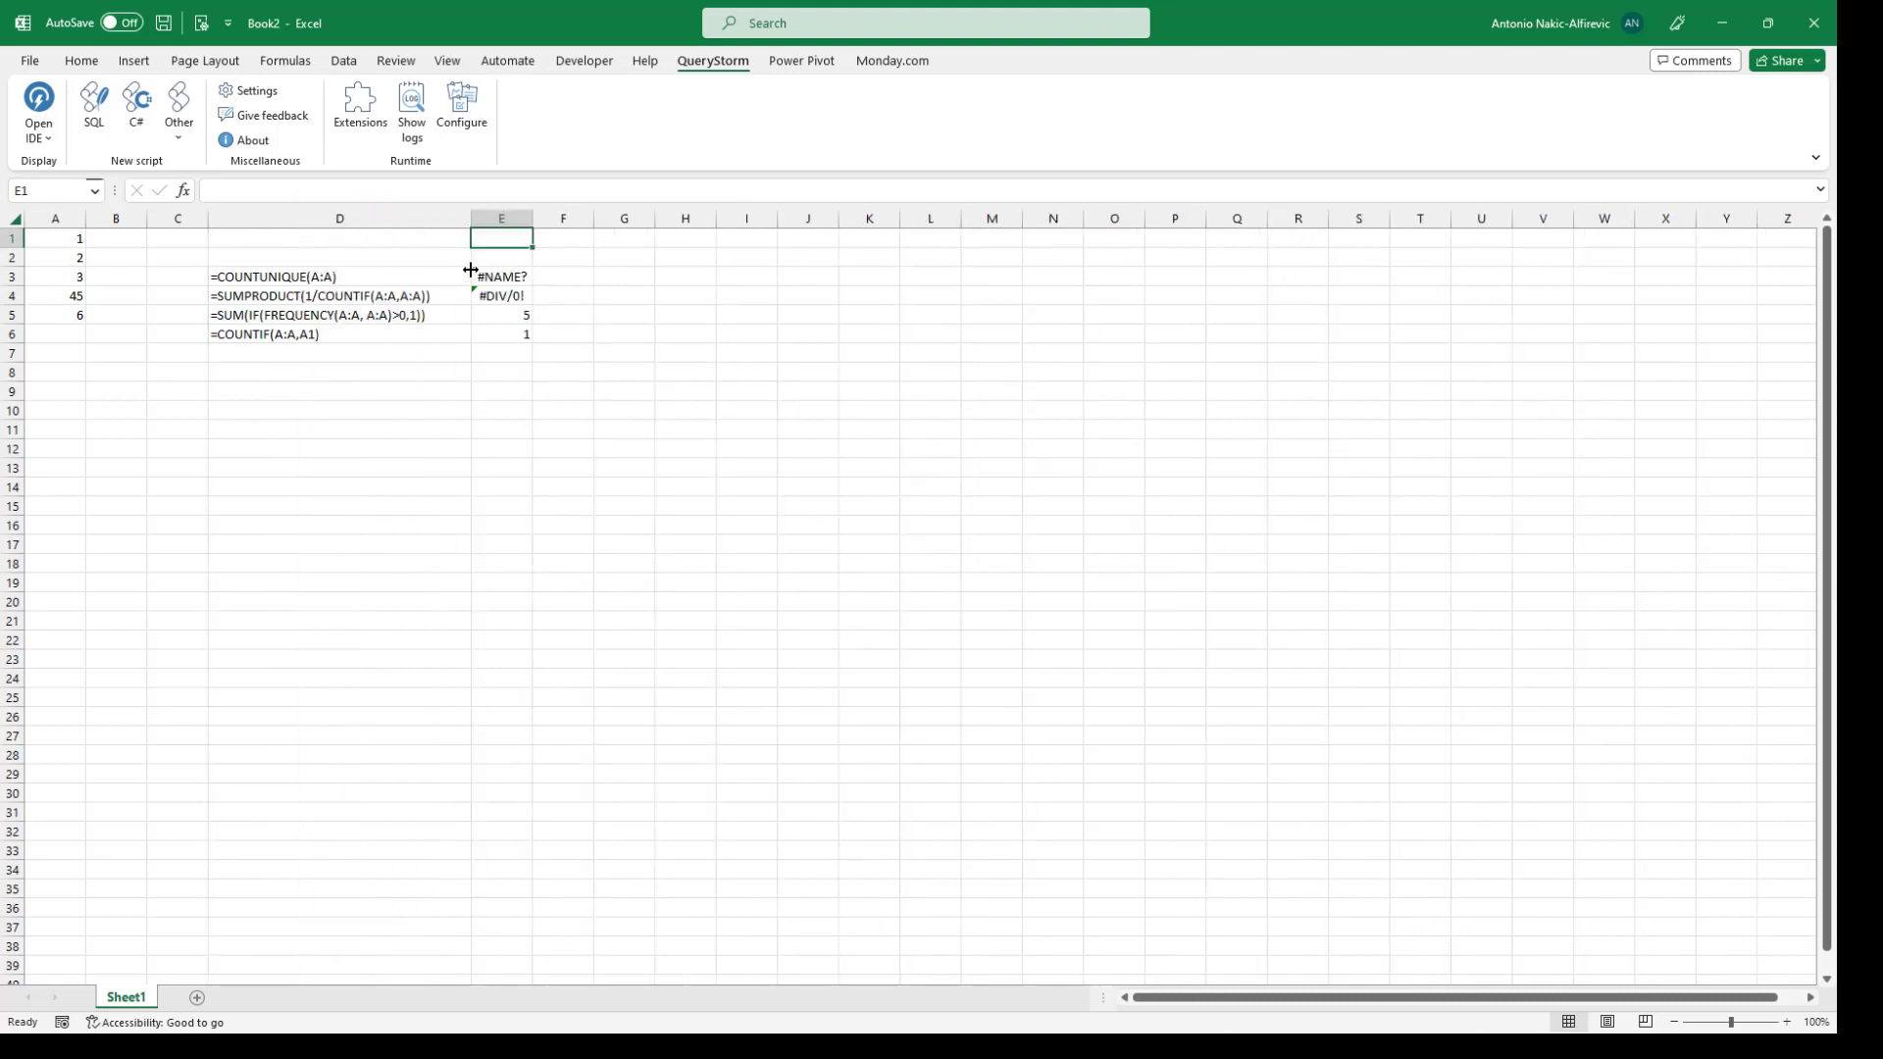
left_click(300, 320)
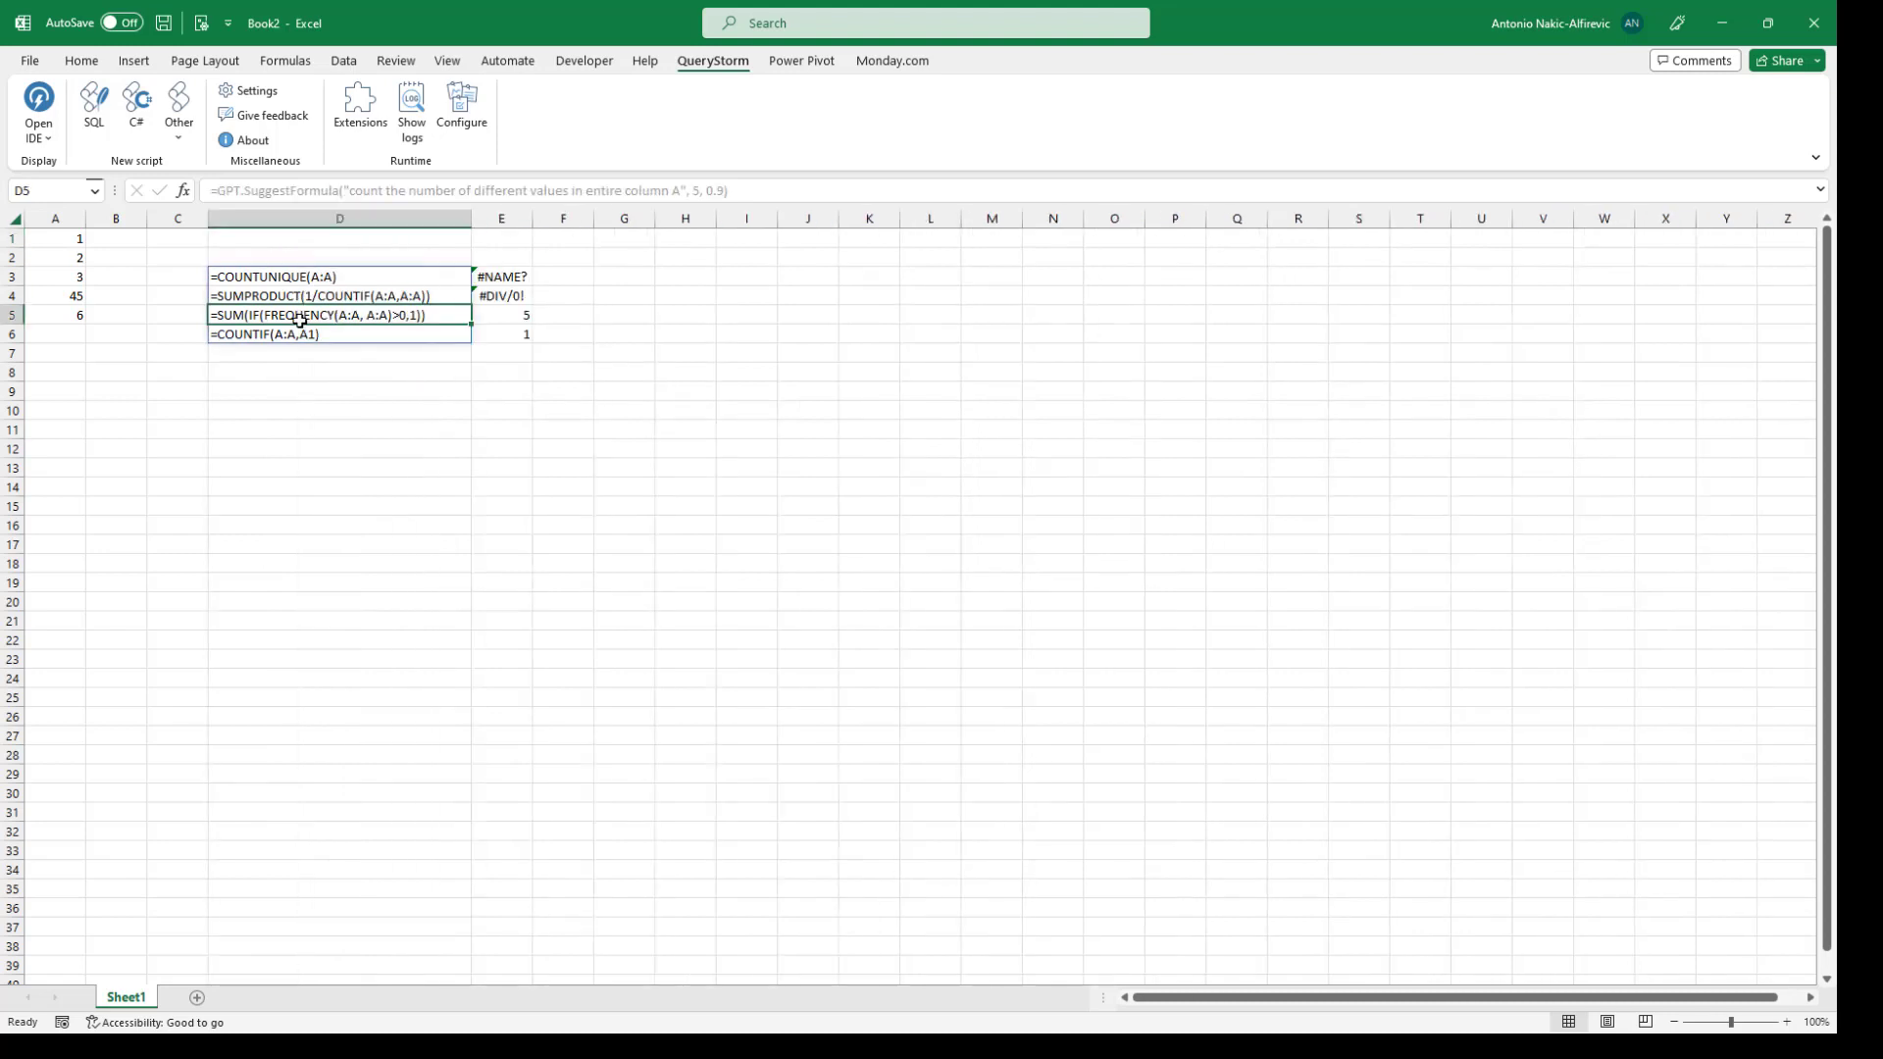
Step: Add the test values 10 in A7, 1 in A8 and 1 in A10, and select the FREQUENCY formula's result in E5
left_click(56, 354)
type("10")
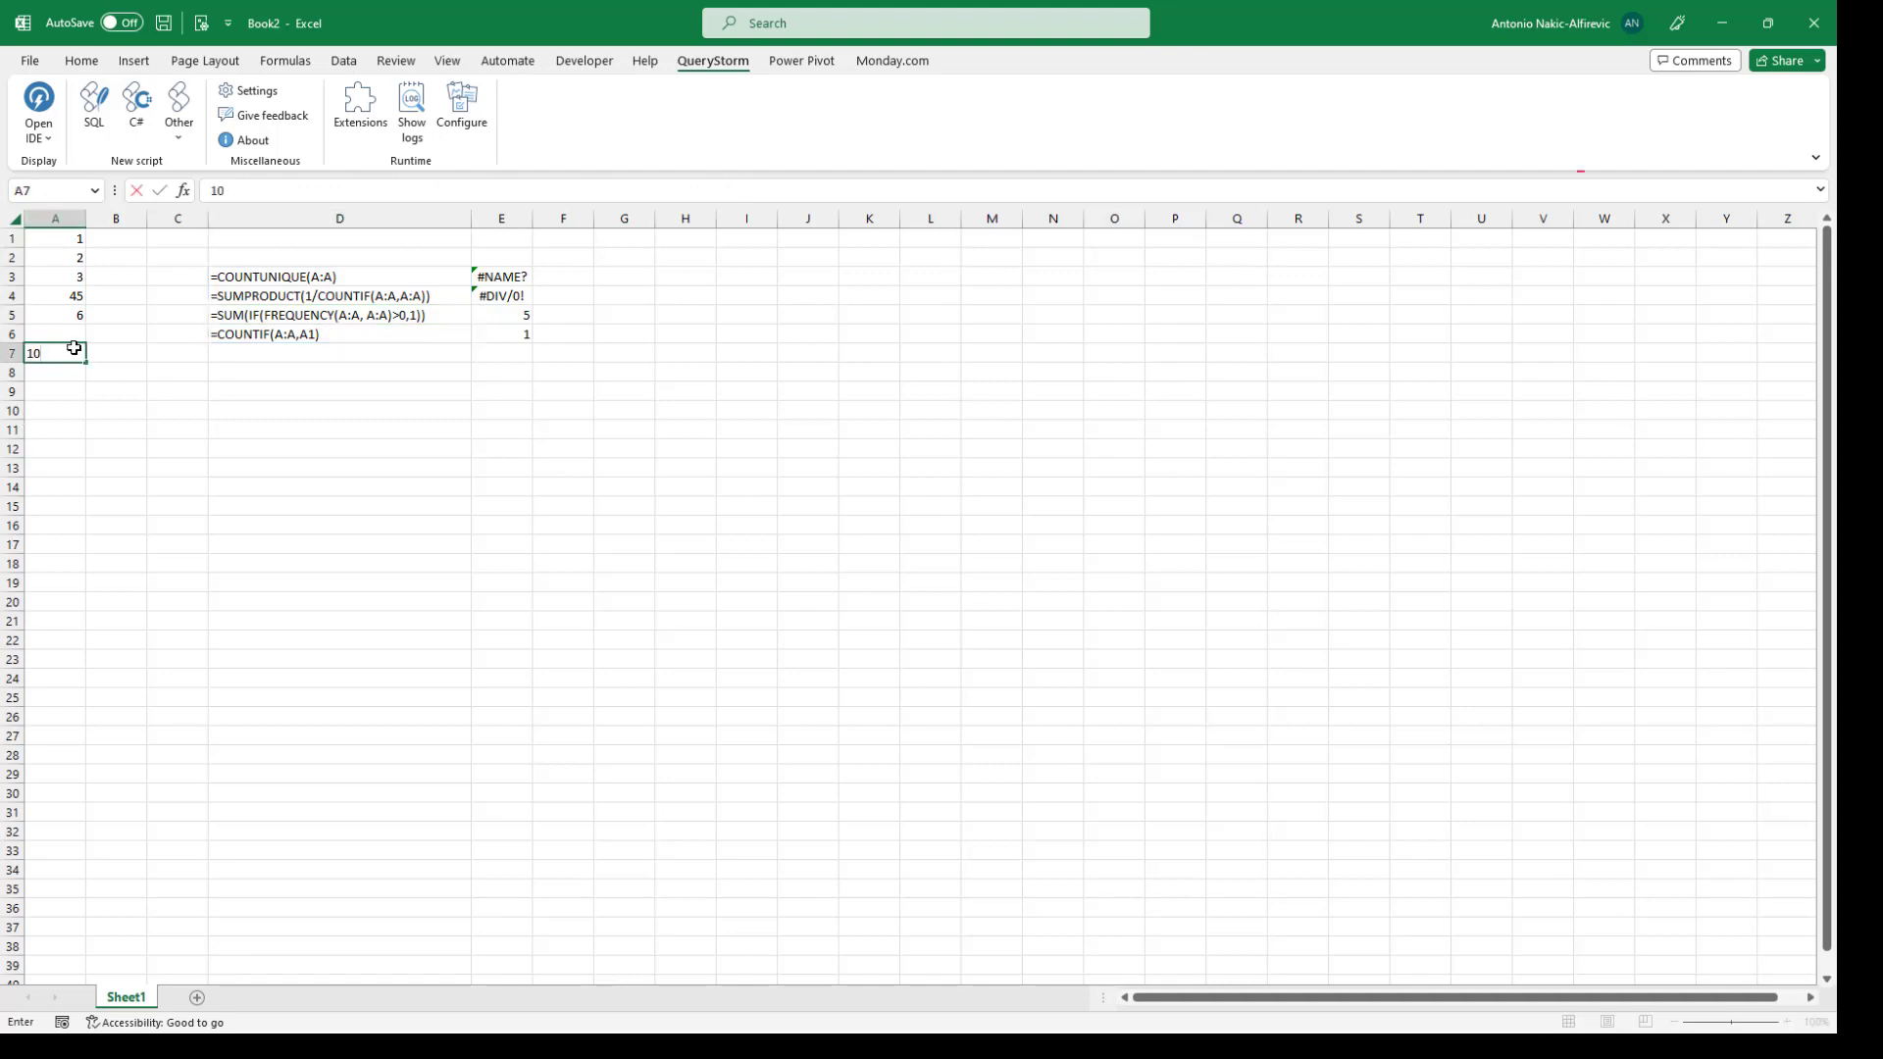
key("Return")
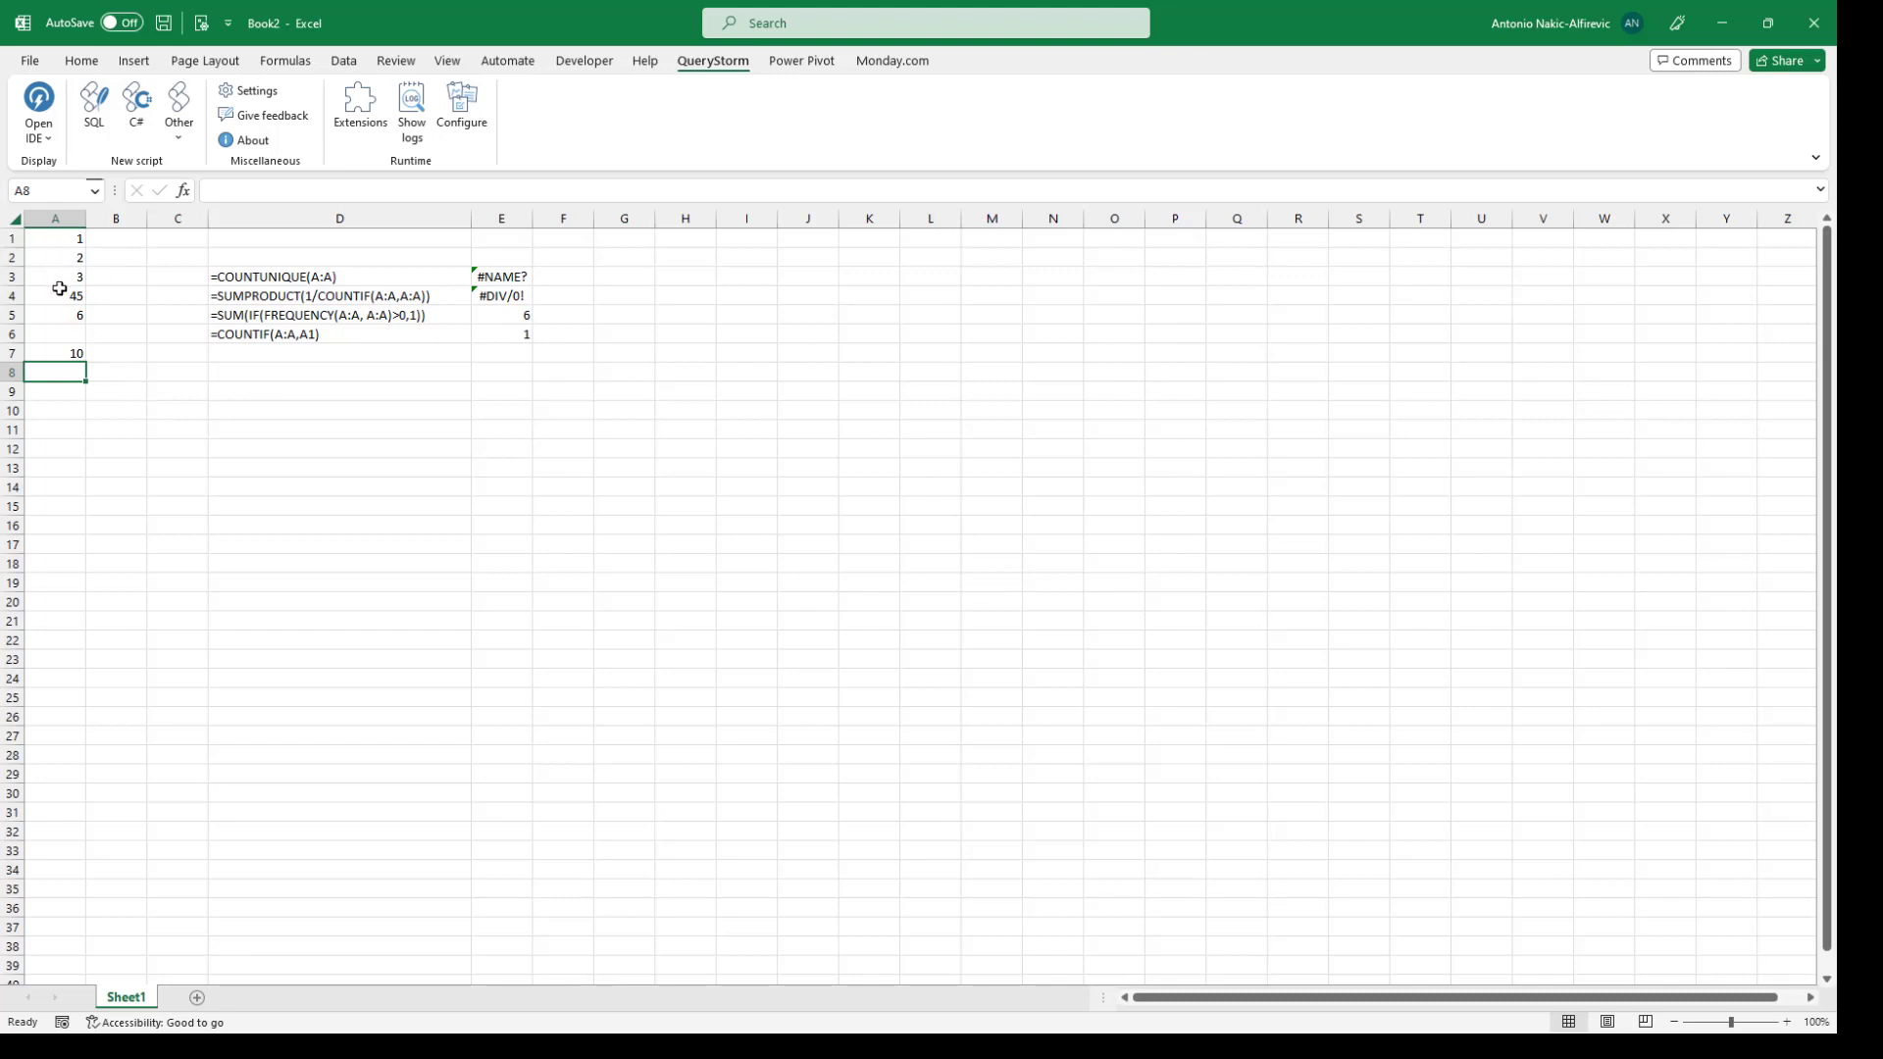
type("1")
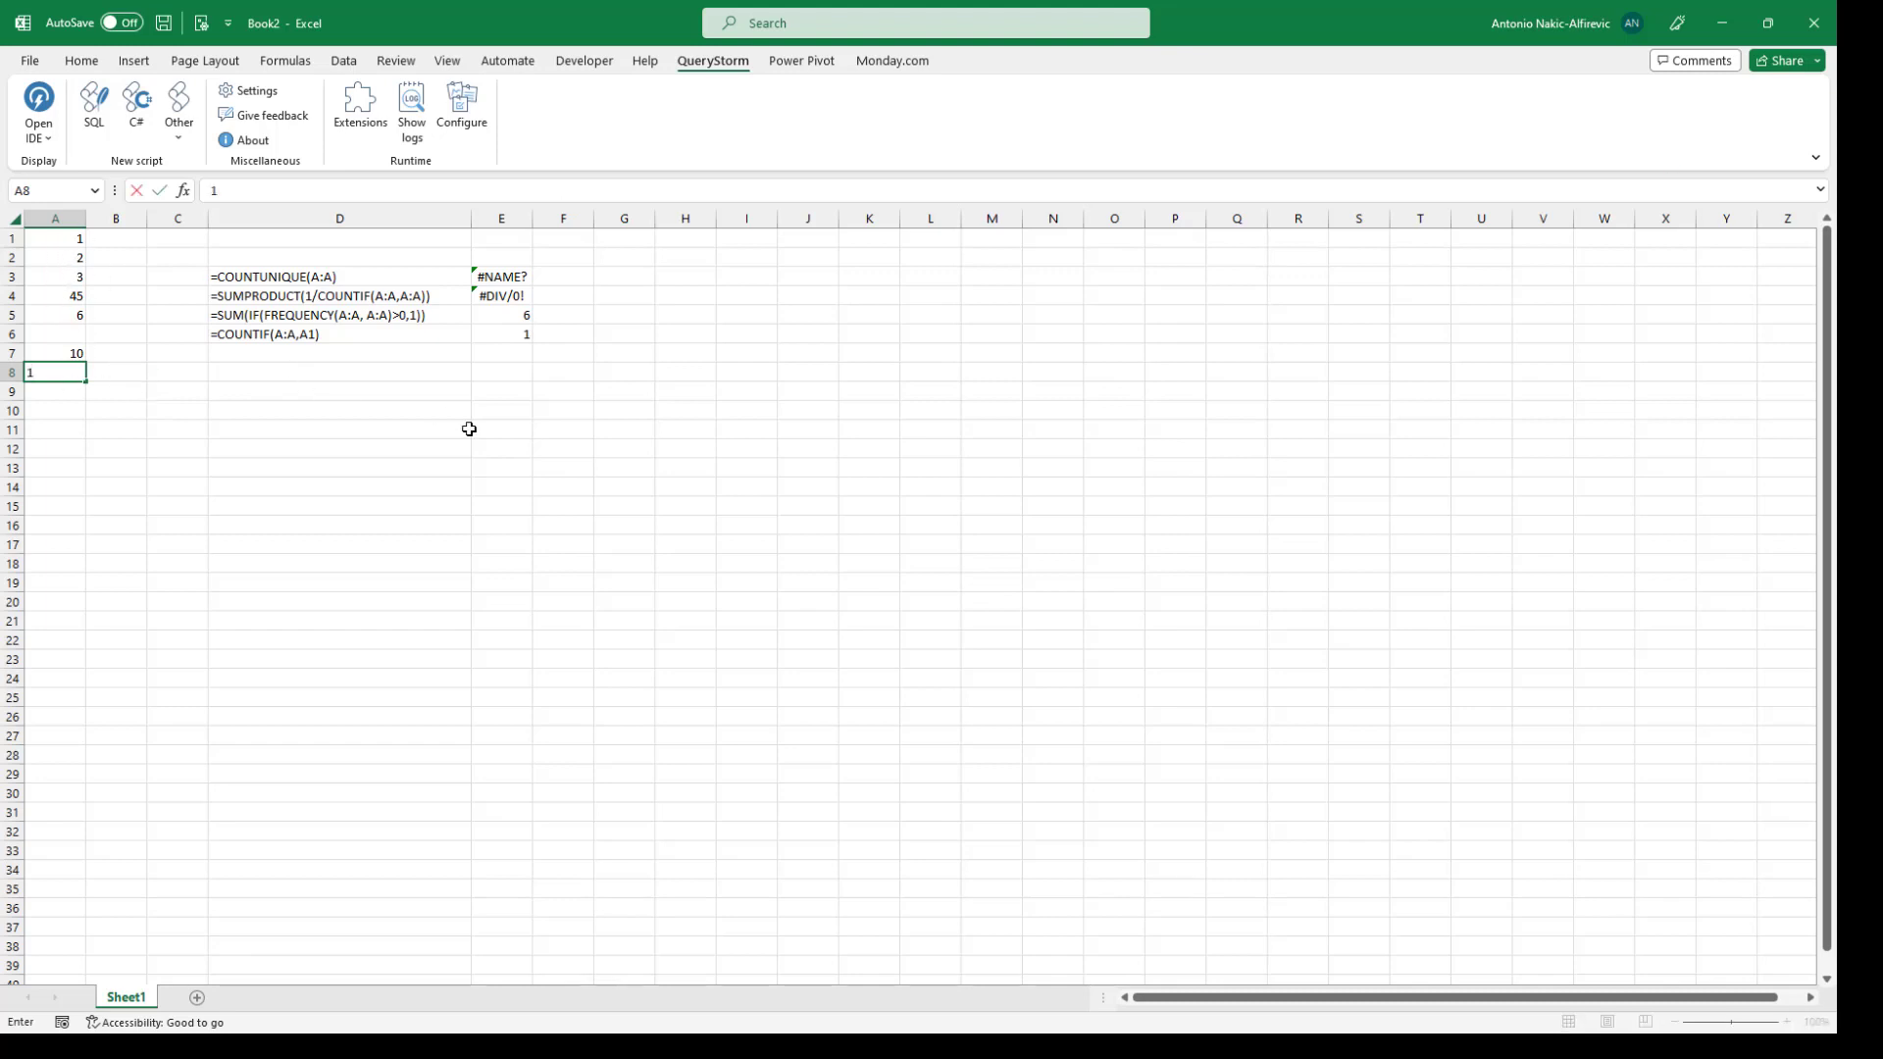
key("Return")
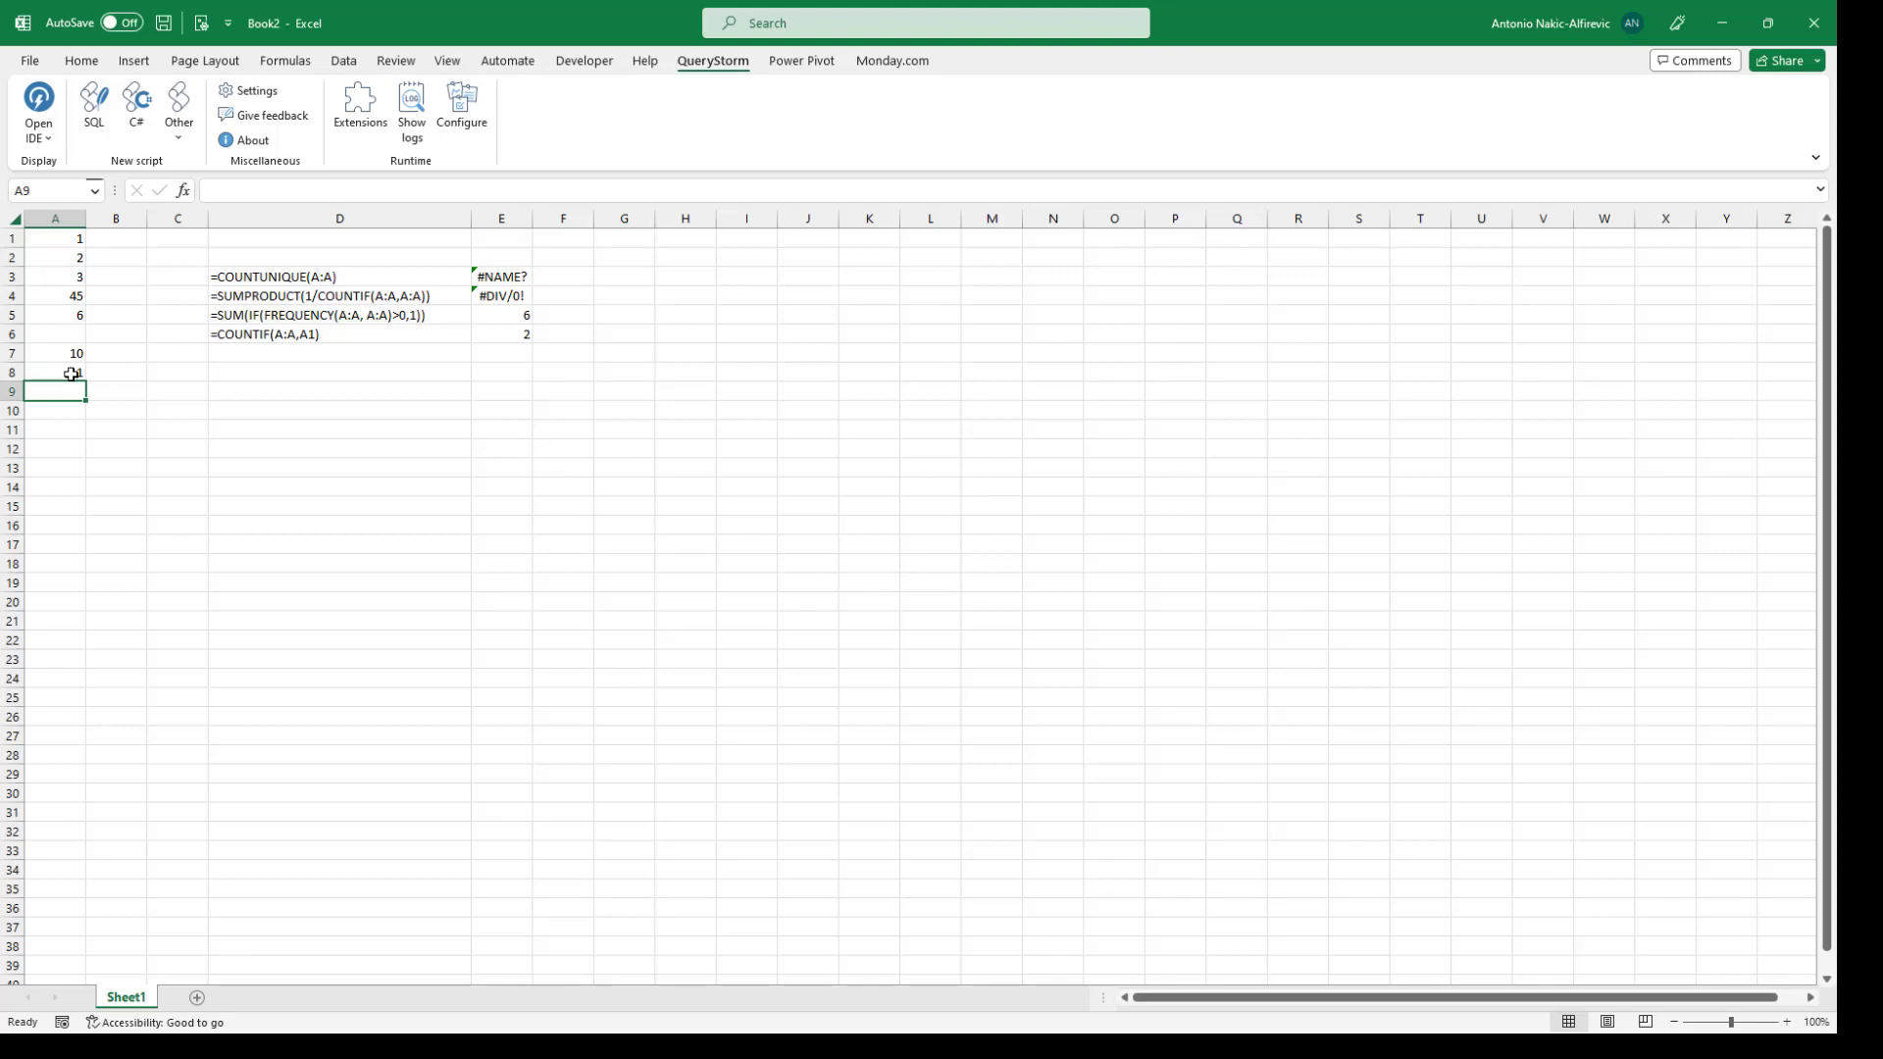
key("Down")
type("1")
key("Return")
left_click(509, 310)
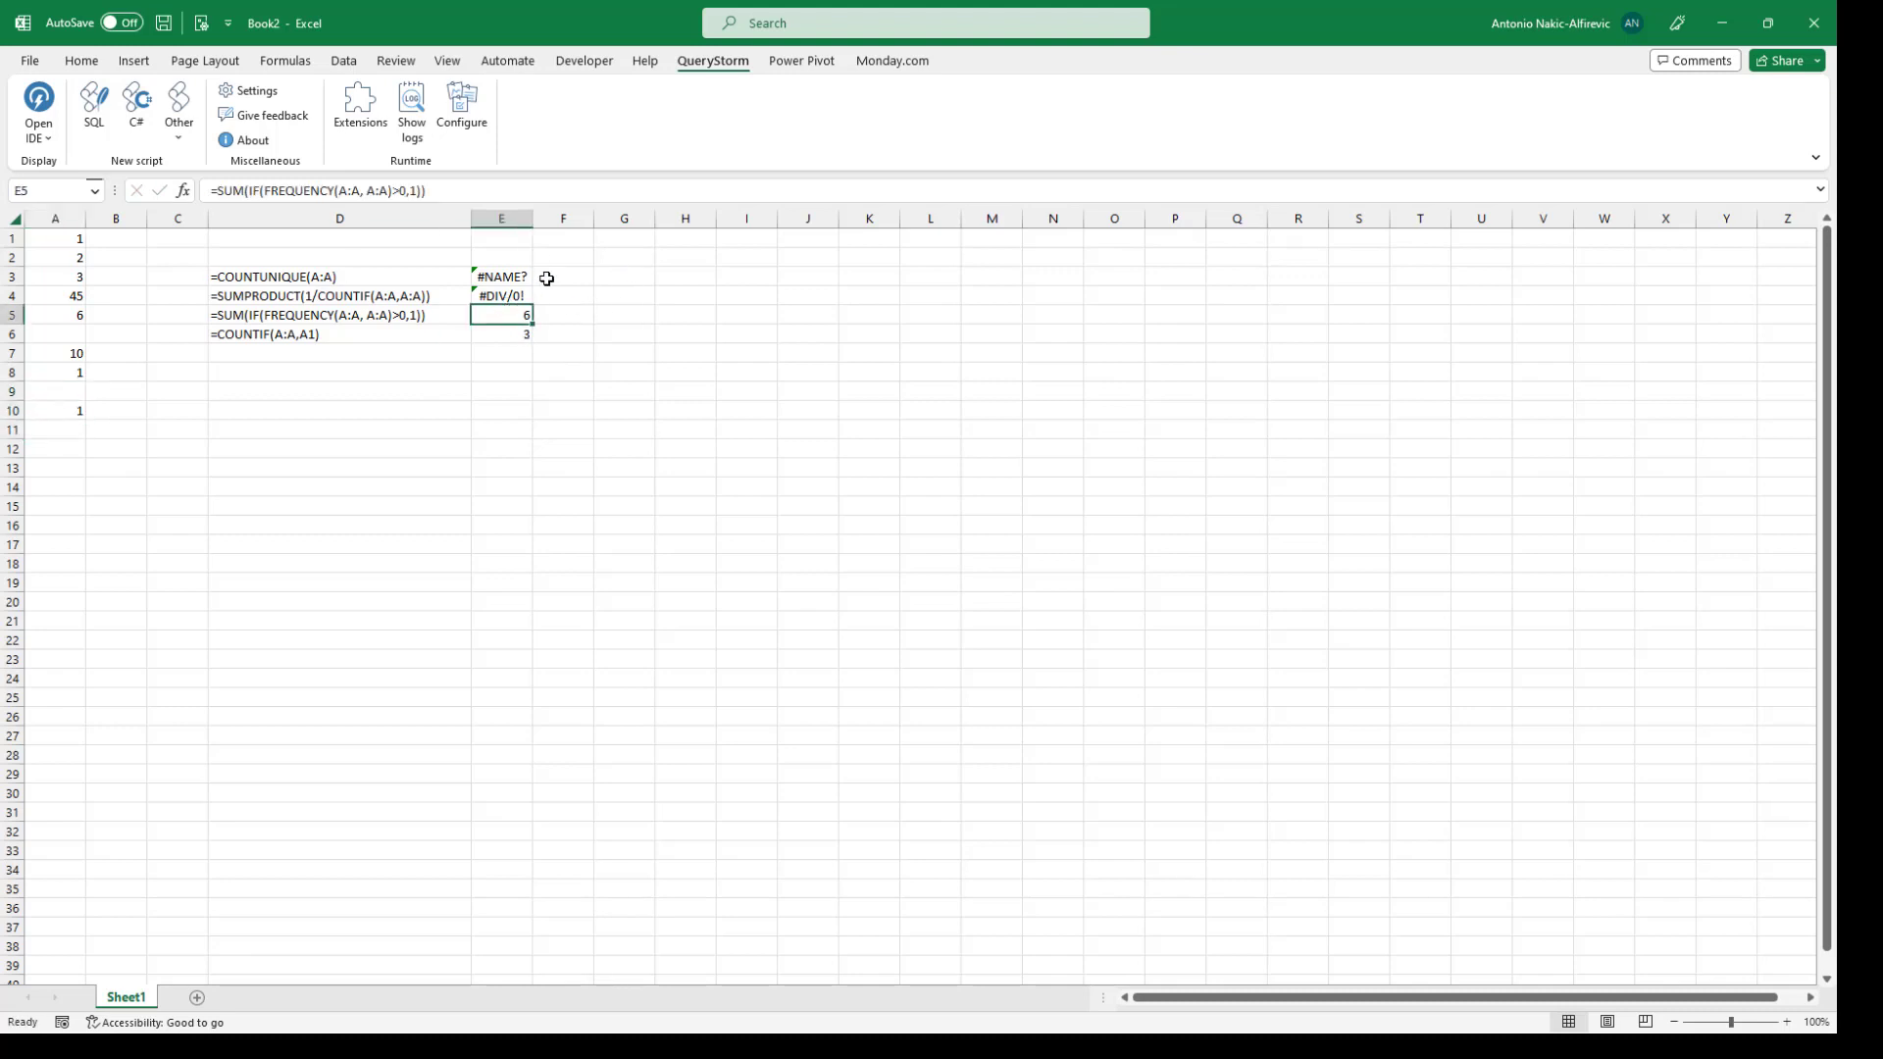
Step: Clear the suggested formulas and test cells in D2:F4, and the COUNTIF test in E6
left_click_drag(535, 258, 290, 295)
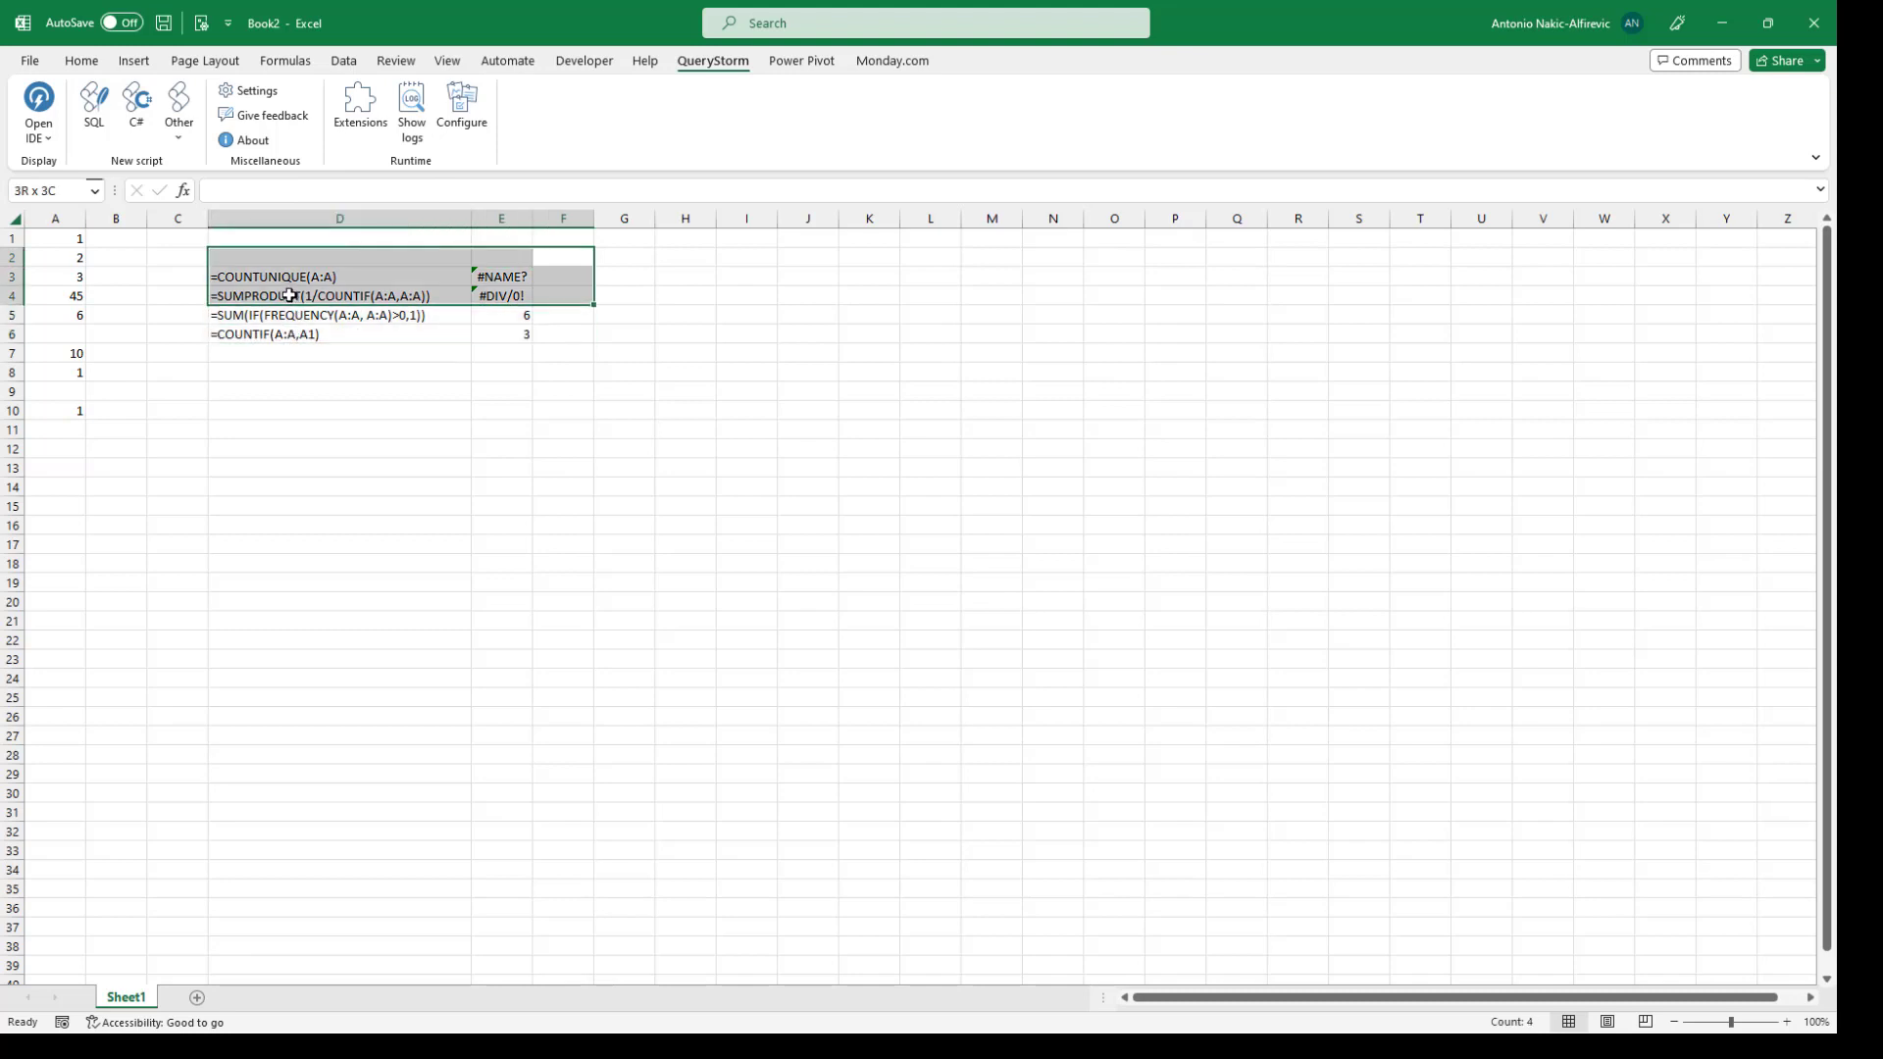
key("Delete")
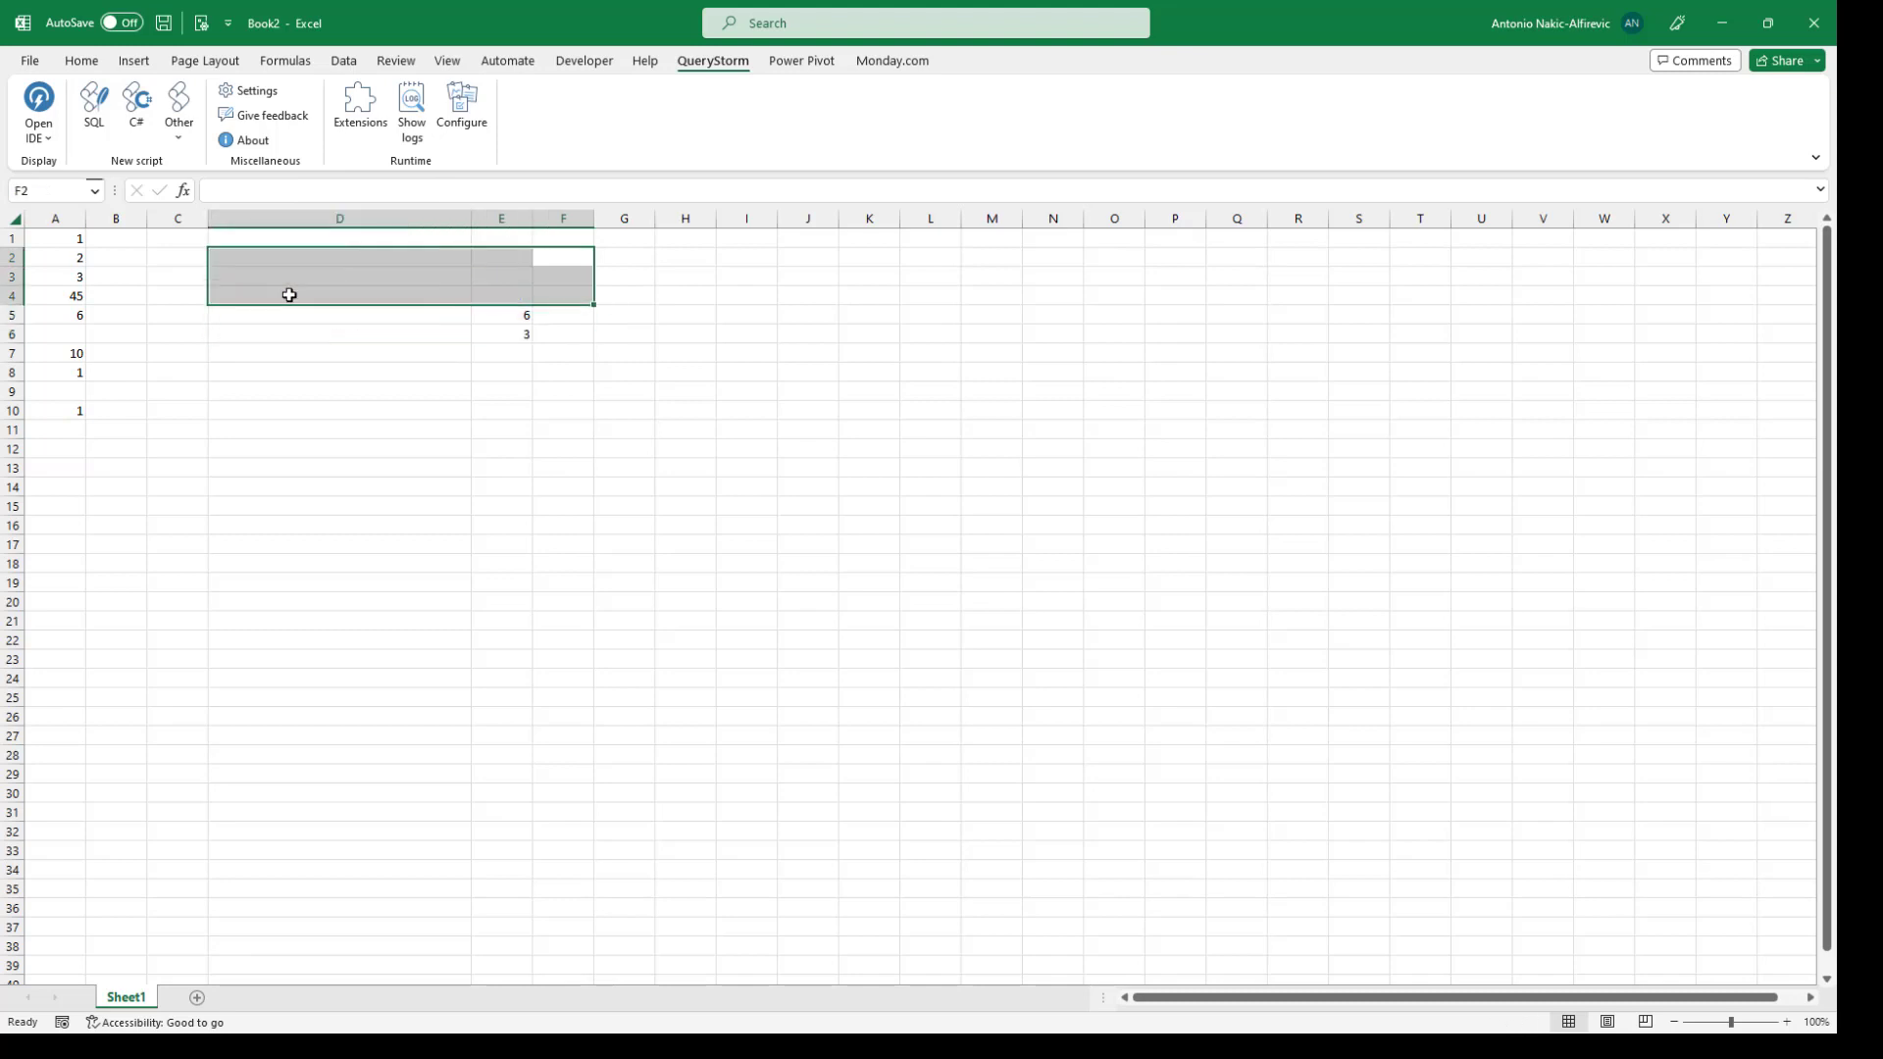
left_click(516, 337)
key("Delete")
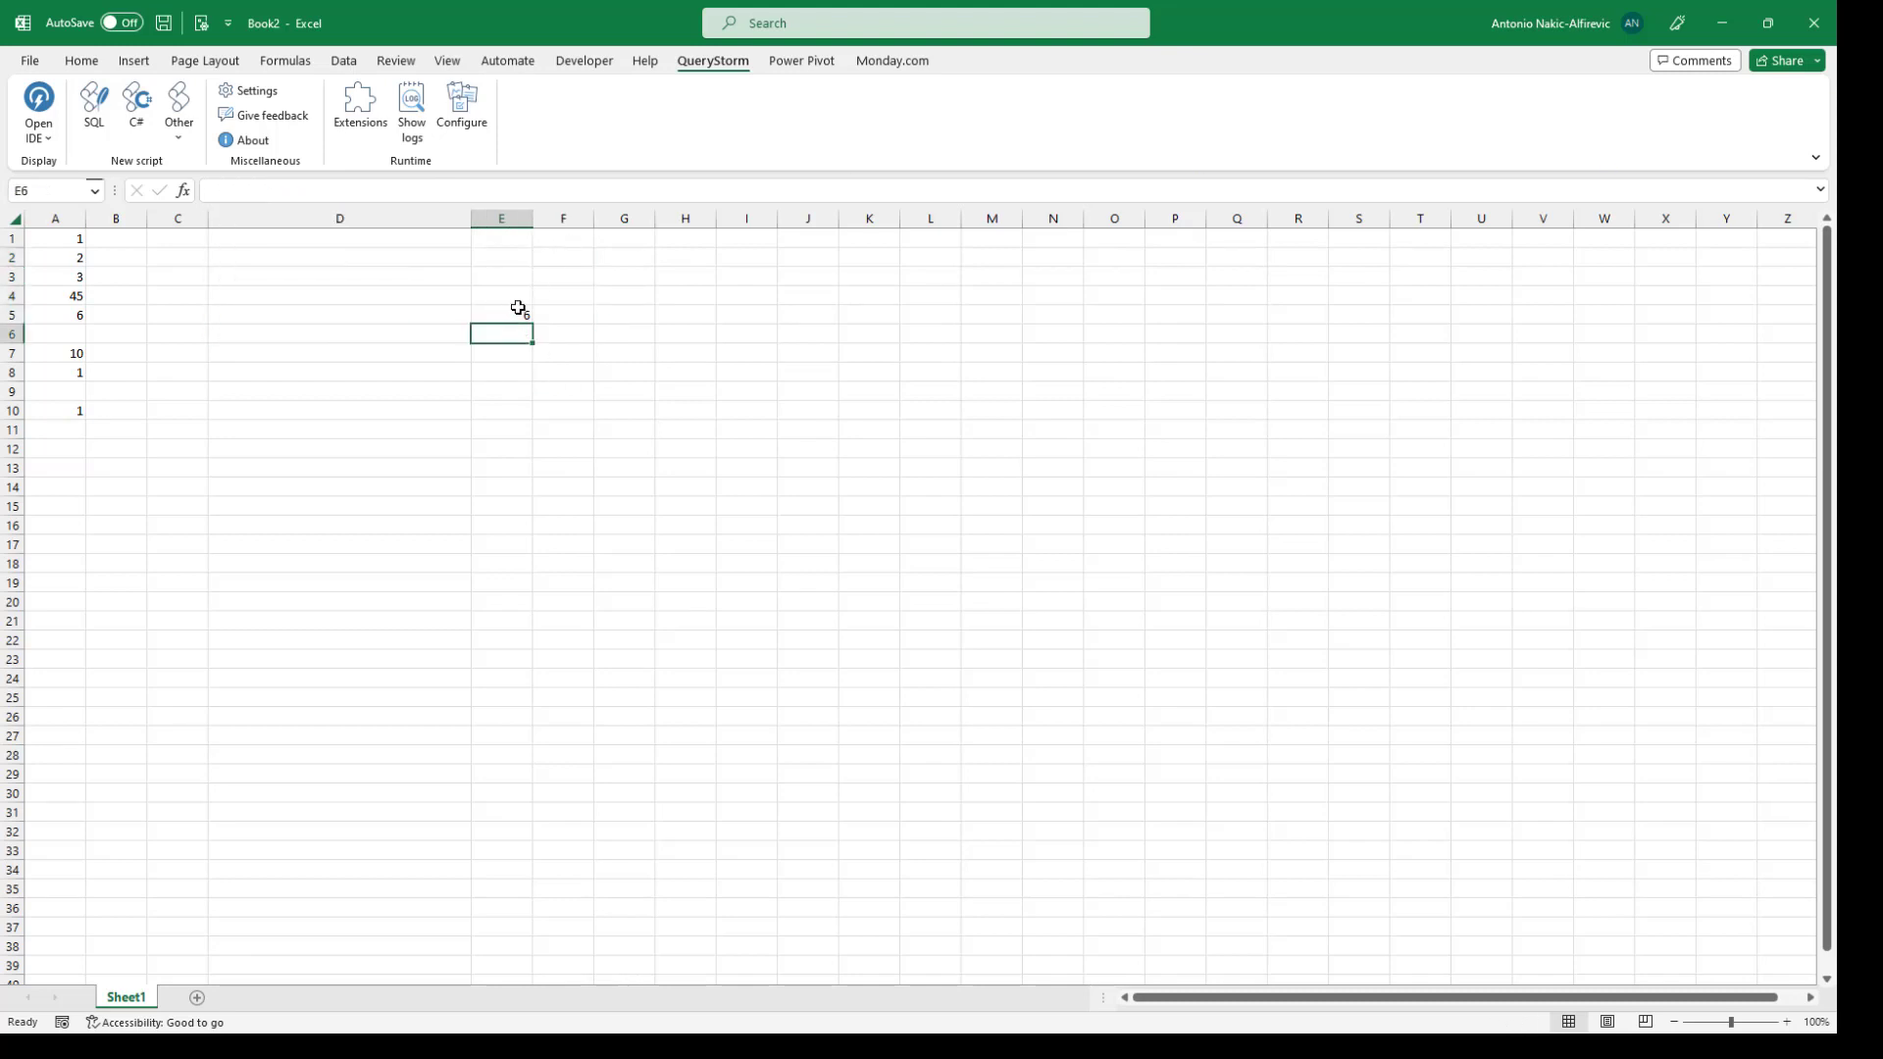
Step: Review the SUM(IF(FREQUENCY)) formula in E5
left_click(518, 309)
left_click(456, 191)
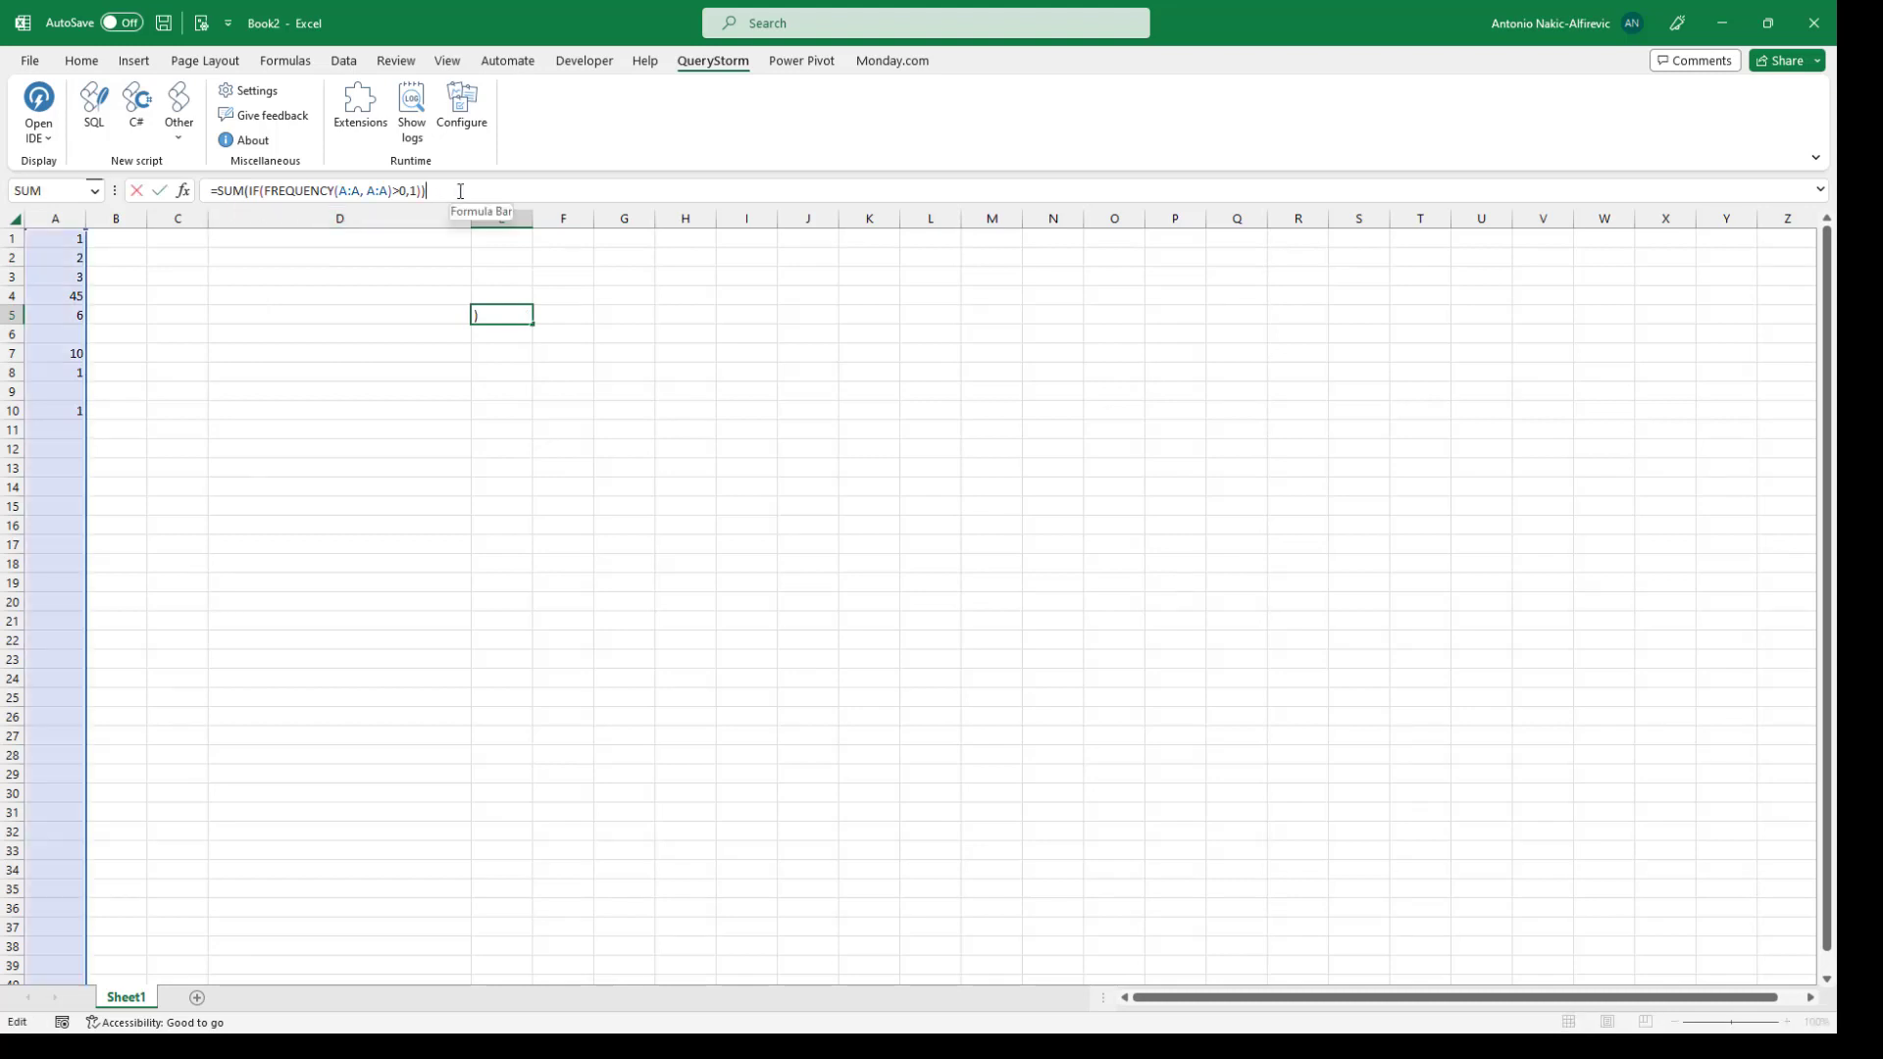
left_click(470, 217)
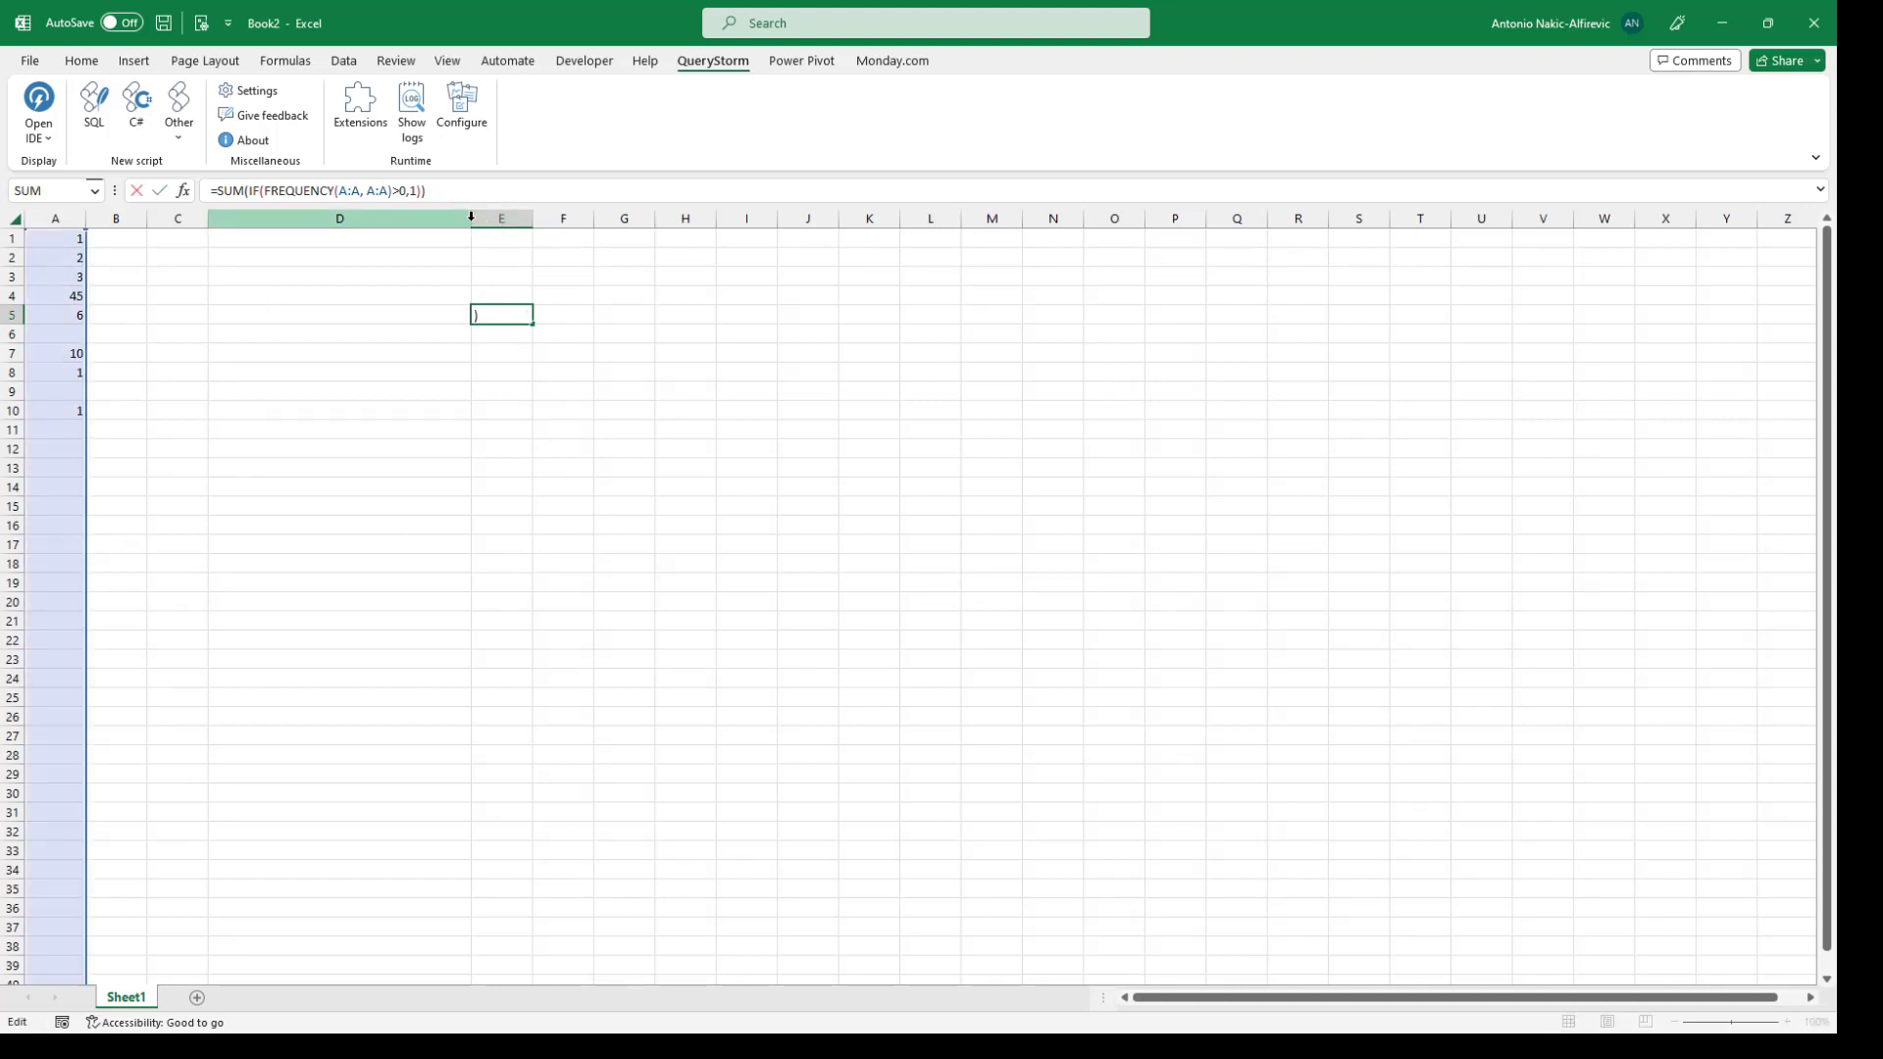
left_click(344, 323)
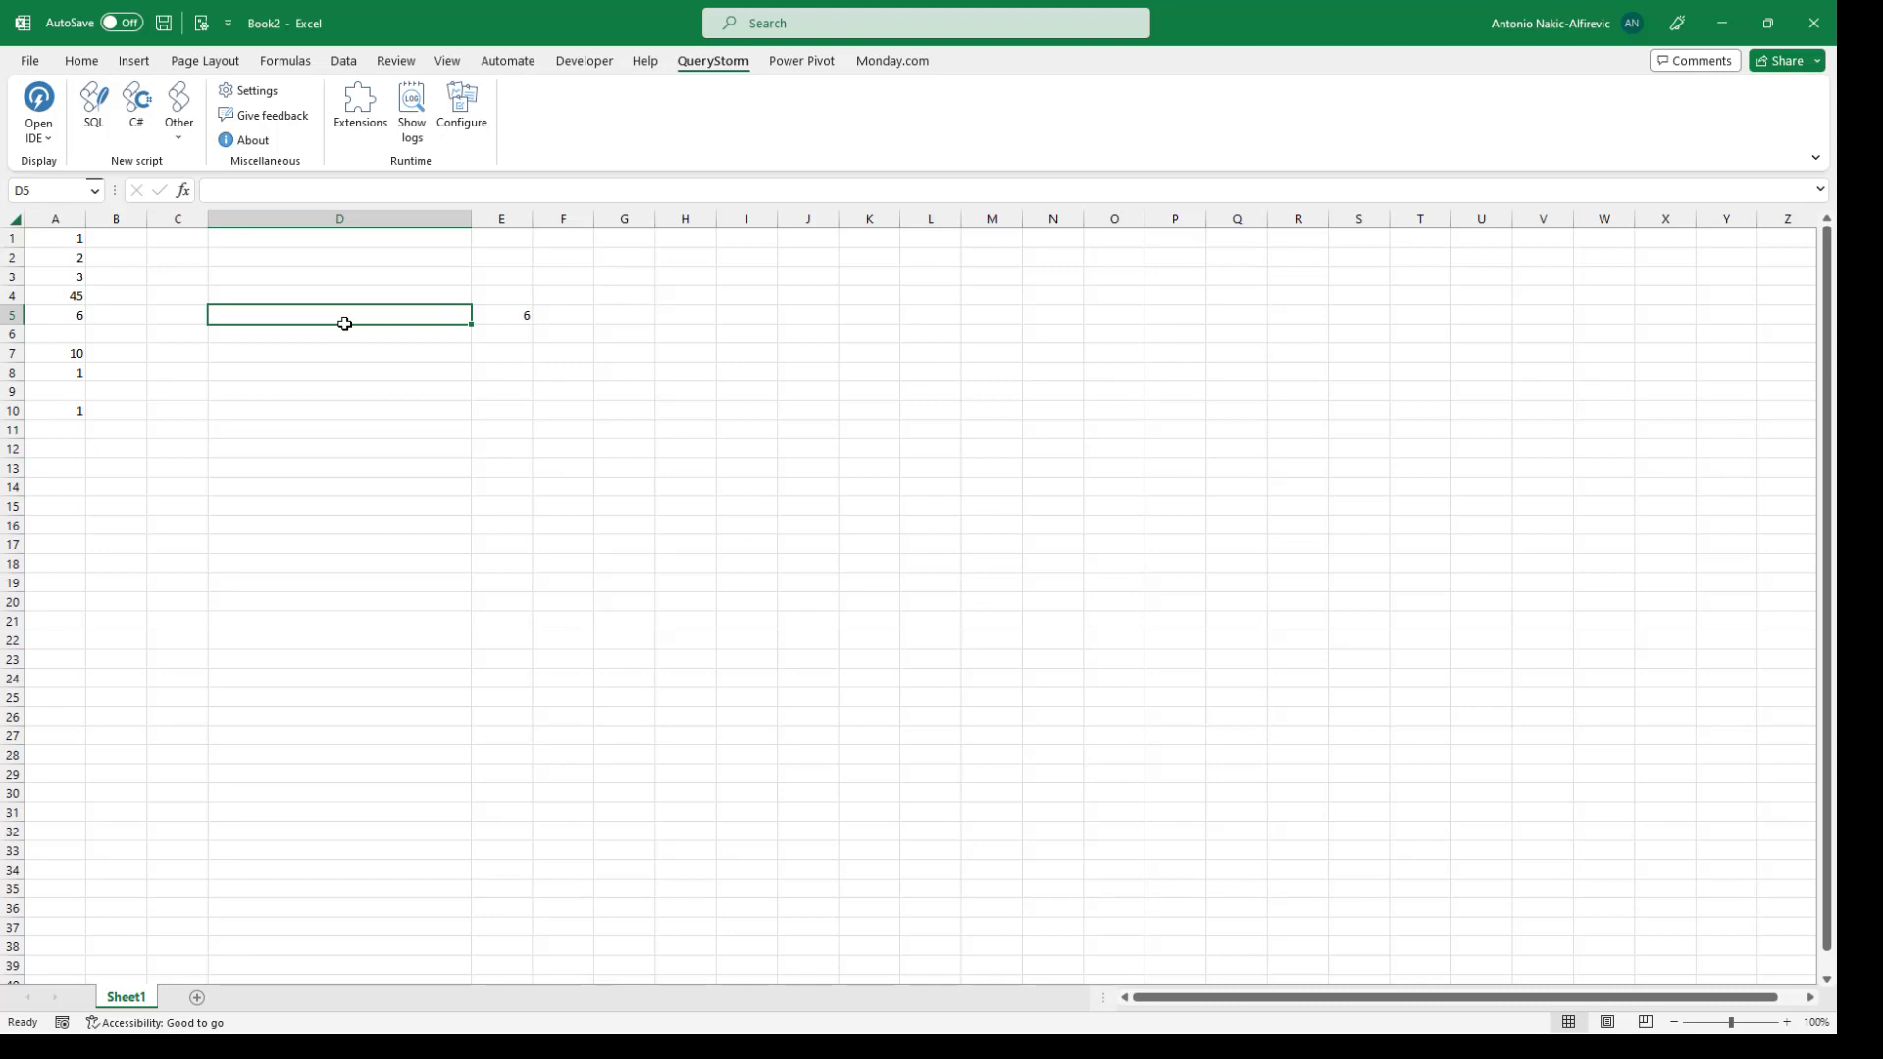
Step: Narrow column D and clear the remaining test formula in E5
left_click_drag(472, 220, 324, 228)
left_click_drag(318, 217, 273, 214)
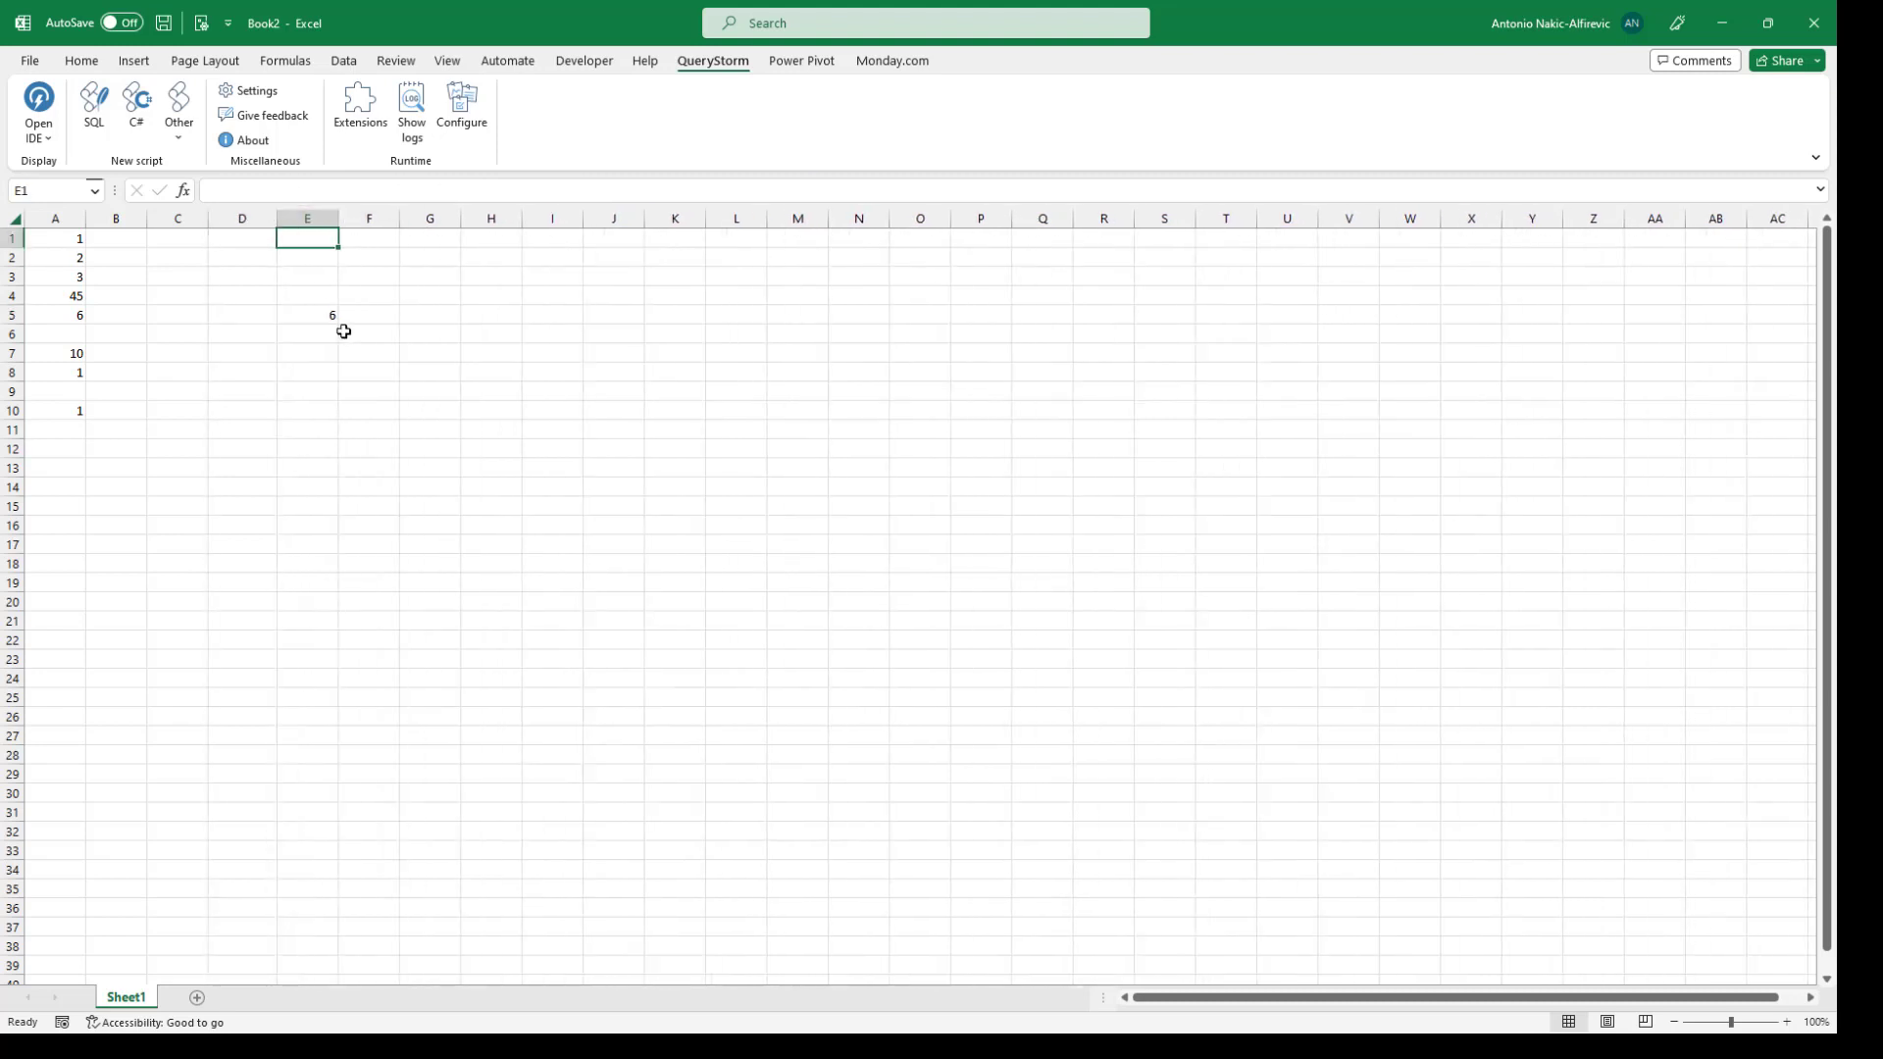
left_click(324, 319)
key("Delete")
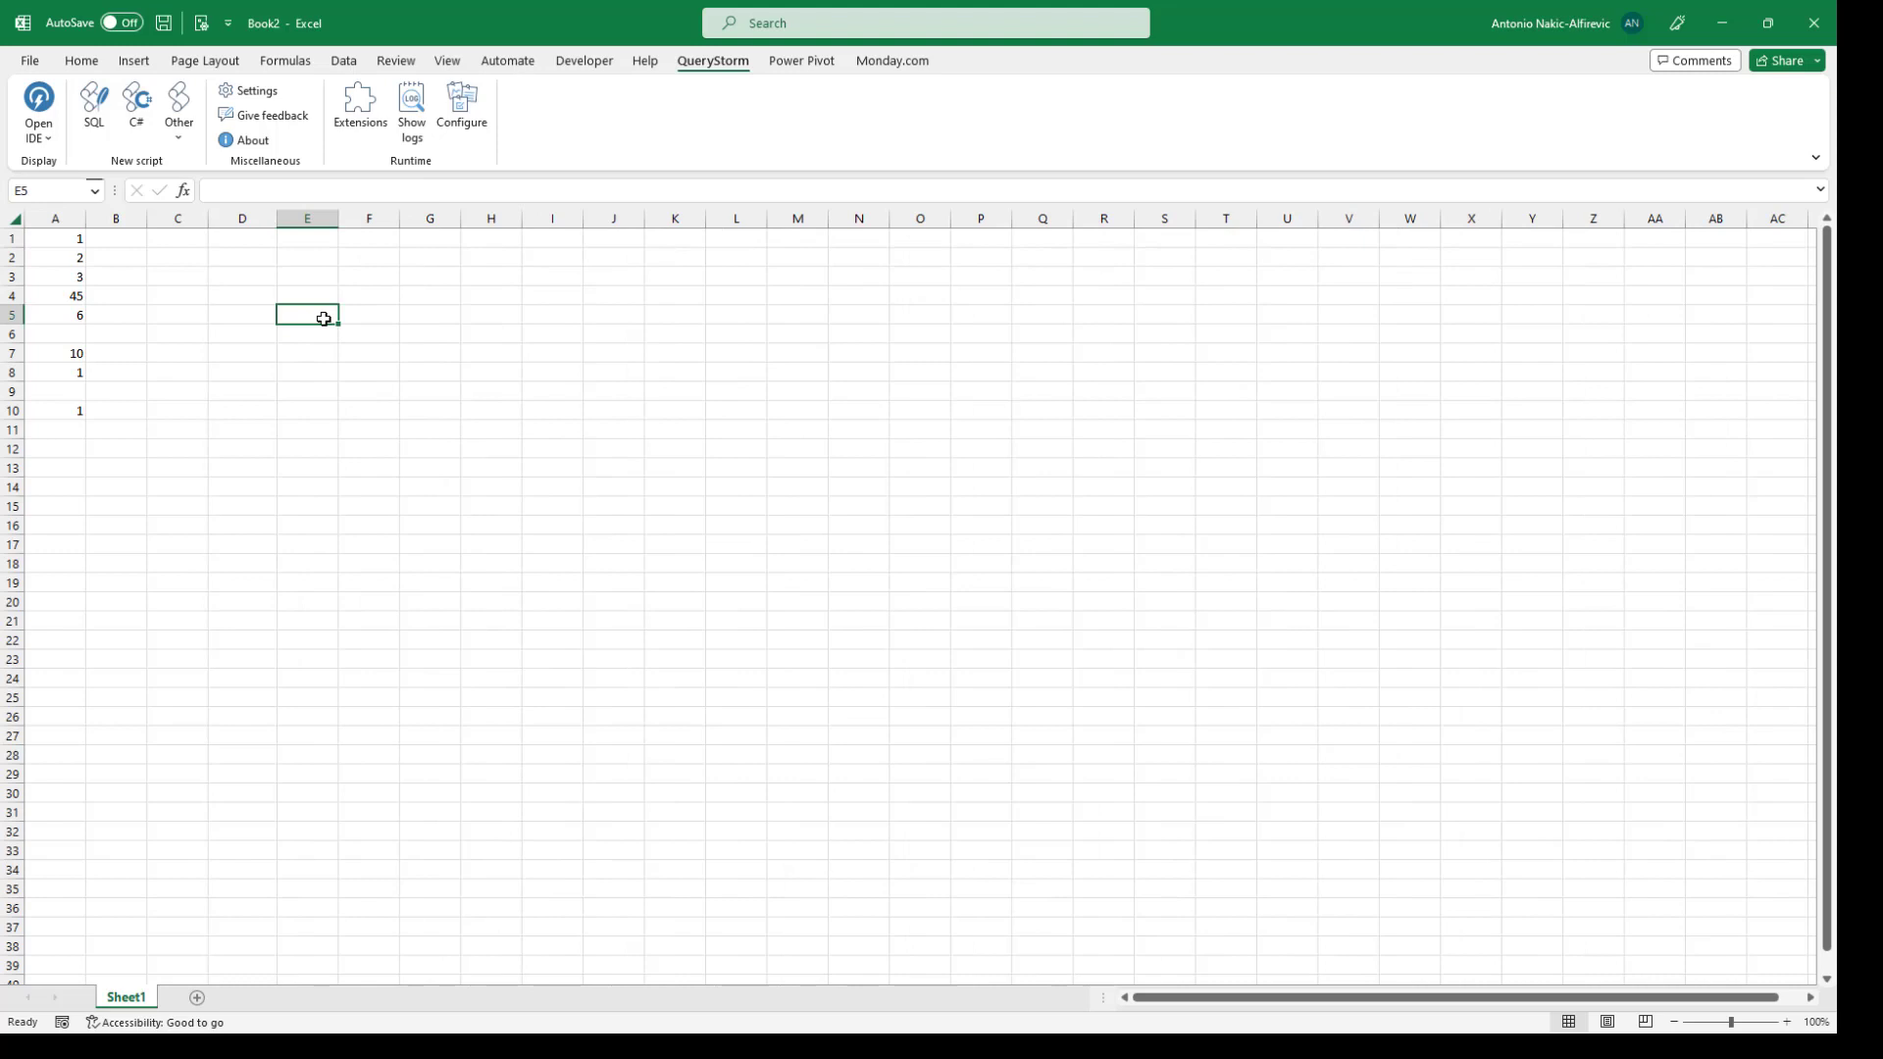
Step: Try GPT.Prompt in E5 with the input "hey there", and clear the cell once it has answered
type("=pr")
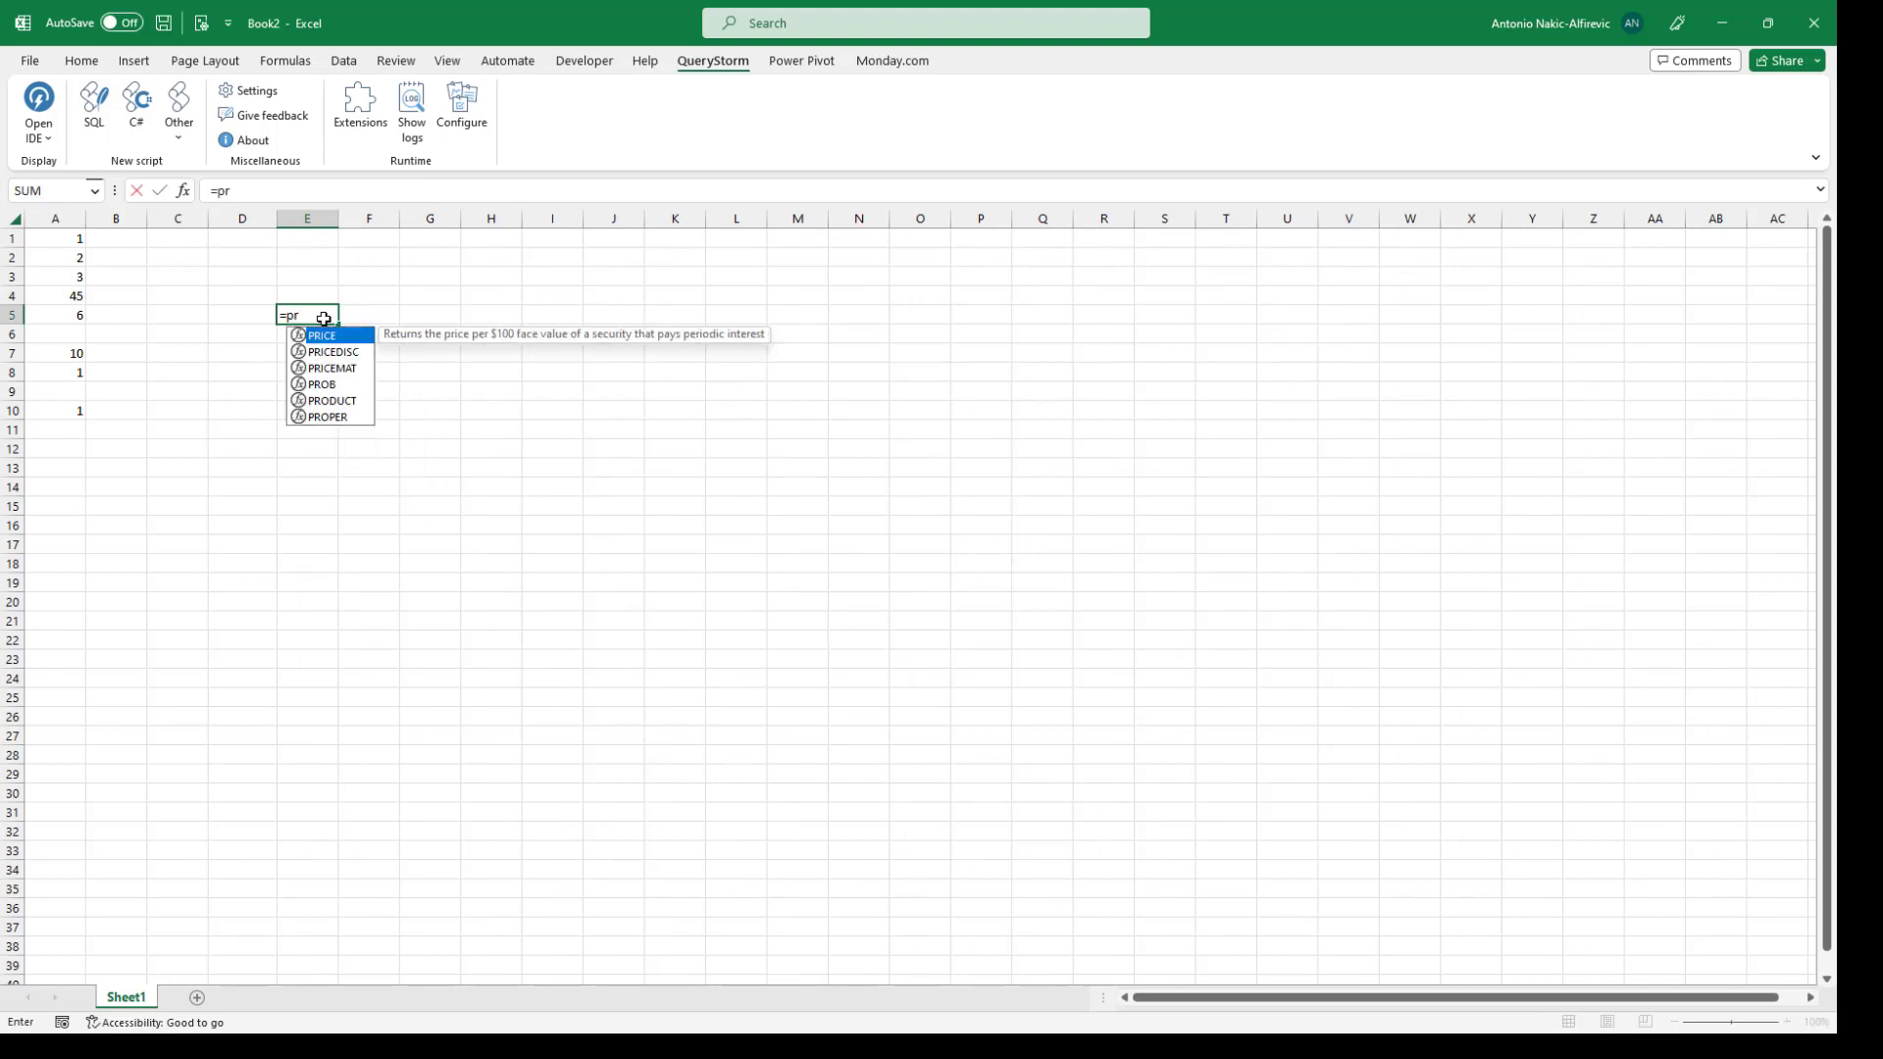
type("ompt")
key("Tab")
type("\"")
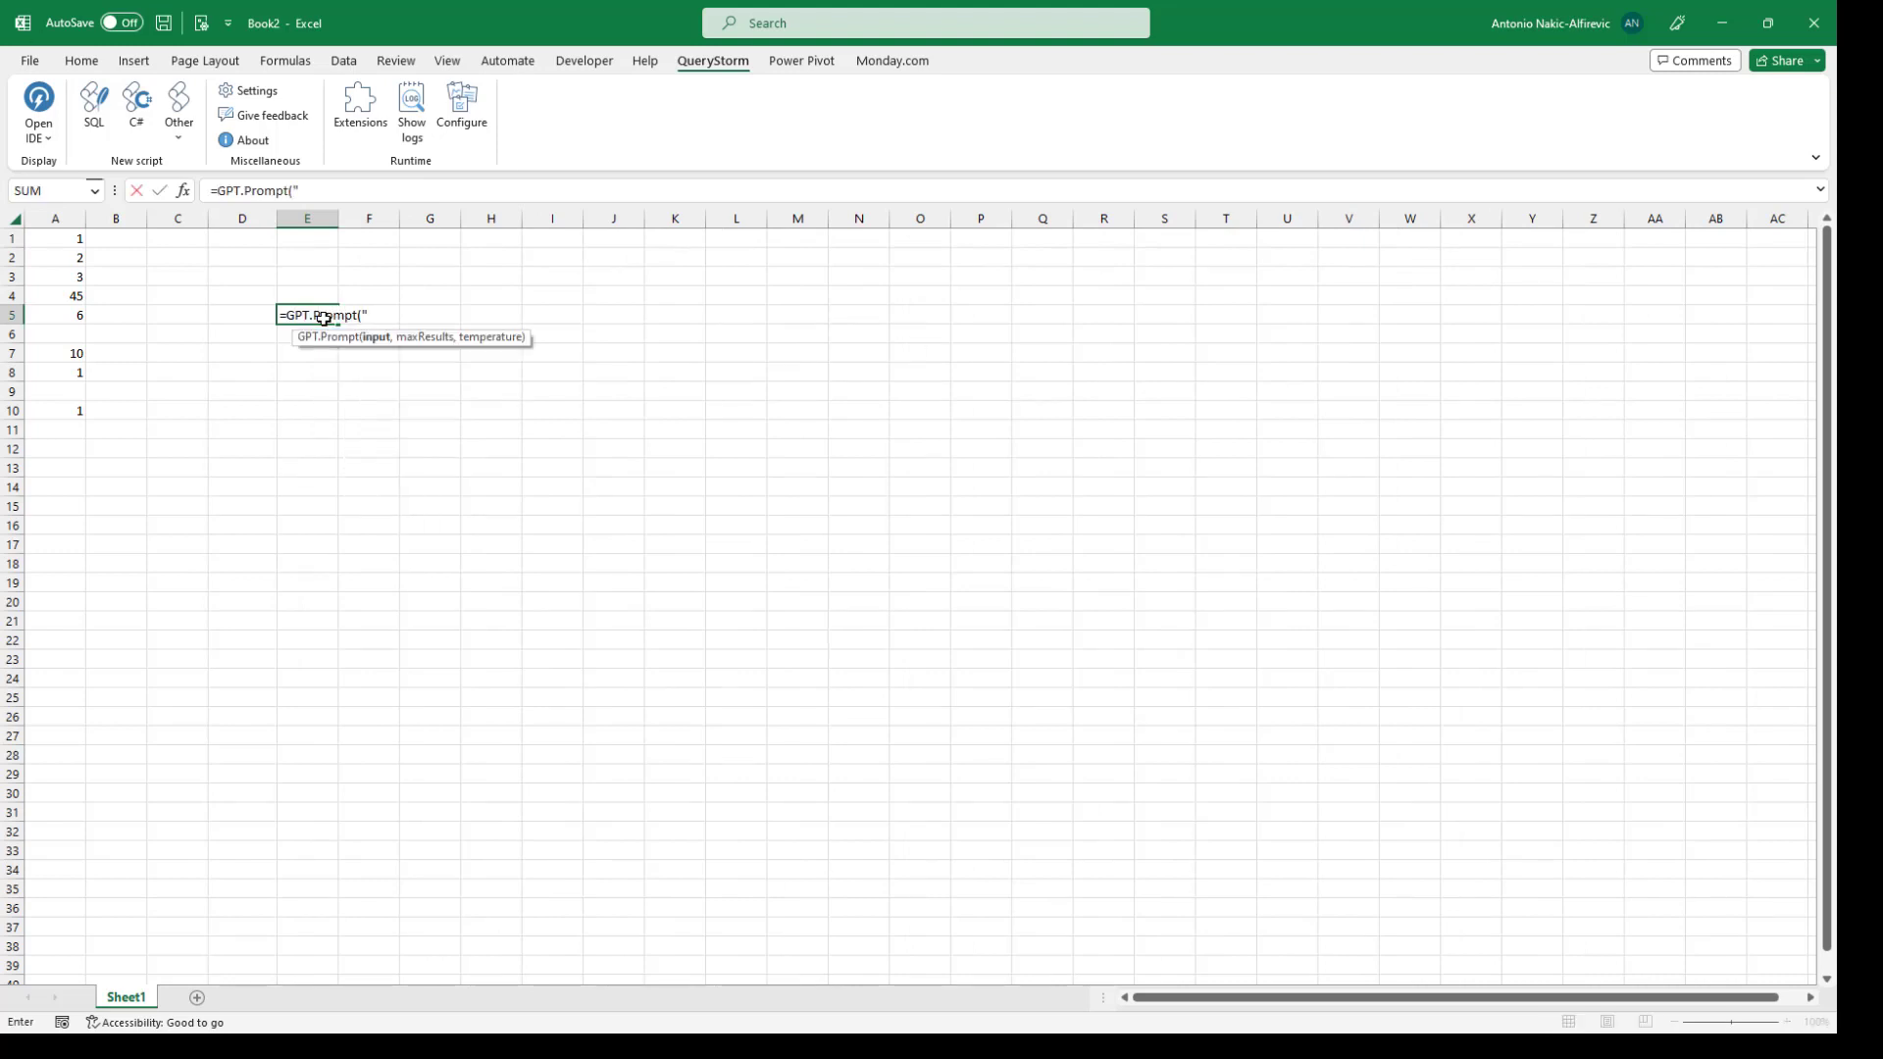
type("hey htere")
key("BackSpace")
key("BackSpace")
key("BackSpace")
type("there\"")
key("Return")
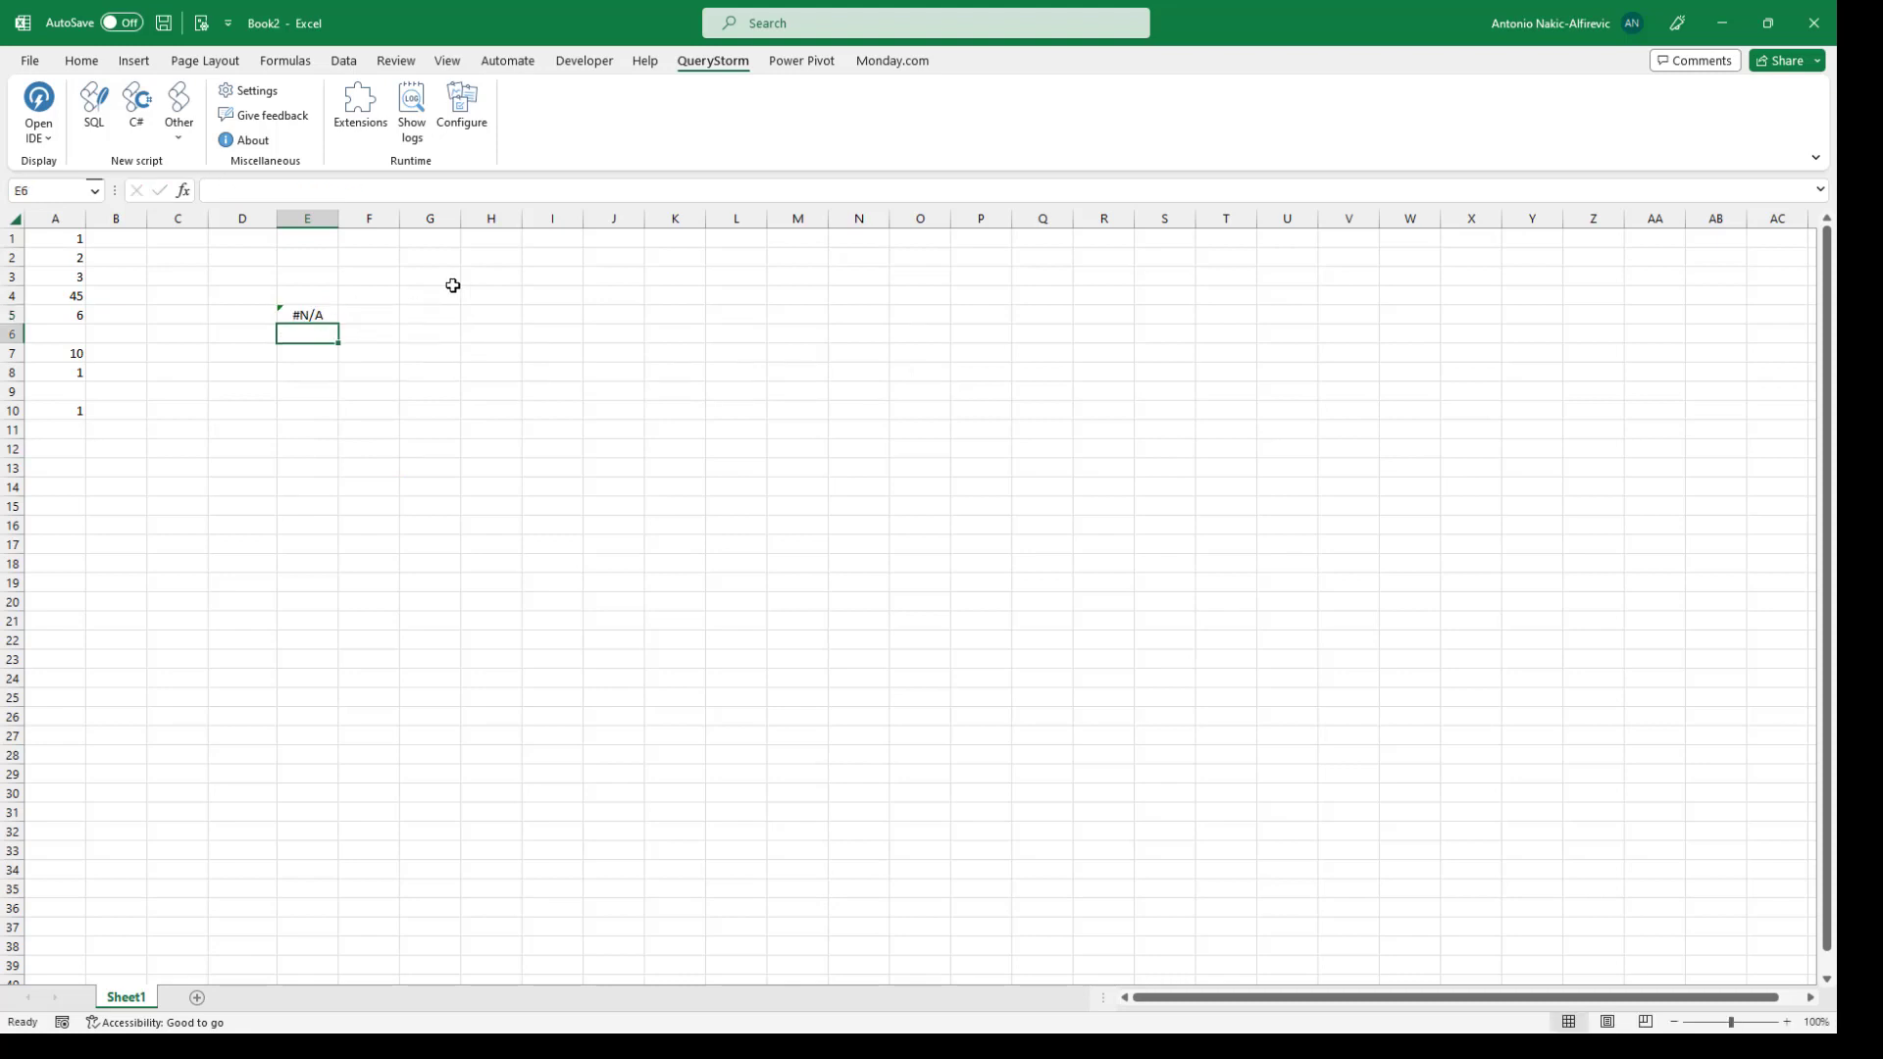
left_click(304, 312)
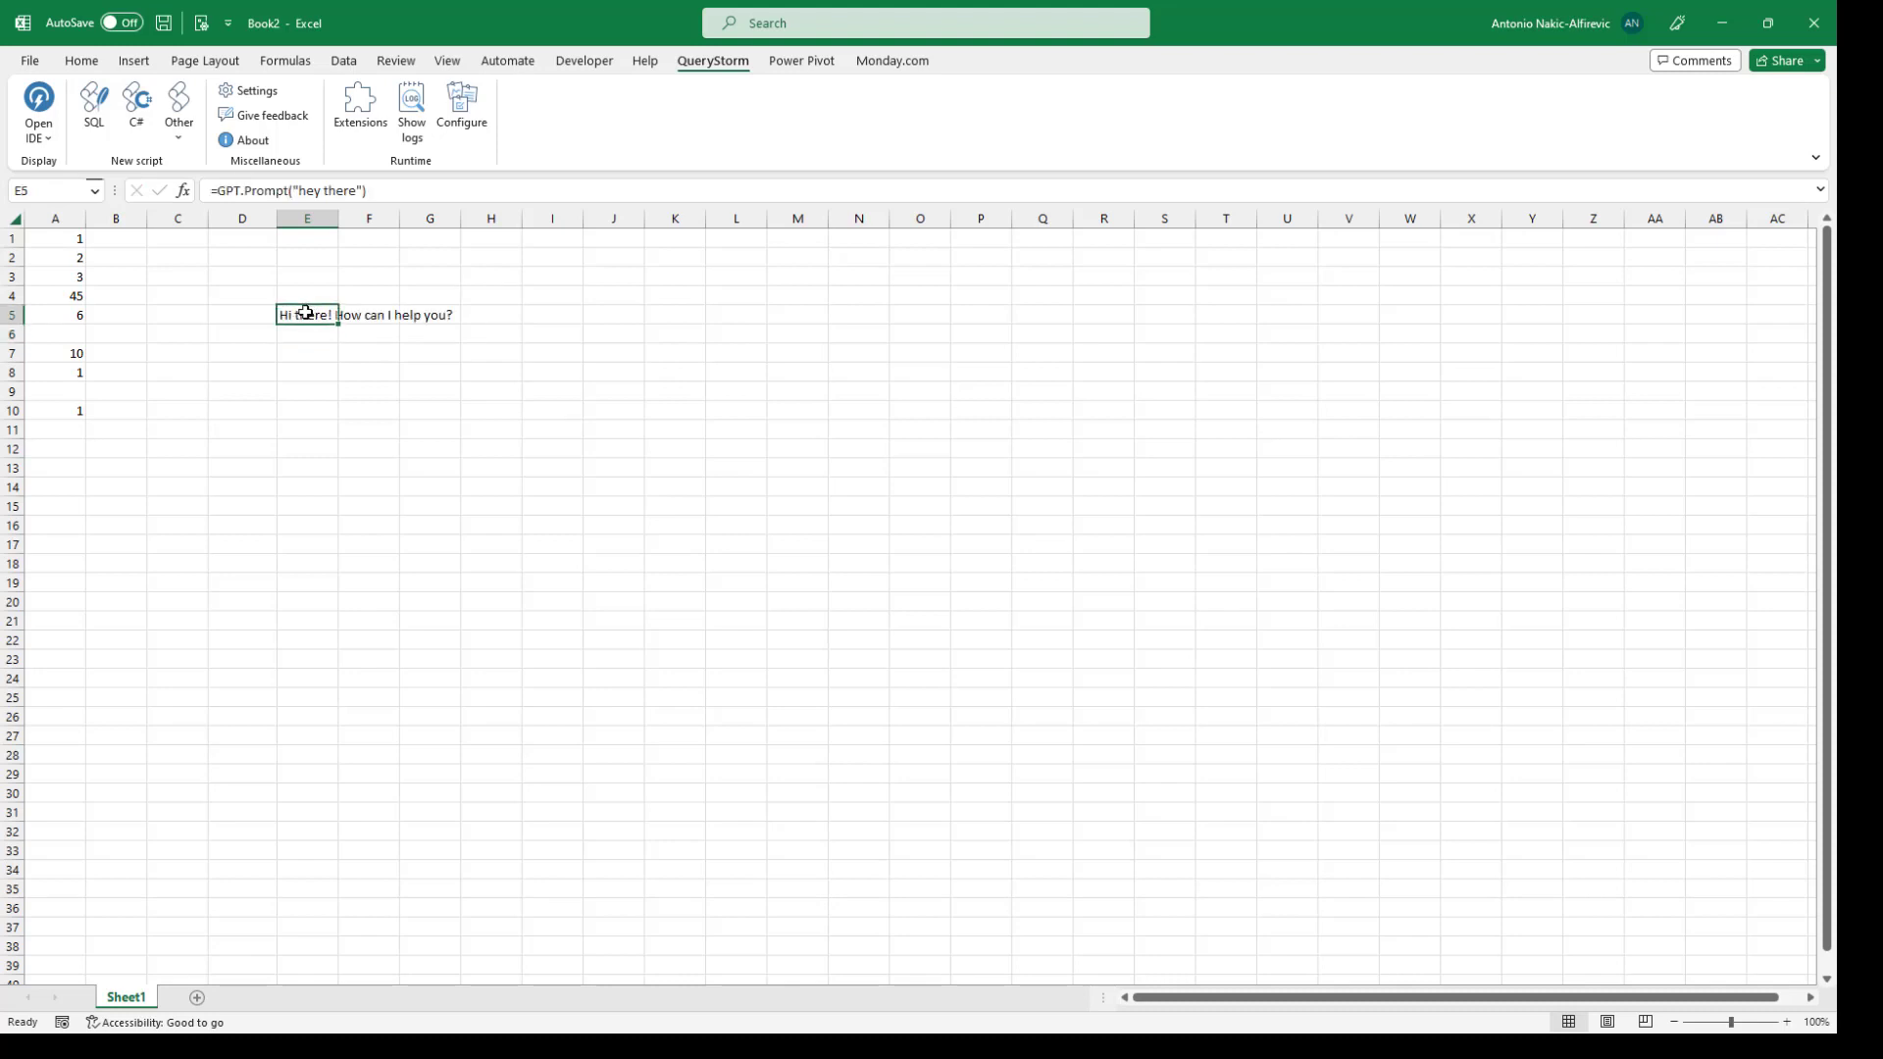
key("Delete")
Step: In E6, enter a GPT.Prompt formula with the input "list the laws from robert greene's book '48 laws of power'"
left_click(329, 341)
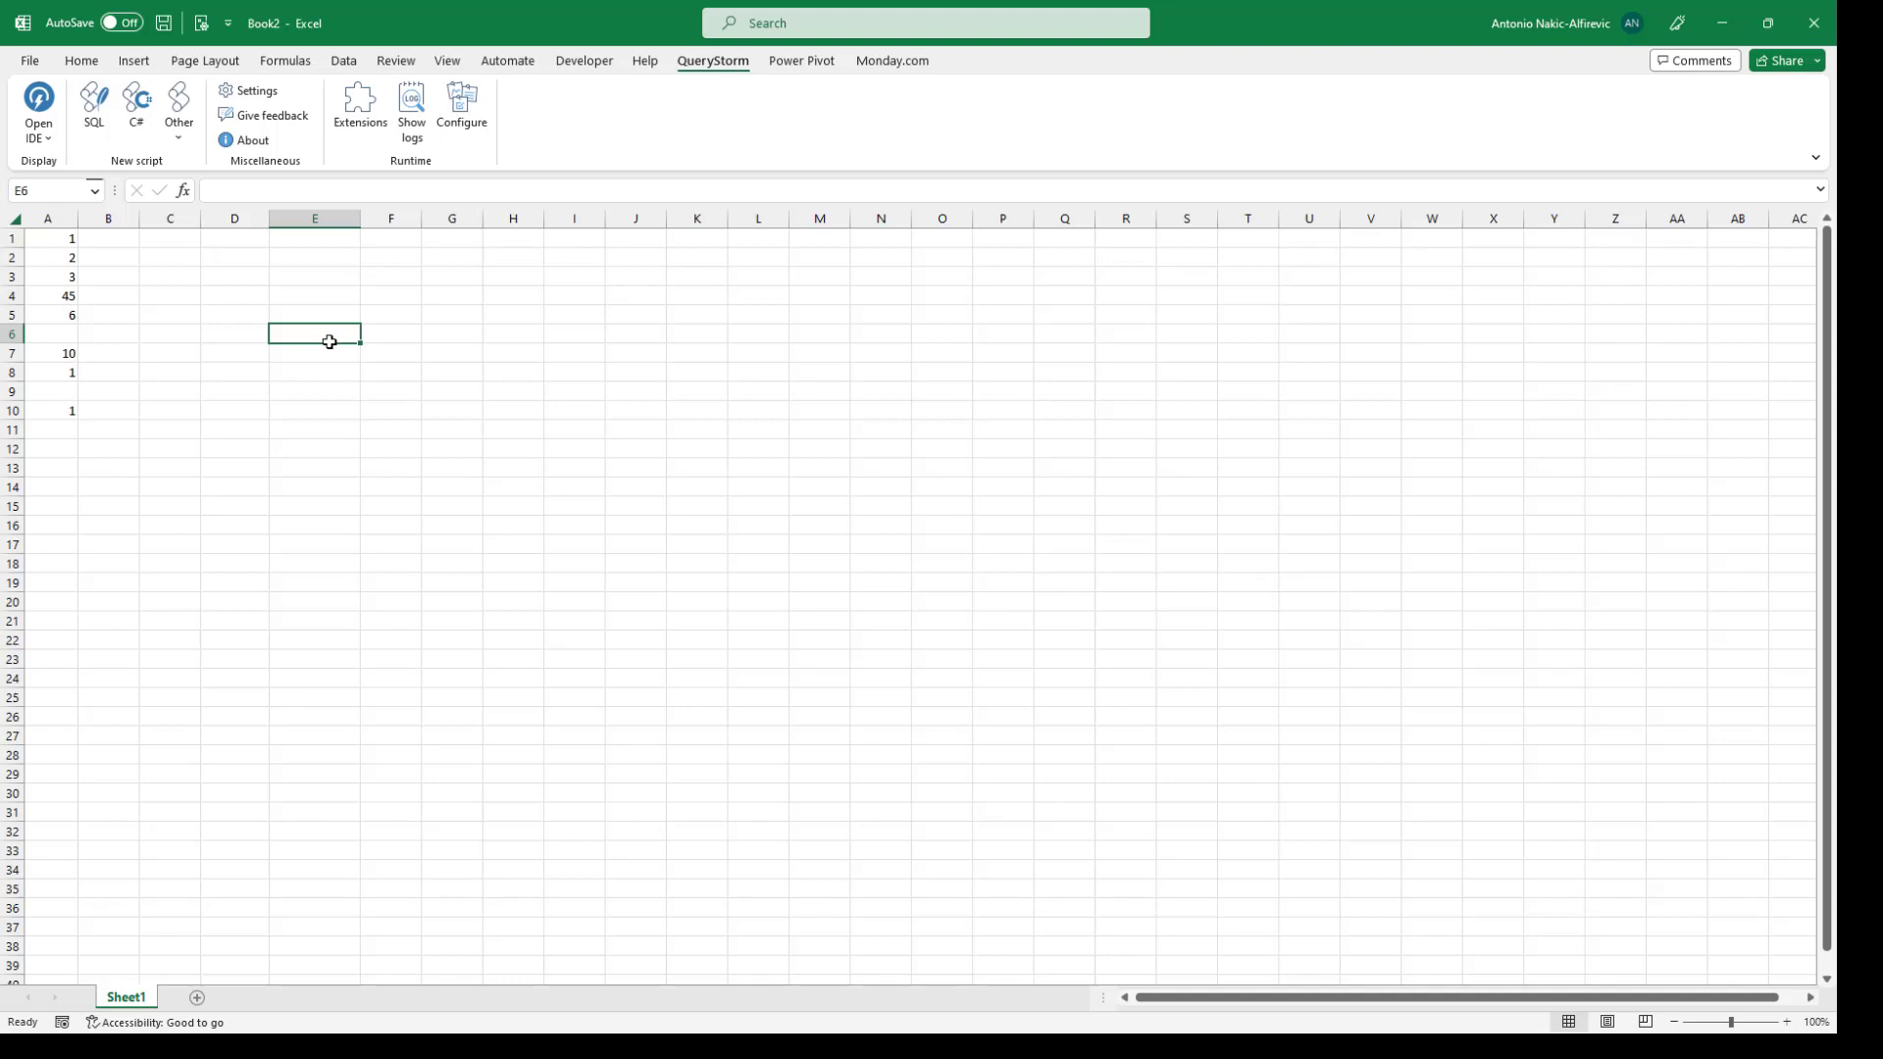
type("=ptom")
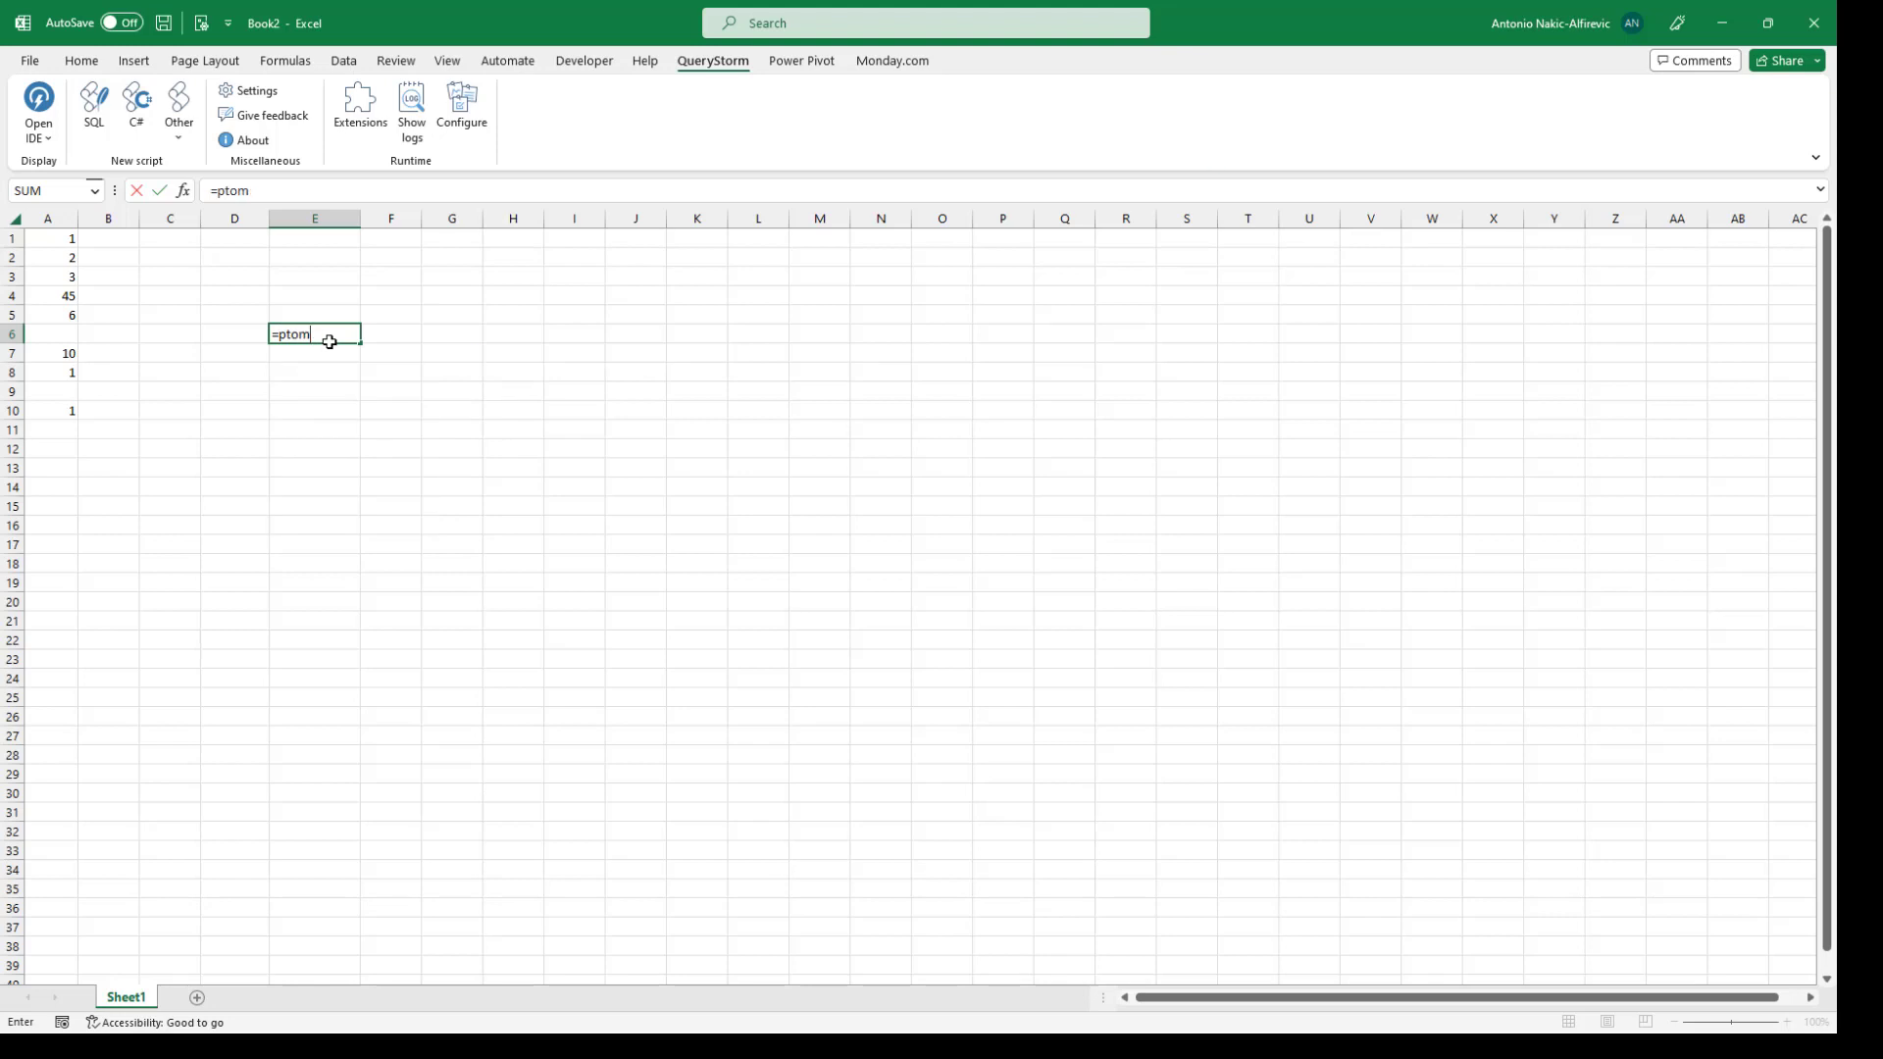
key("BackSpace")
key("BackSpace")
key("BackSpace")
type("rom")
key("Tab")
type("\"list ")
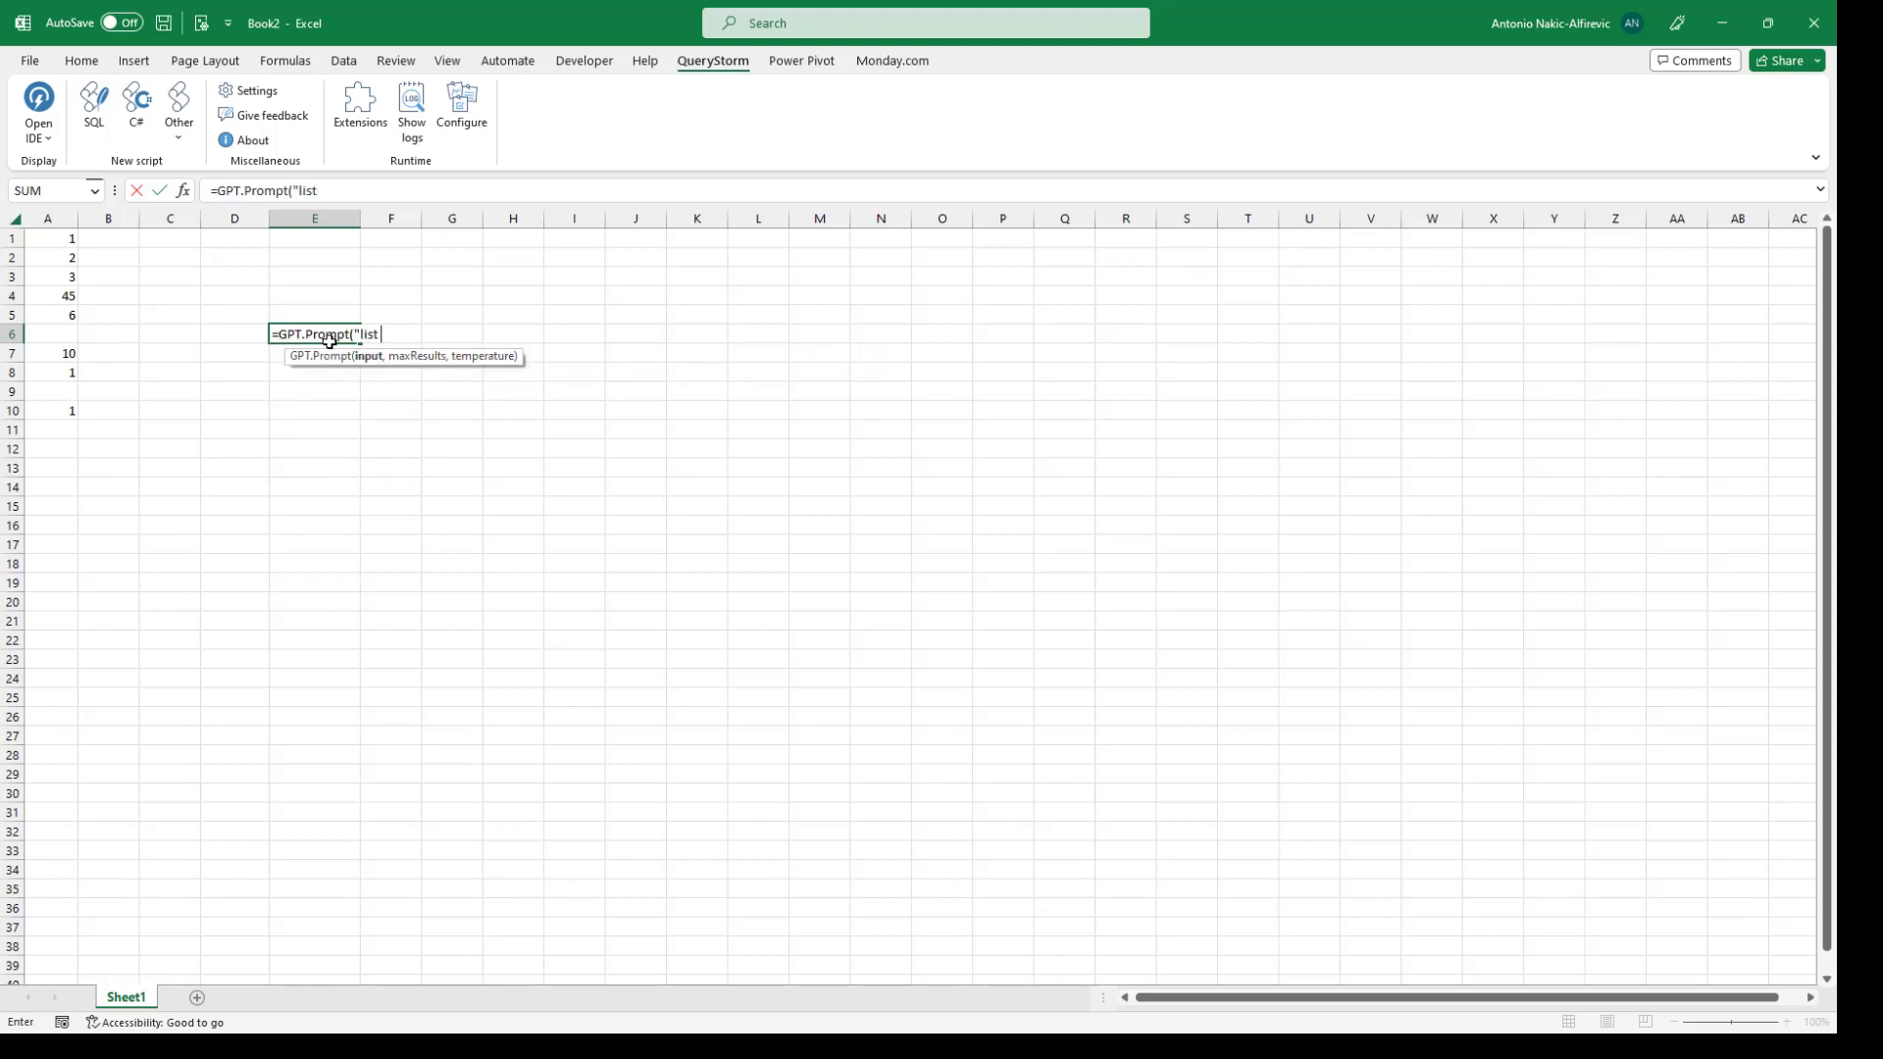
type("the laws from robert gr")
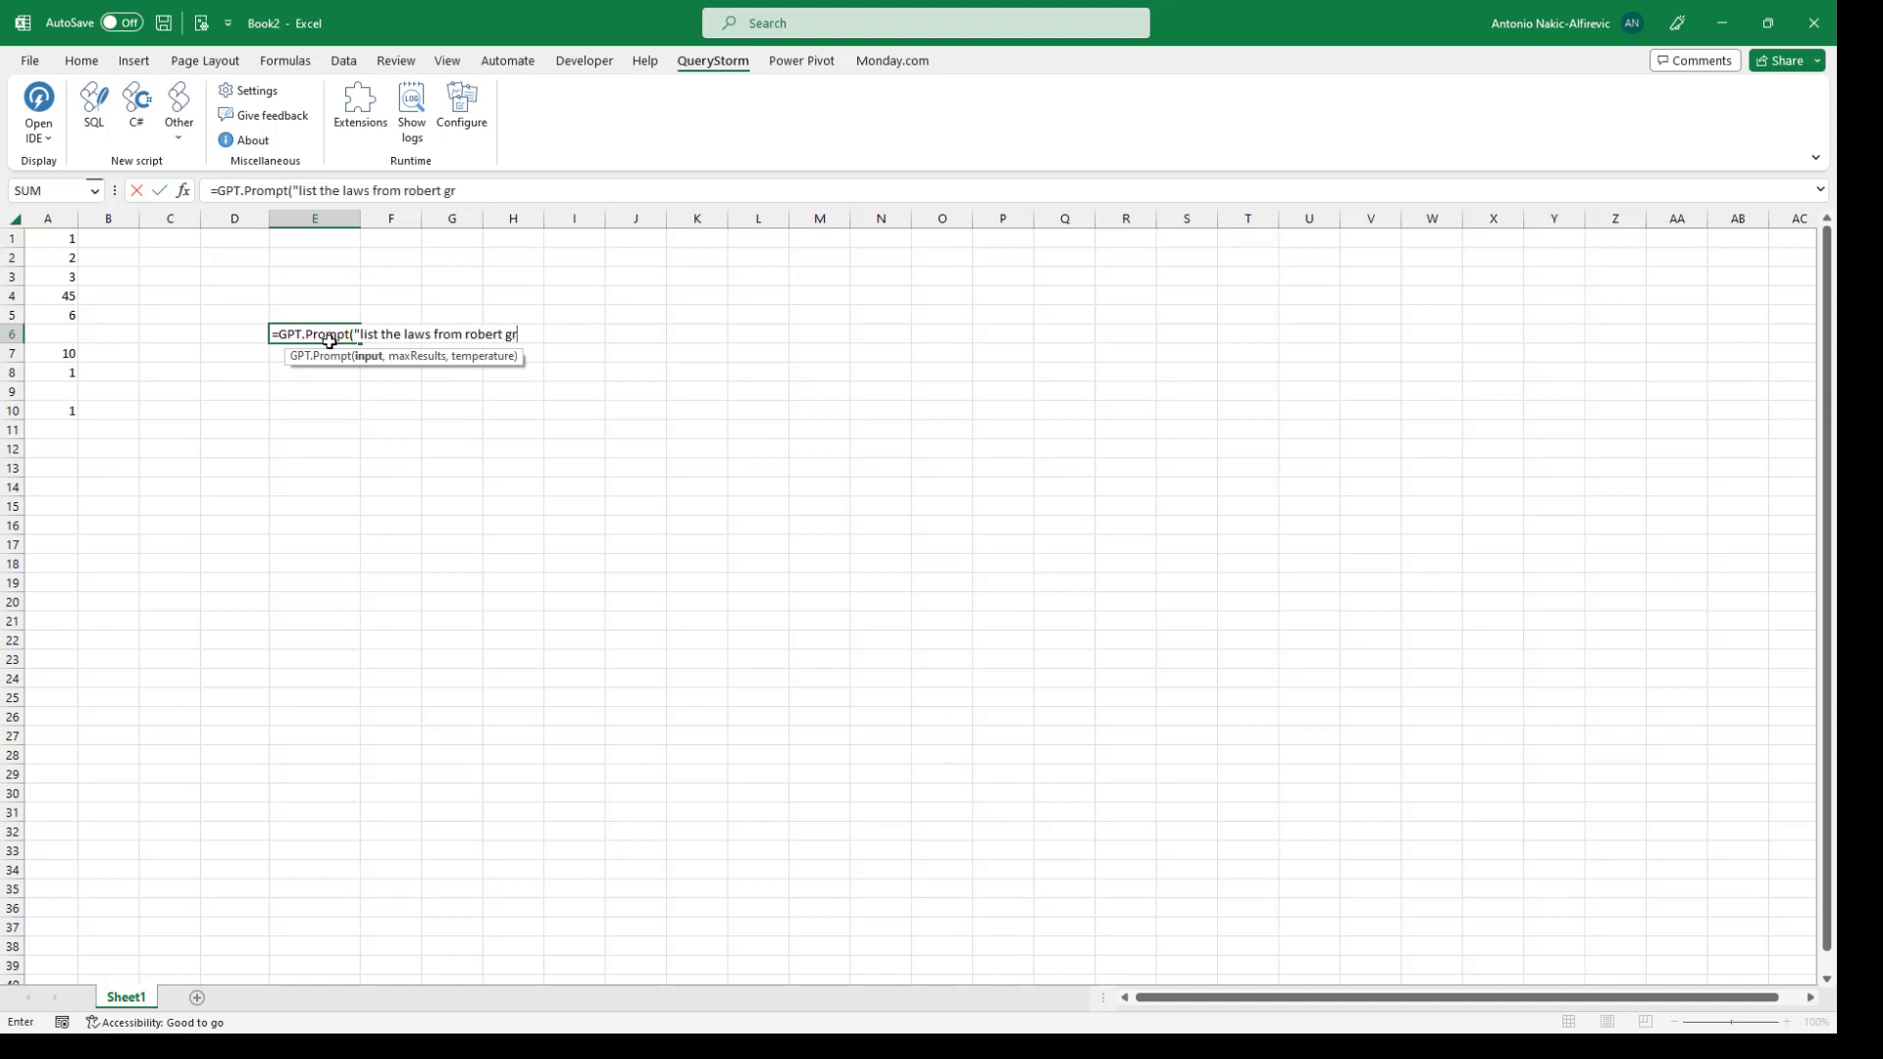
type("eene's book '48 laws o")
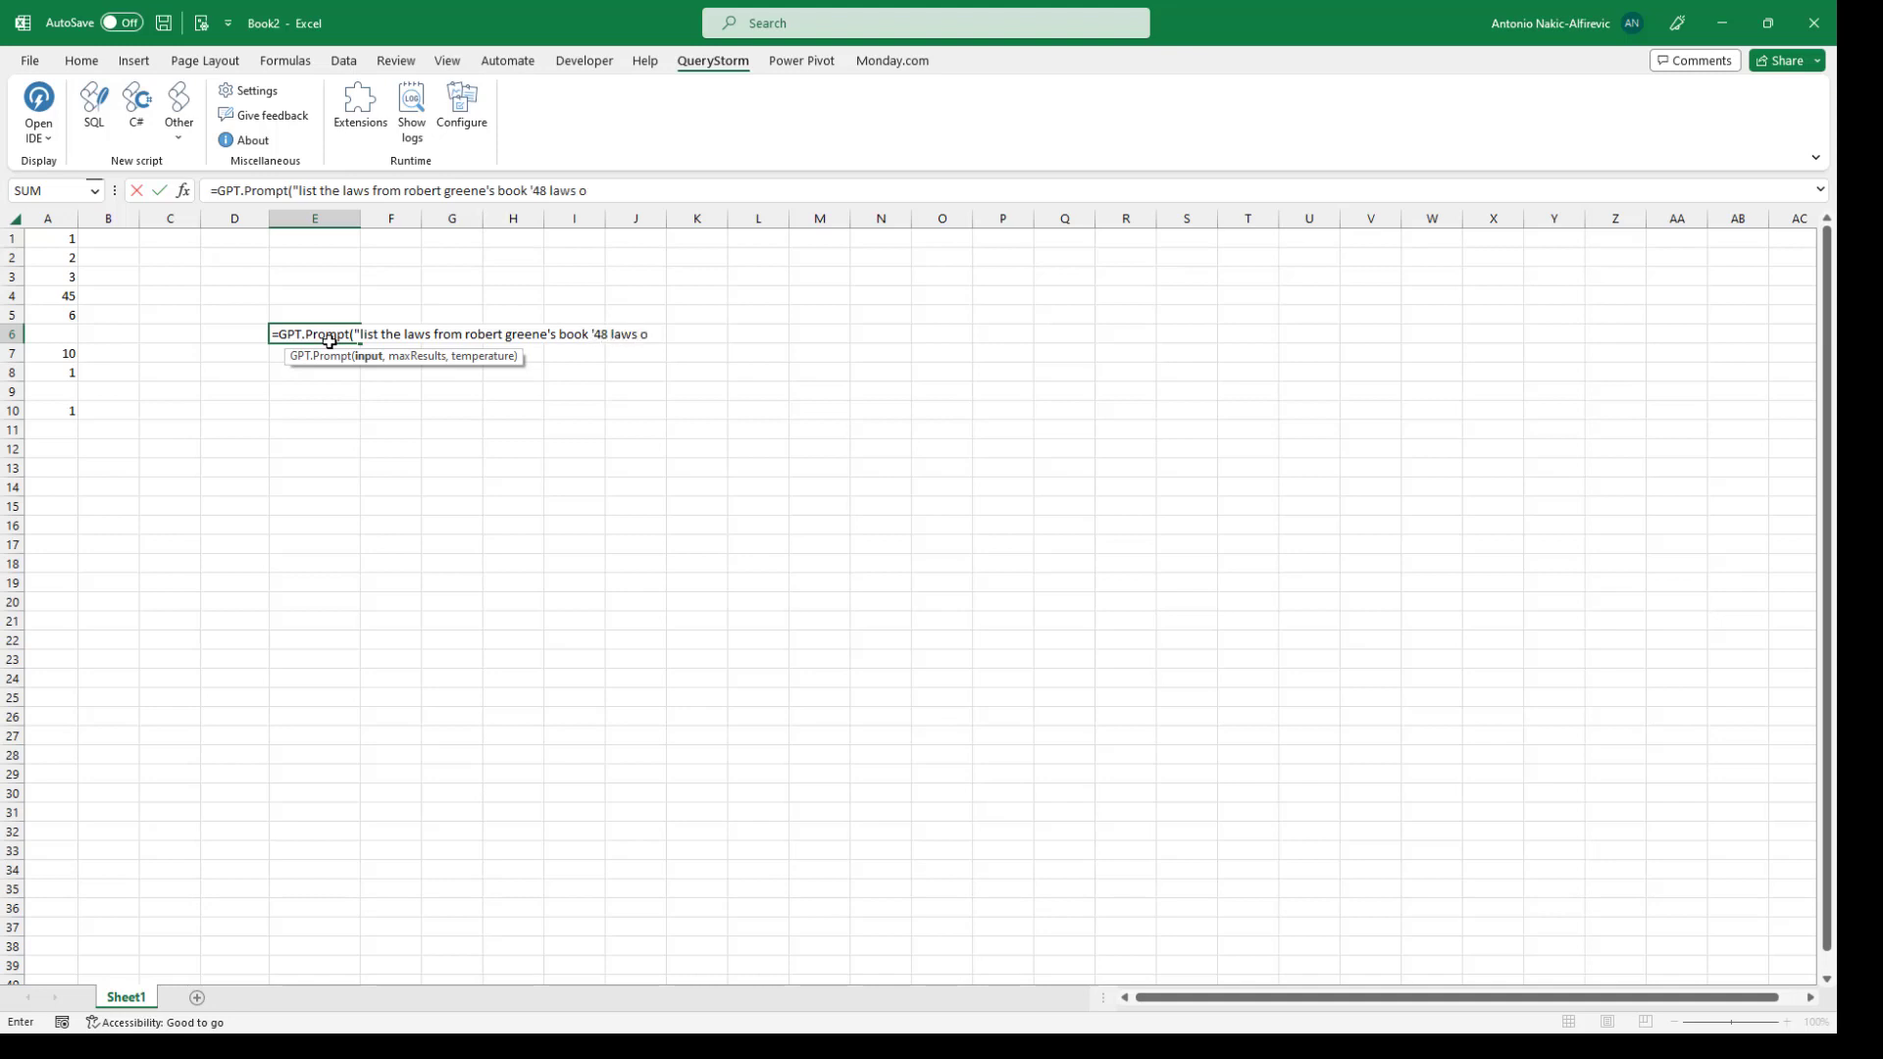
type("f power'")
key("Return")
key("Return")
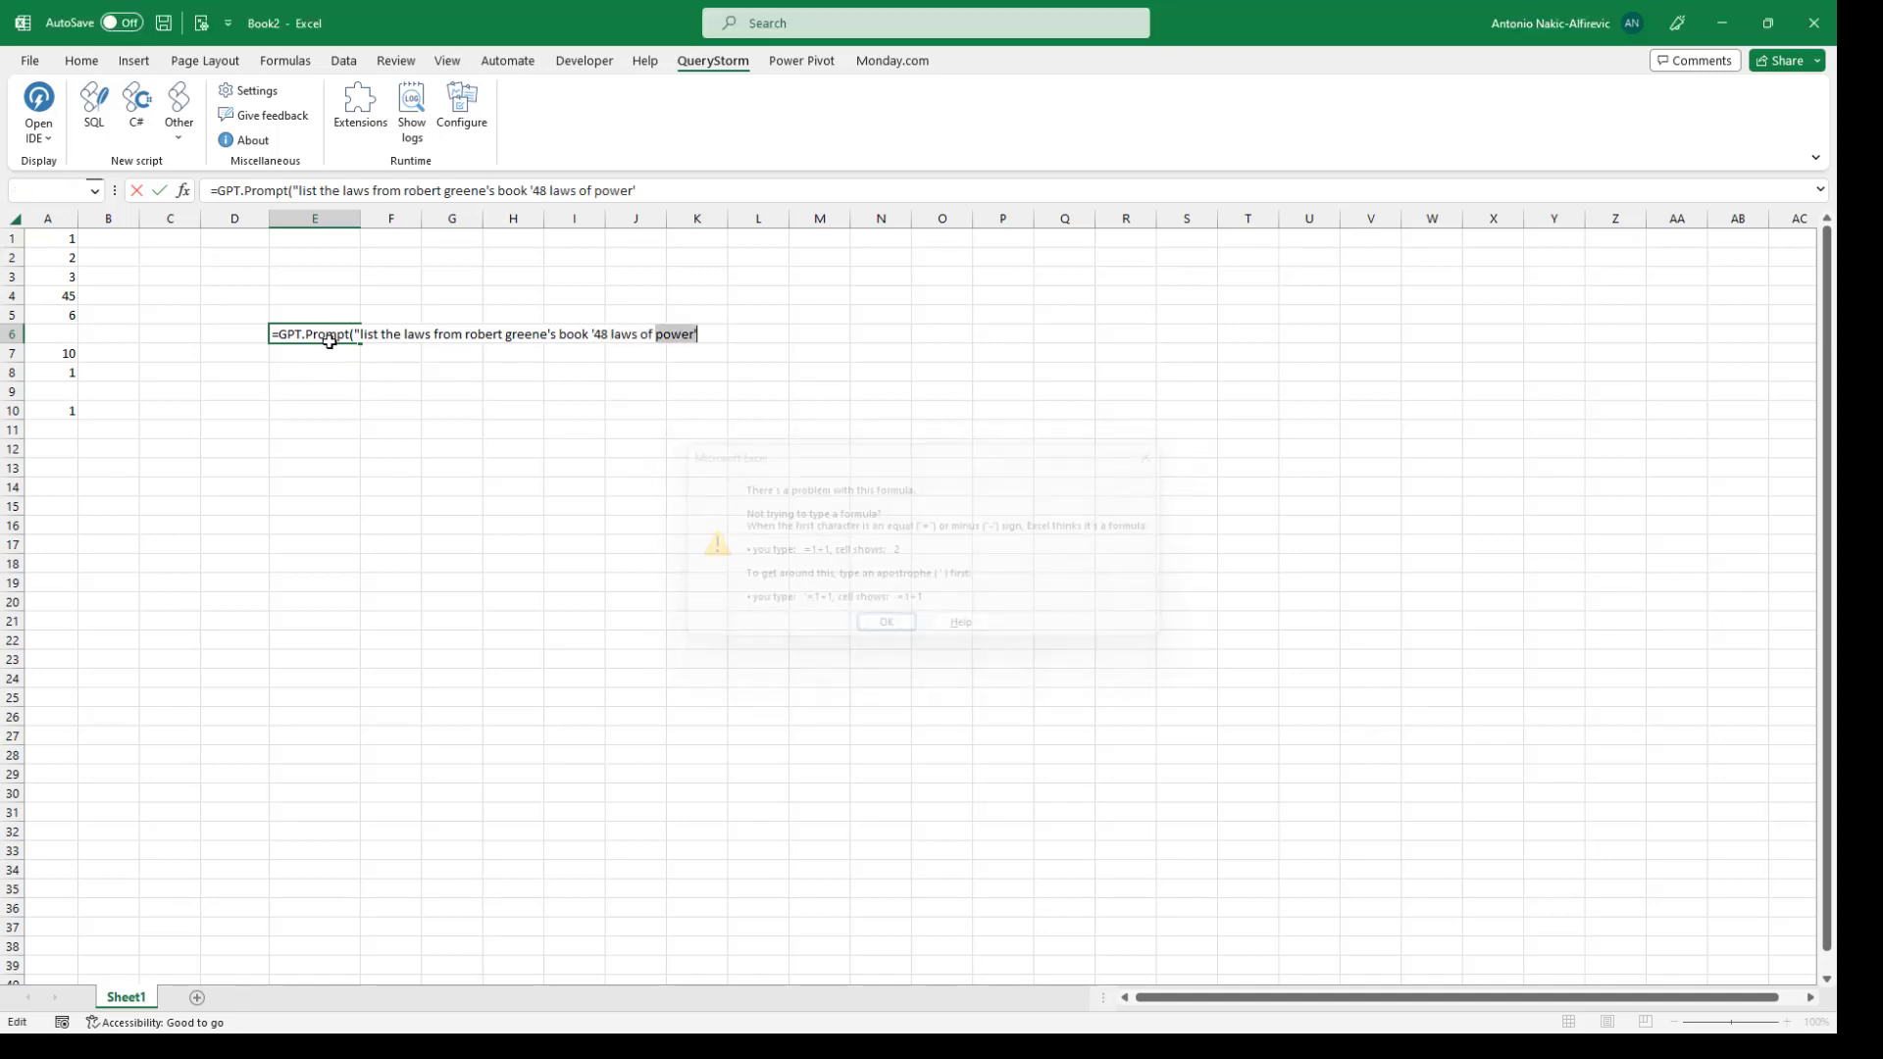
key("End")
type("\"")
key("Return")
Step: Inspect the list of laws returned in row 6 and the prompt formula in E6
left_click(333, 334)
left_click(529, 335)
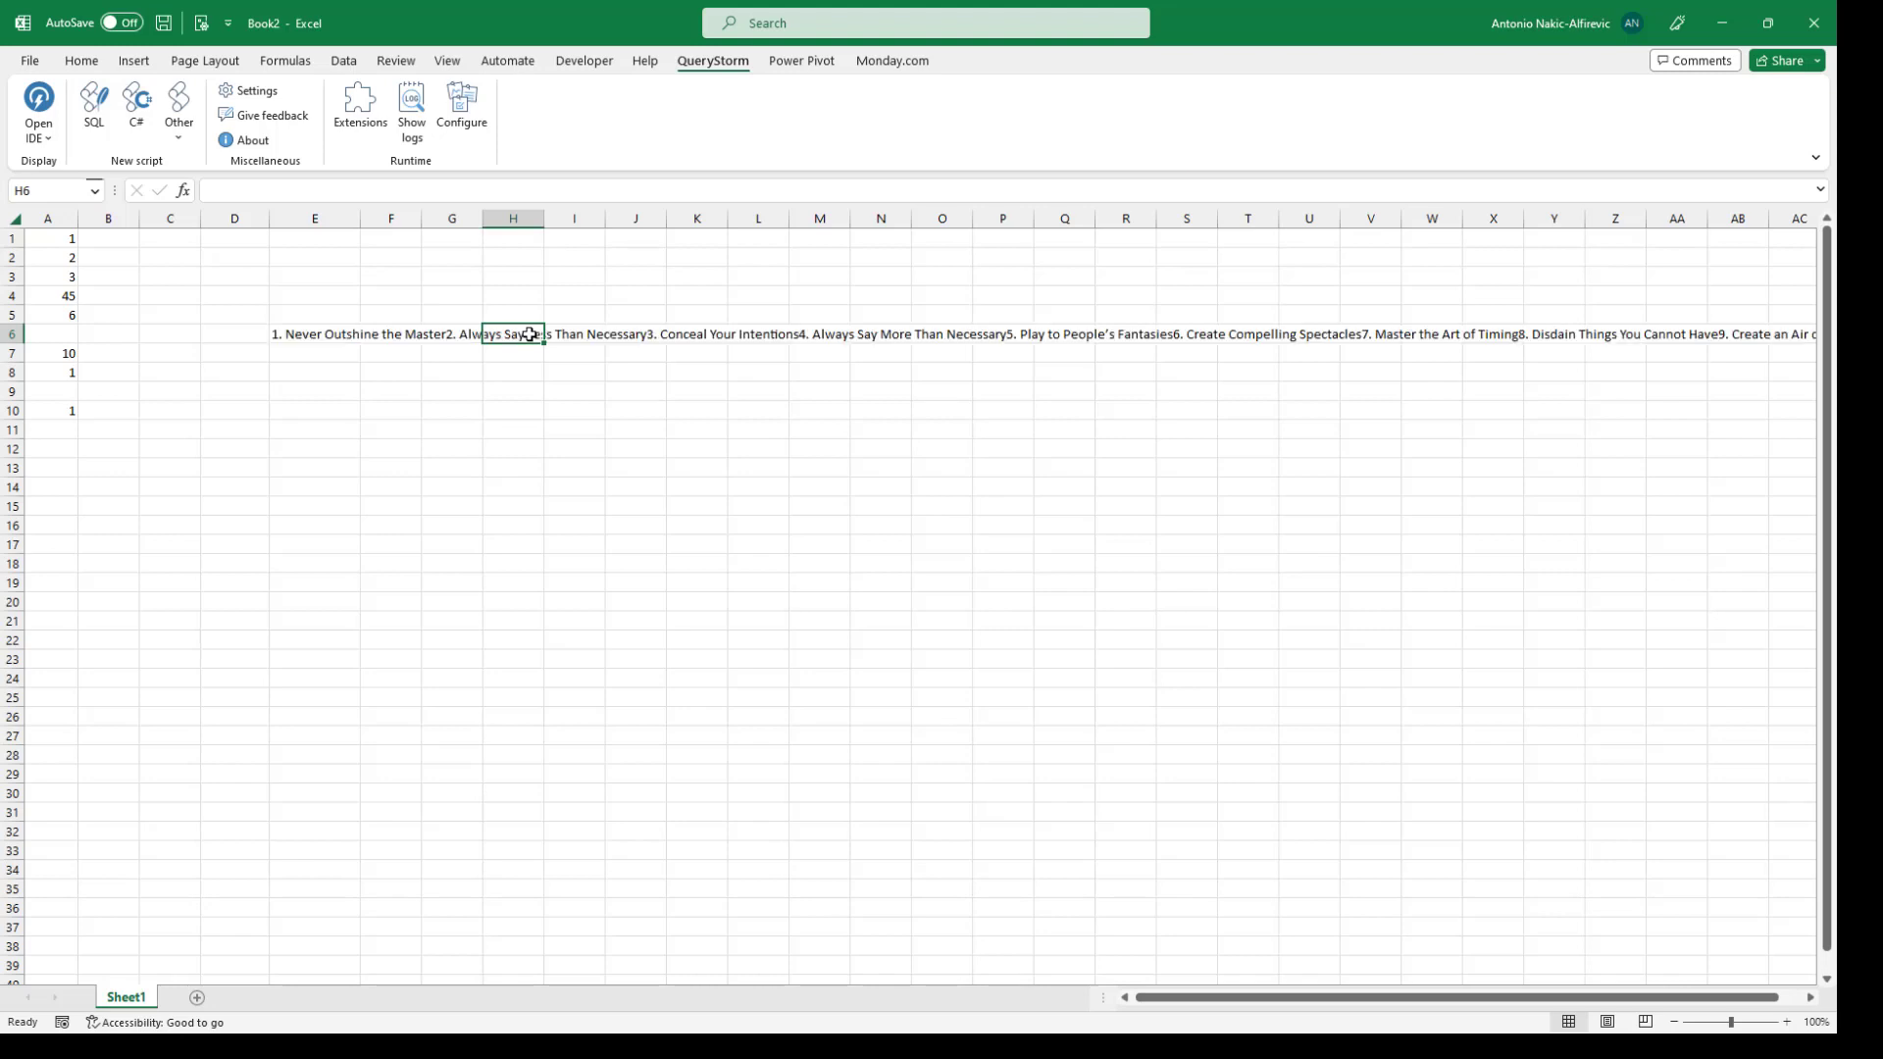
left_click(334, 374)
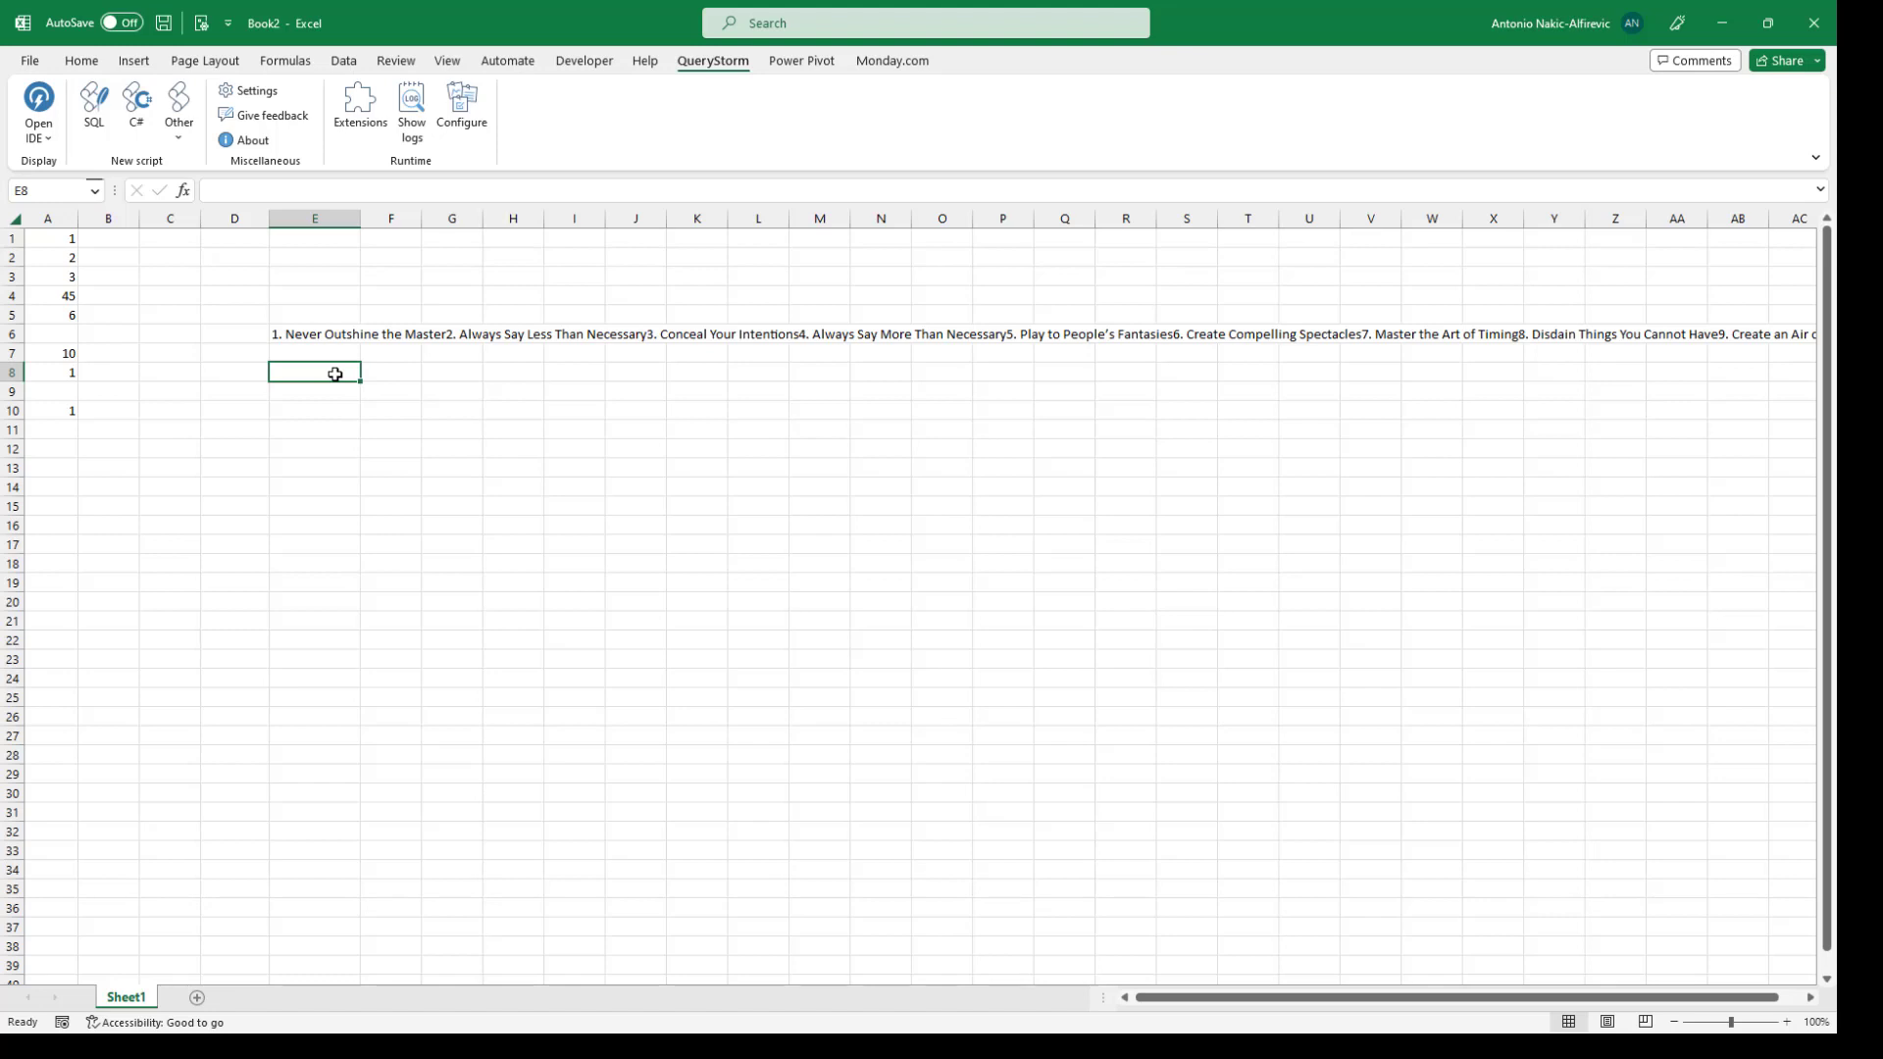
left_click(317, 339)
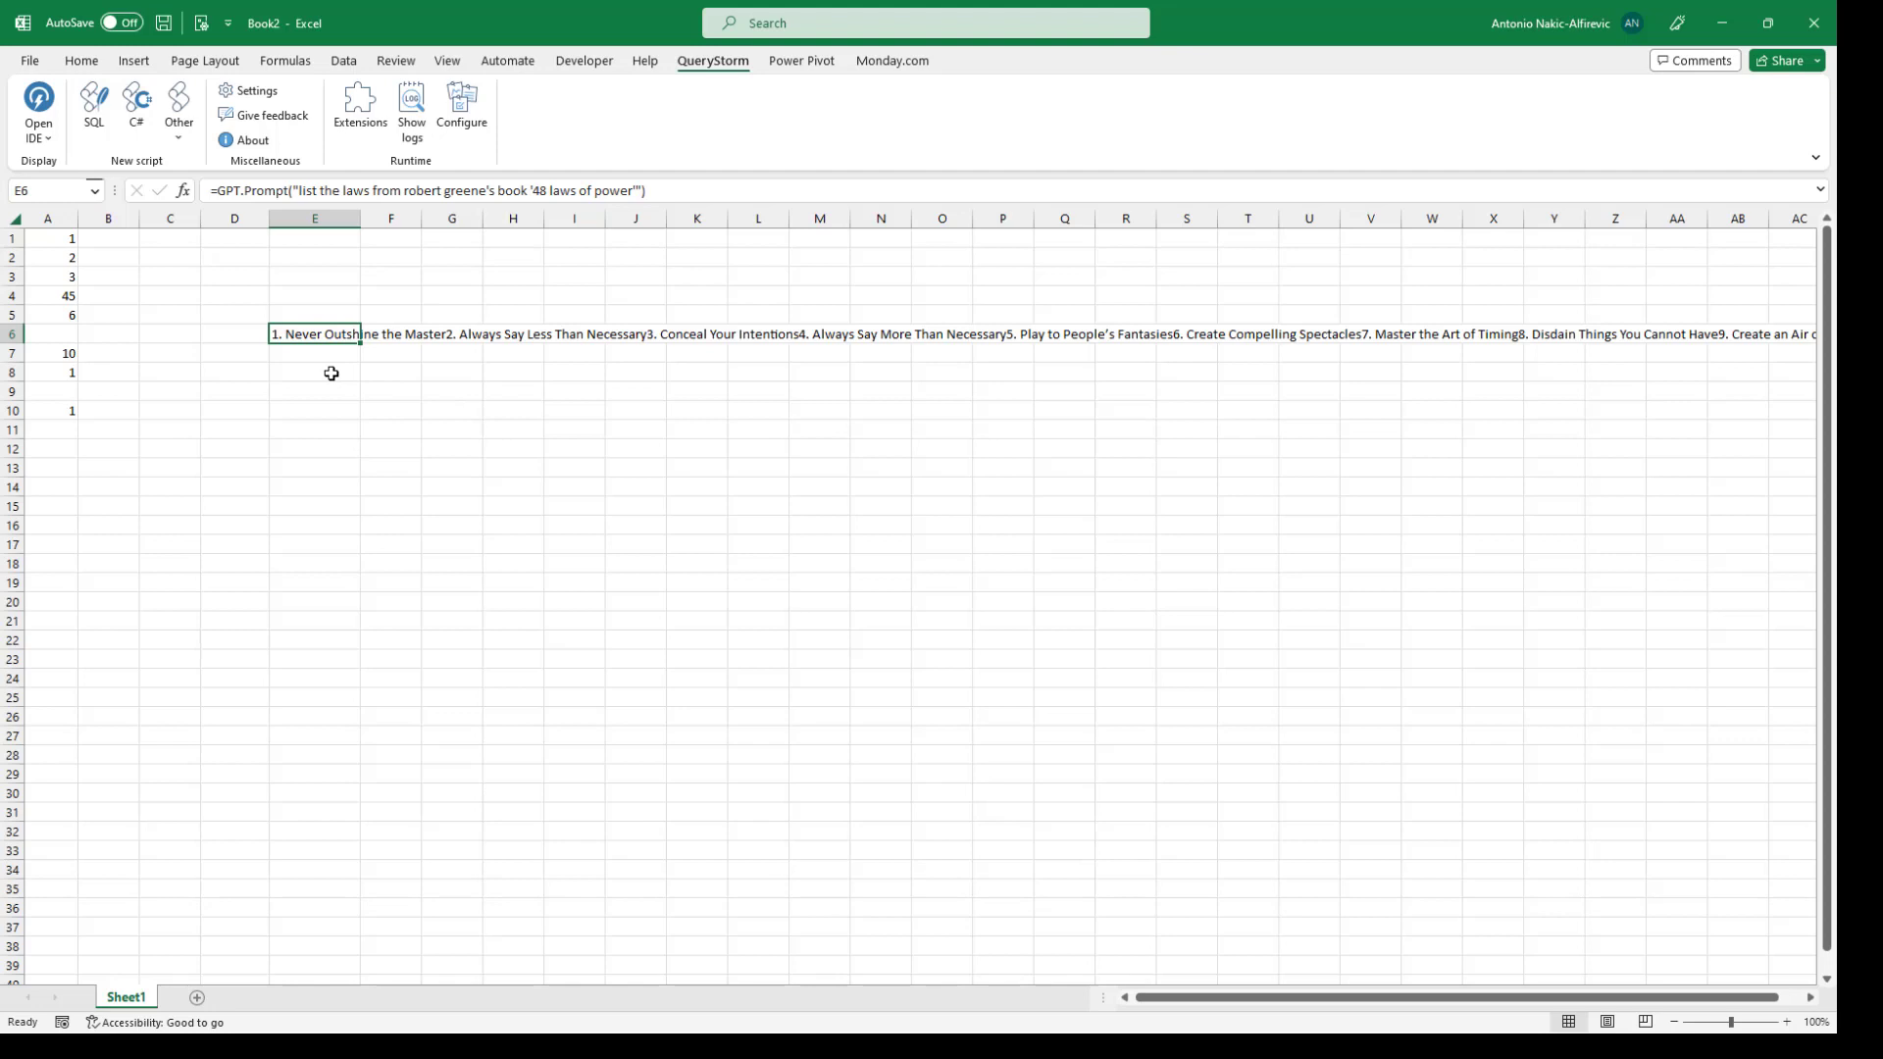
left_click(331, 373)
type("=rege")
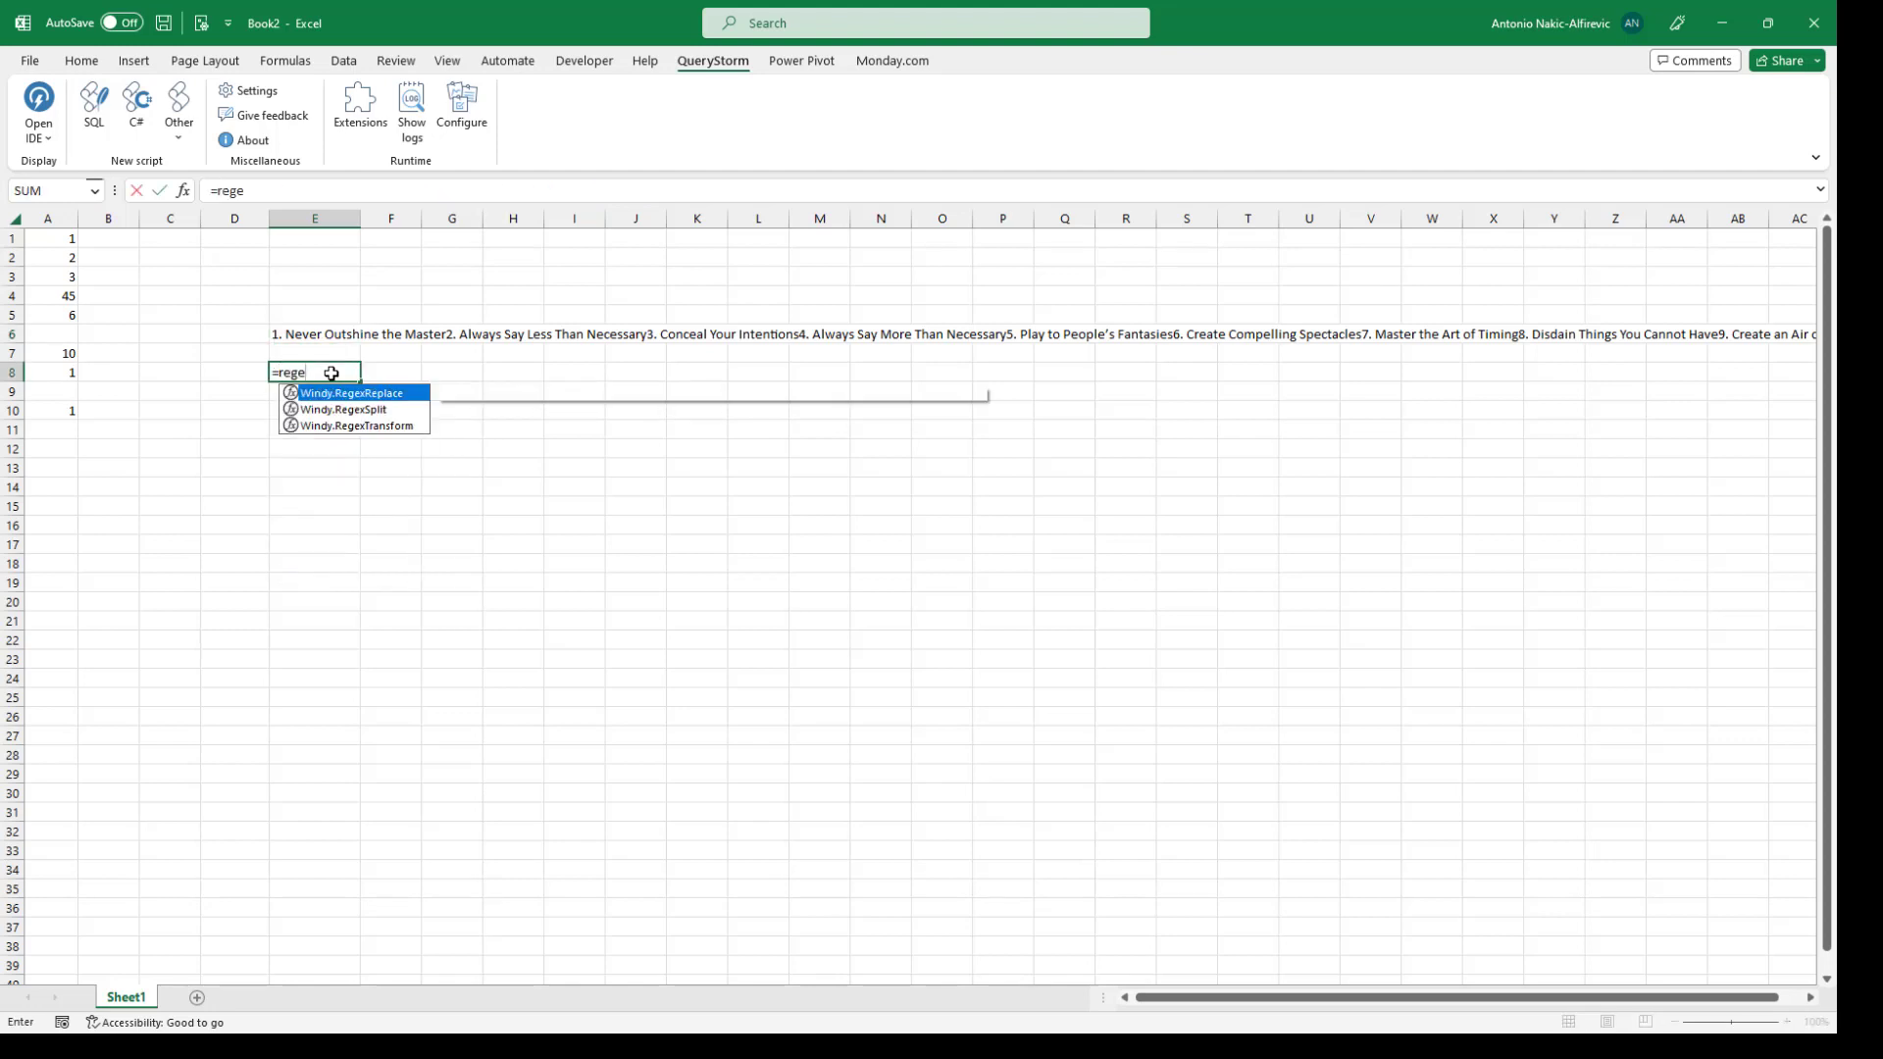
key("Escape")
Step: Browse the online QueryStorm extensions to the Windy.Text package, view its function list and close the extension manager
left_click(360, 106)
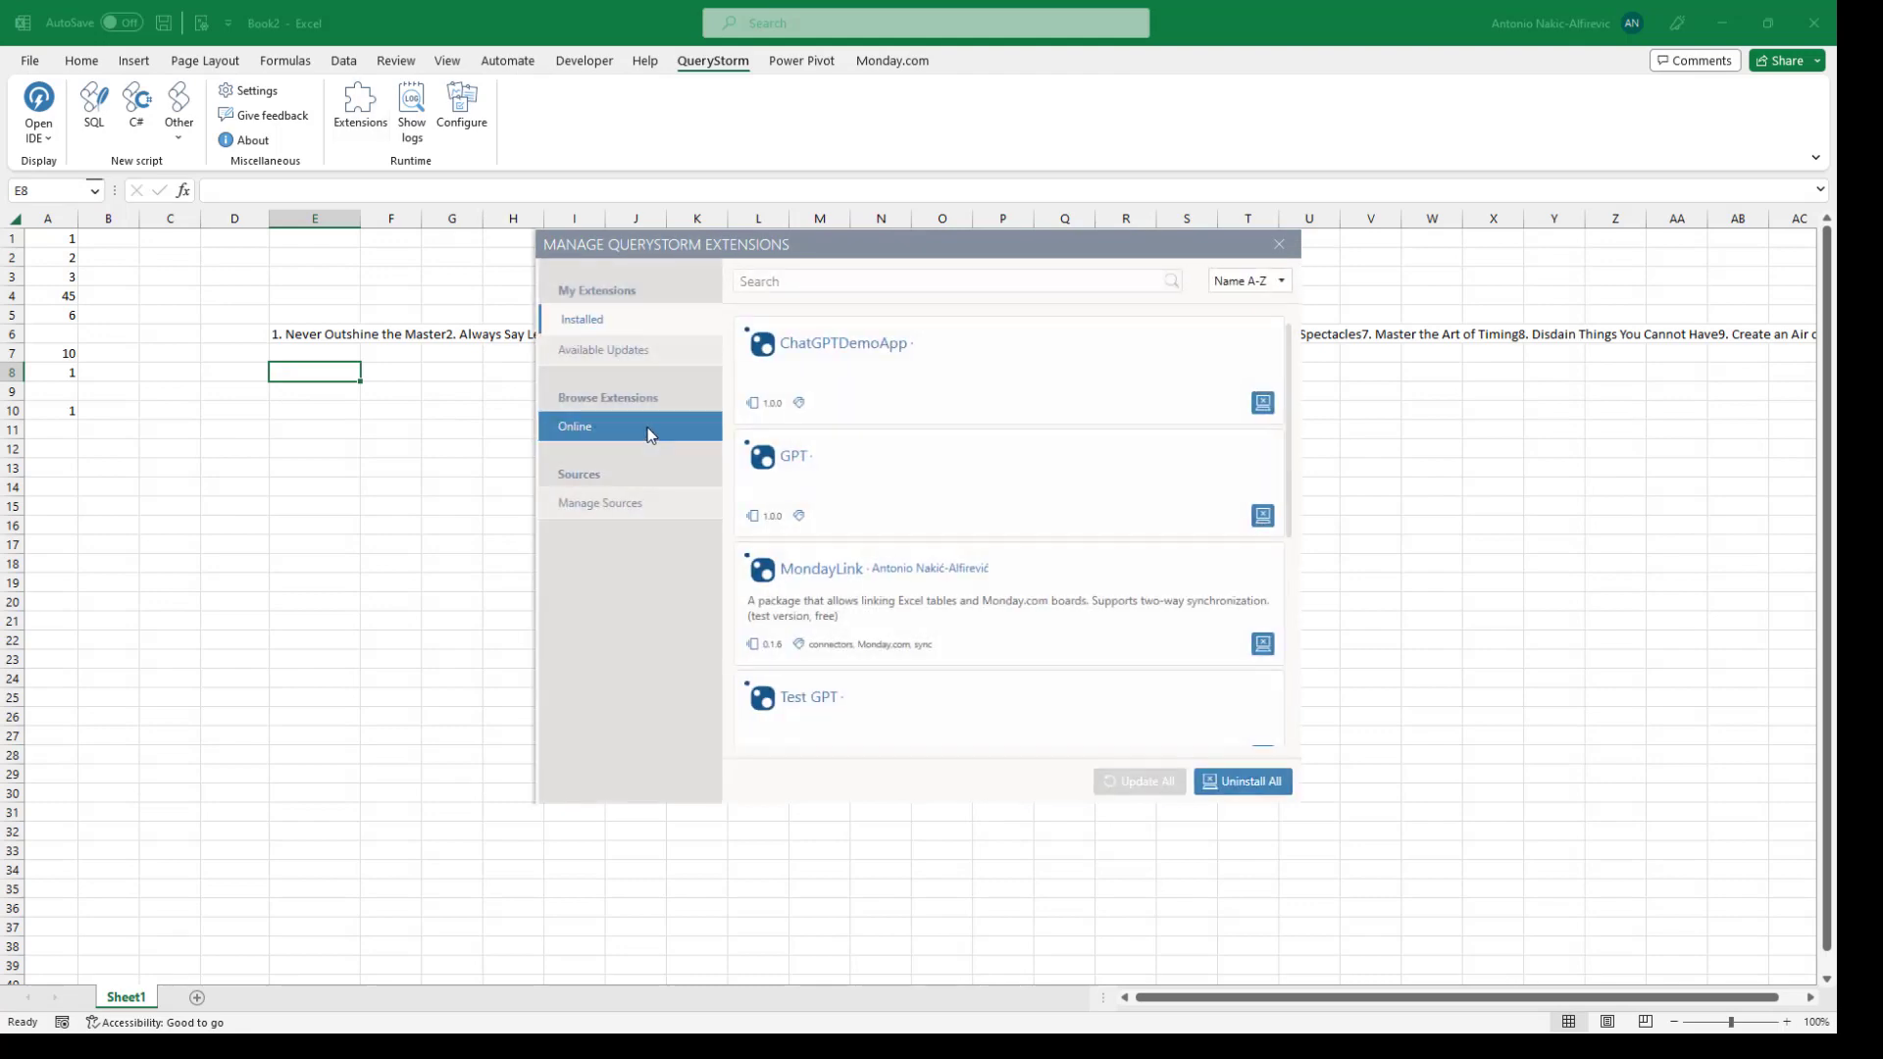
left_click(681, 425)
scroll(889, 565, "down", 5)
scroll(927, 425, "down", 2)
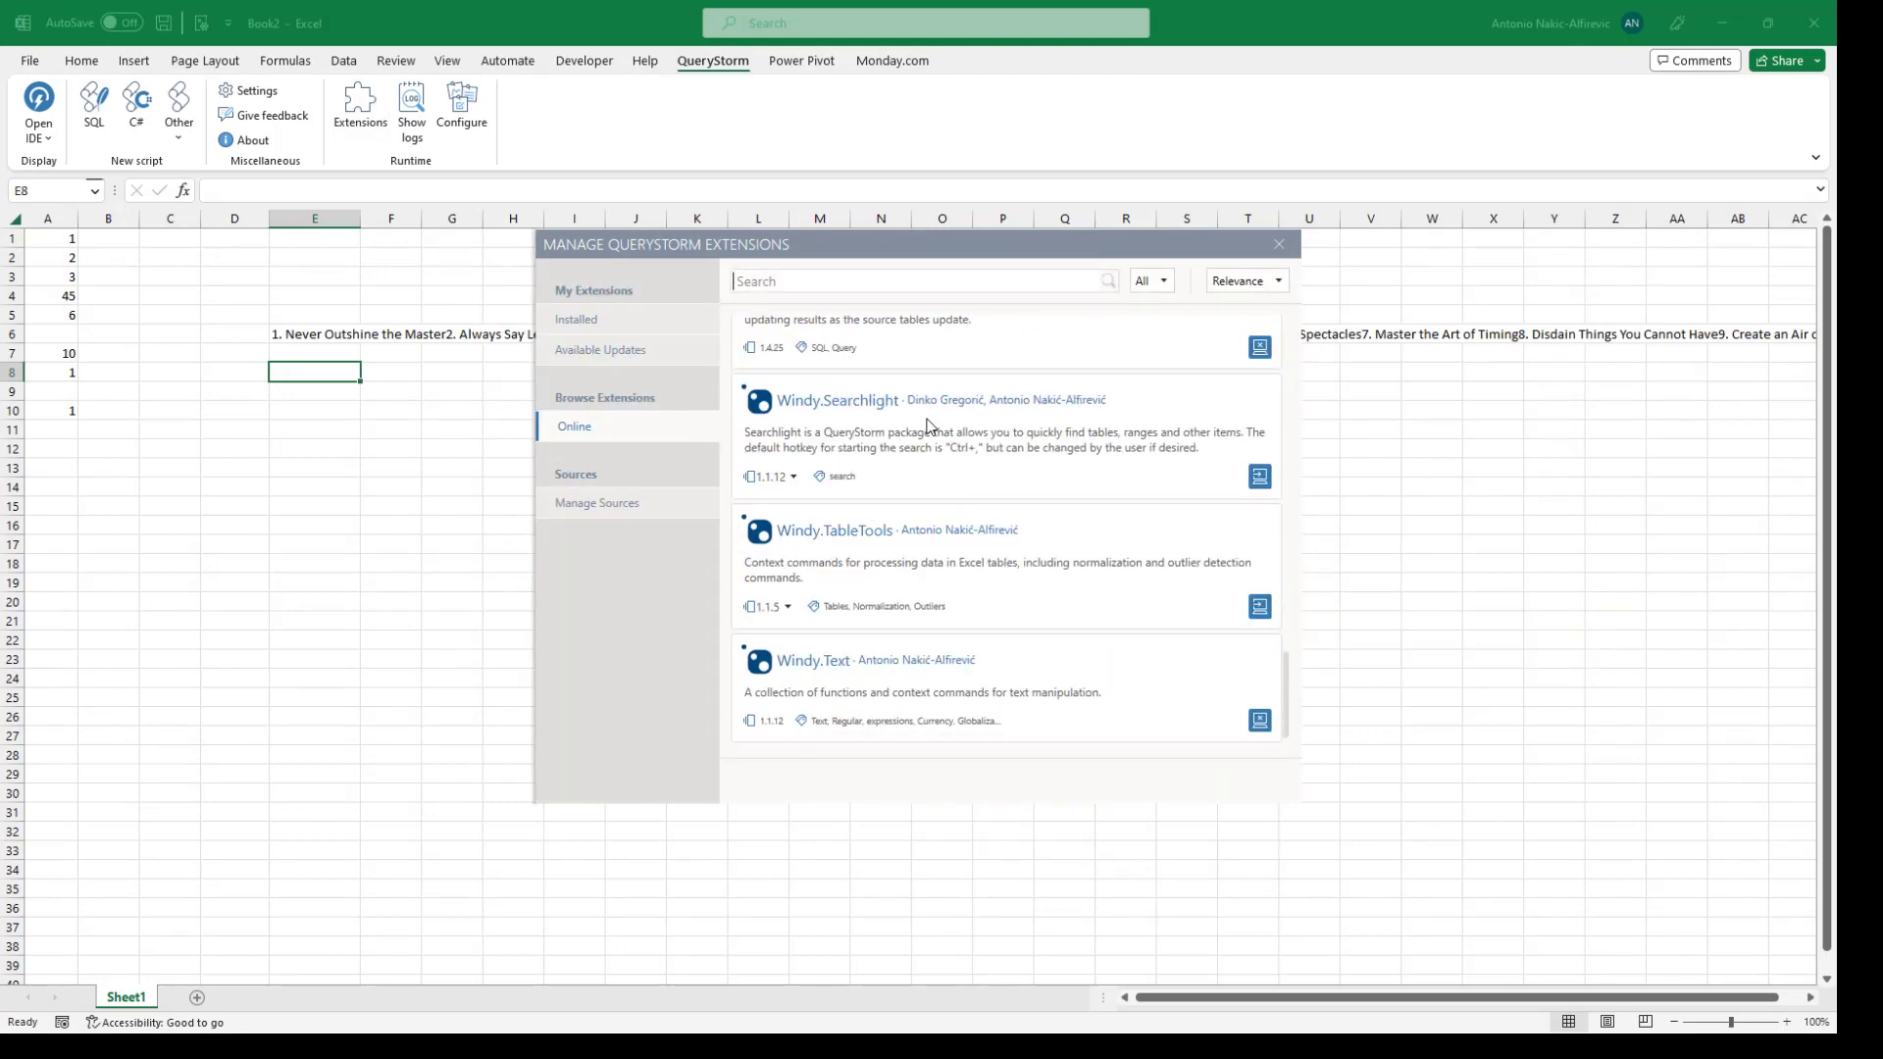
mouse_move(819, 664)
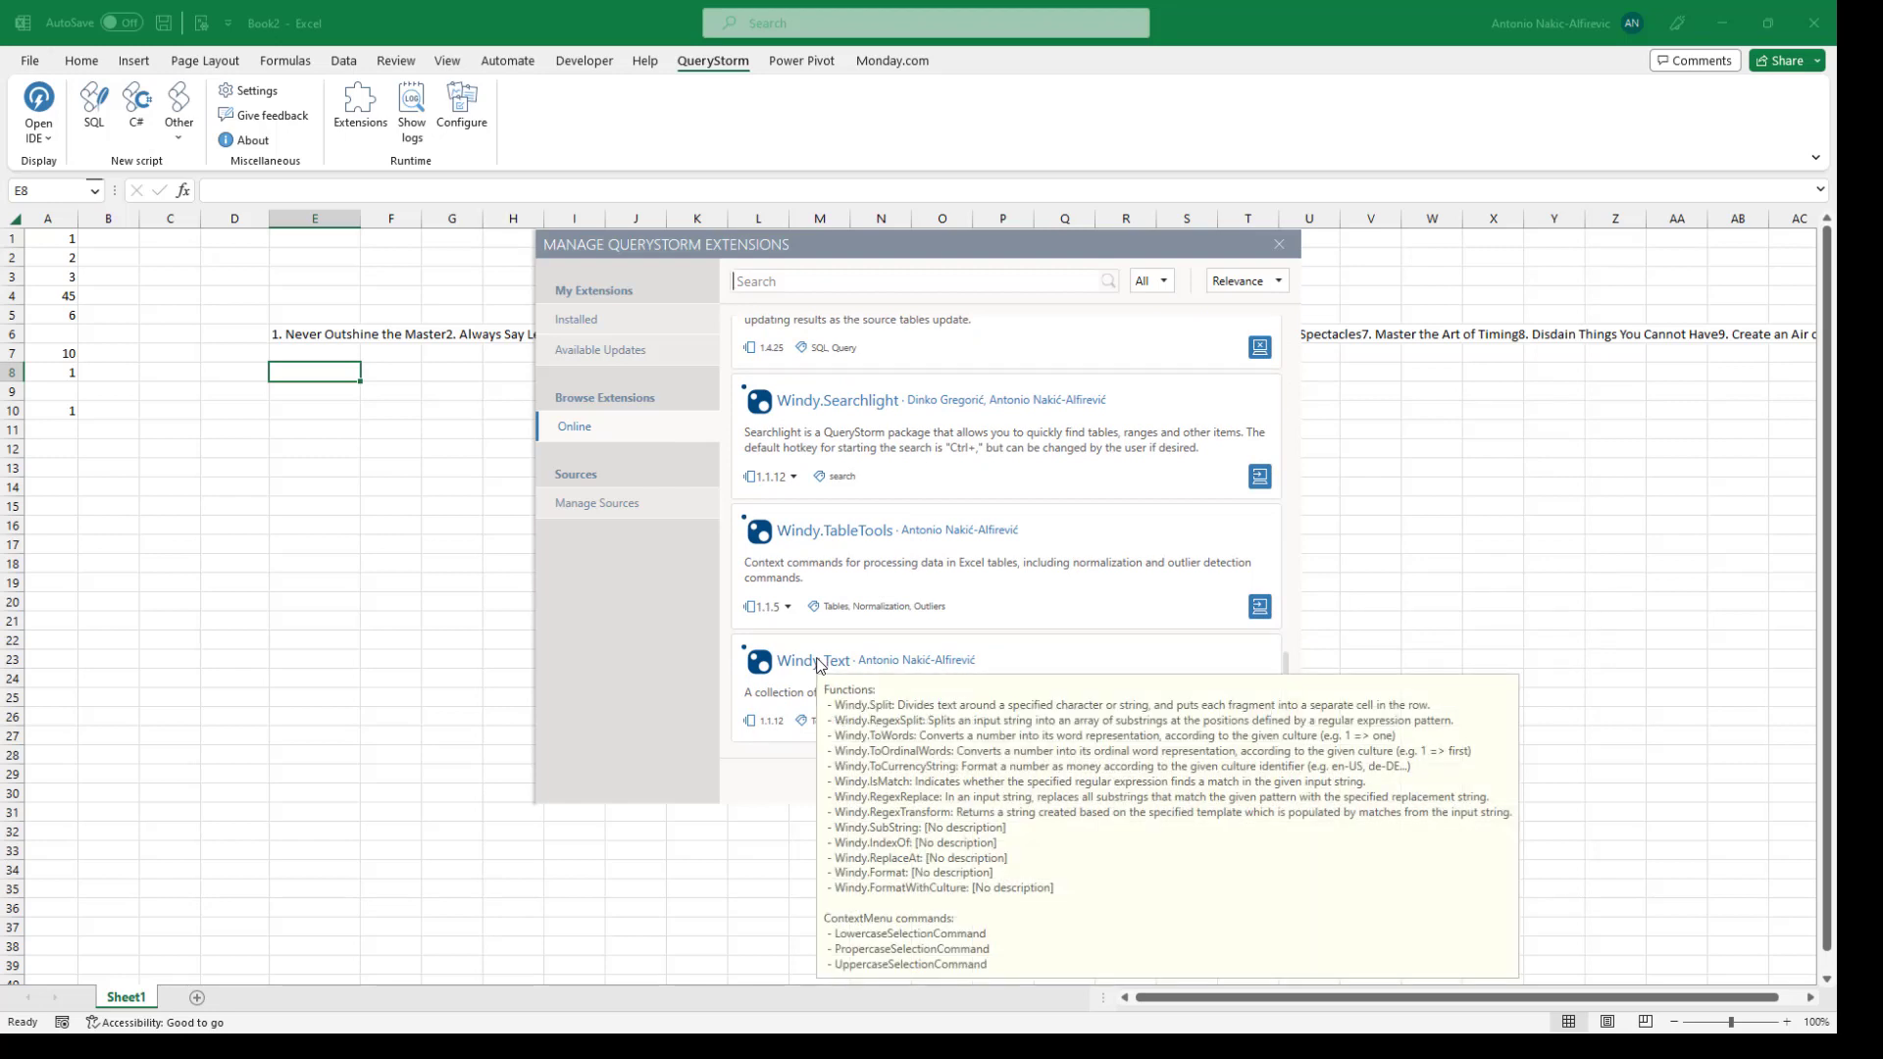
key("Escape")
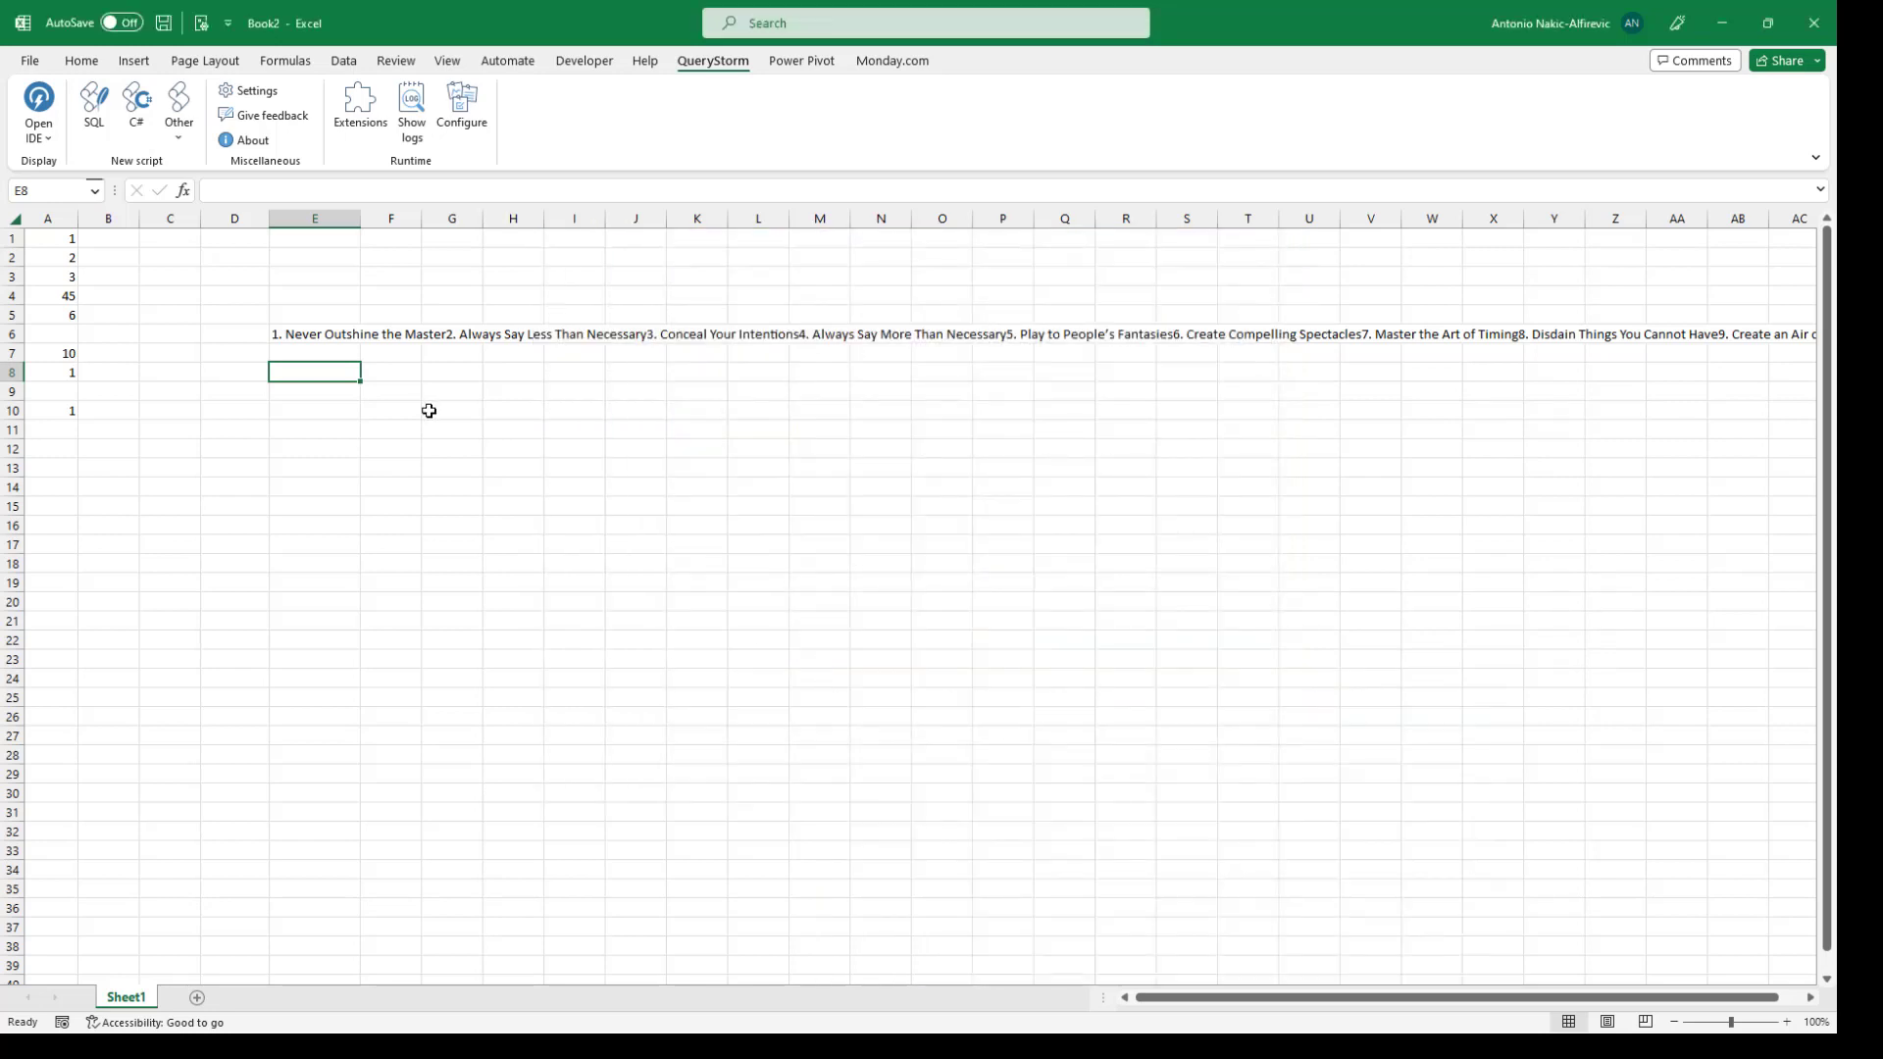
Step: Start a Windy.RegexSplit formula in E8 with the regular expression "\d+\.\s+"
type("=rege")
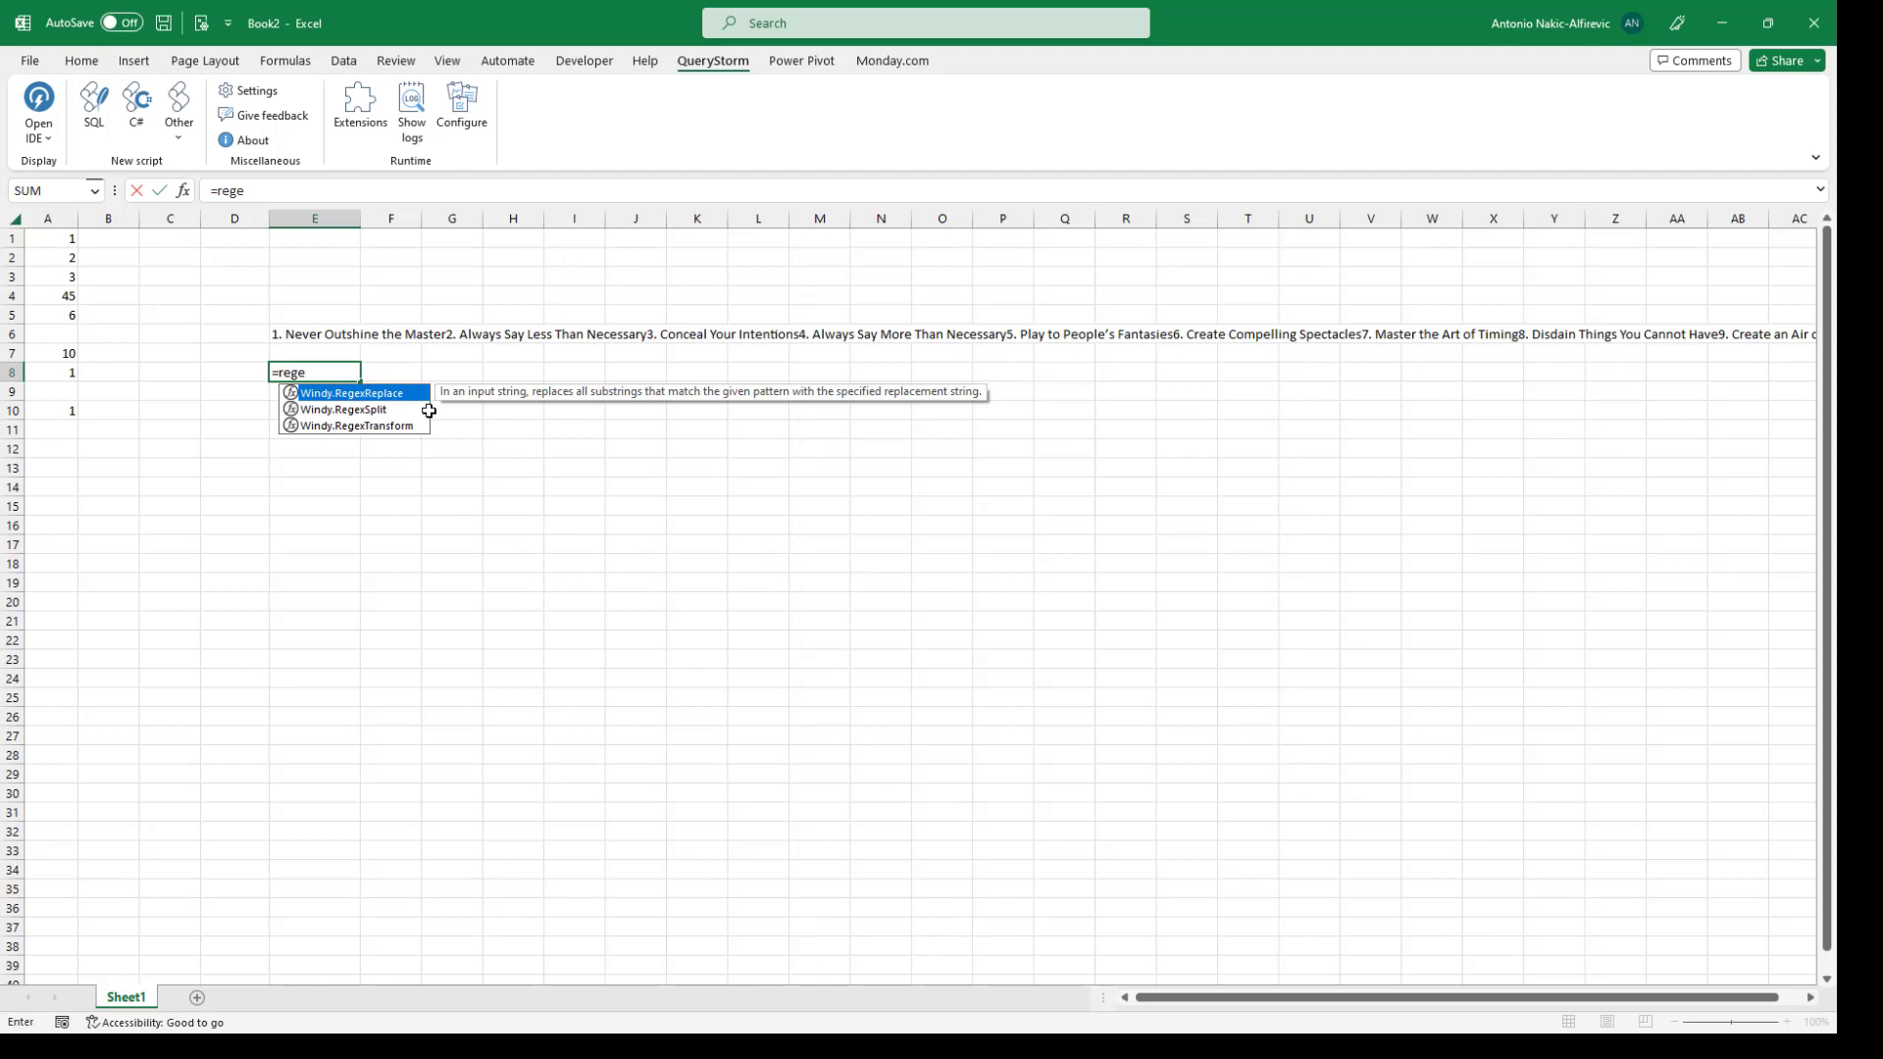
key("Down")
key("Tab")
type("\"")
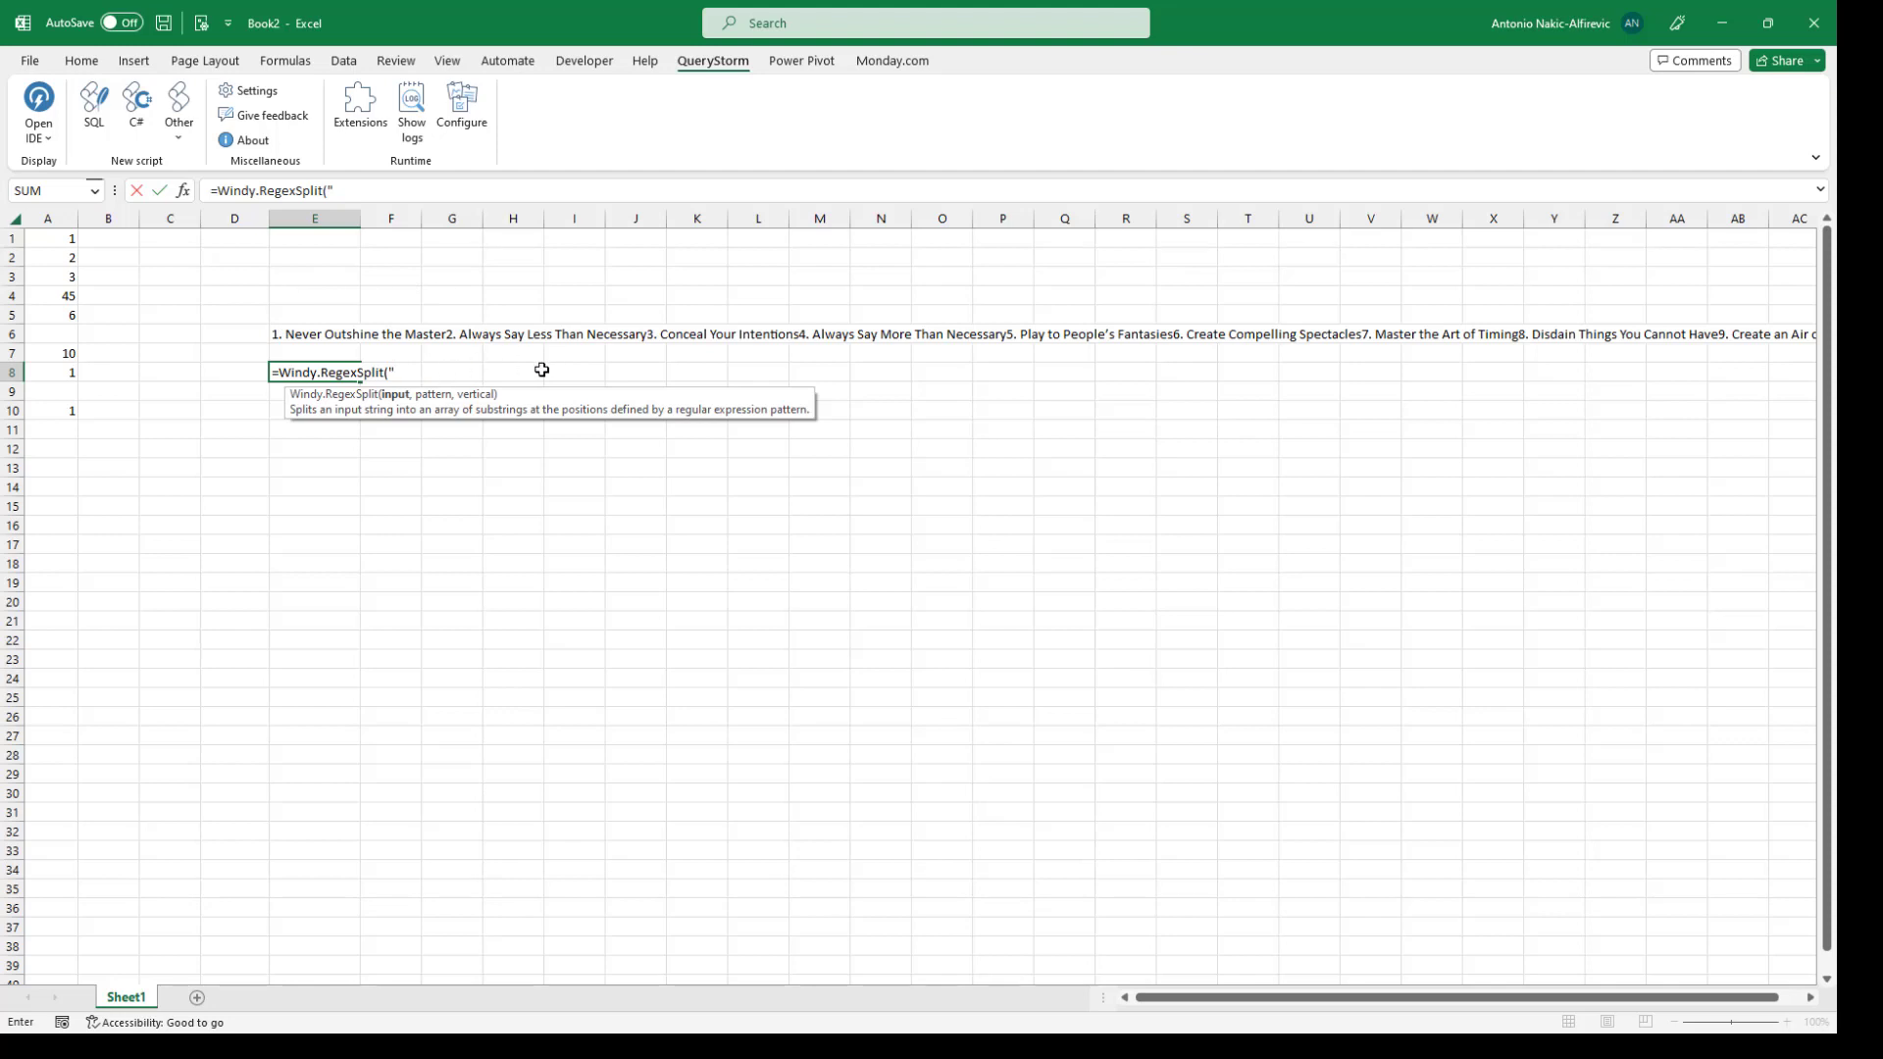
type("\\d")
type("+")
type("\\")
type(".\\s+")
type("\",")
key("BackSpace")
type(")")
key("Return")
Step: Insert cell E6 as the input argument ahead of the pattern in the Windy.RegexSplit formula
key("F2")
key("Left")
key("Left")
key("Left")
key("Left")
left_click(331, 190)
type(",")
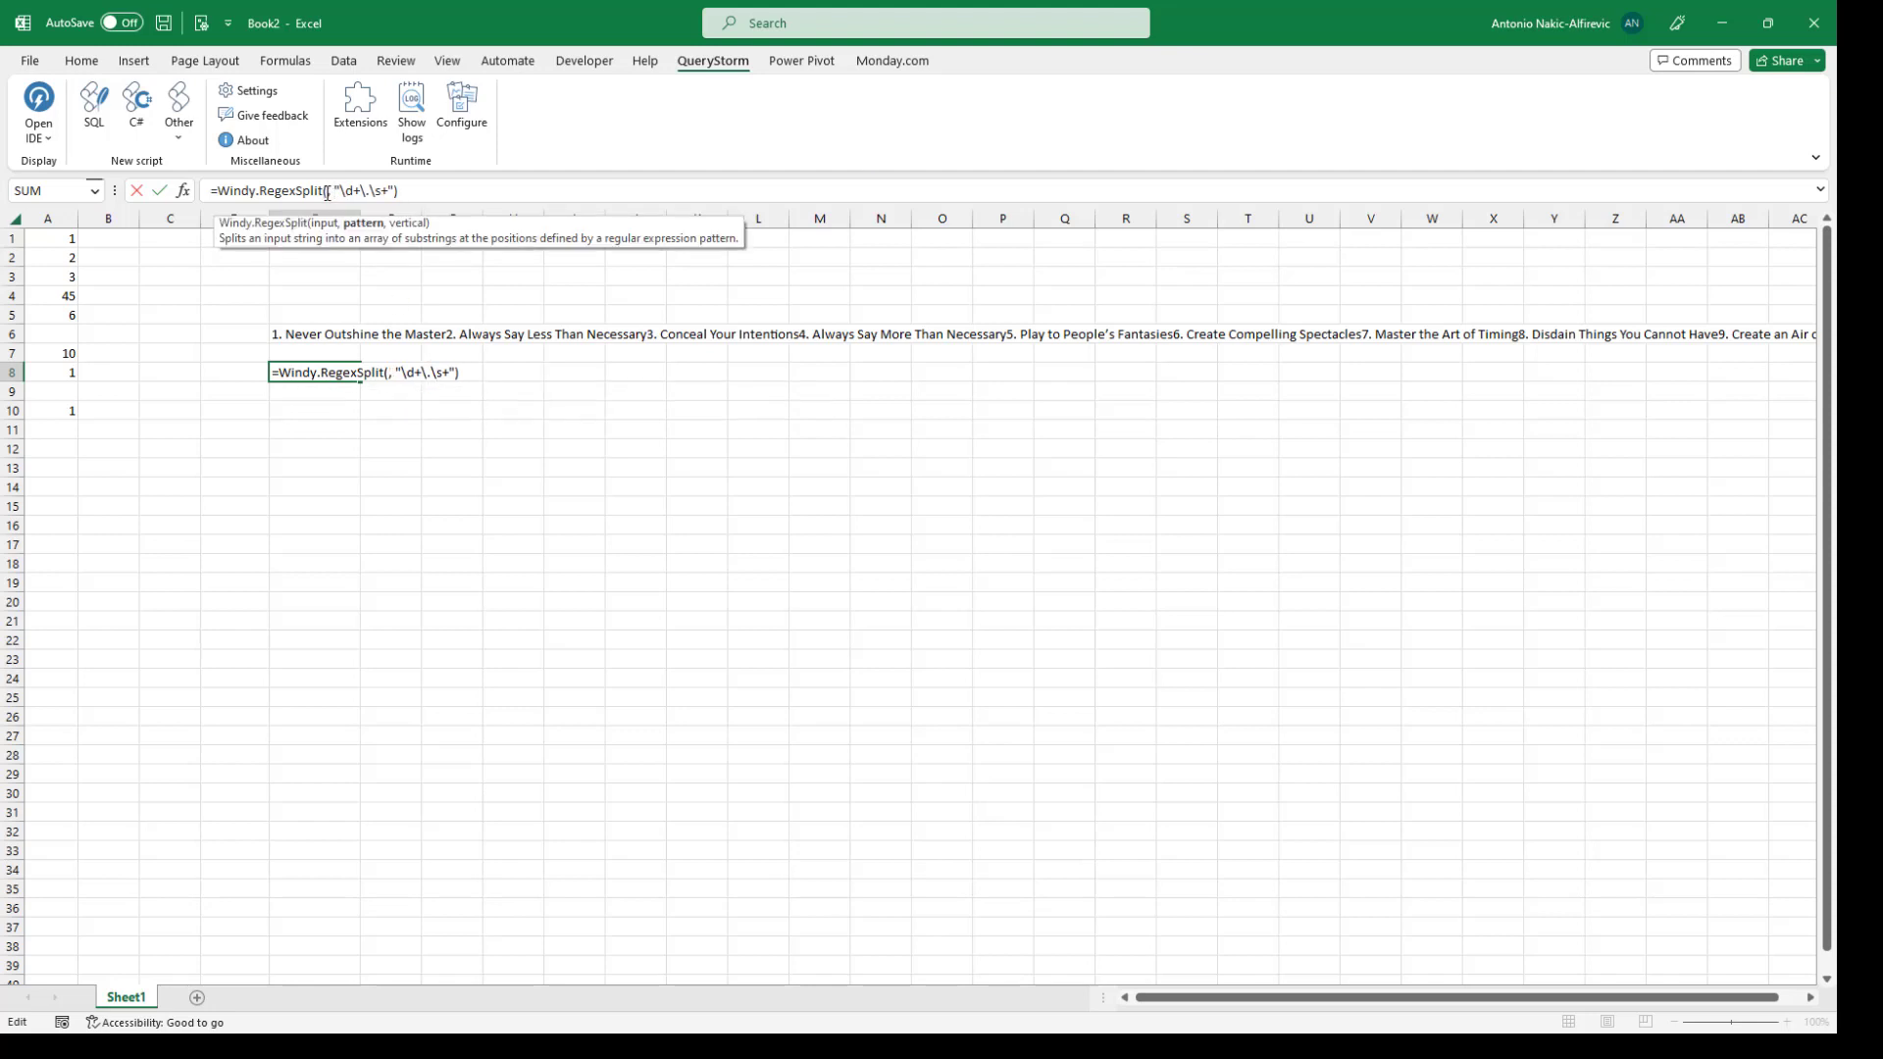
left_click(306, 334)
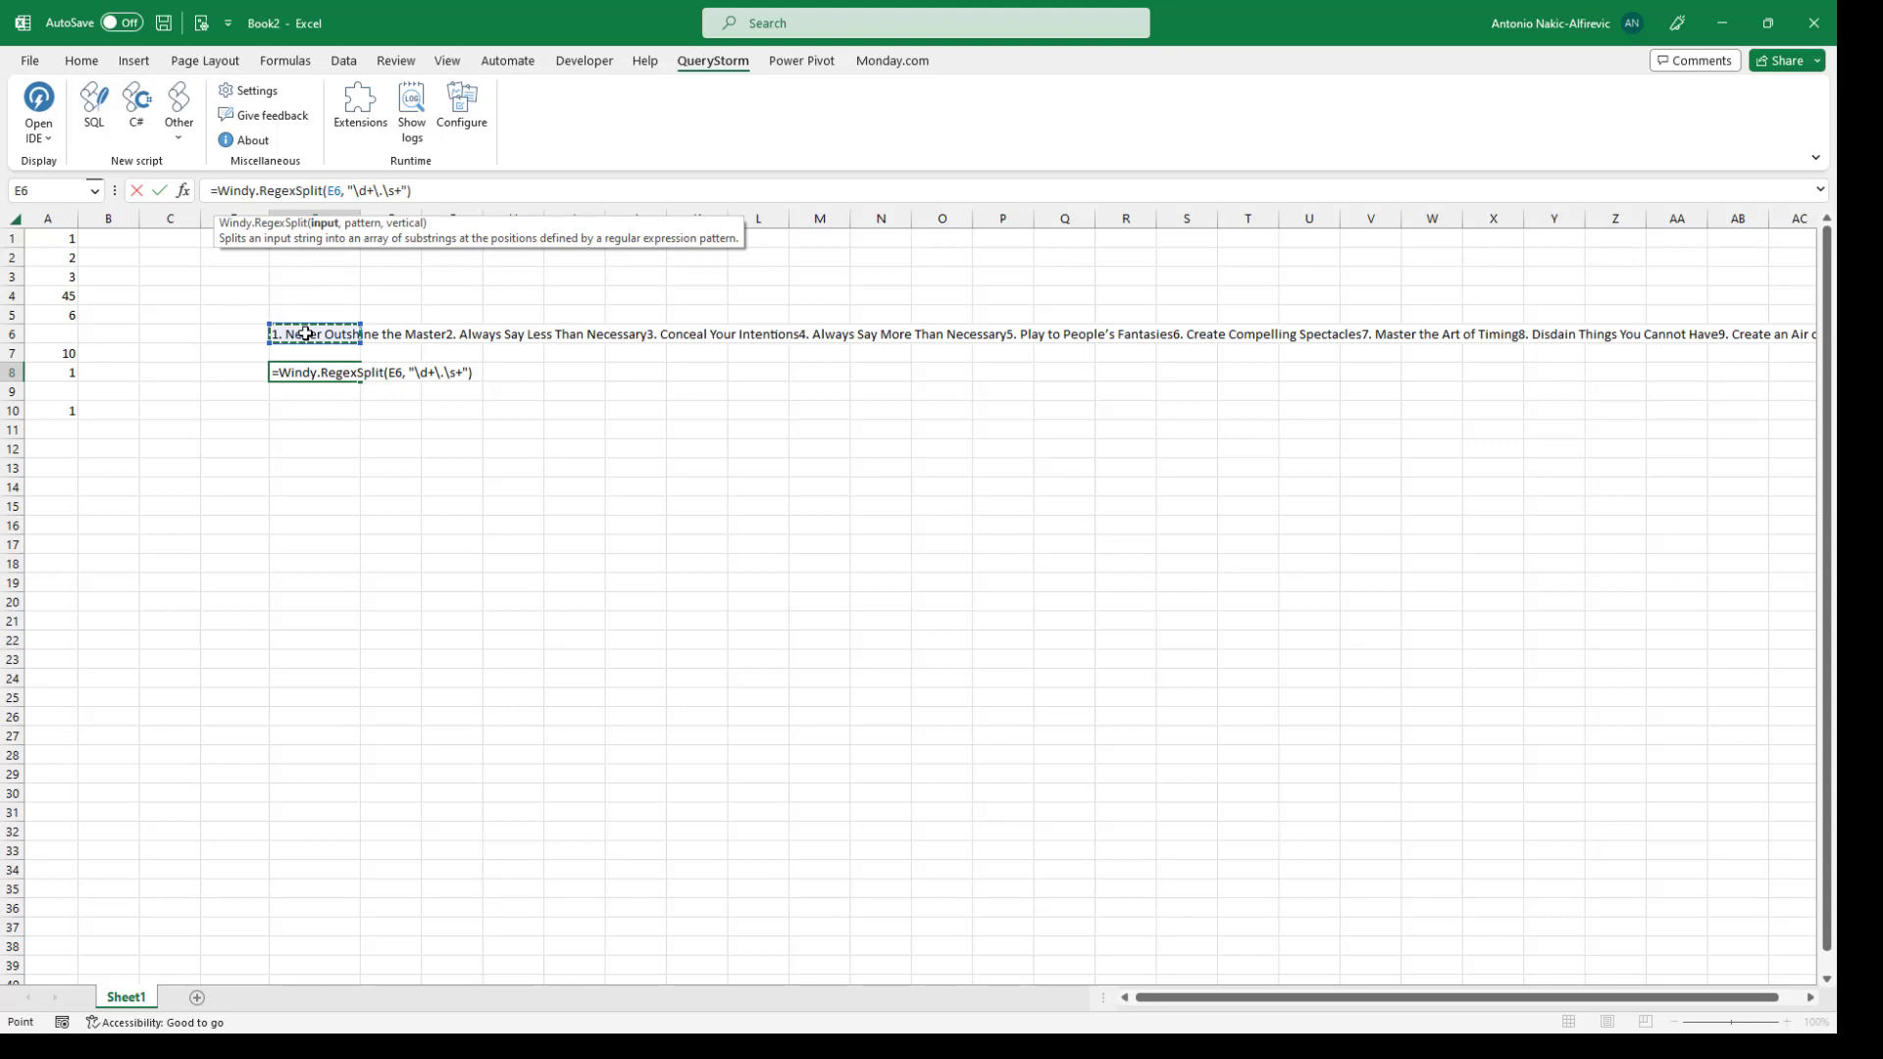
Step: Add TRUE as the vertical argument of the E8 formula, enter it and check the formula cell
left_click(442, 186)
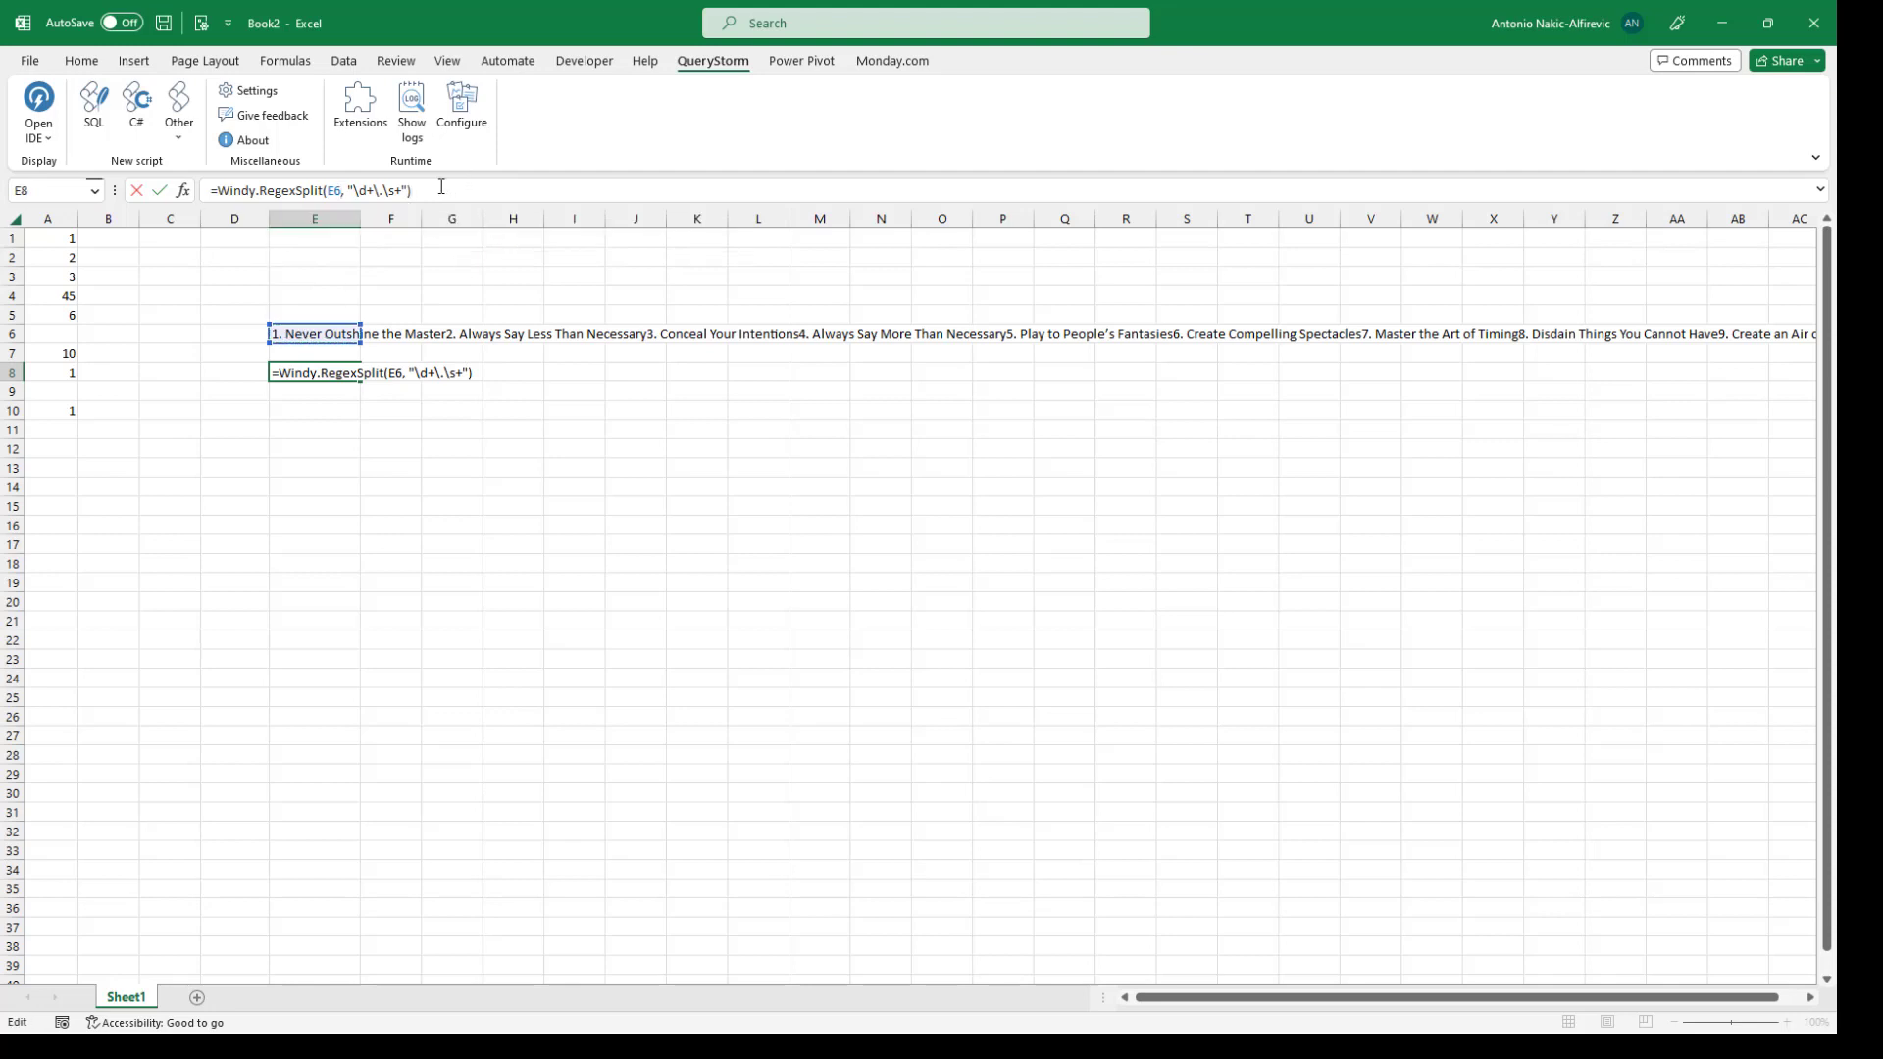
key("Left")
type(", true")
key("Return")
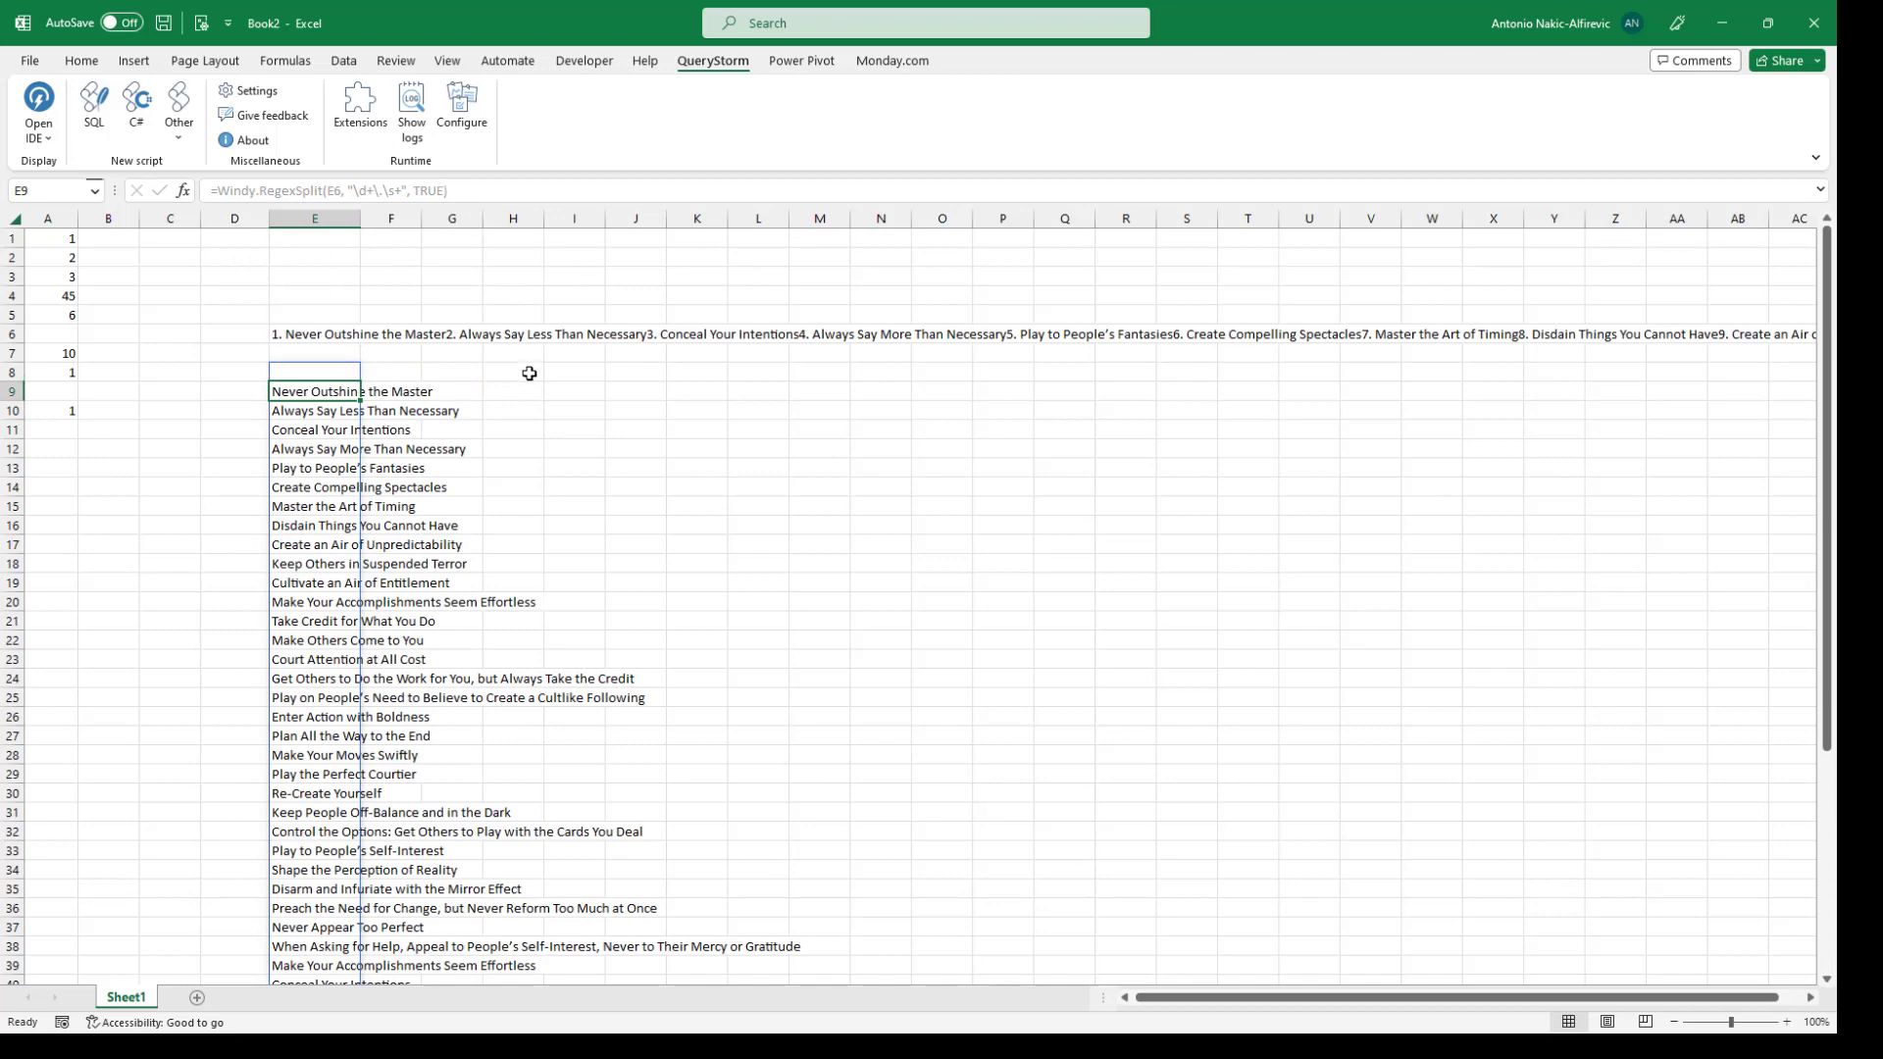
left_click(489, 388)
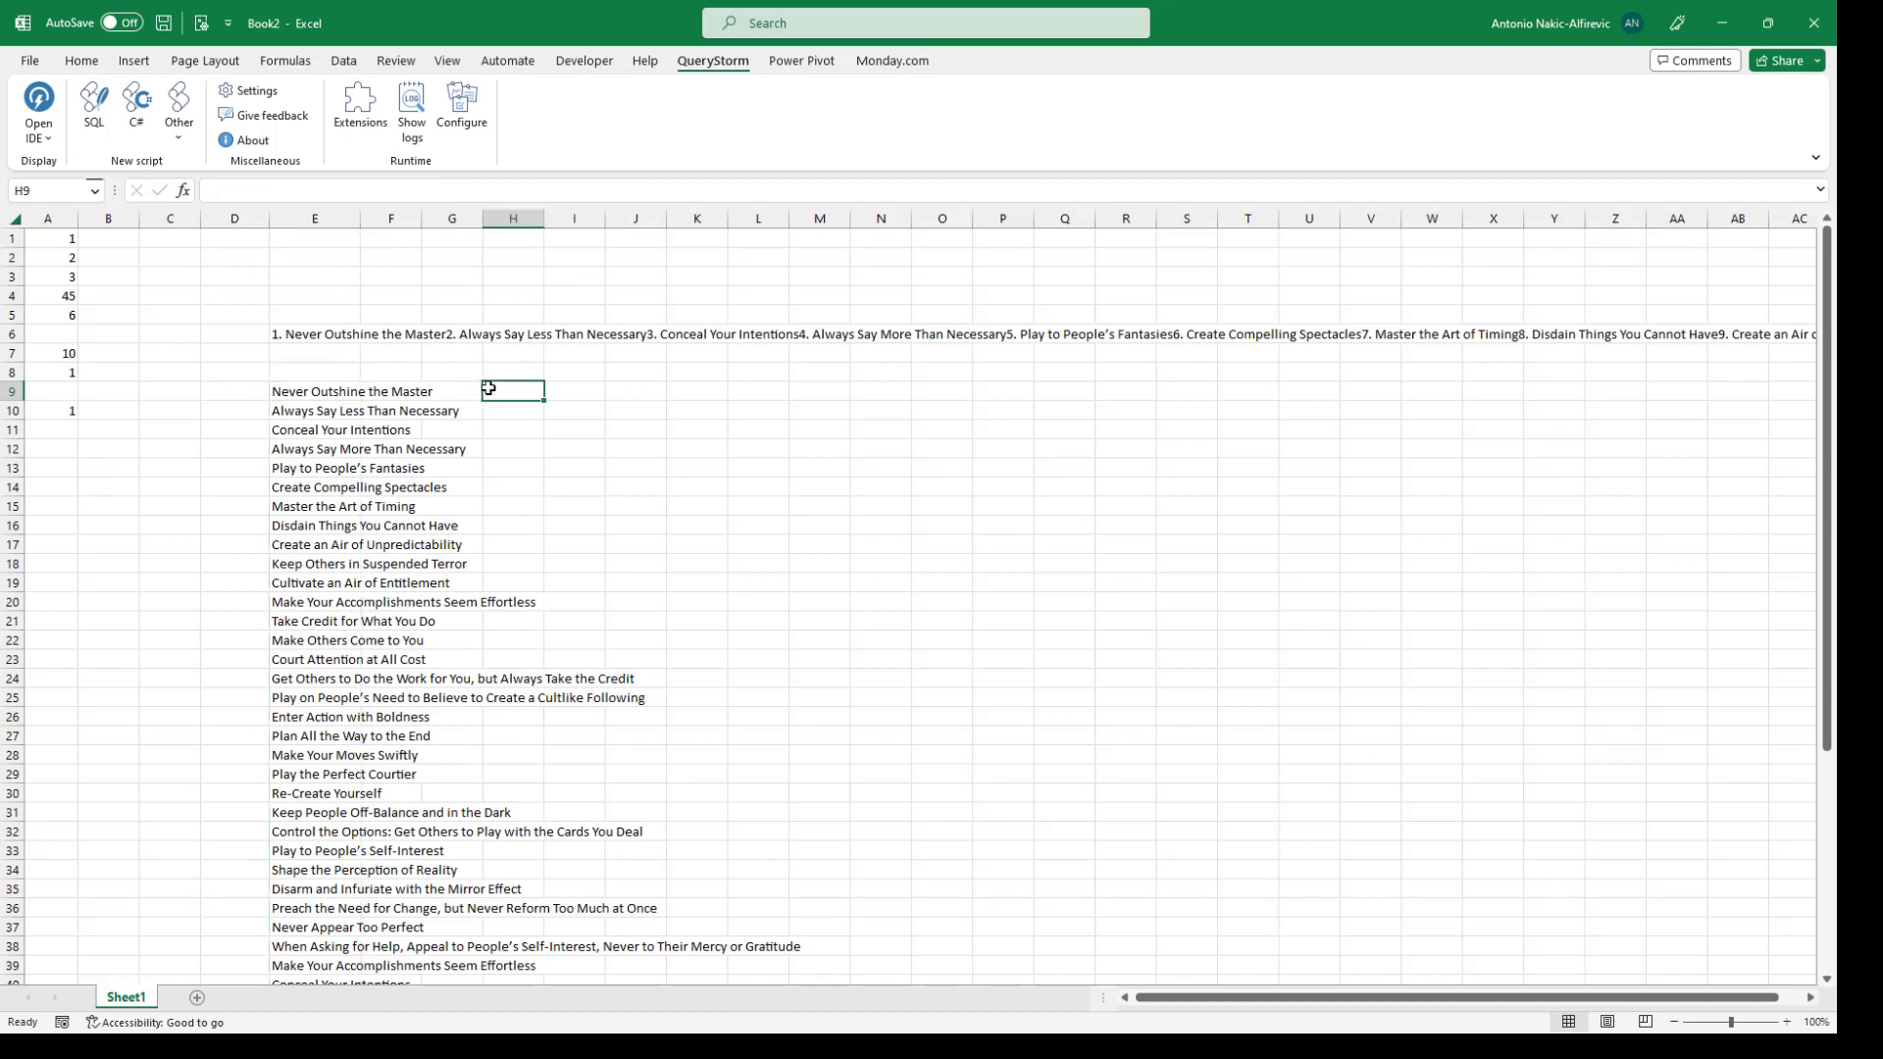
left_click(322, 377)
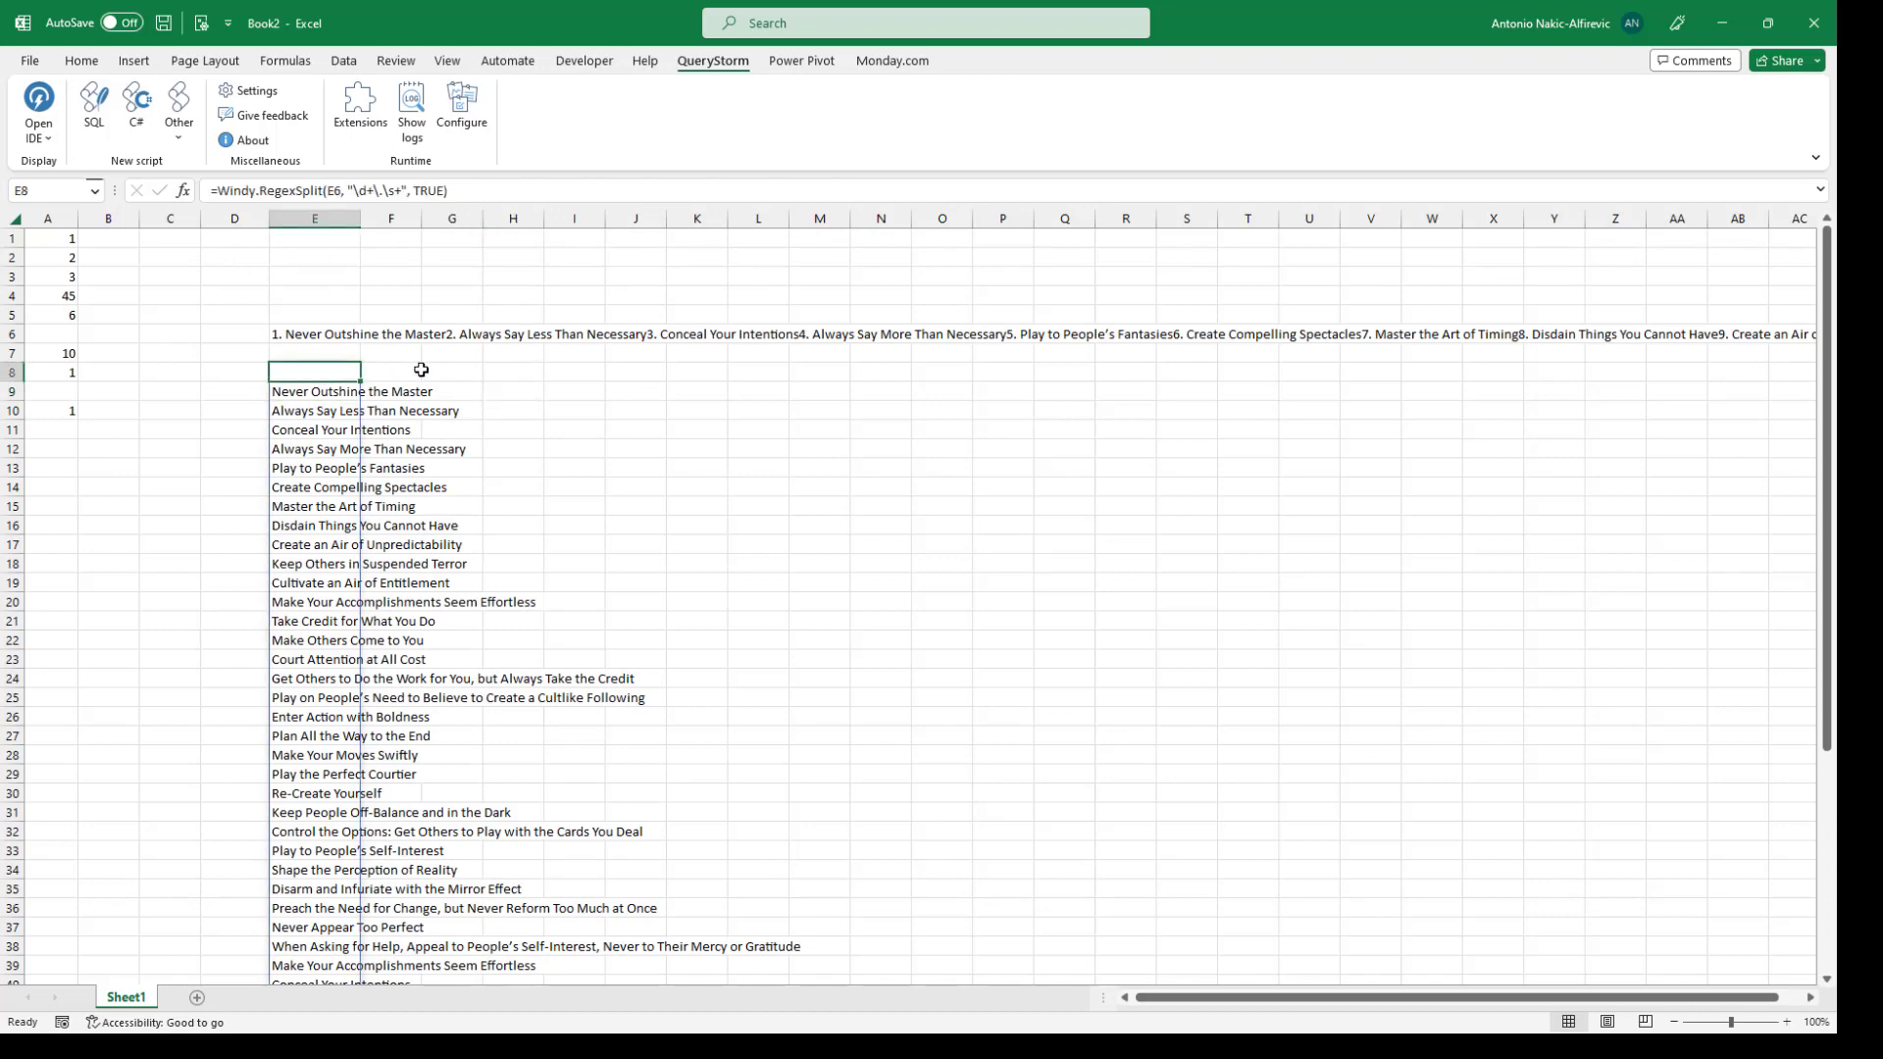
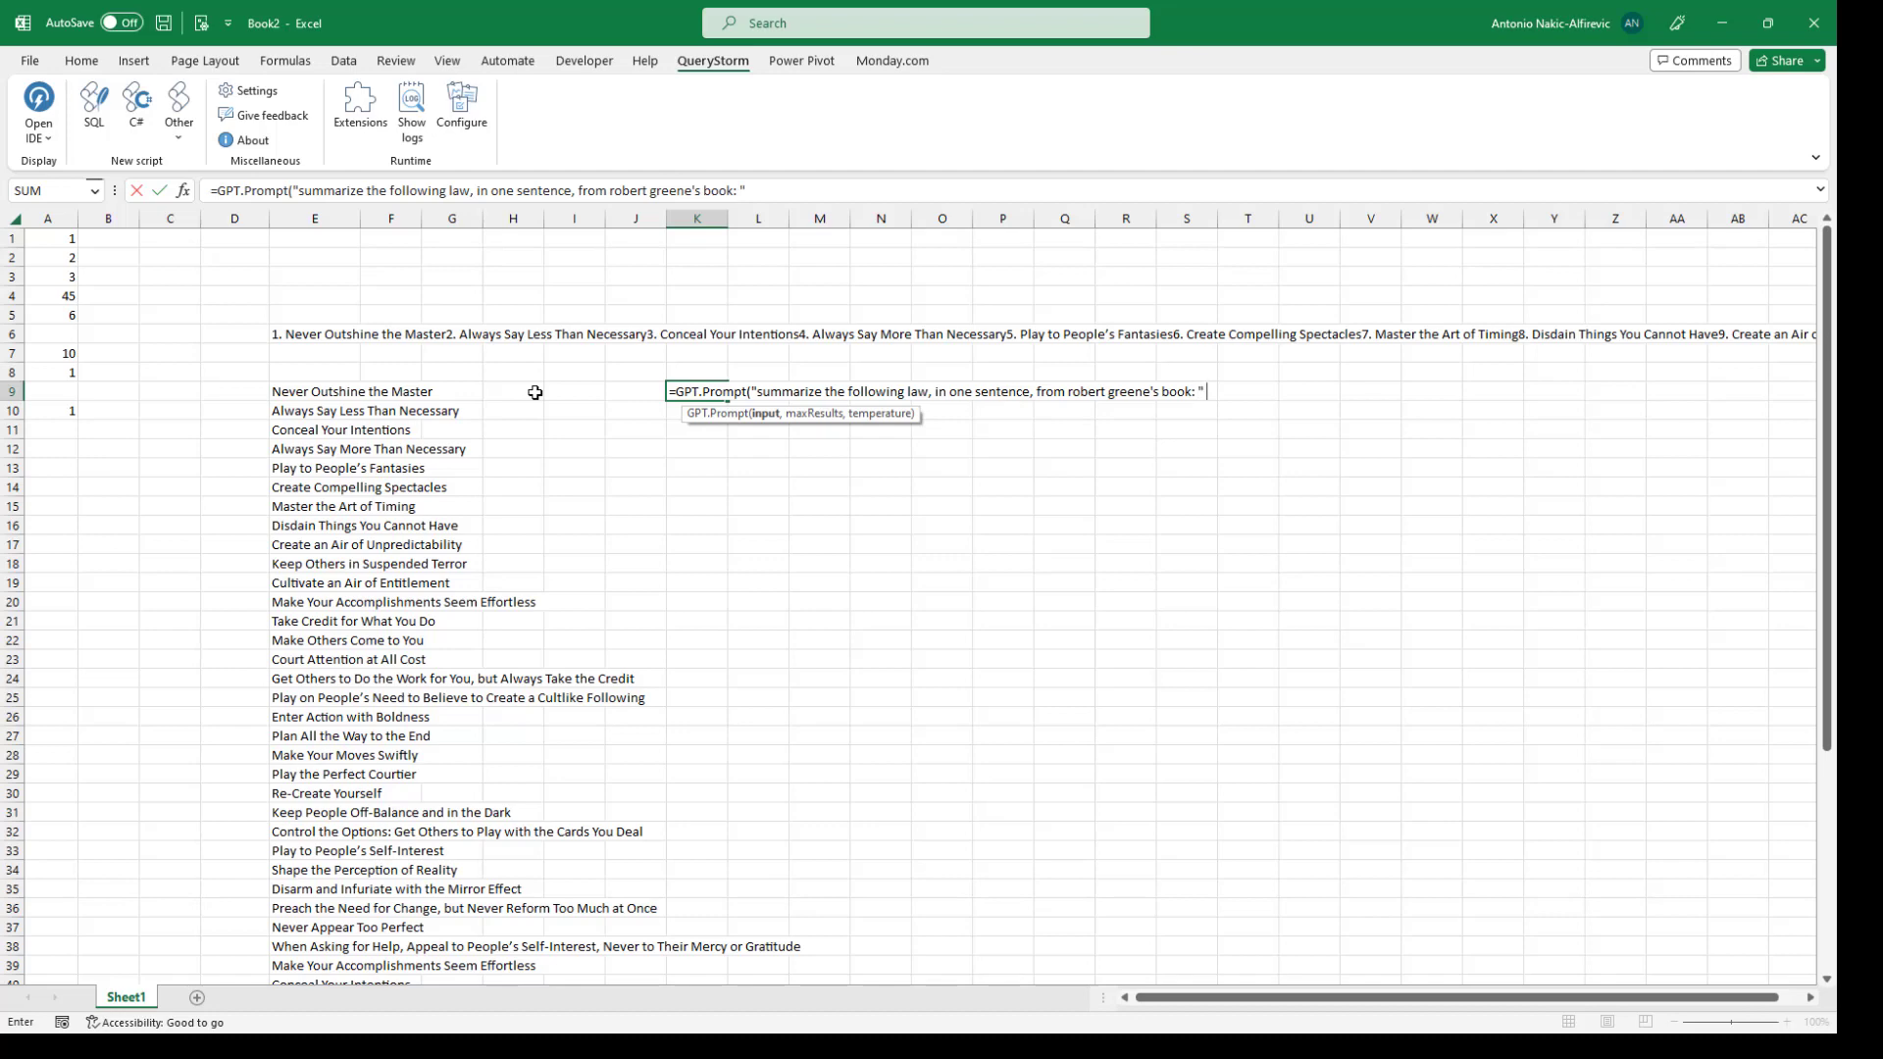
Step: Complete the law-summarizing GPT.Prompt formula in K9 by appending a reference to E9, and fill it down to K34
type("&")
left_click(307, 392)
key("Return")
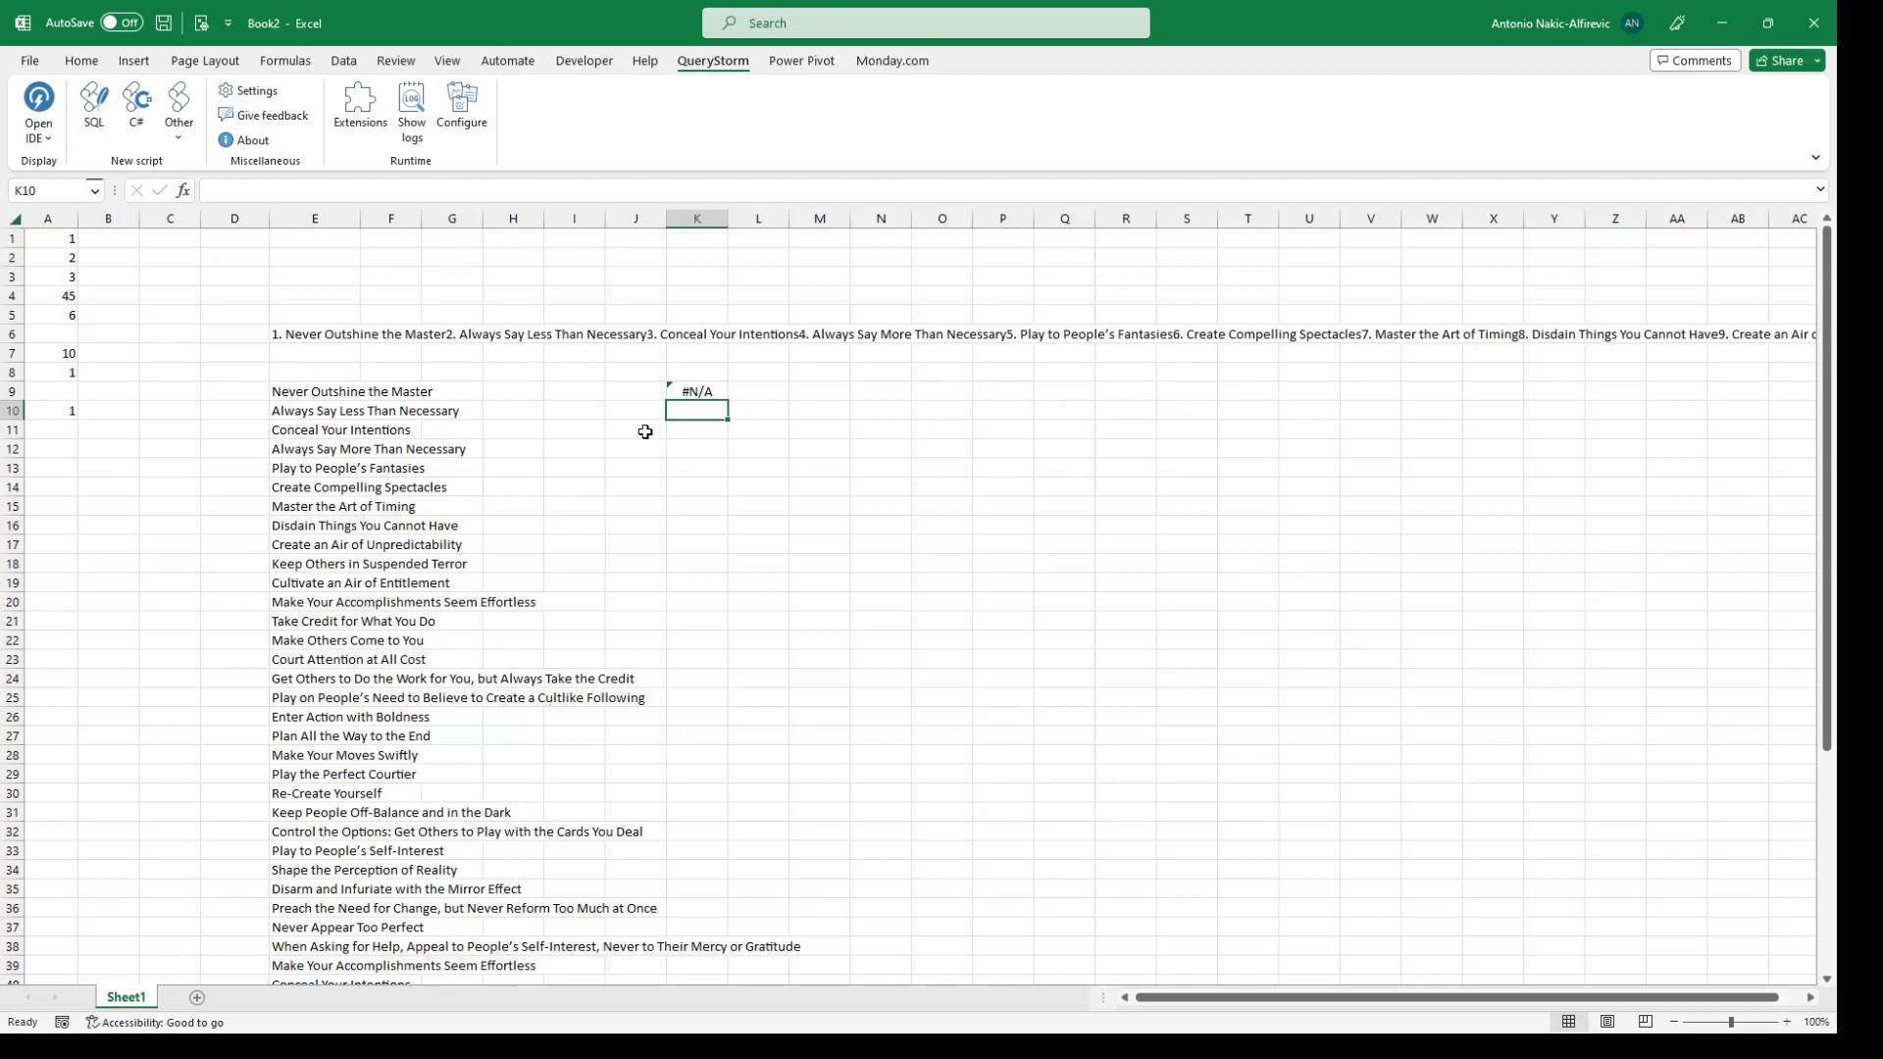
left_click(711, 394)
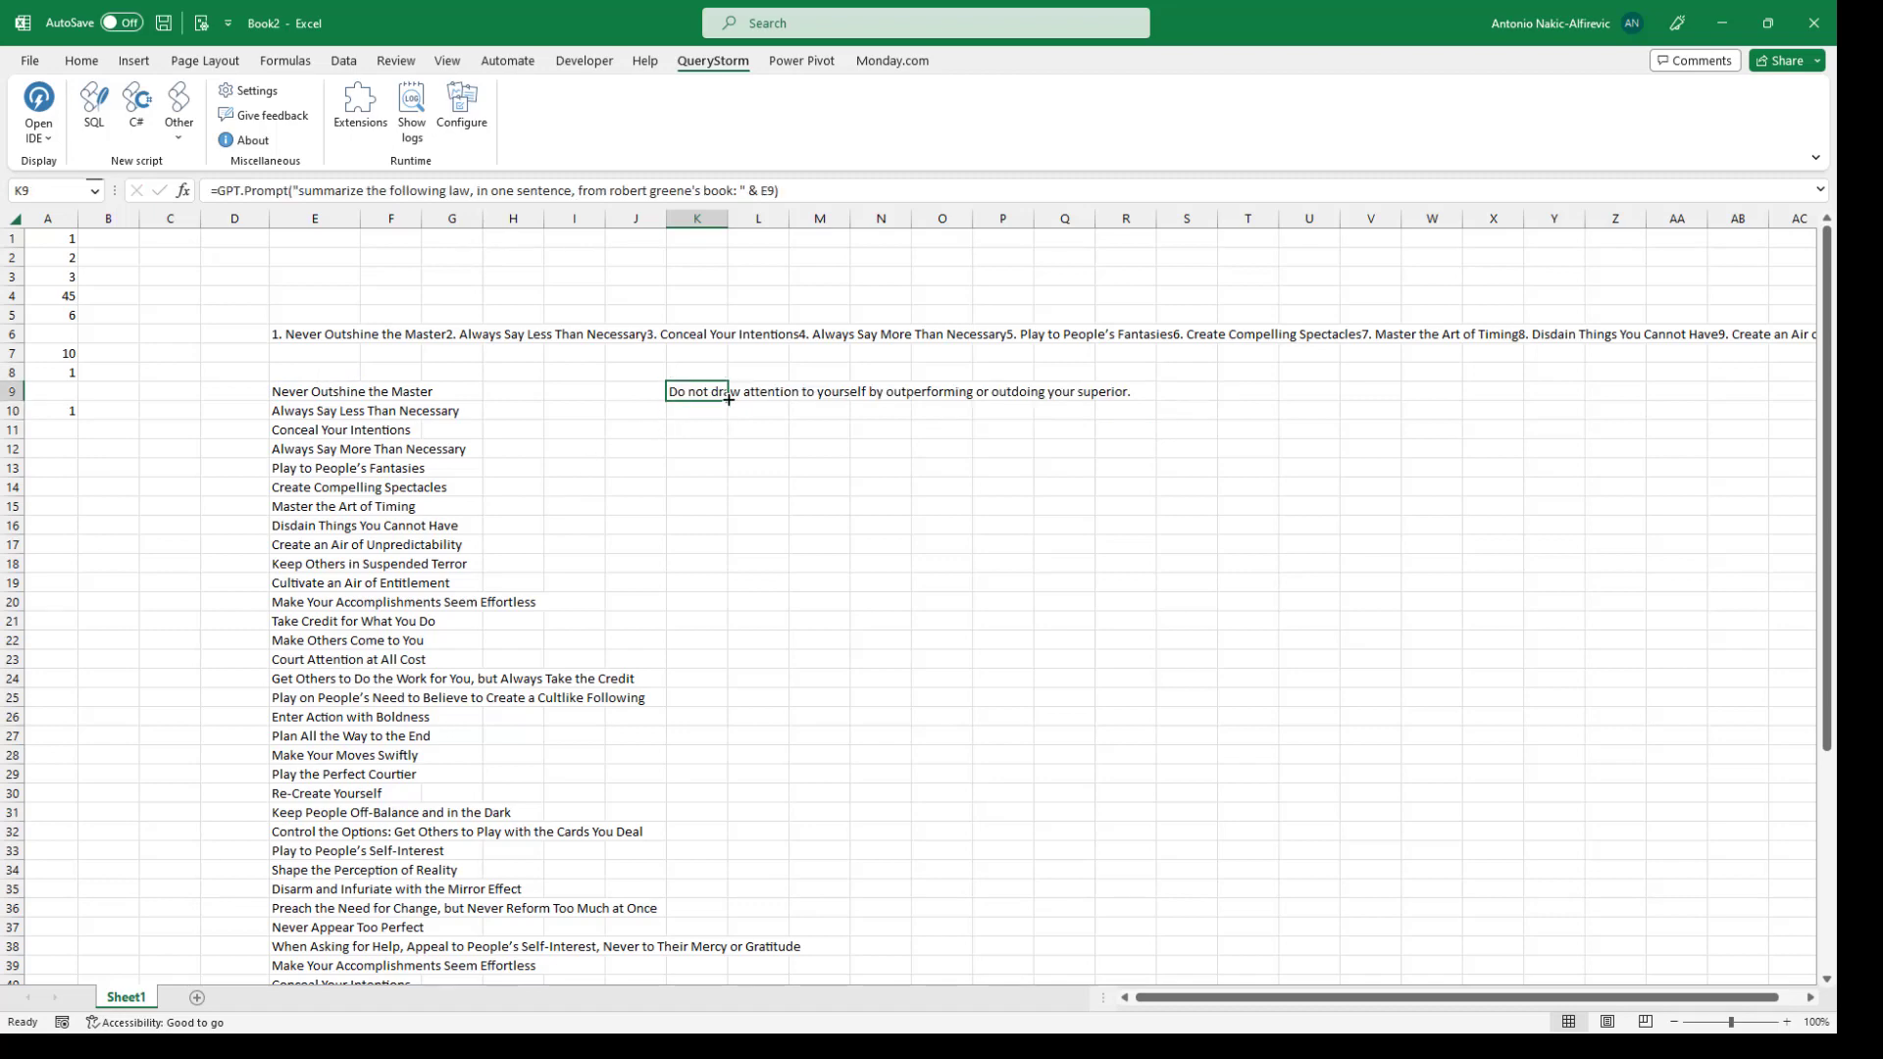
left_click_drag(729, 400, 727, 875)
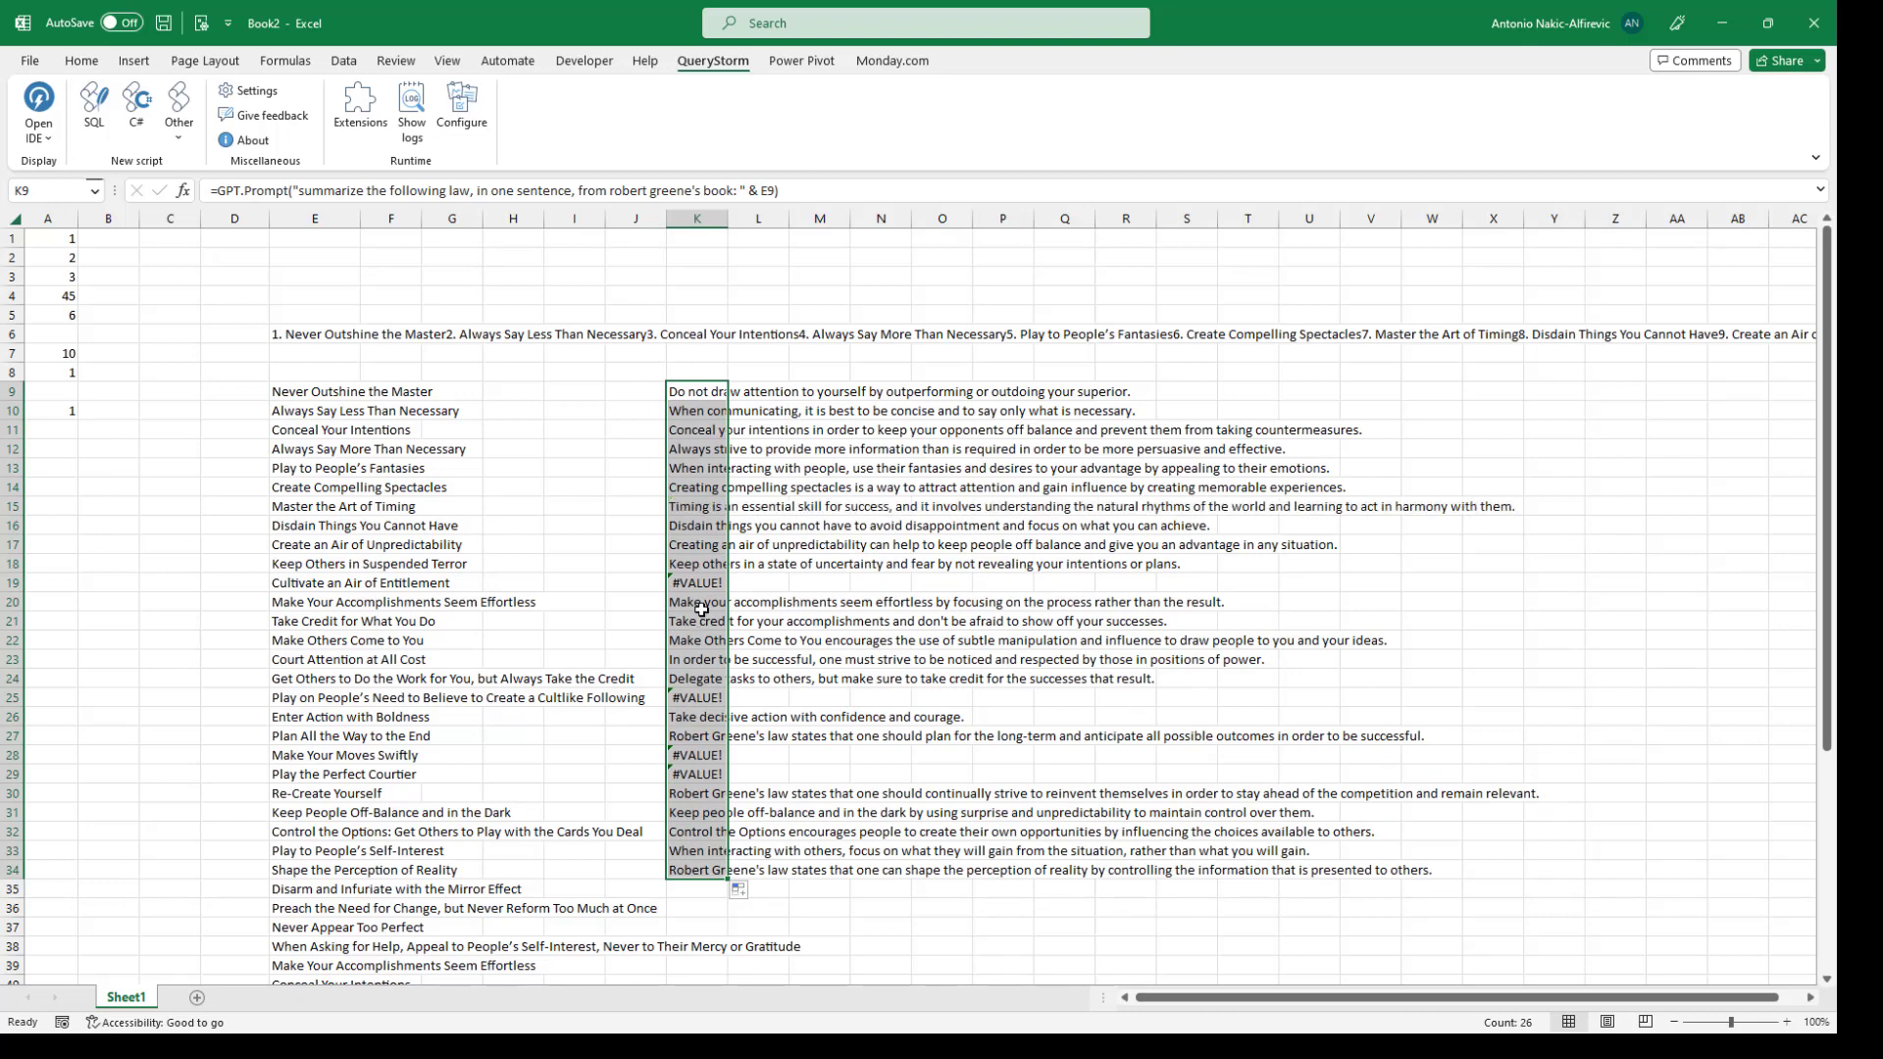
Step: Try to rerun the GPT request in K19 by re-entering its formula
left_click(702, 585)
key("F2")
key("Return")
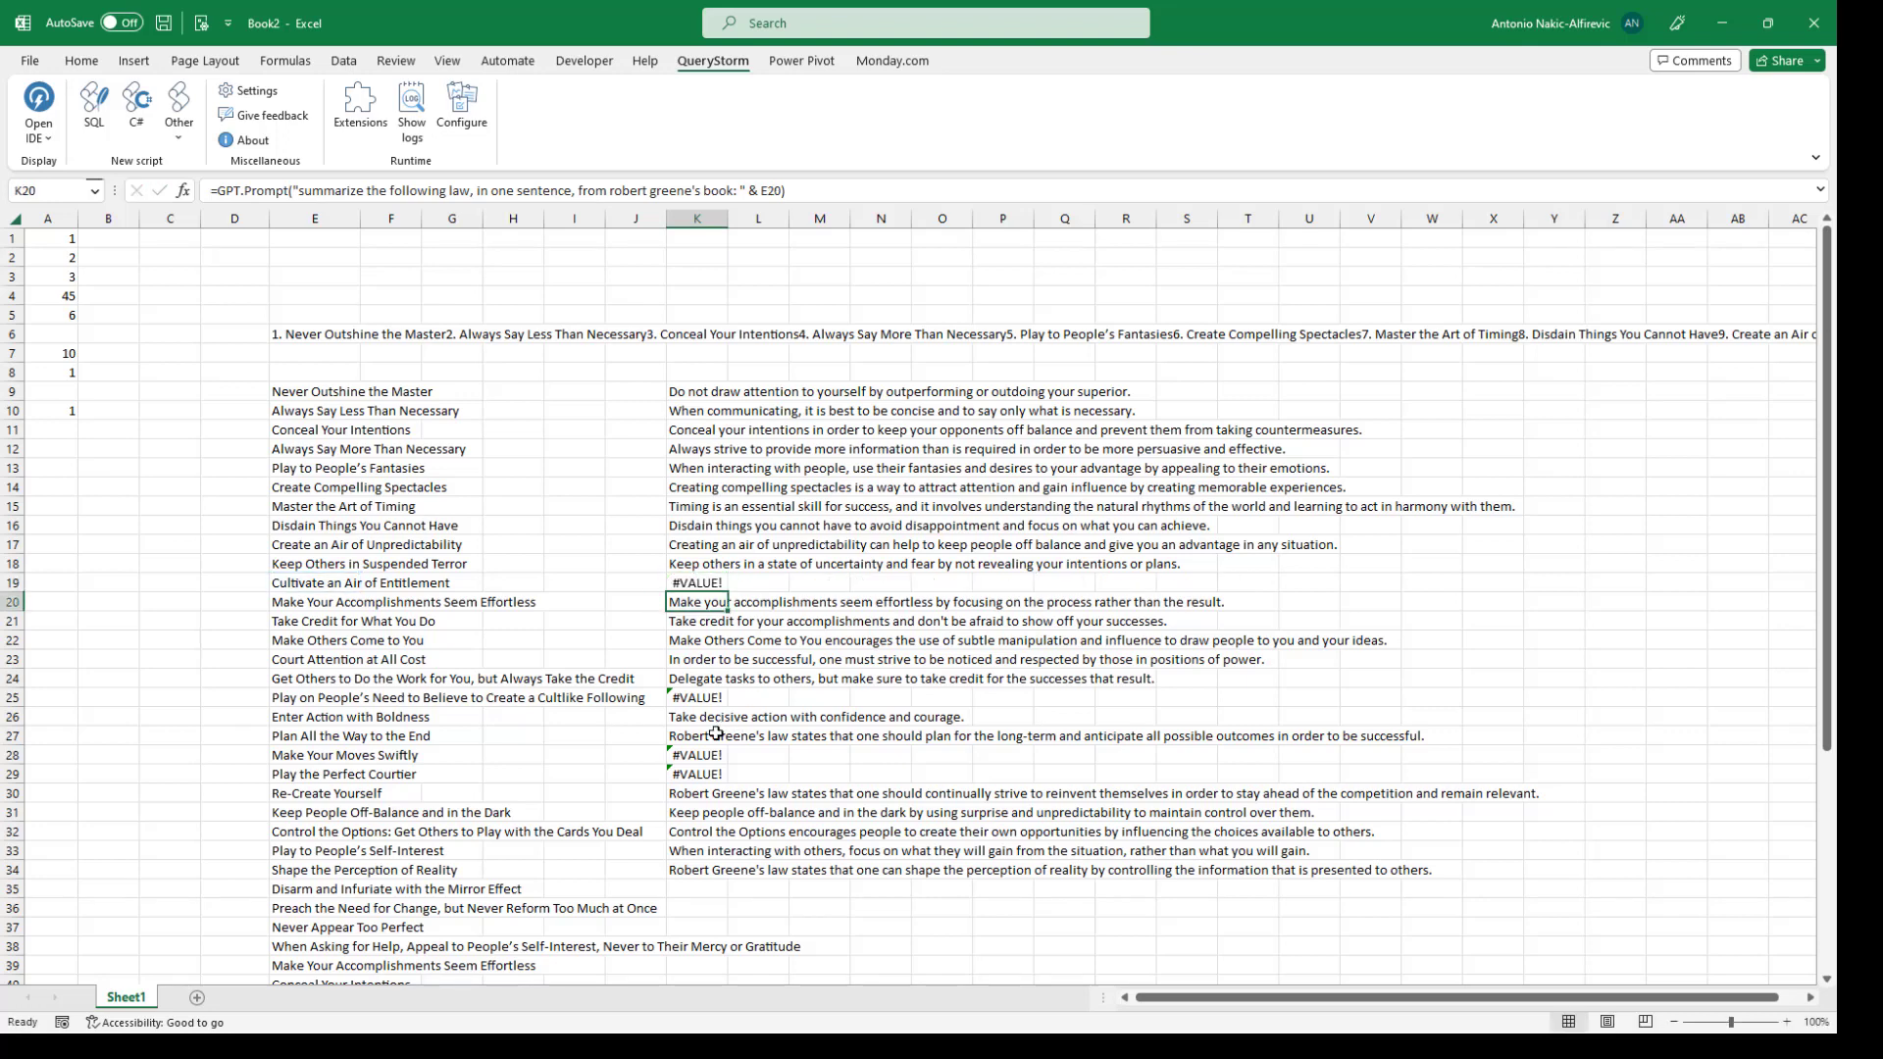
Step: Read the error details of the failed GPT.Prompt call from K28 in the runtime logs and return to the sheet
left_click(704, 753)
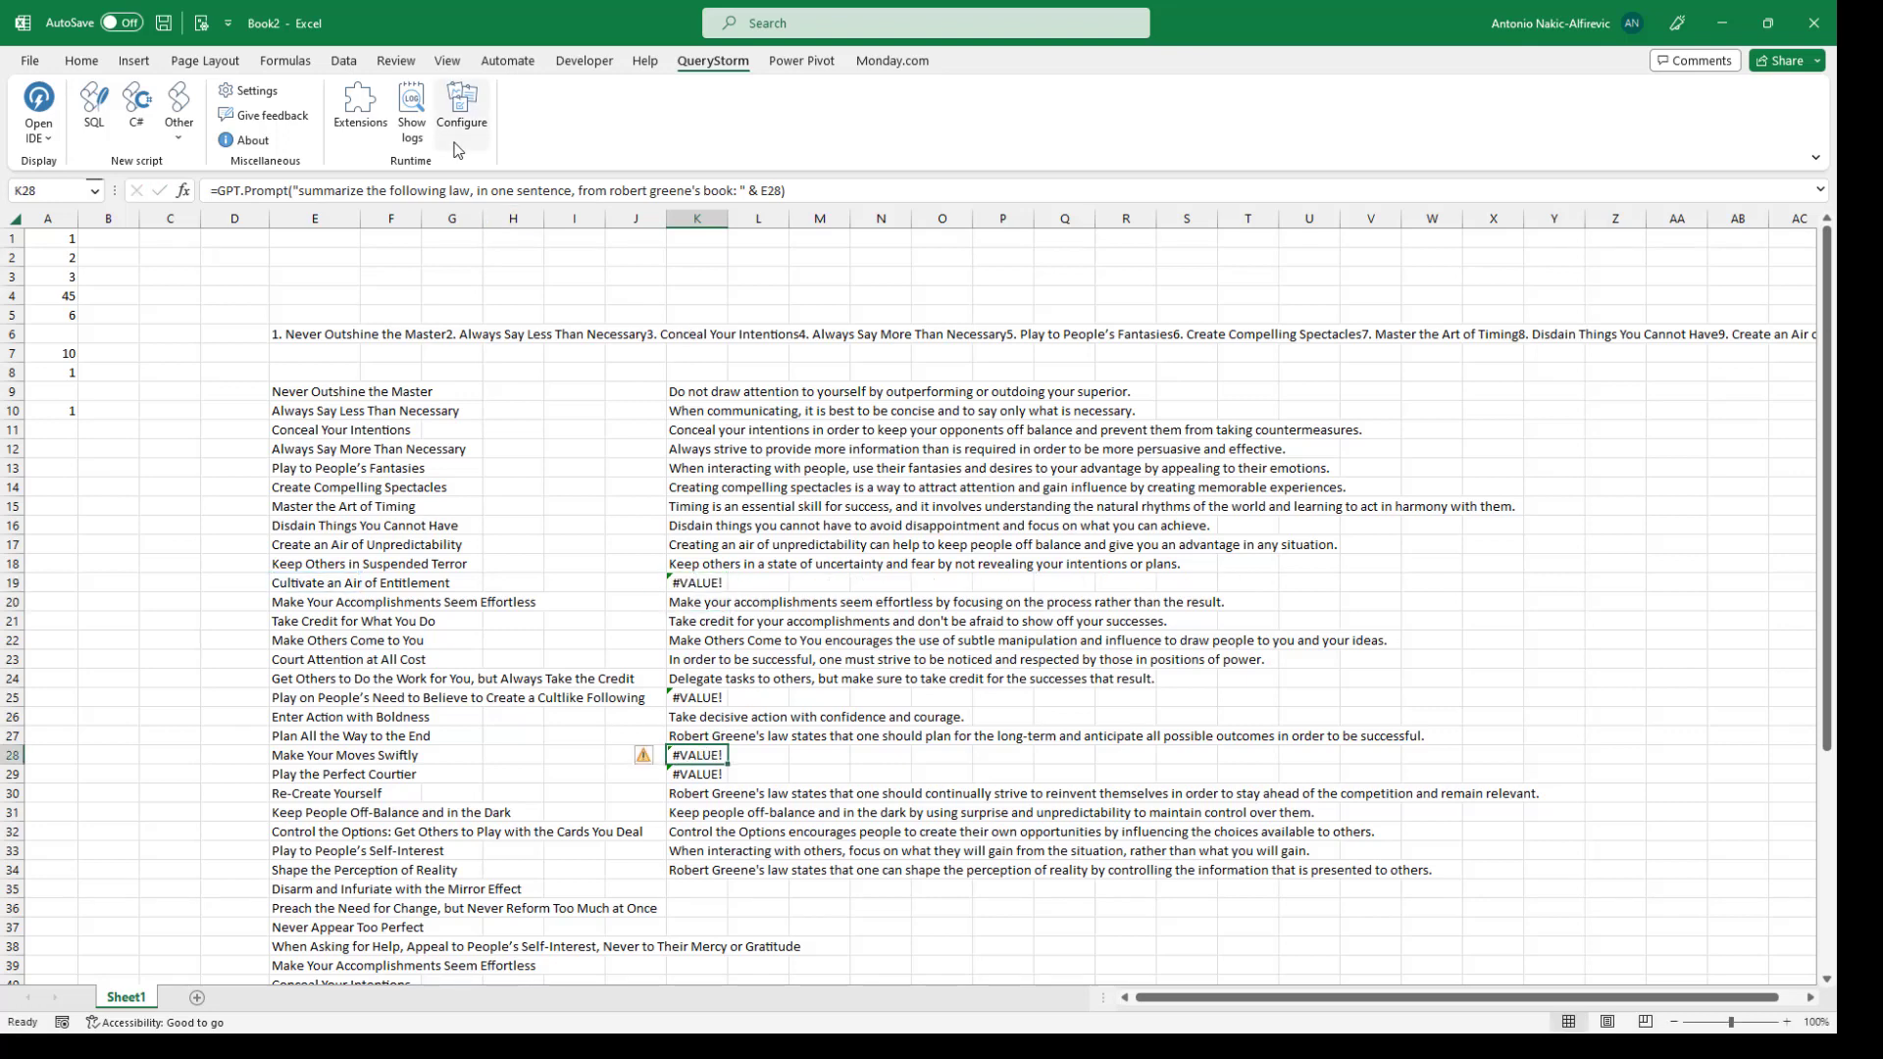
left_click(413, 116)
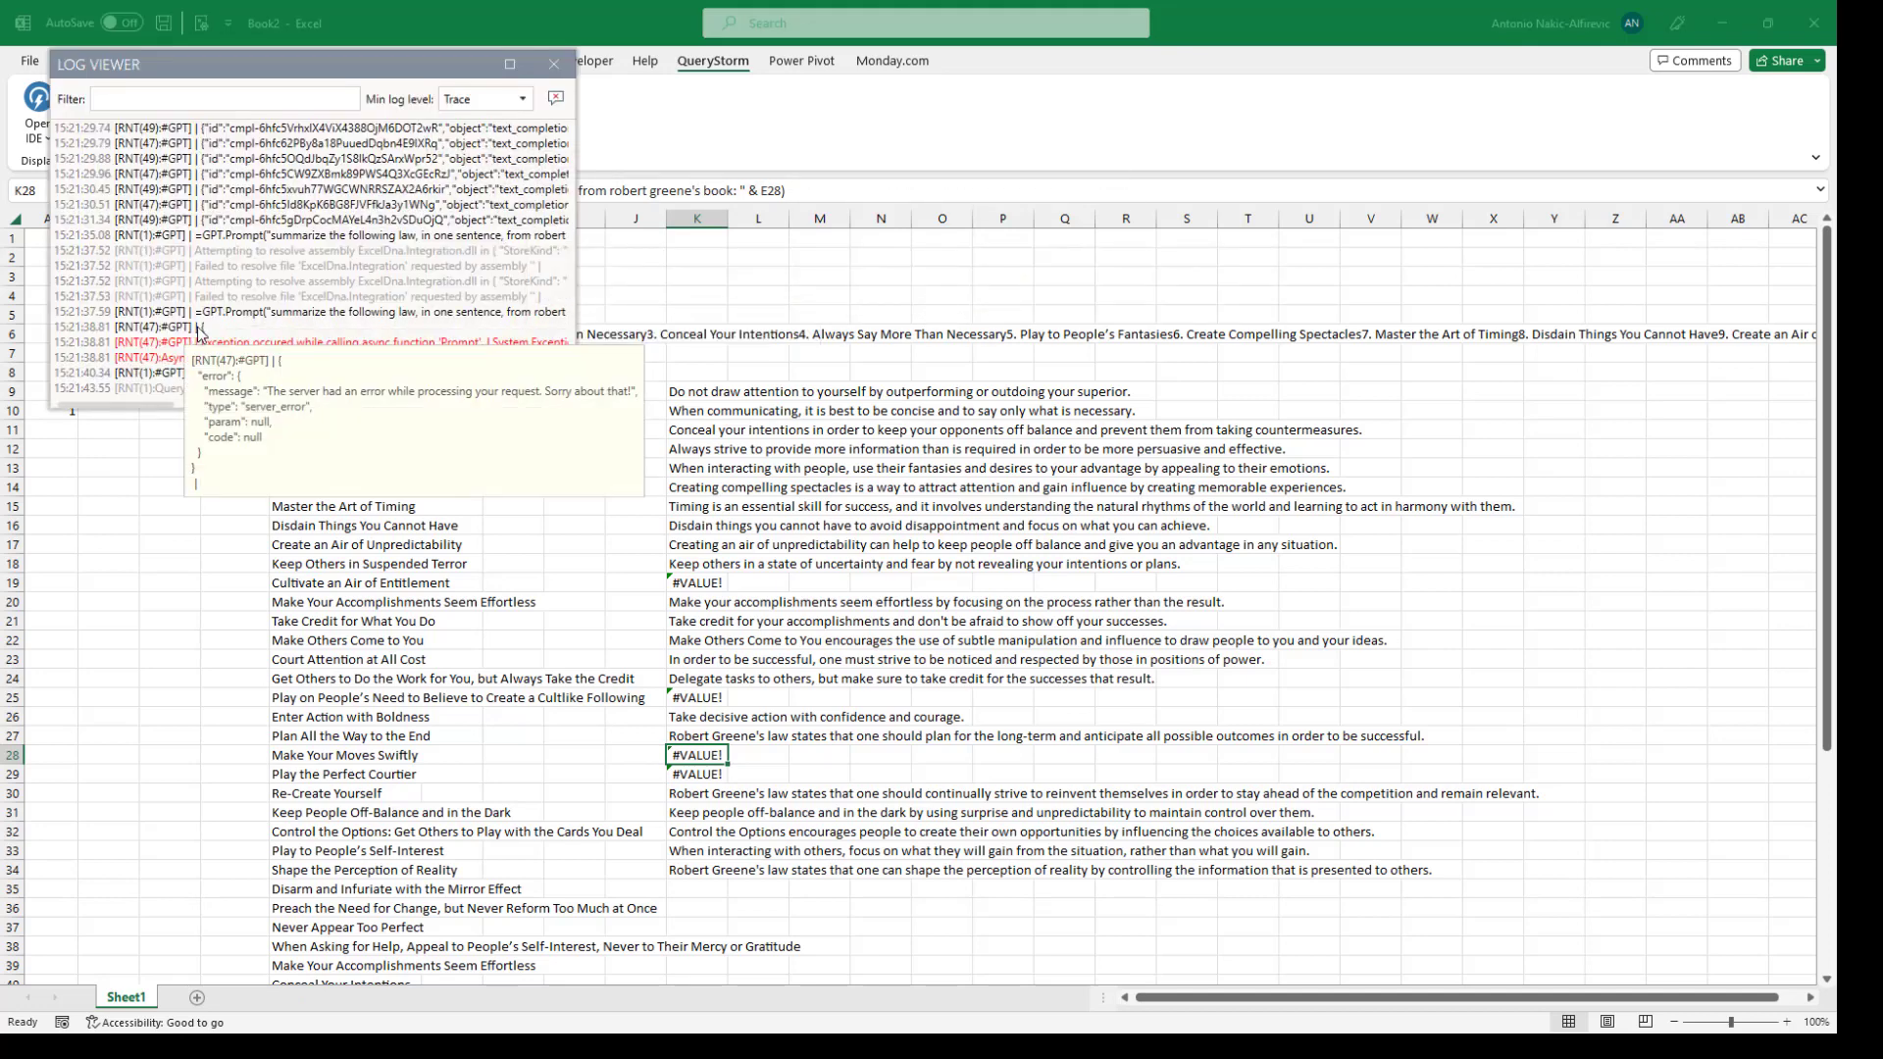
key("alt+Tab")
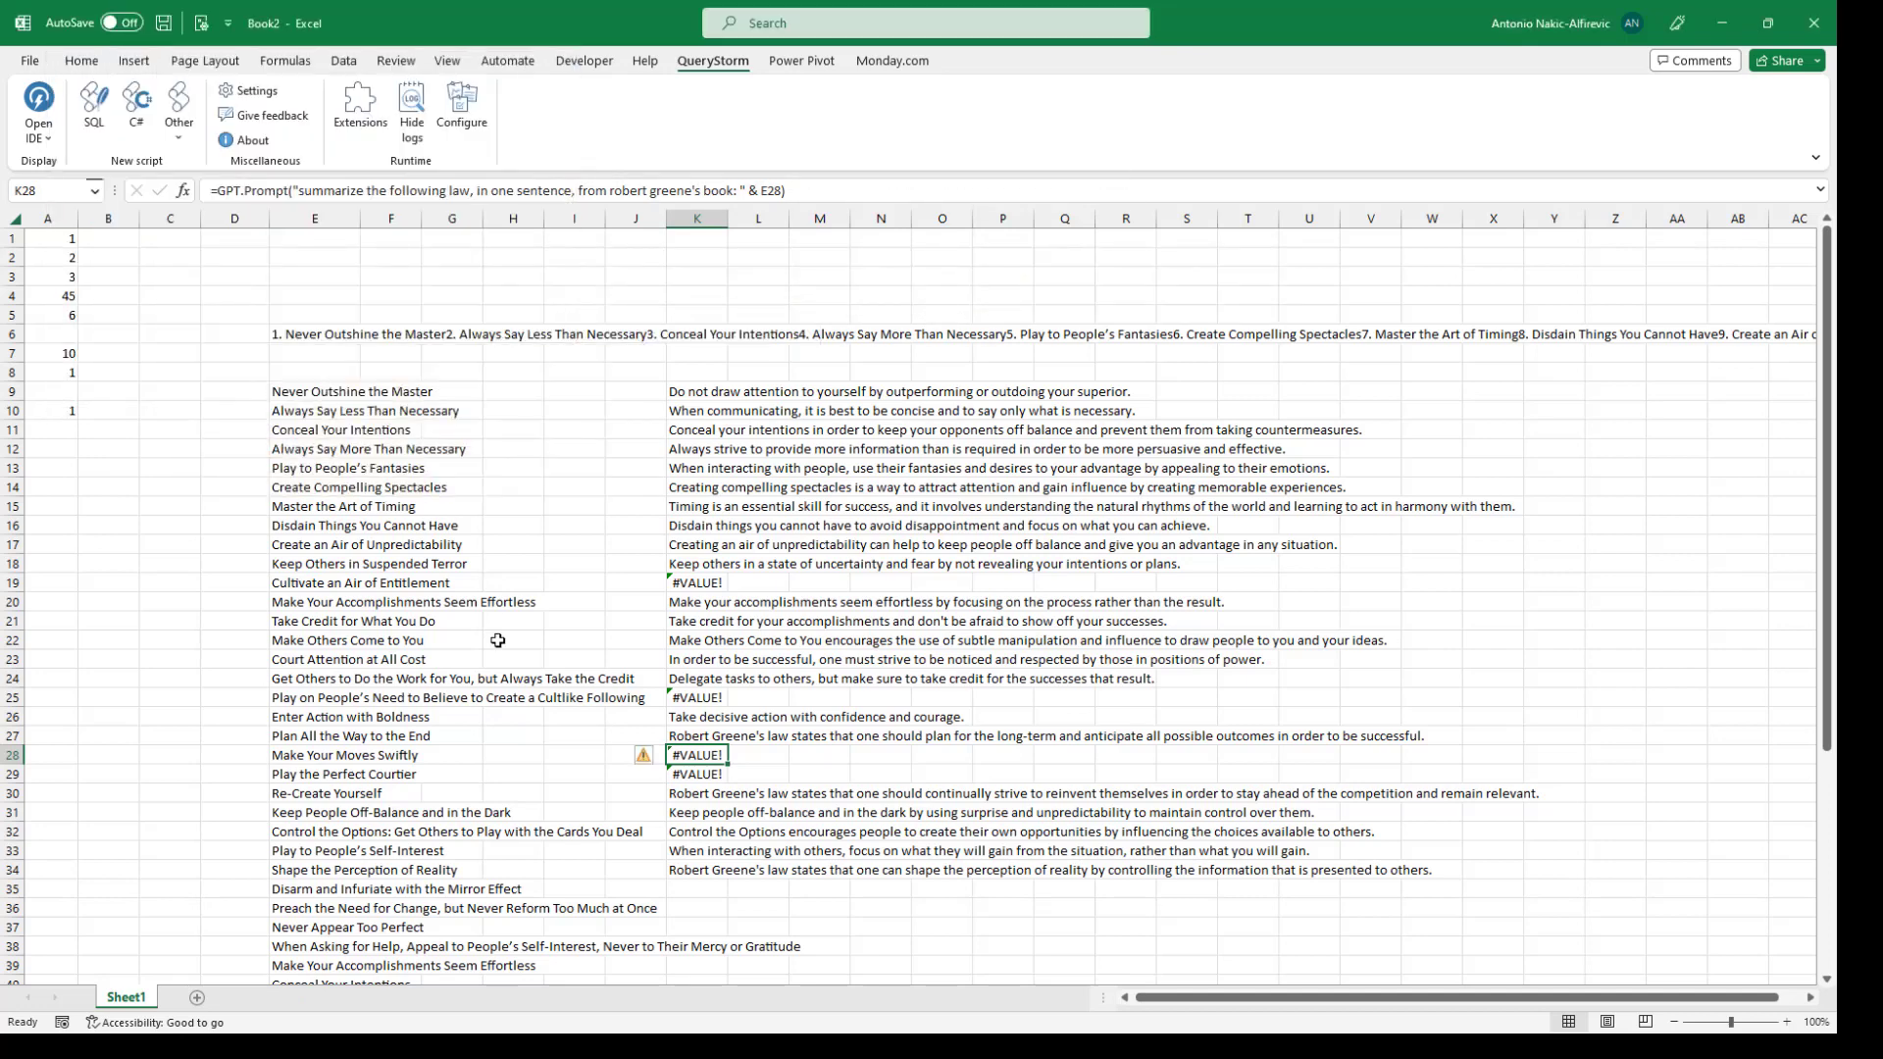
Step: Re-enter the GPT.Prompt formulas in K28, K29, K19 and K25 to rerun their requests
double_click(704, 755)
key("Return")
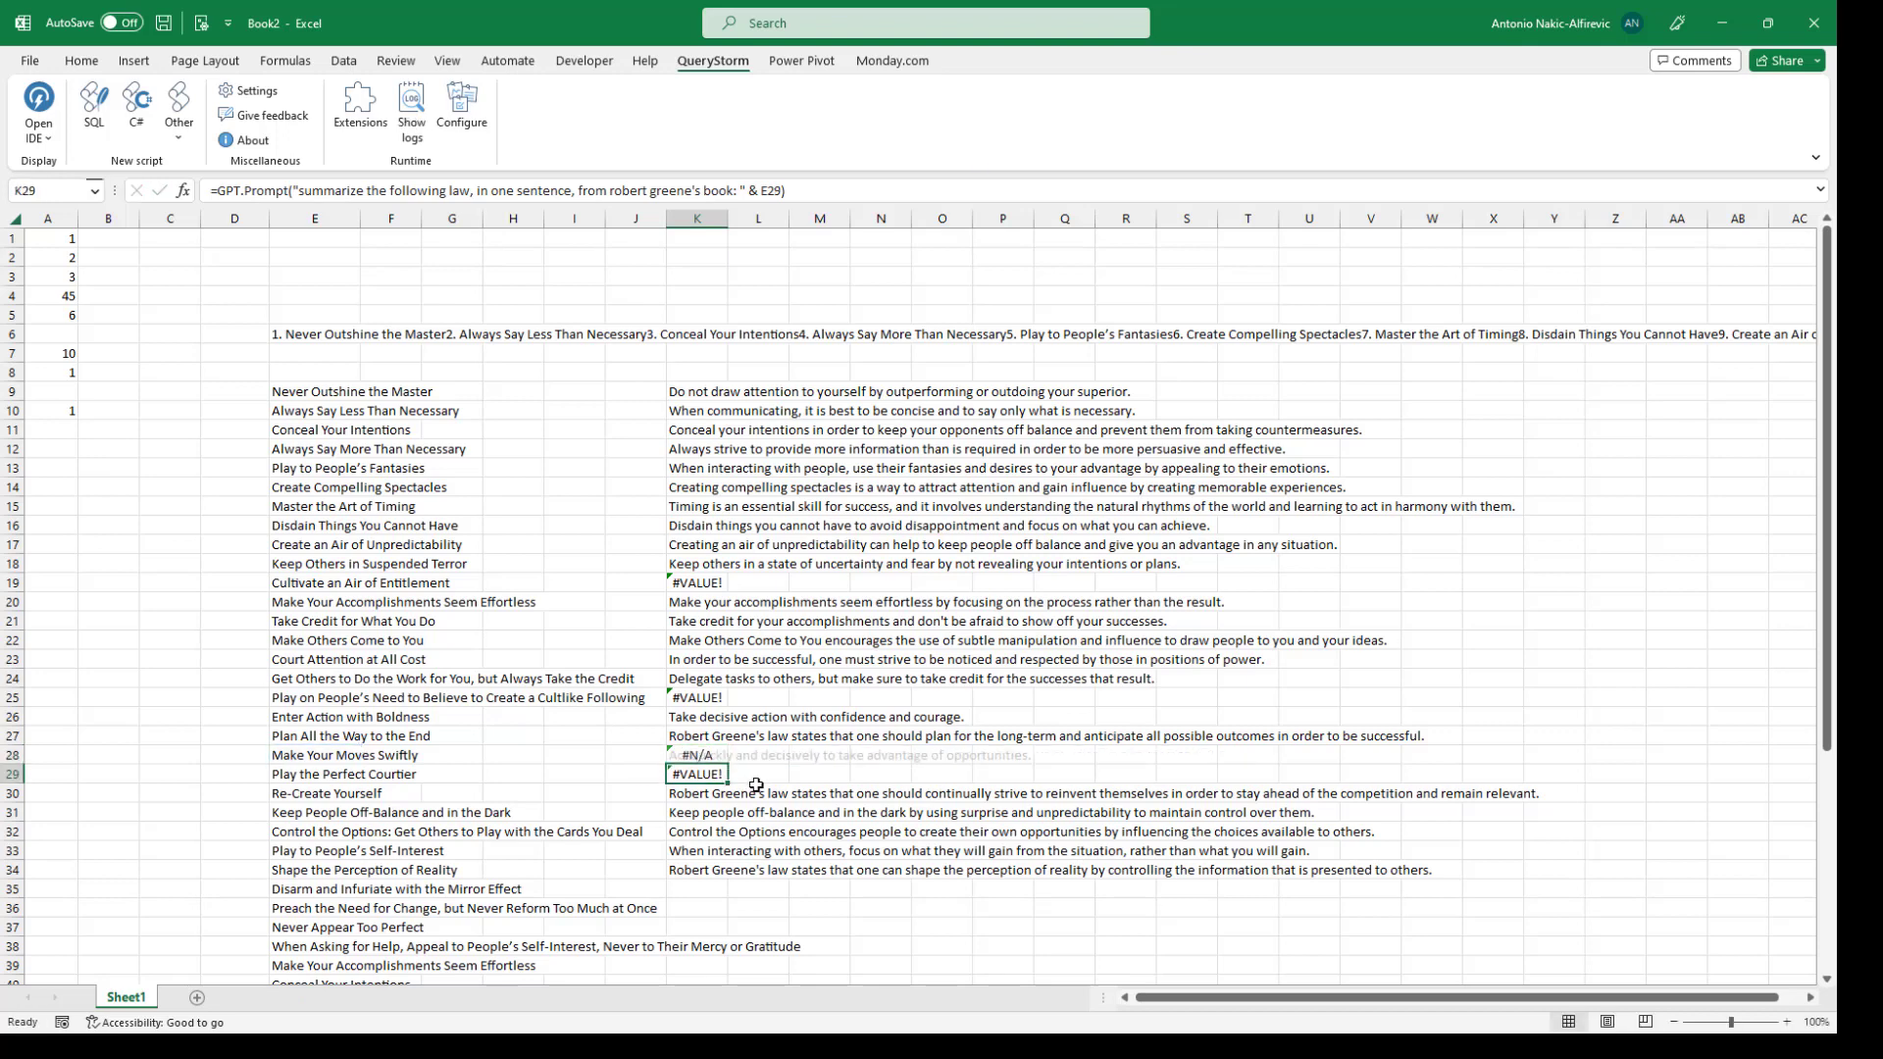
key("F2")
key("Return")
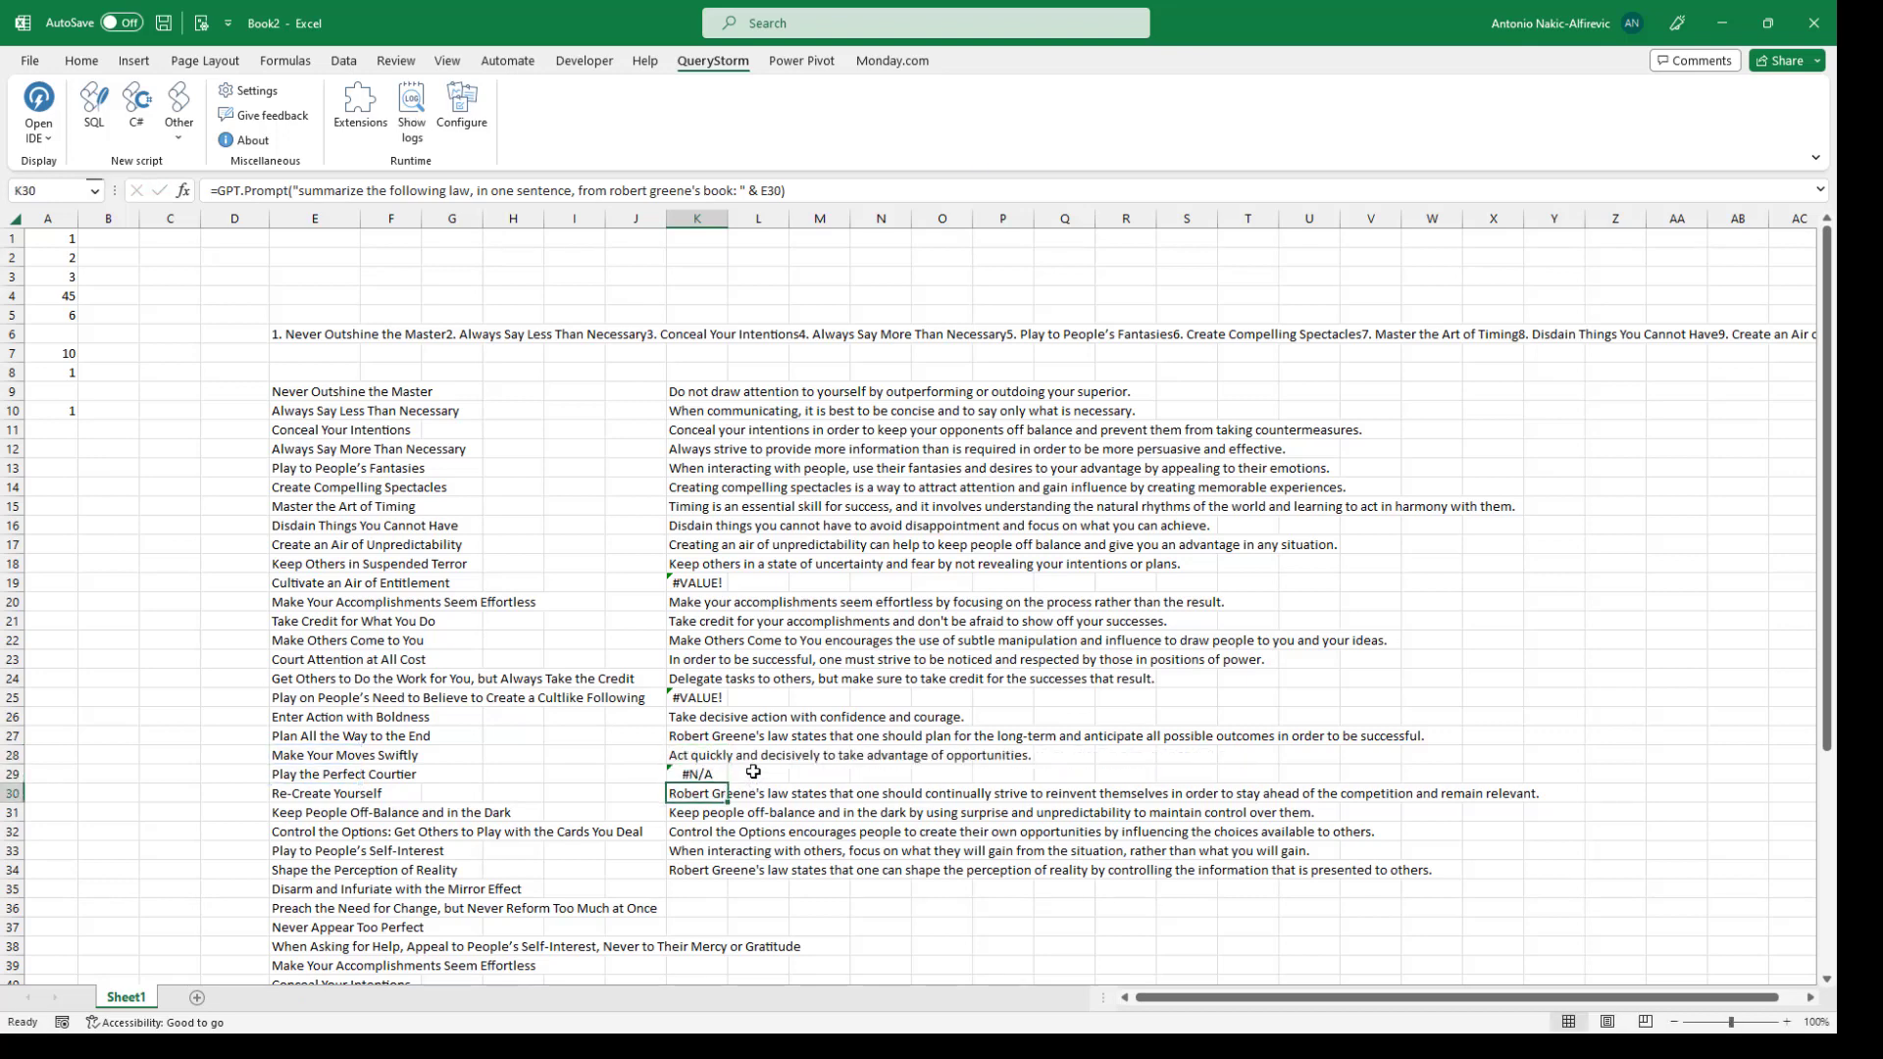
double_click(705, 583)
key("Return")
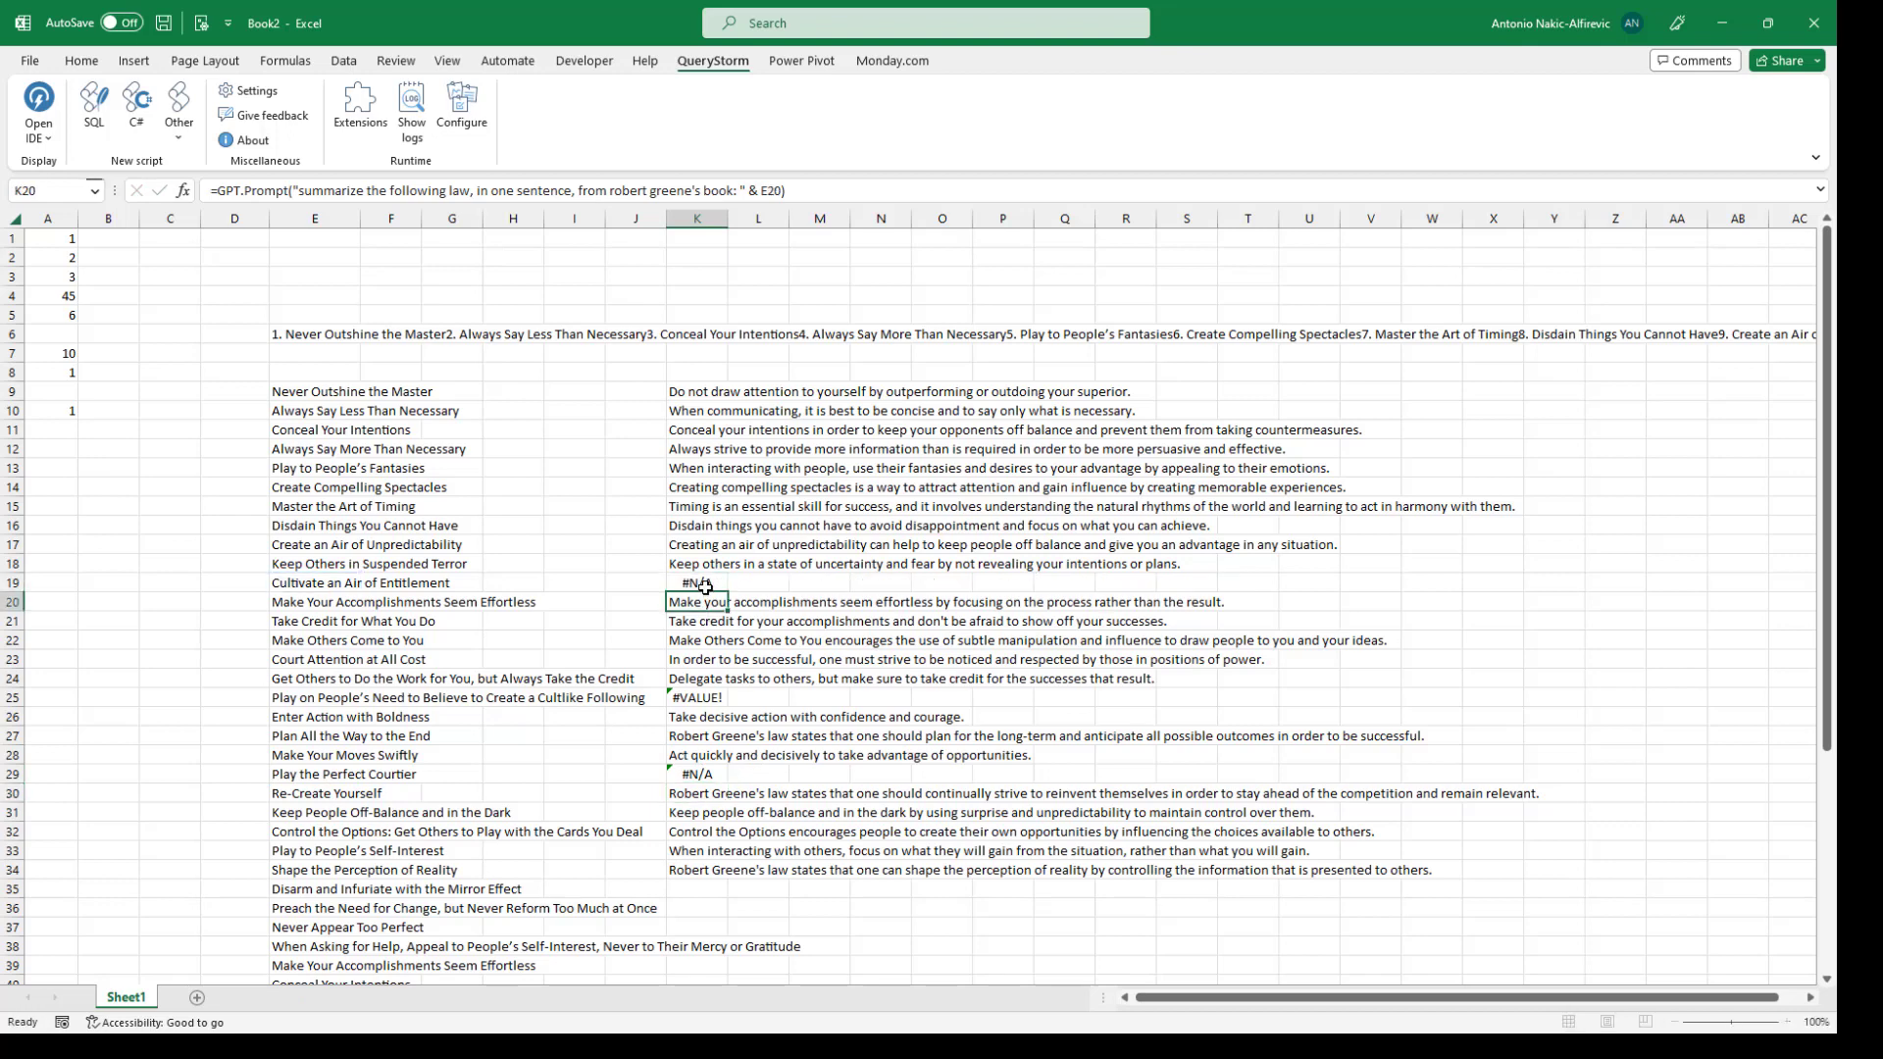
double_click(703, 699)
key("Return")
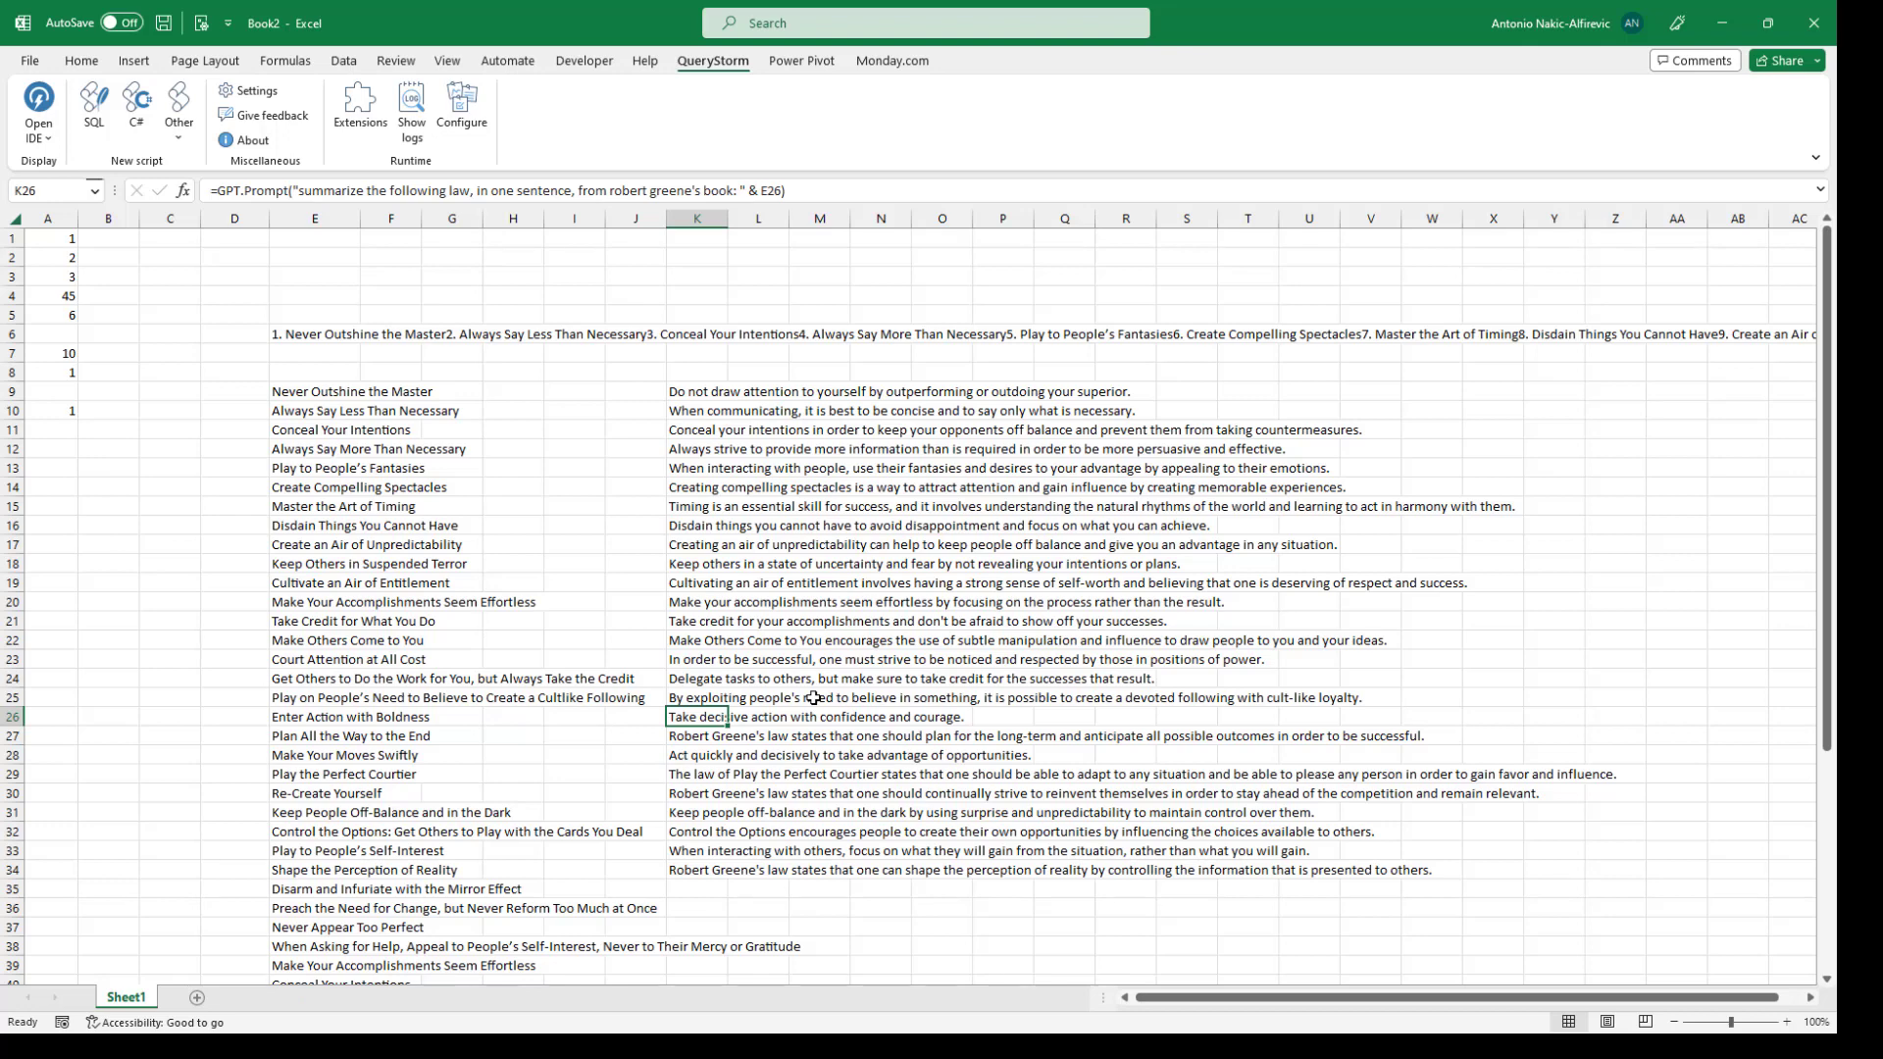
Step: Compare the laws listed in column E with their one-sentence summaries in column K
left_click_drag(334, 410, 334, 872)
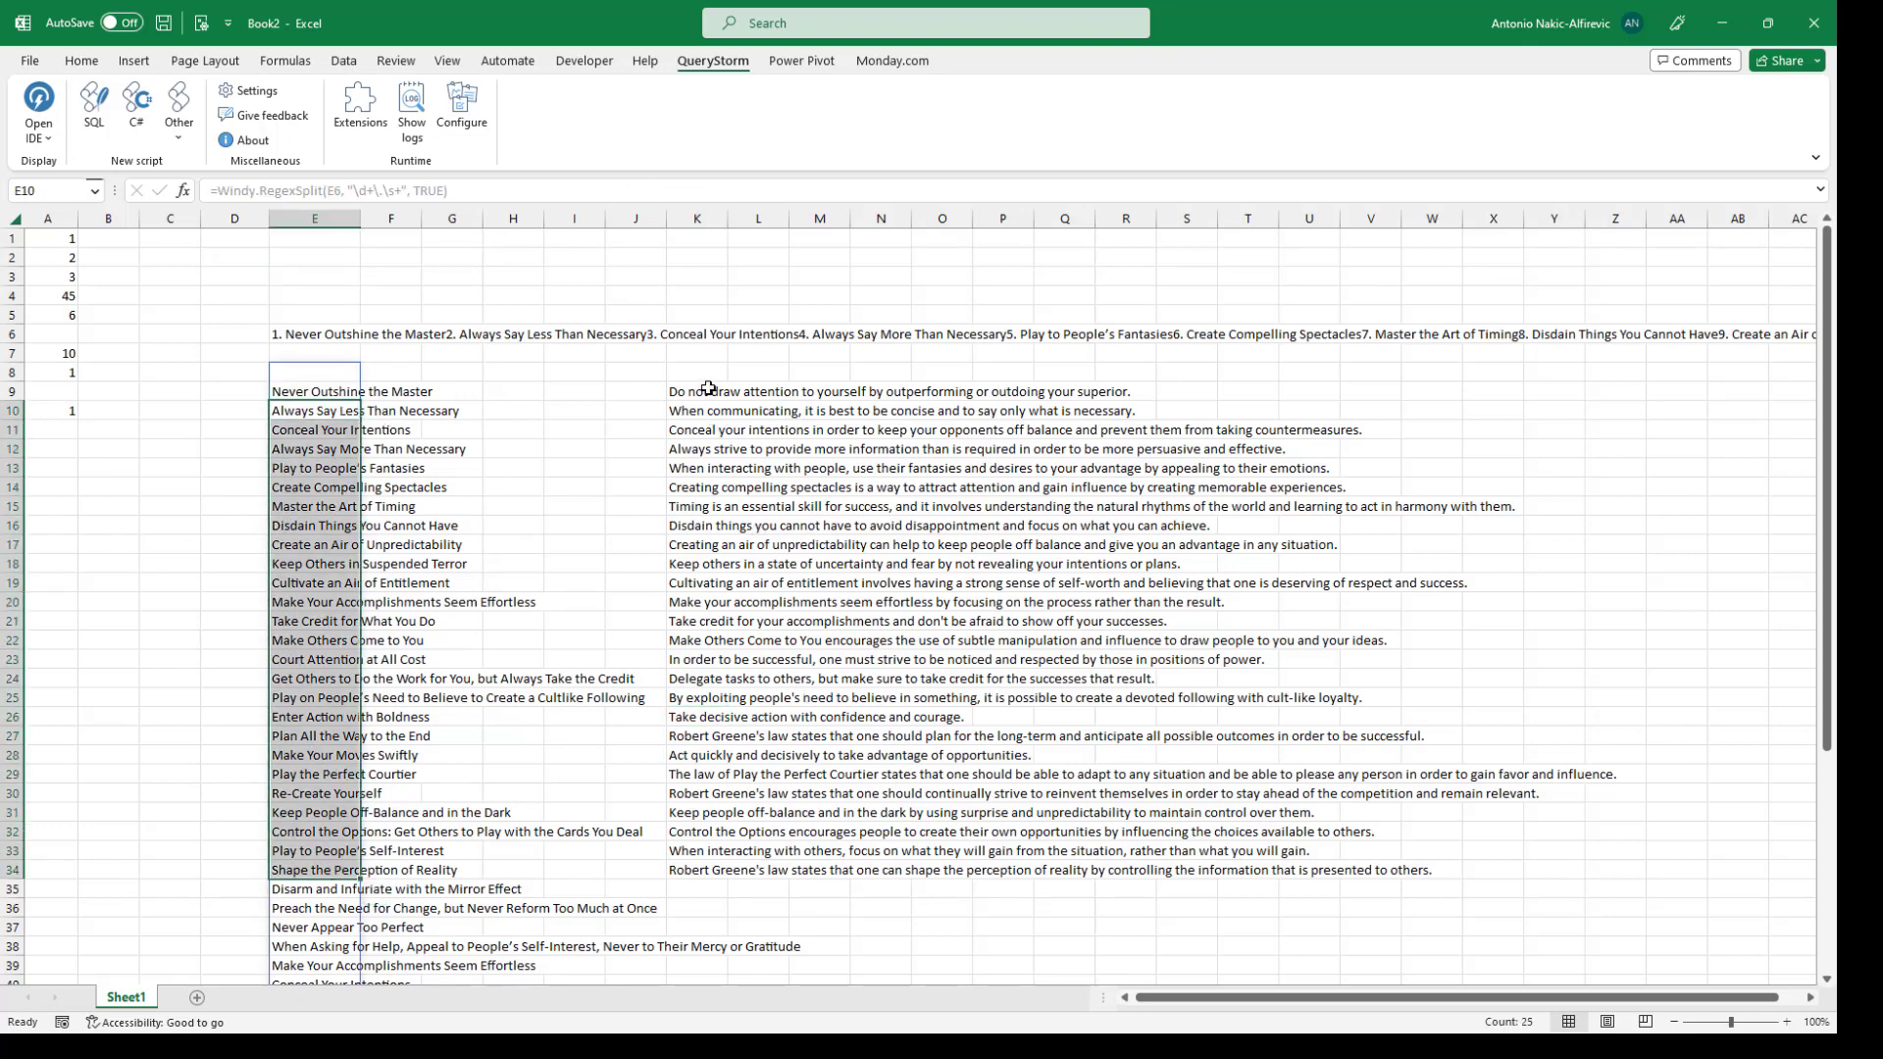
left_click_drag(702, 373, 1019, 371)
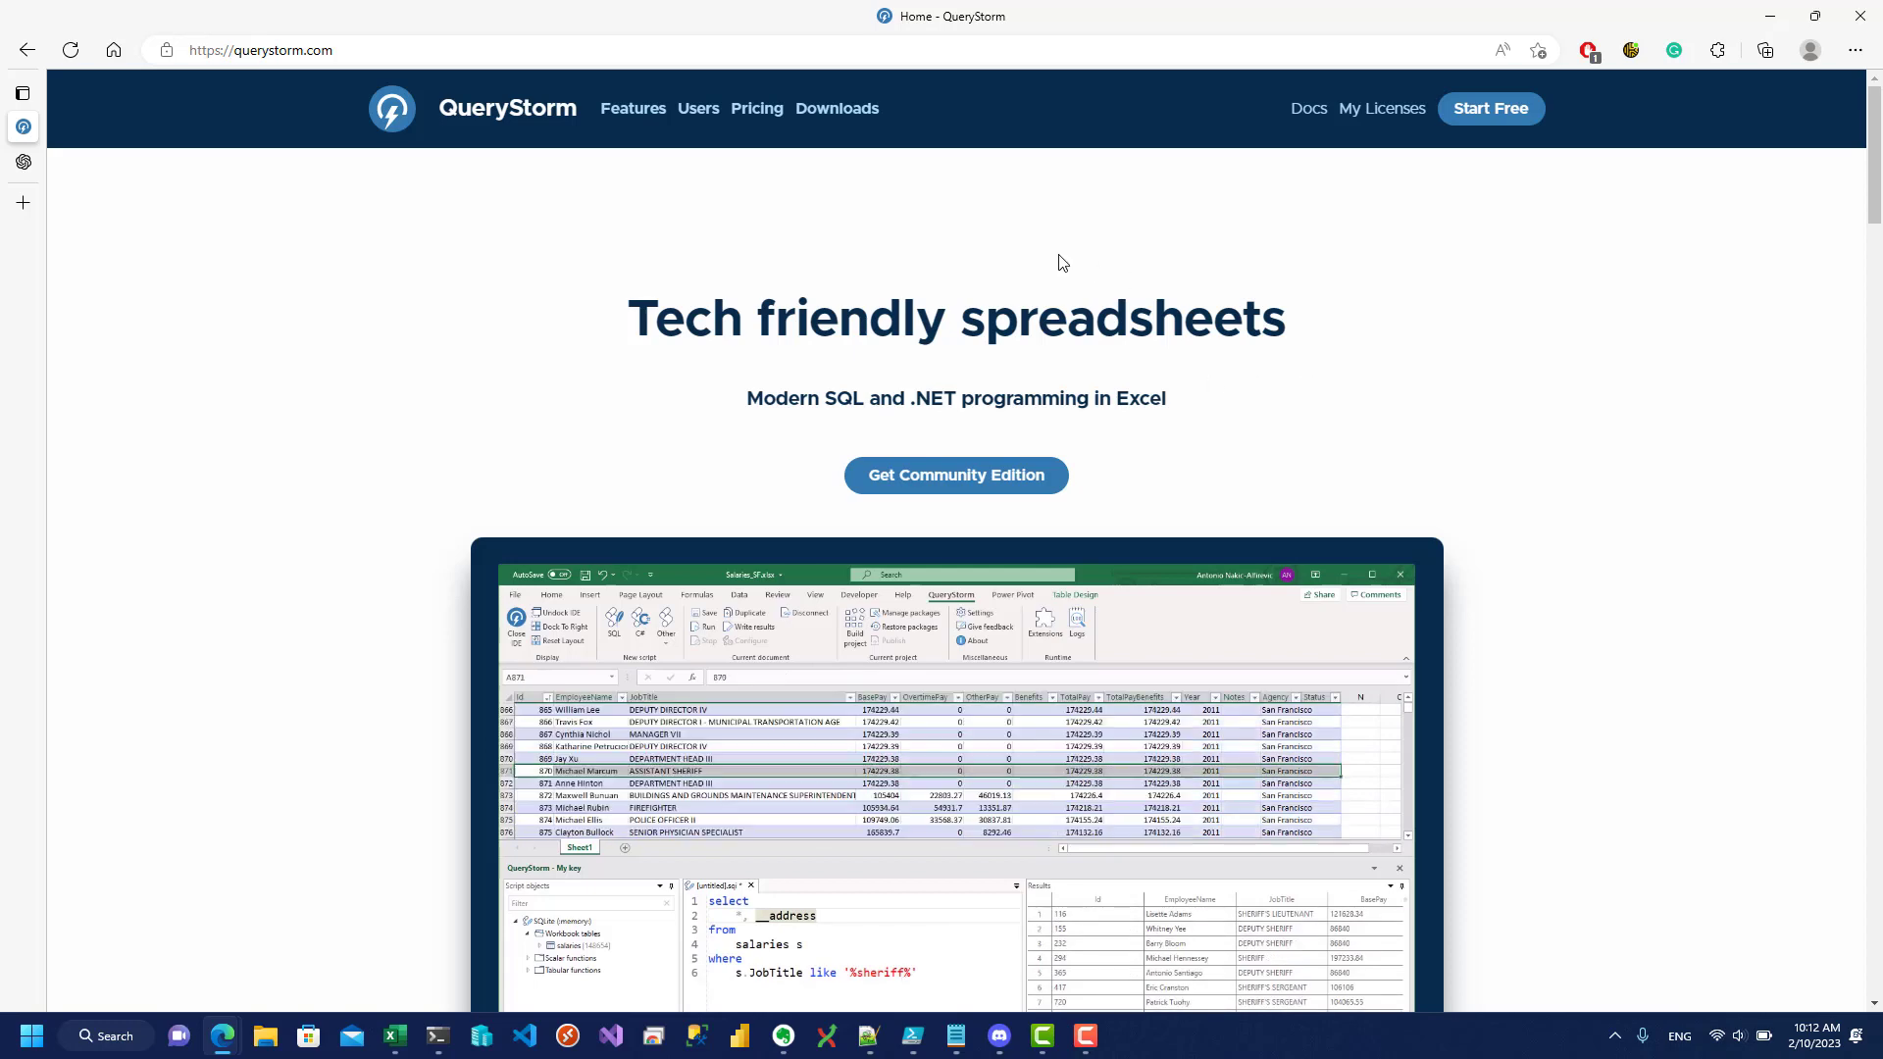
Step: Download the Runtime installer from the QueryStorm website in the browser and switch back to Excel
left_click(834, 111)
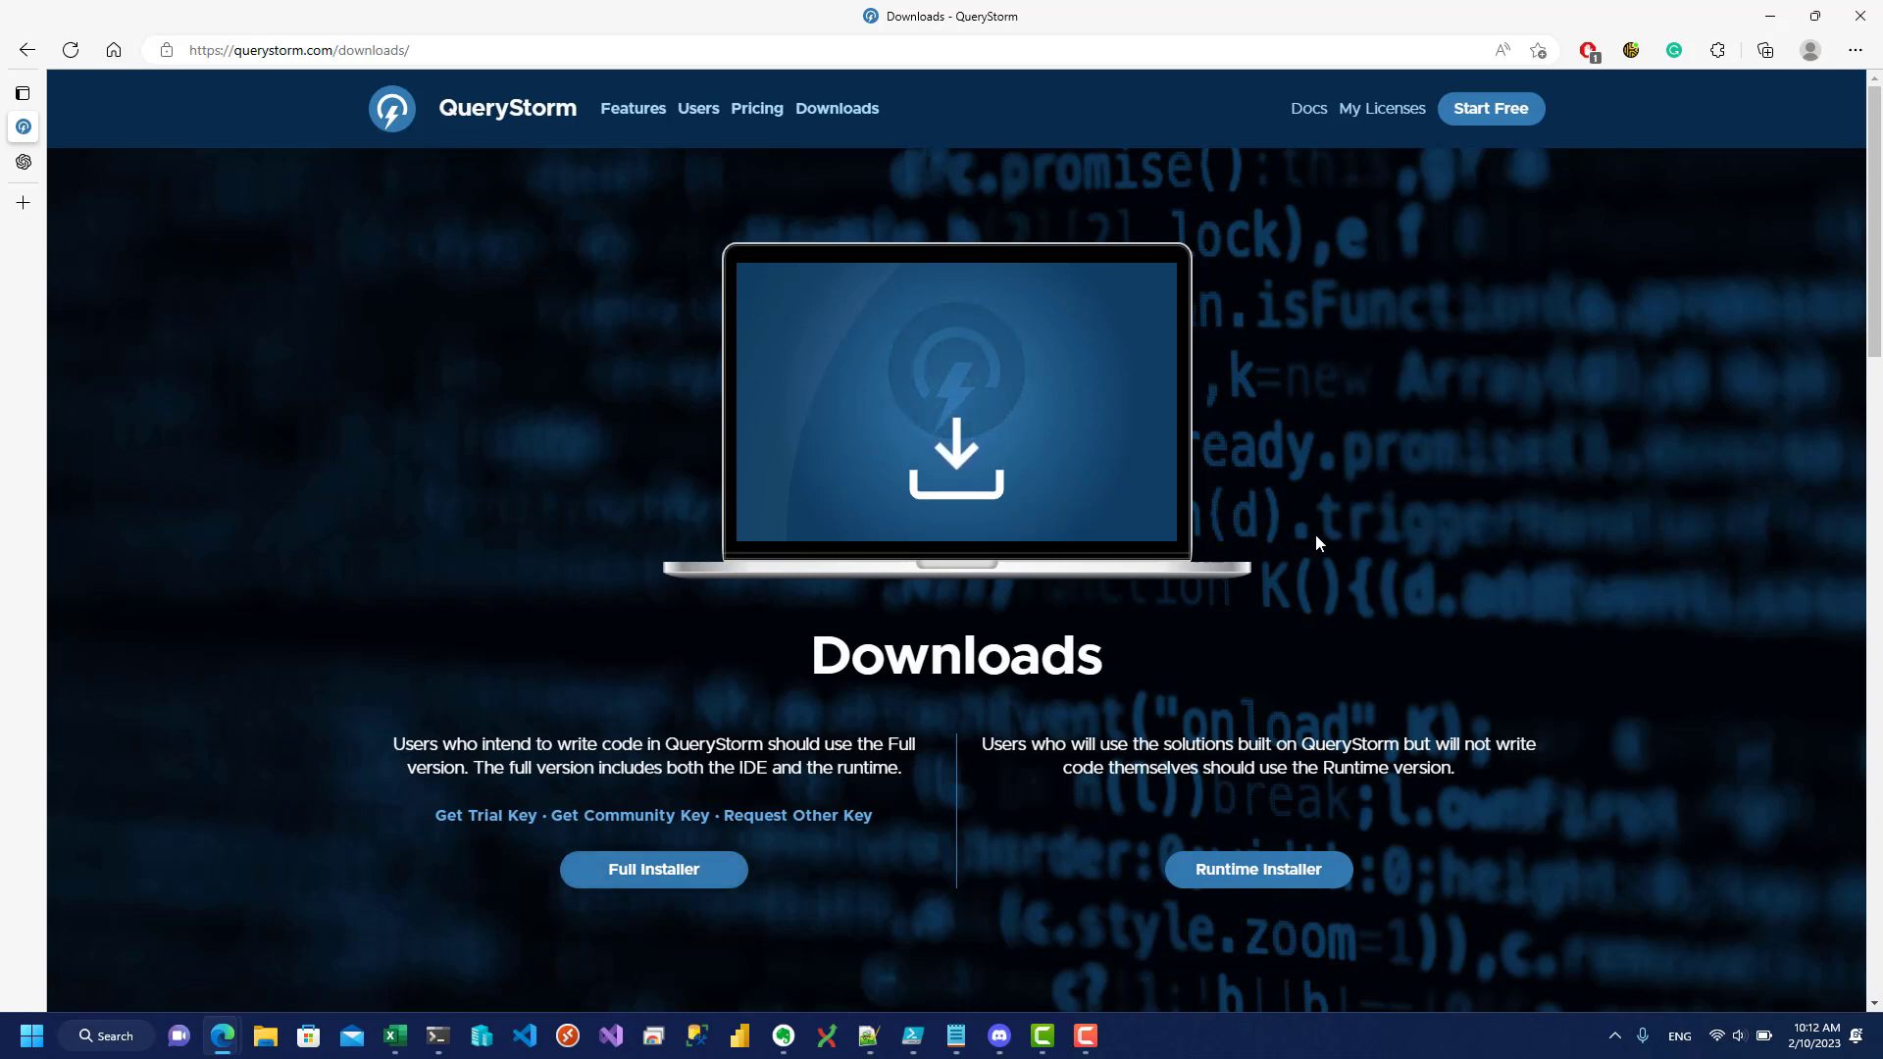
left_click(1288, 885)
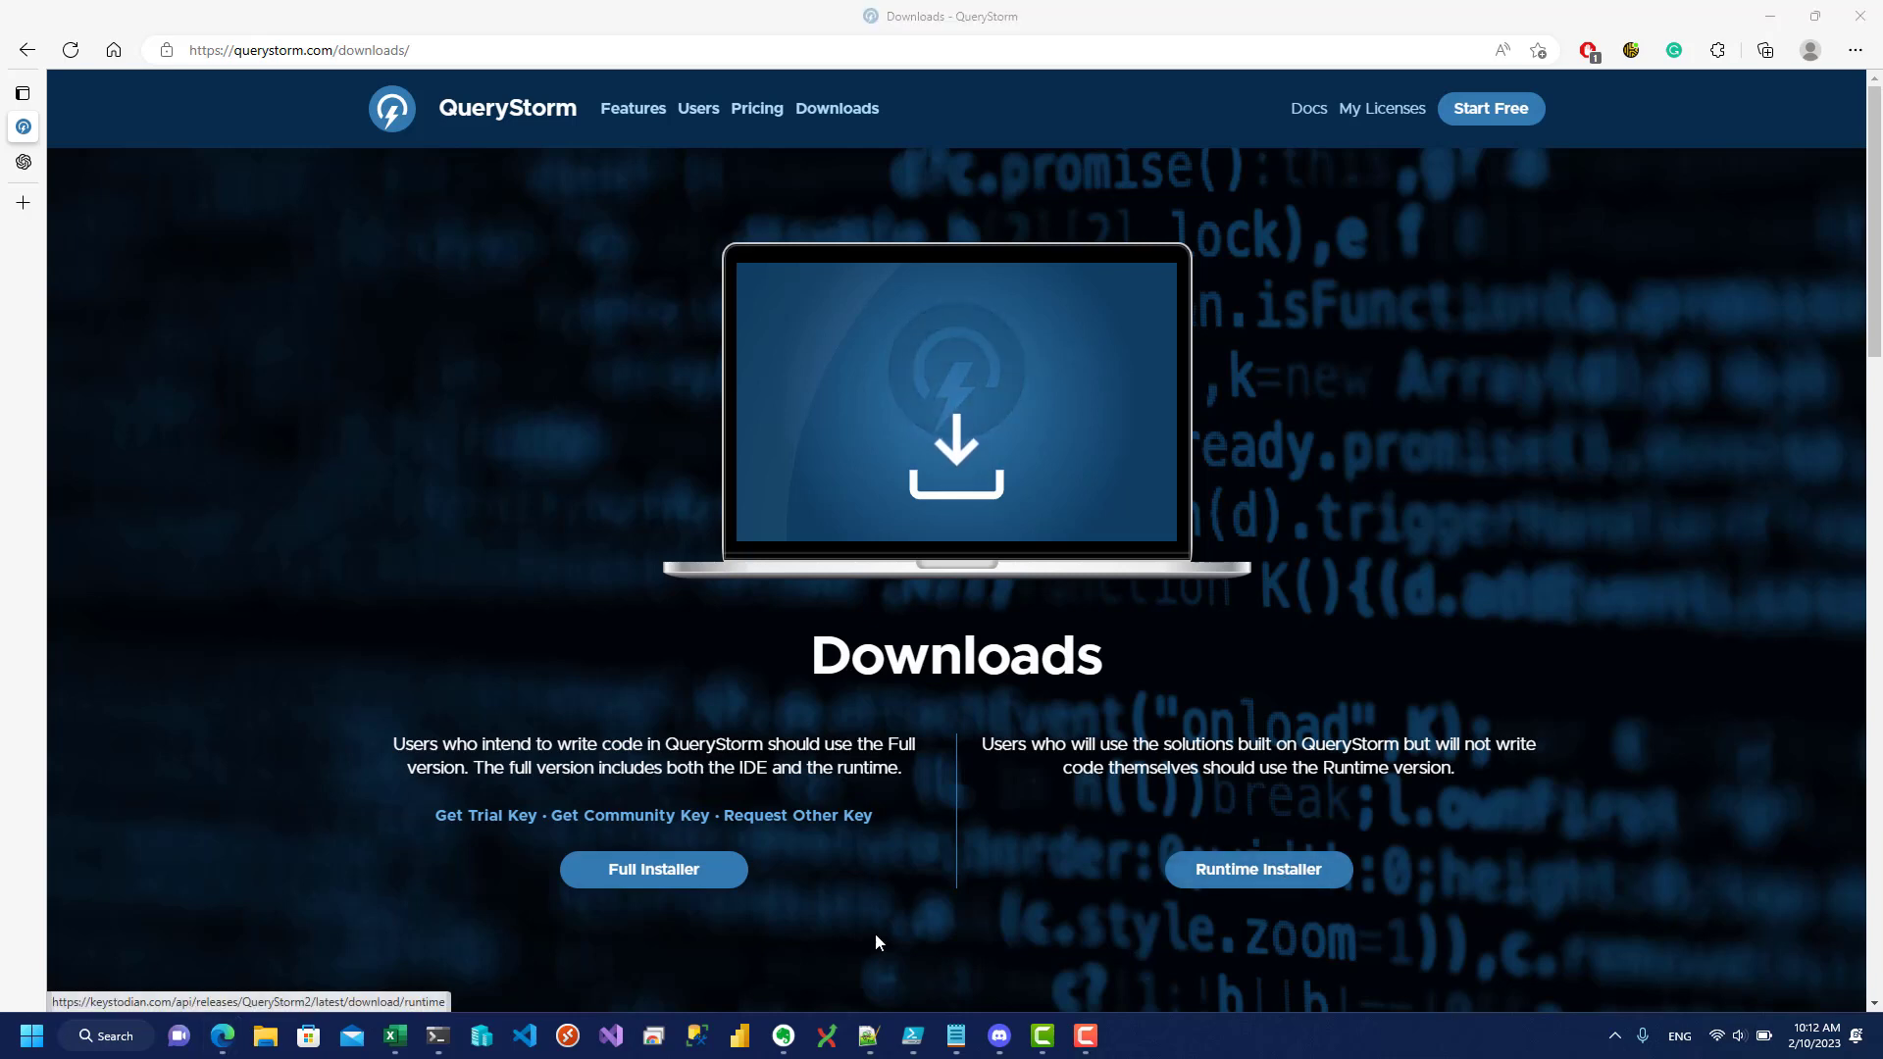
left_click(394, 1035)
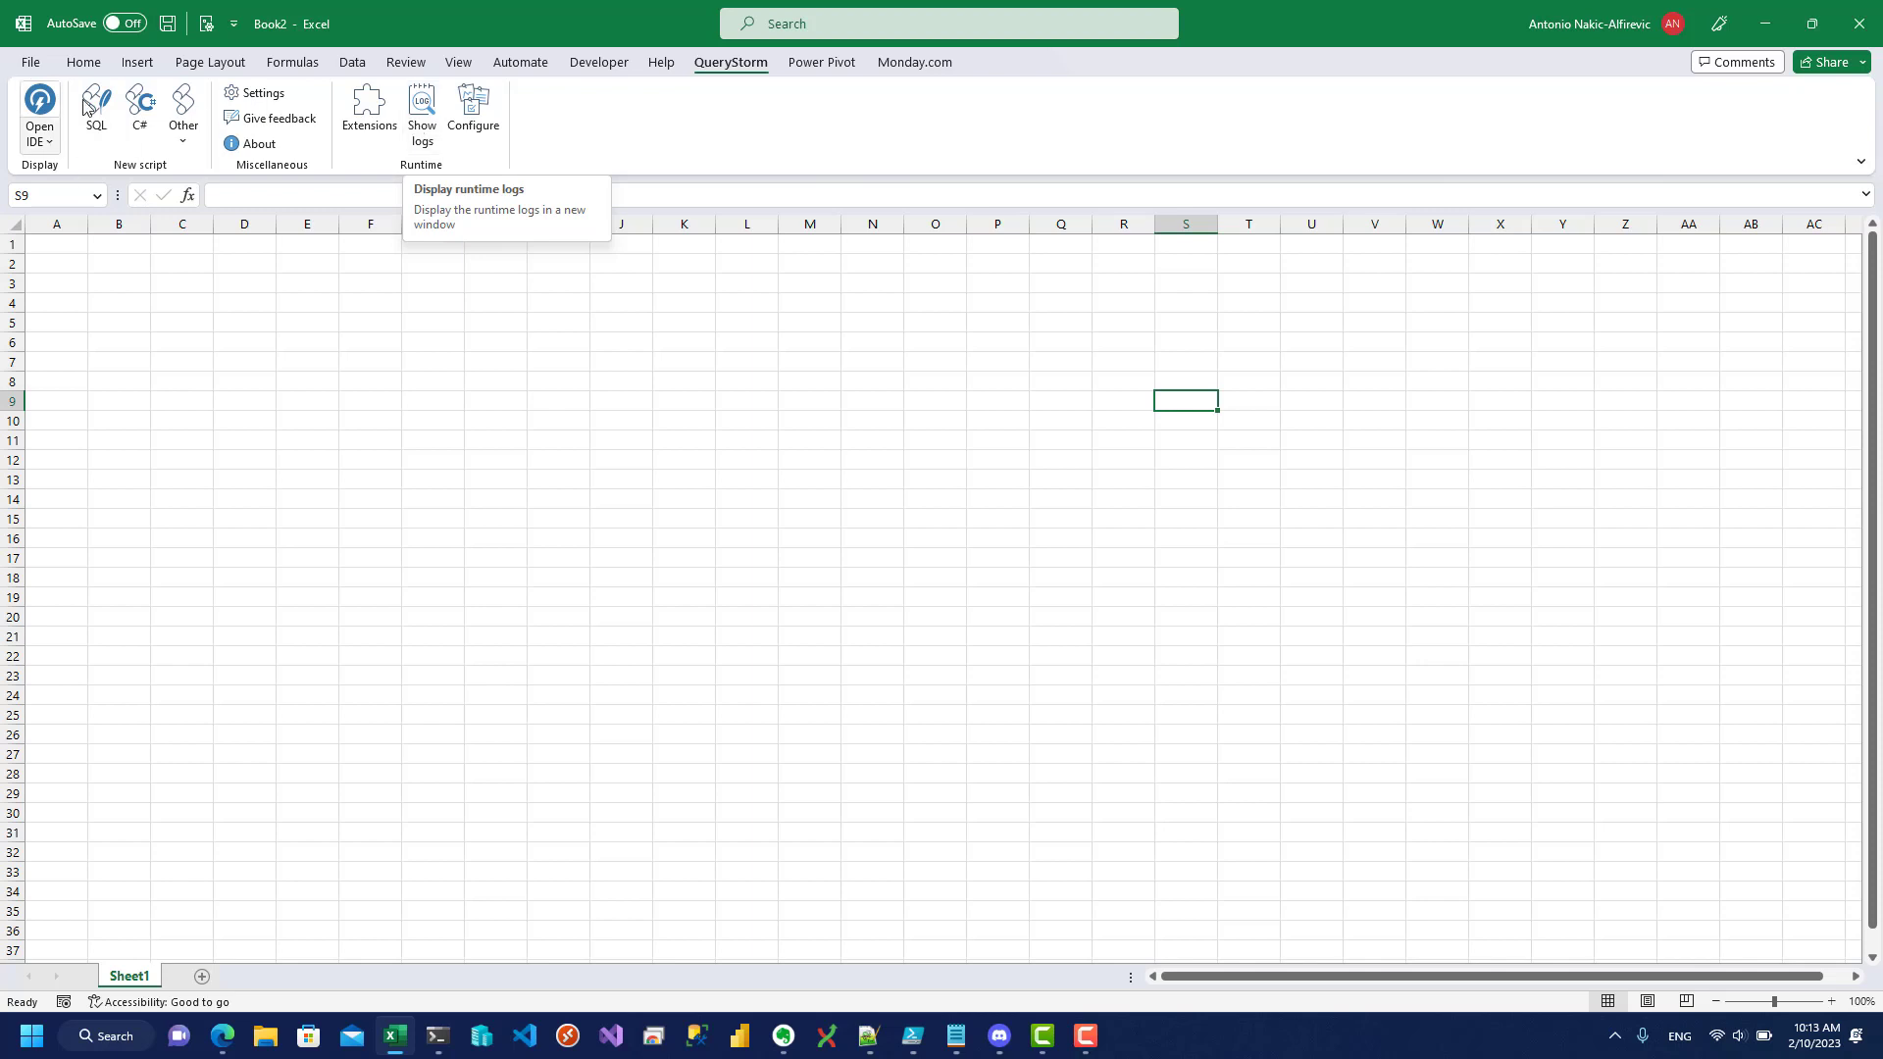
left_click(450, 360)
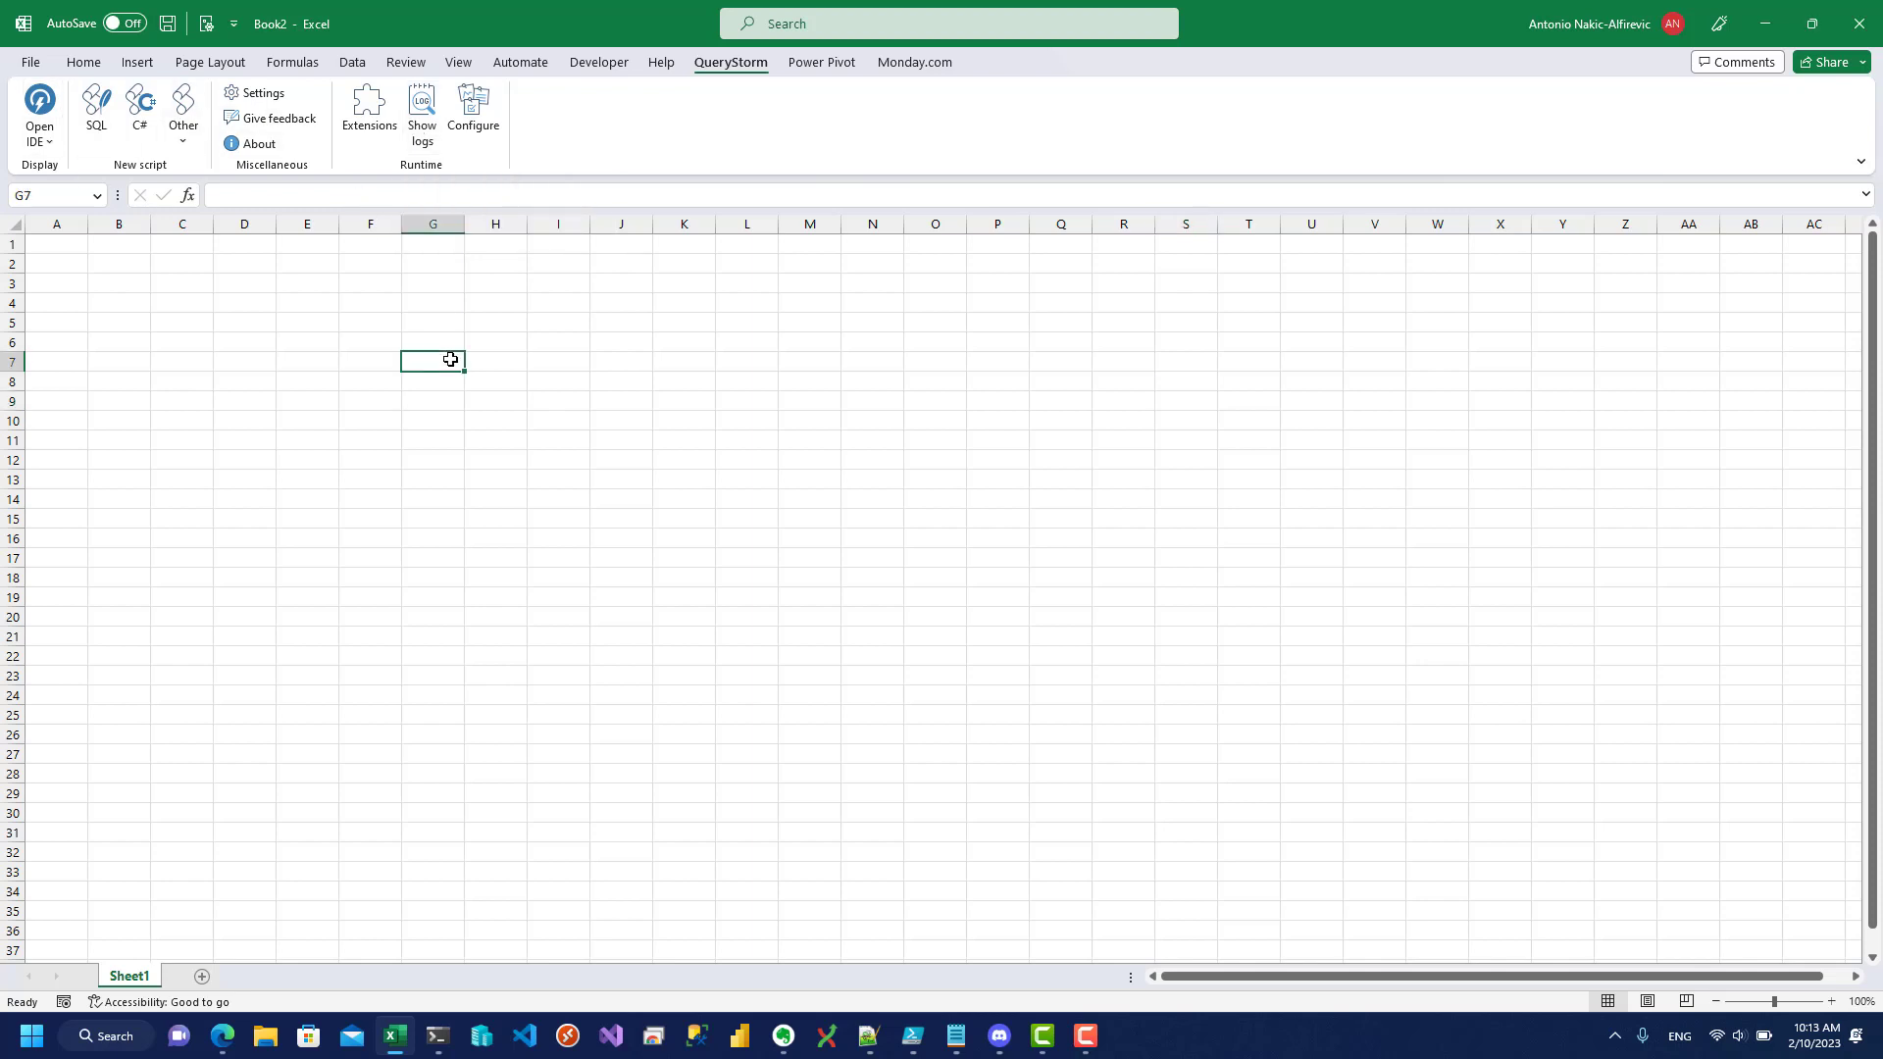
type("=promt")
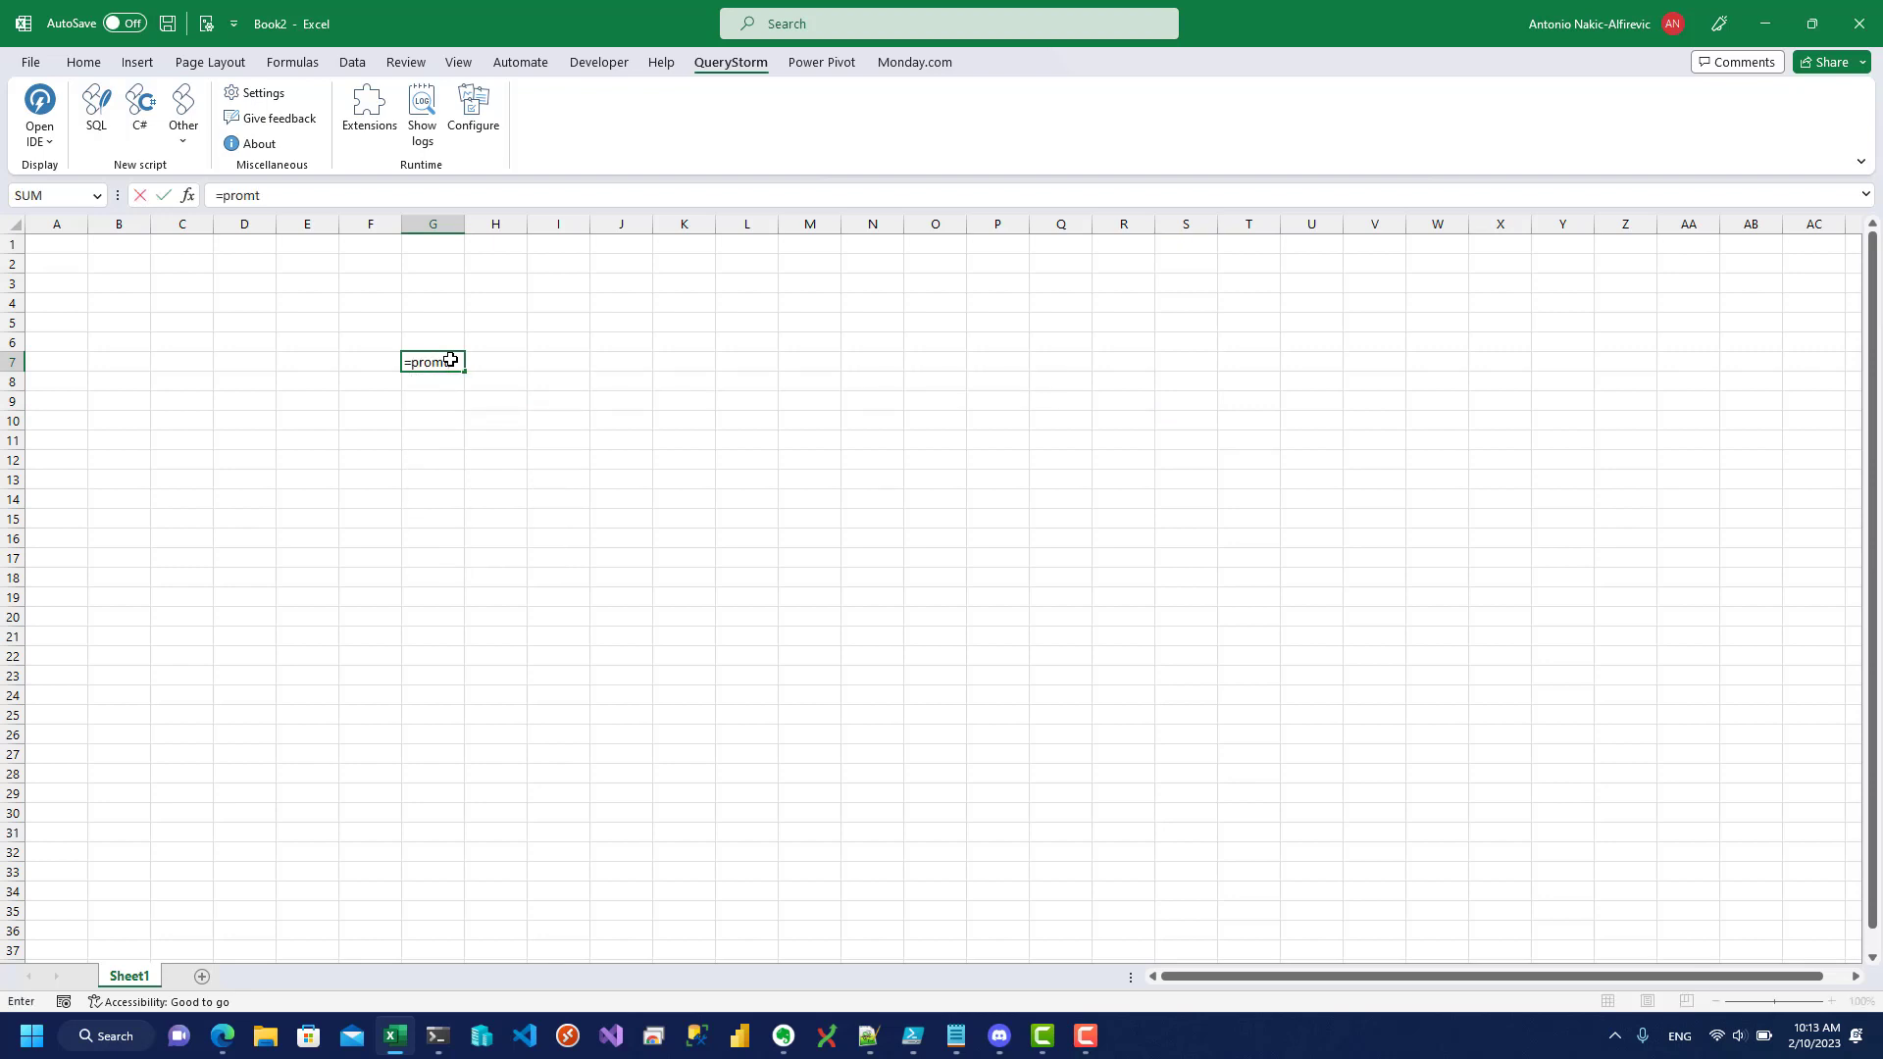
key("Escape")
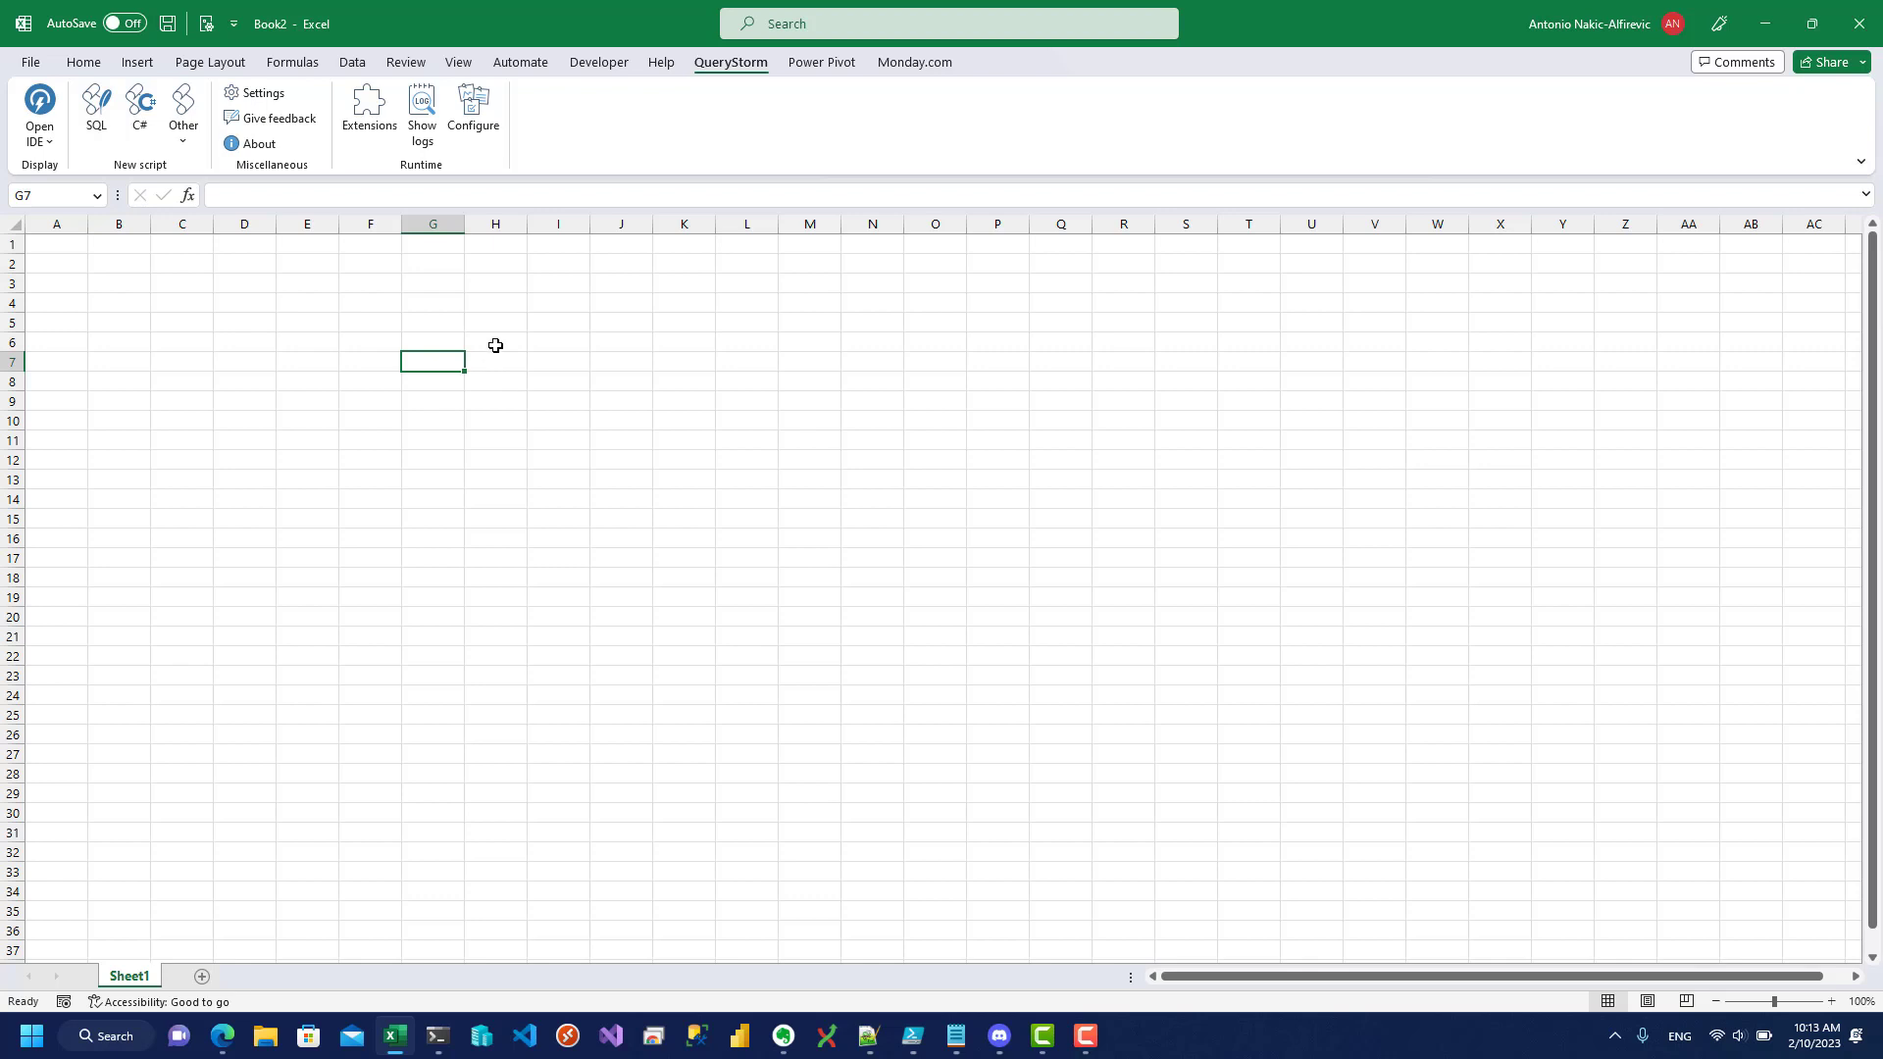
Step: Install the GPT package from the online QueryStorm extensions and close the extension manager
left_click(370, 125)
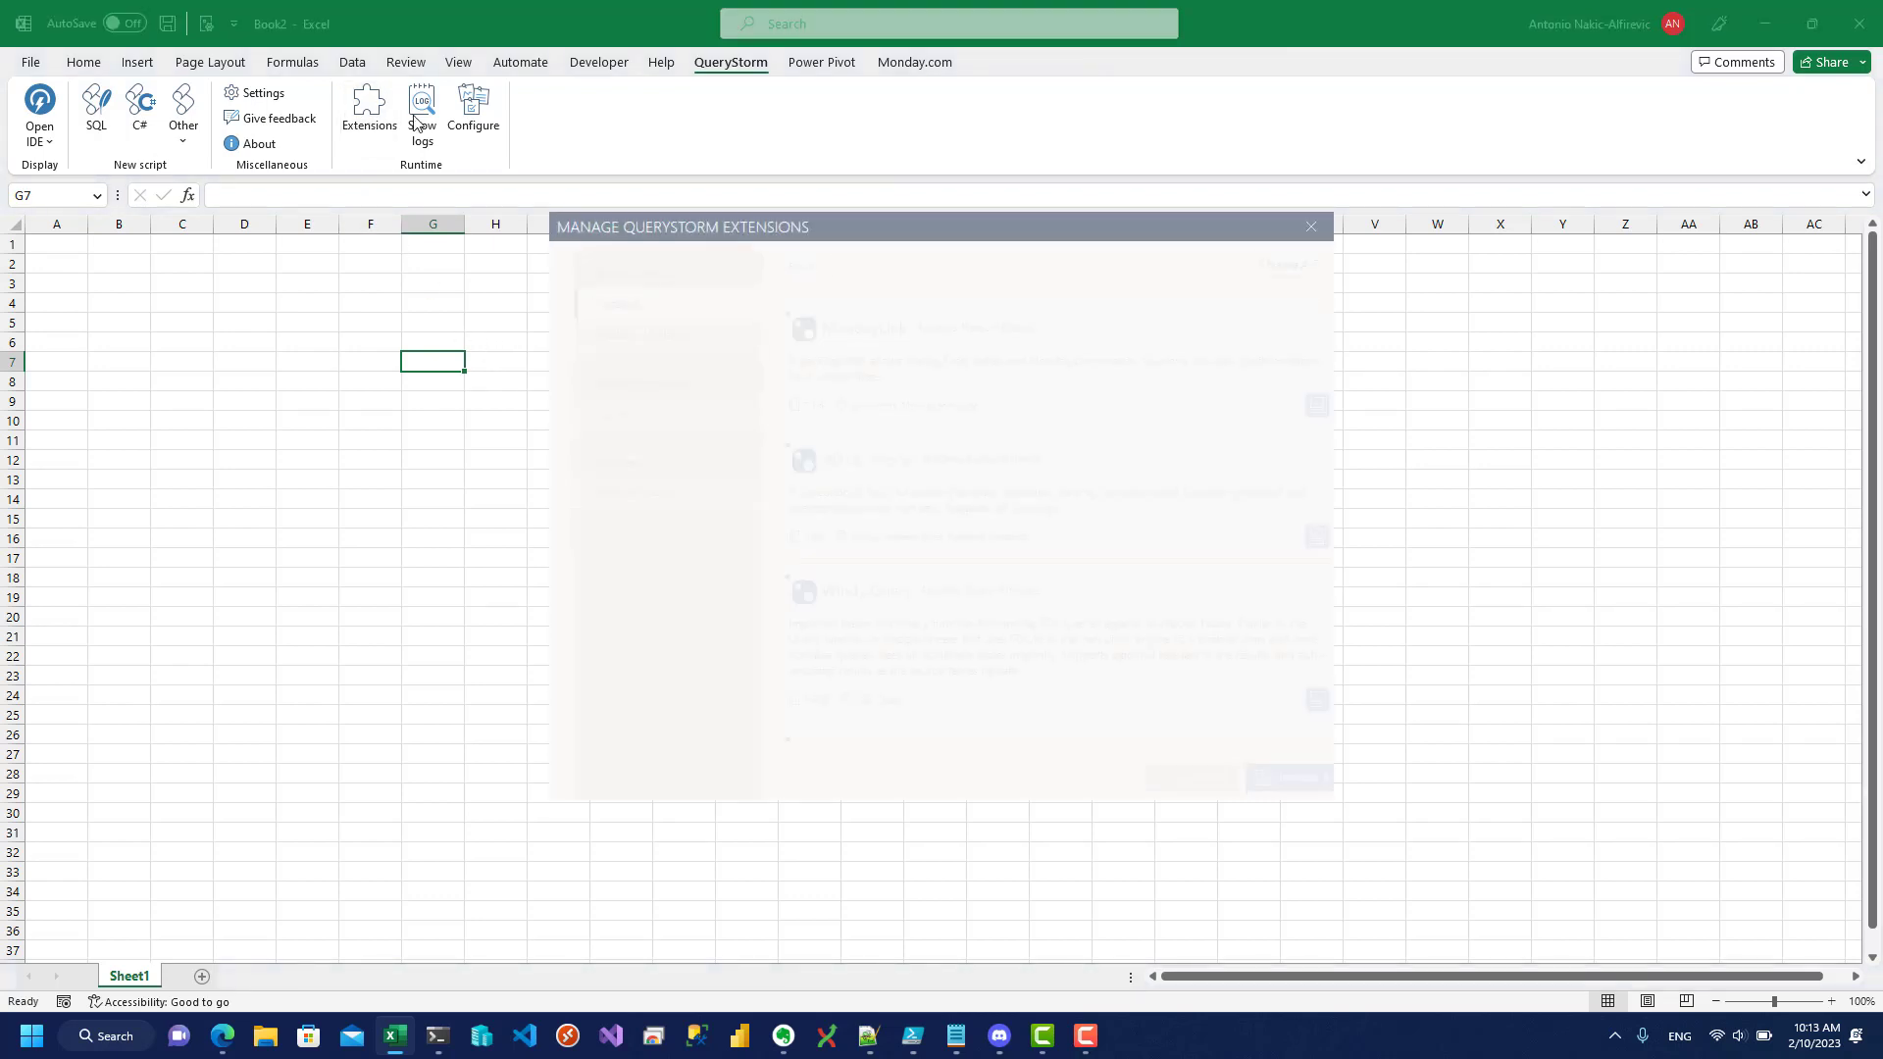
left_click(644, 413)
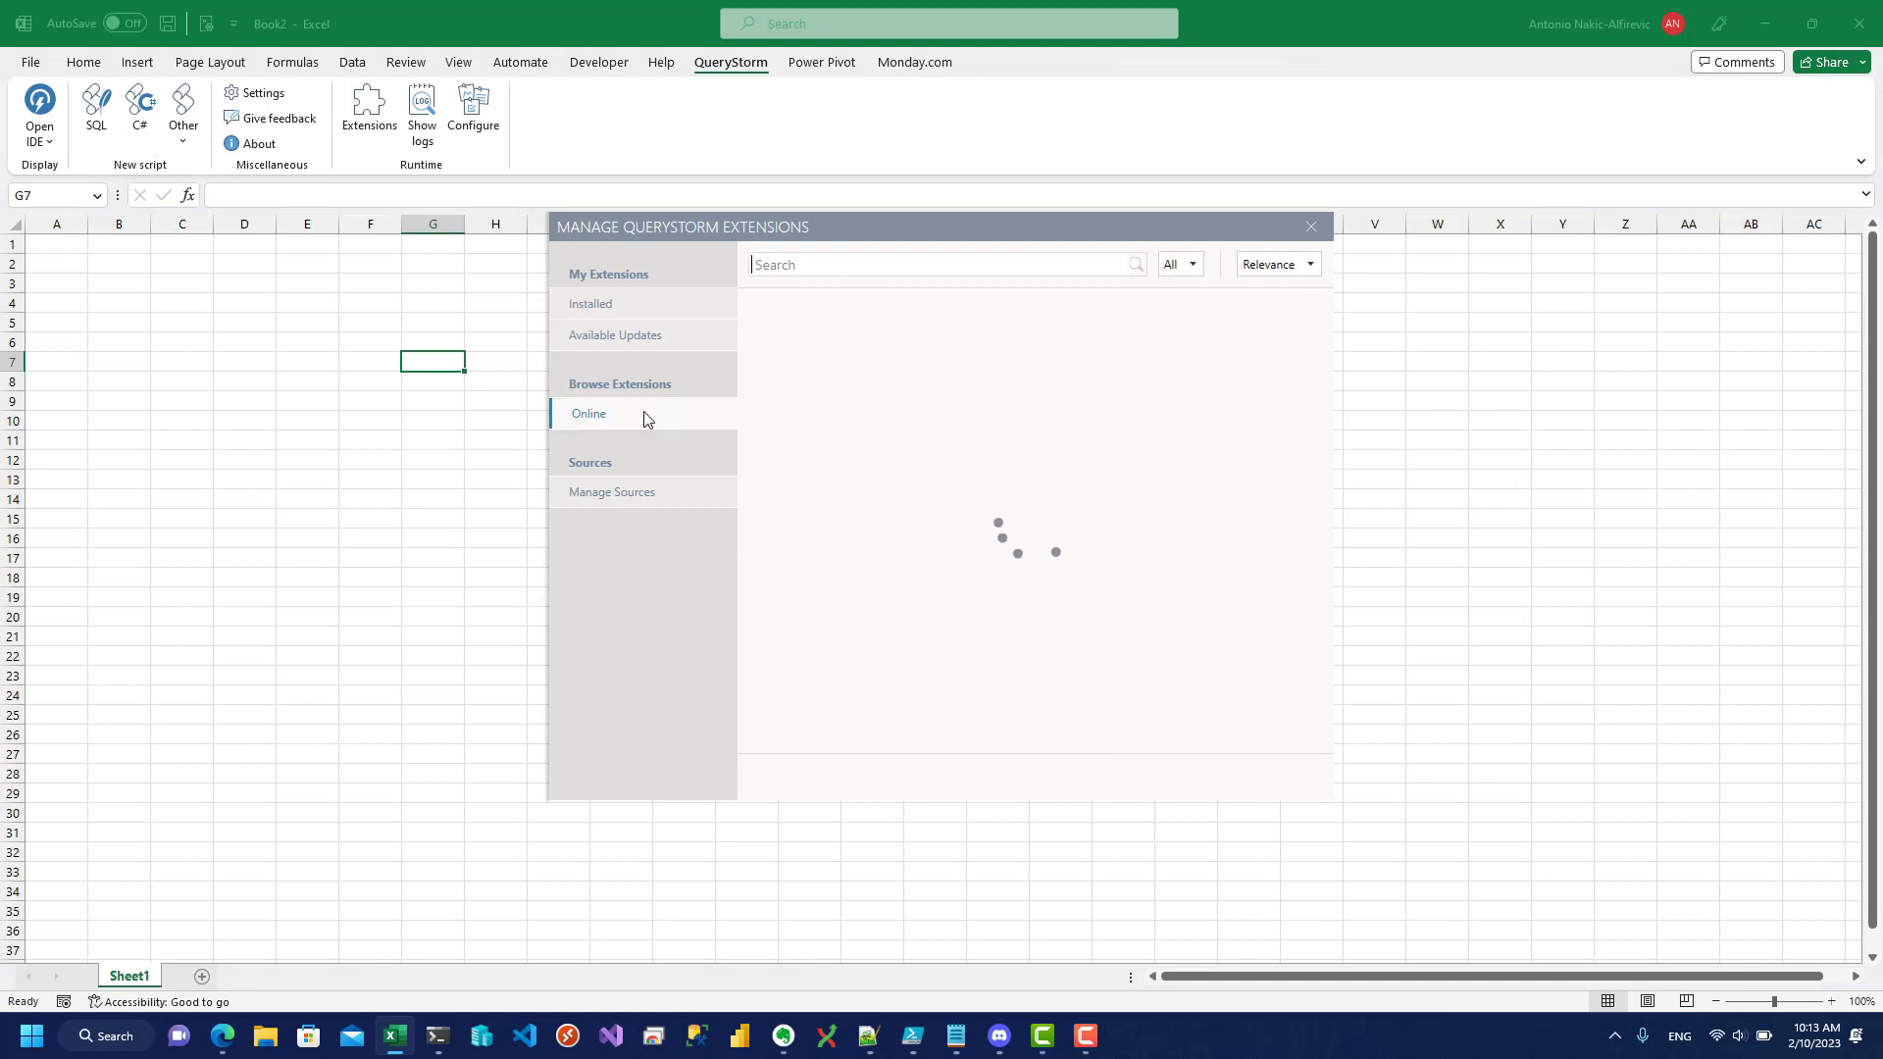
mouse_move(817, 339)
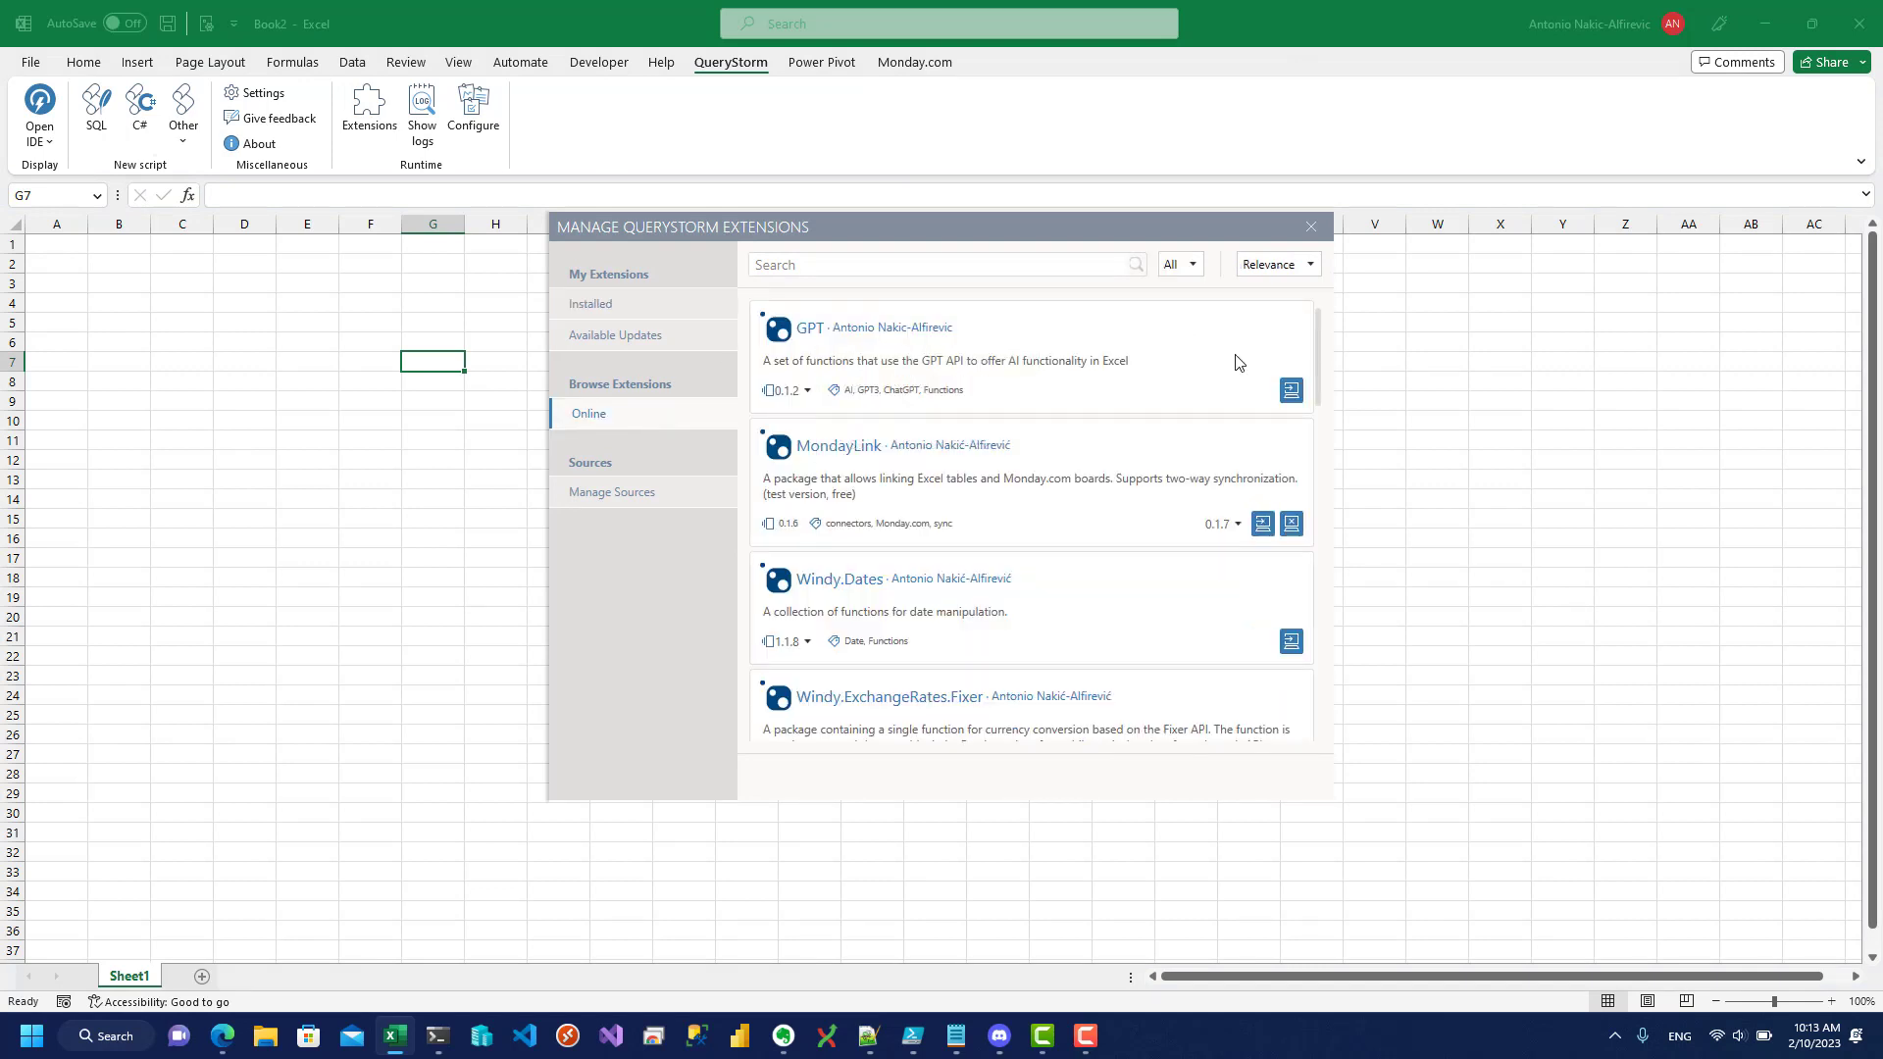
left_click(1291, 390)
left_click(1308, 232)
Step: Enter a GPT.Prompt formula with the input "this is a test" in G7 and check its result
type("=")
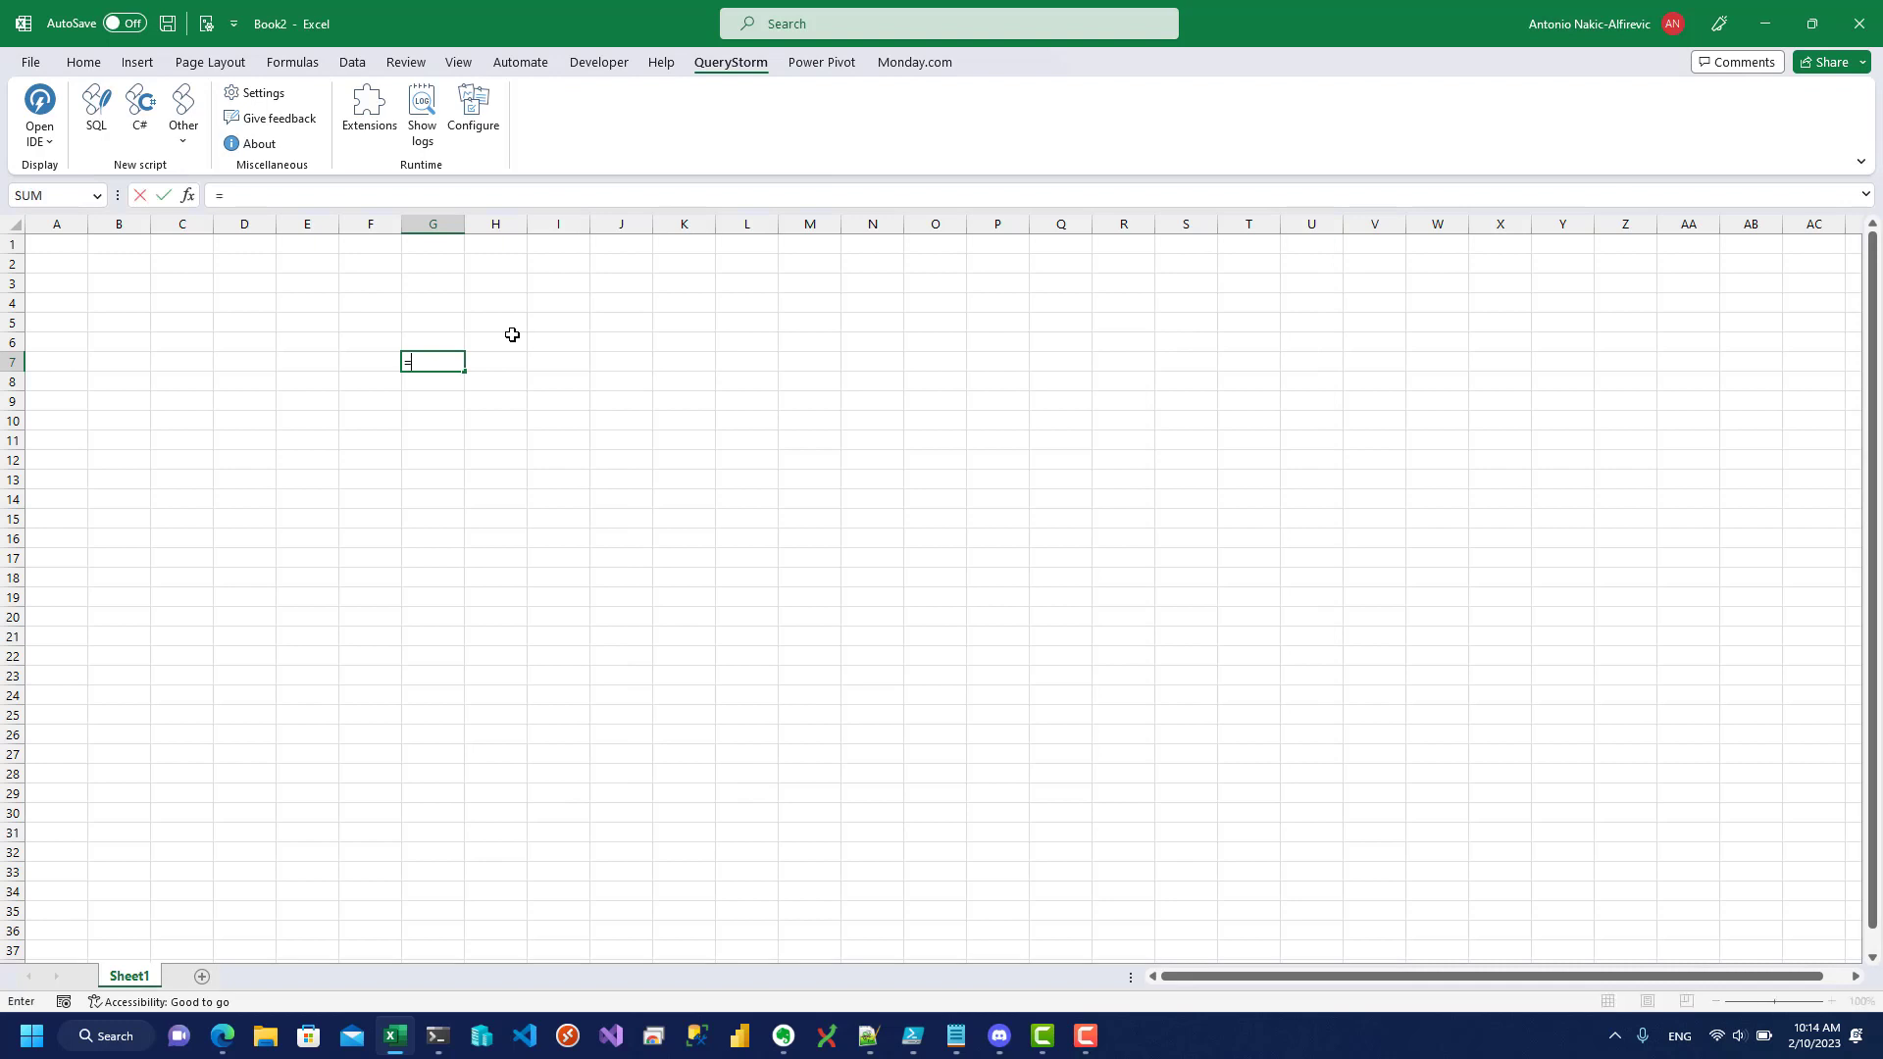
type("gpt")
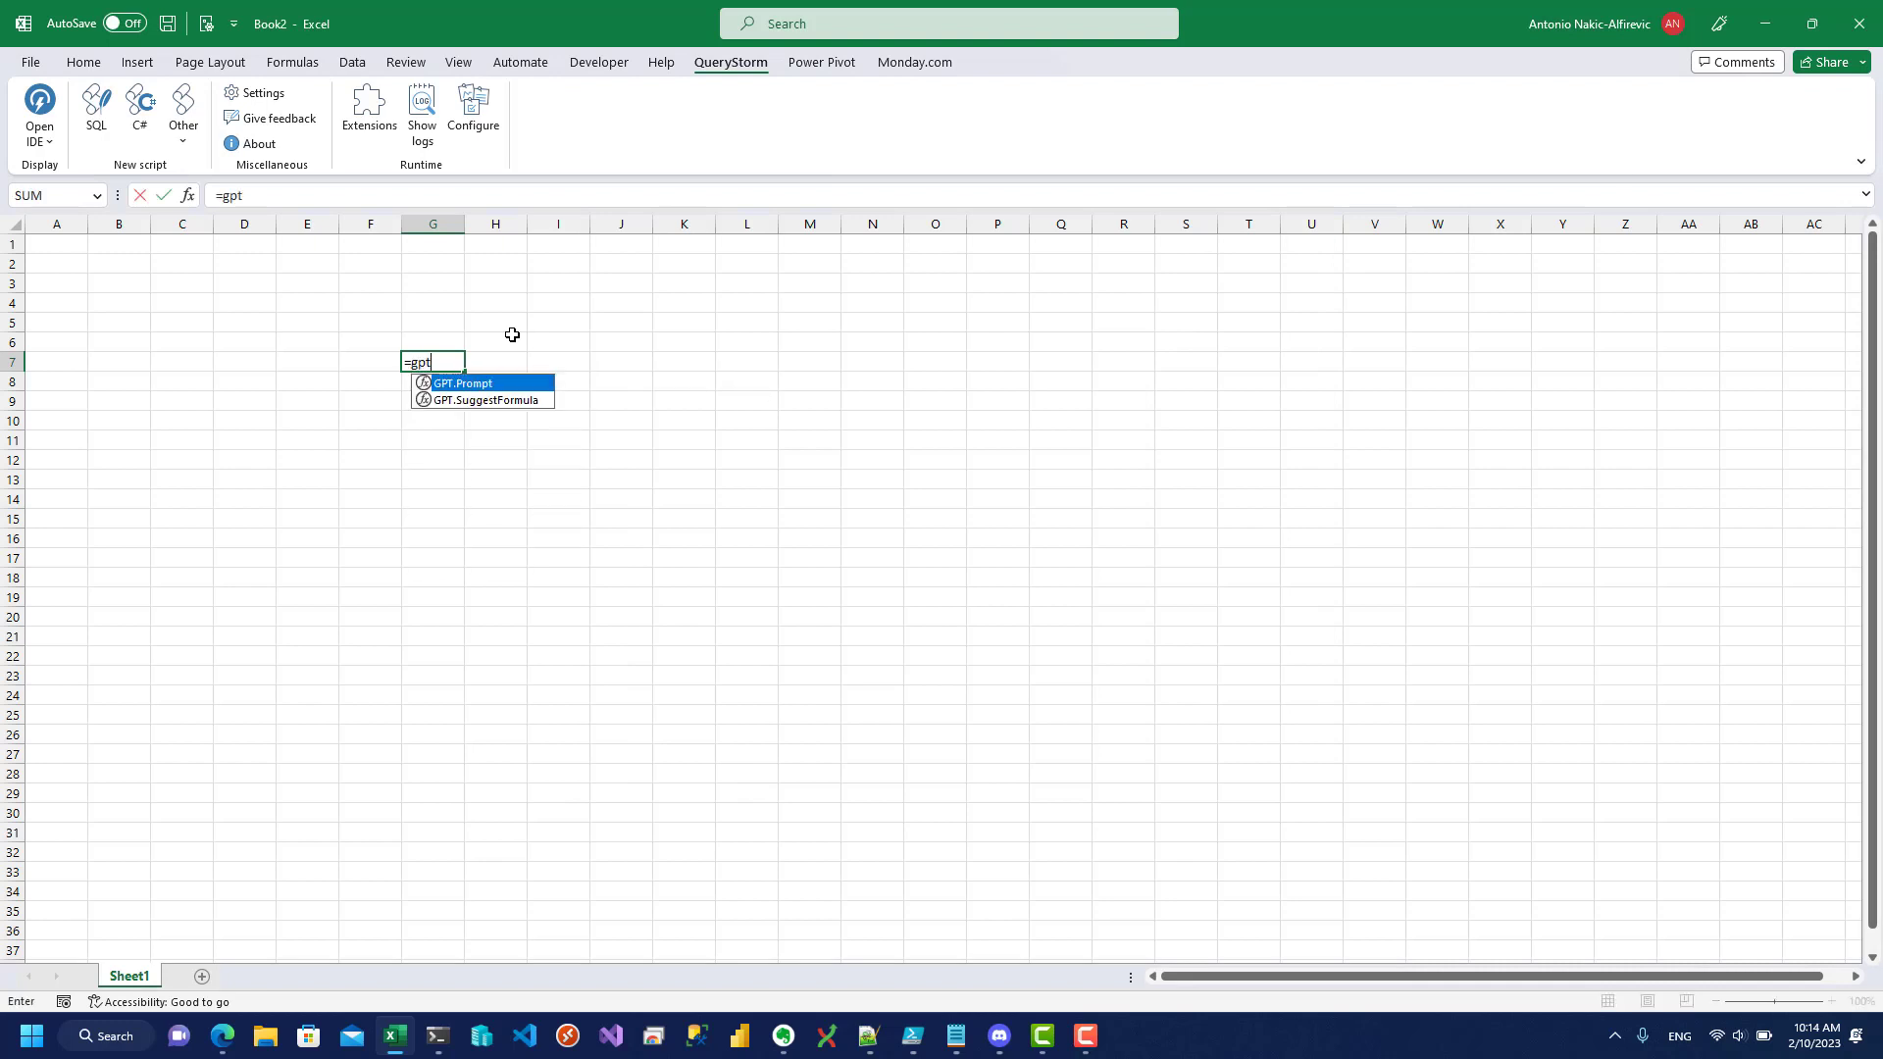
key("Tab")
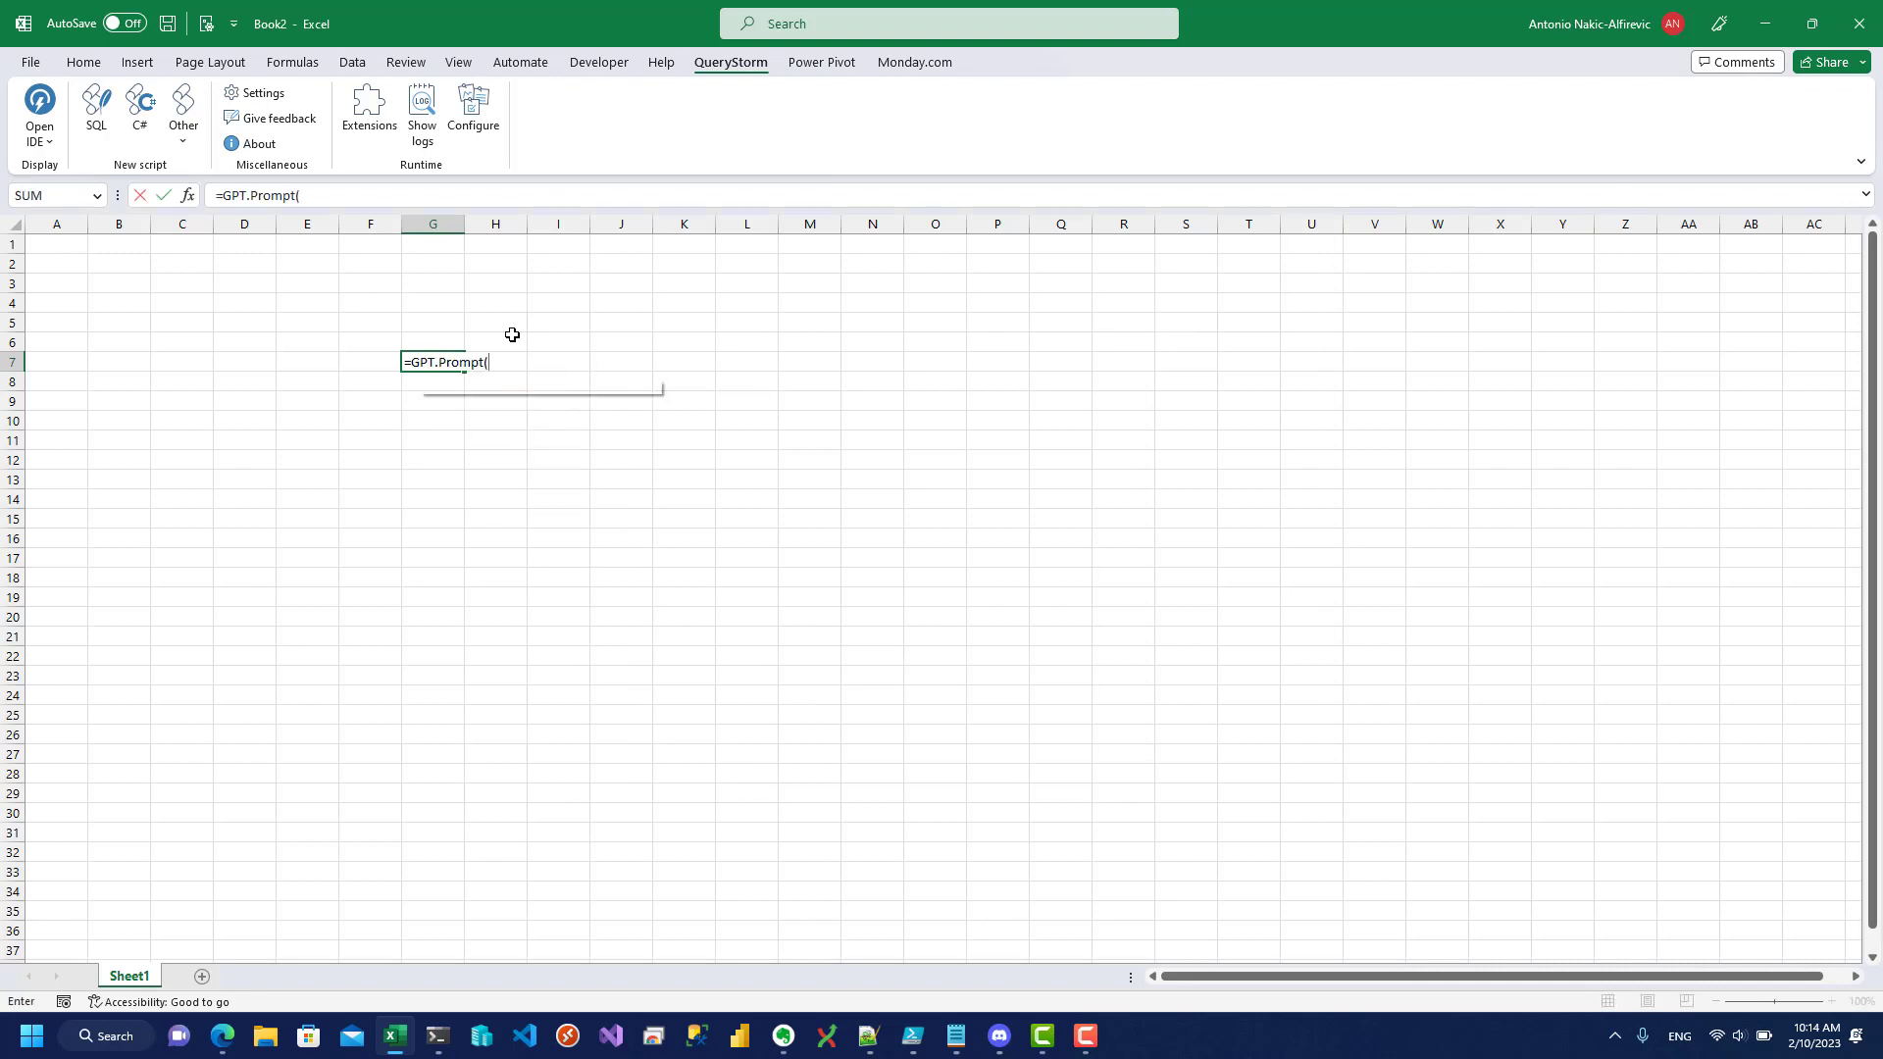
type("\"")
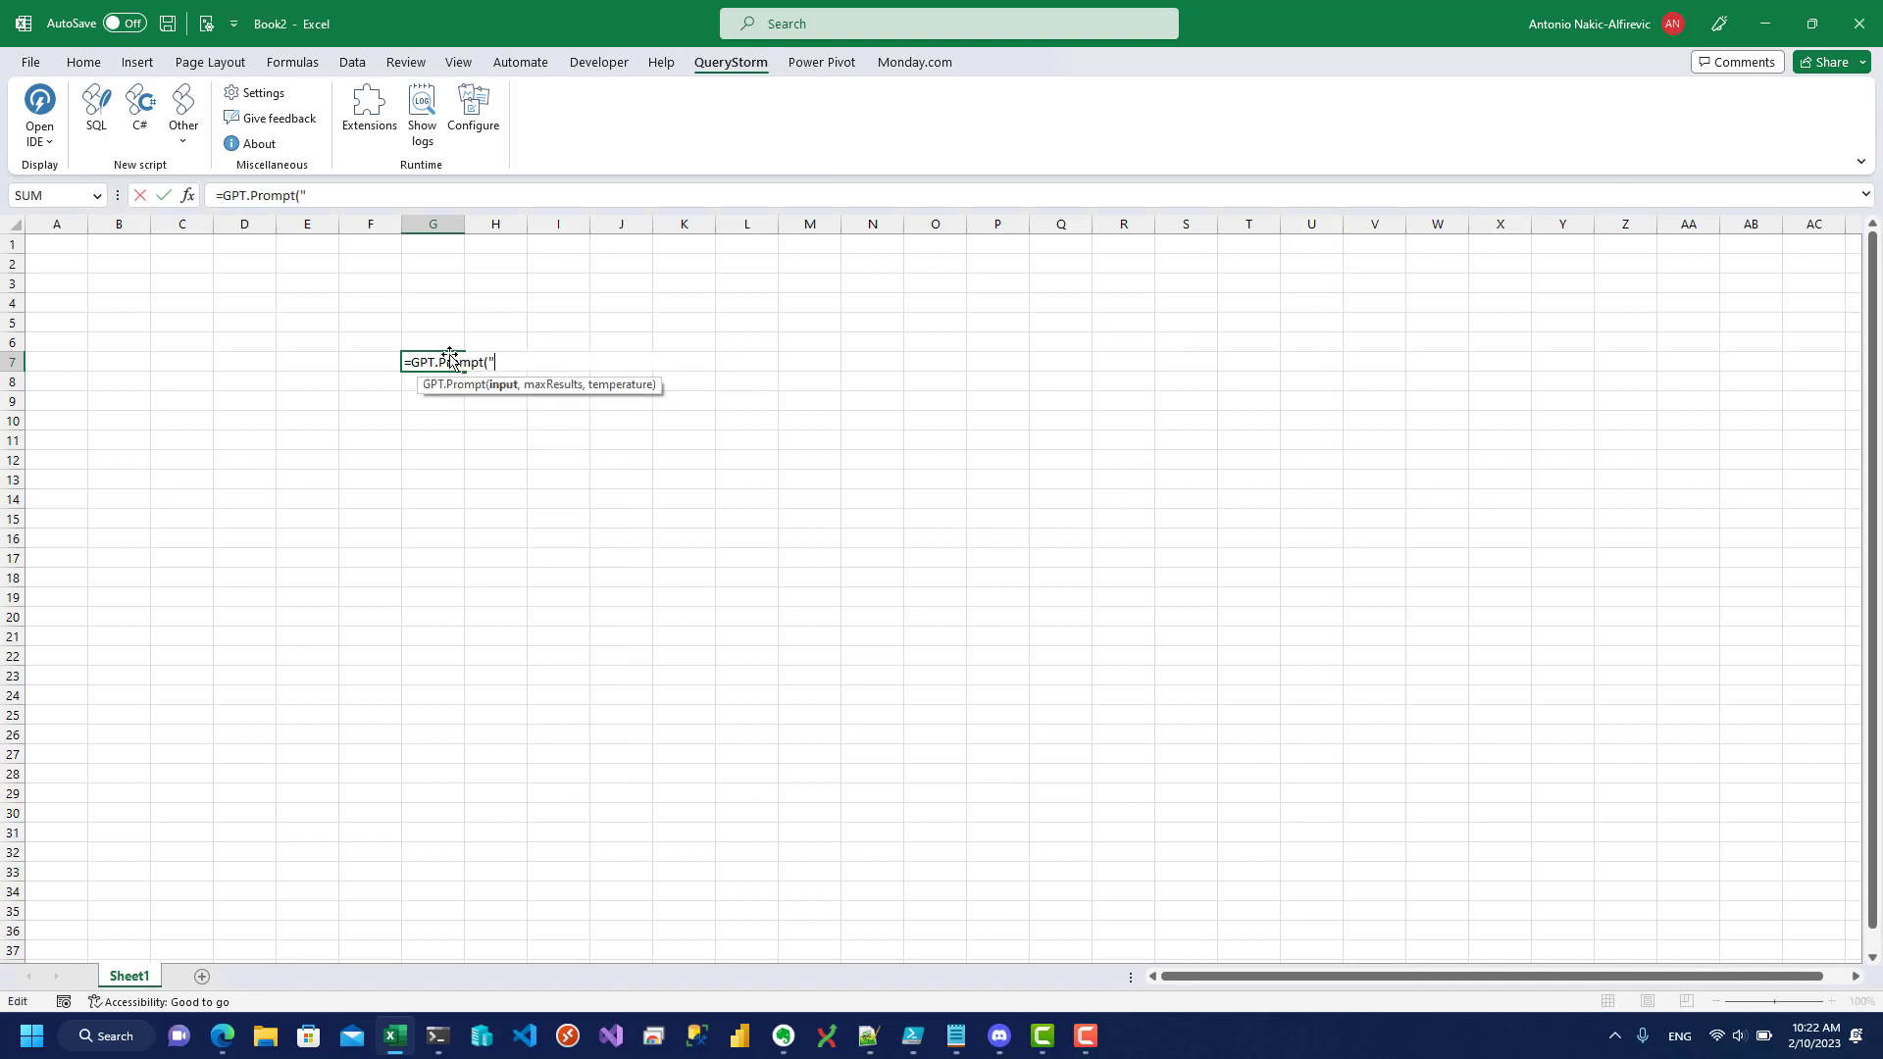
type("this is a test\"")
key("Return")
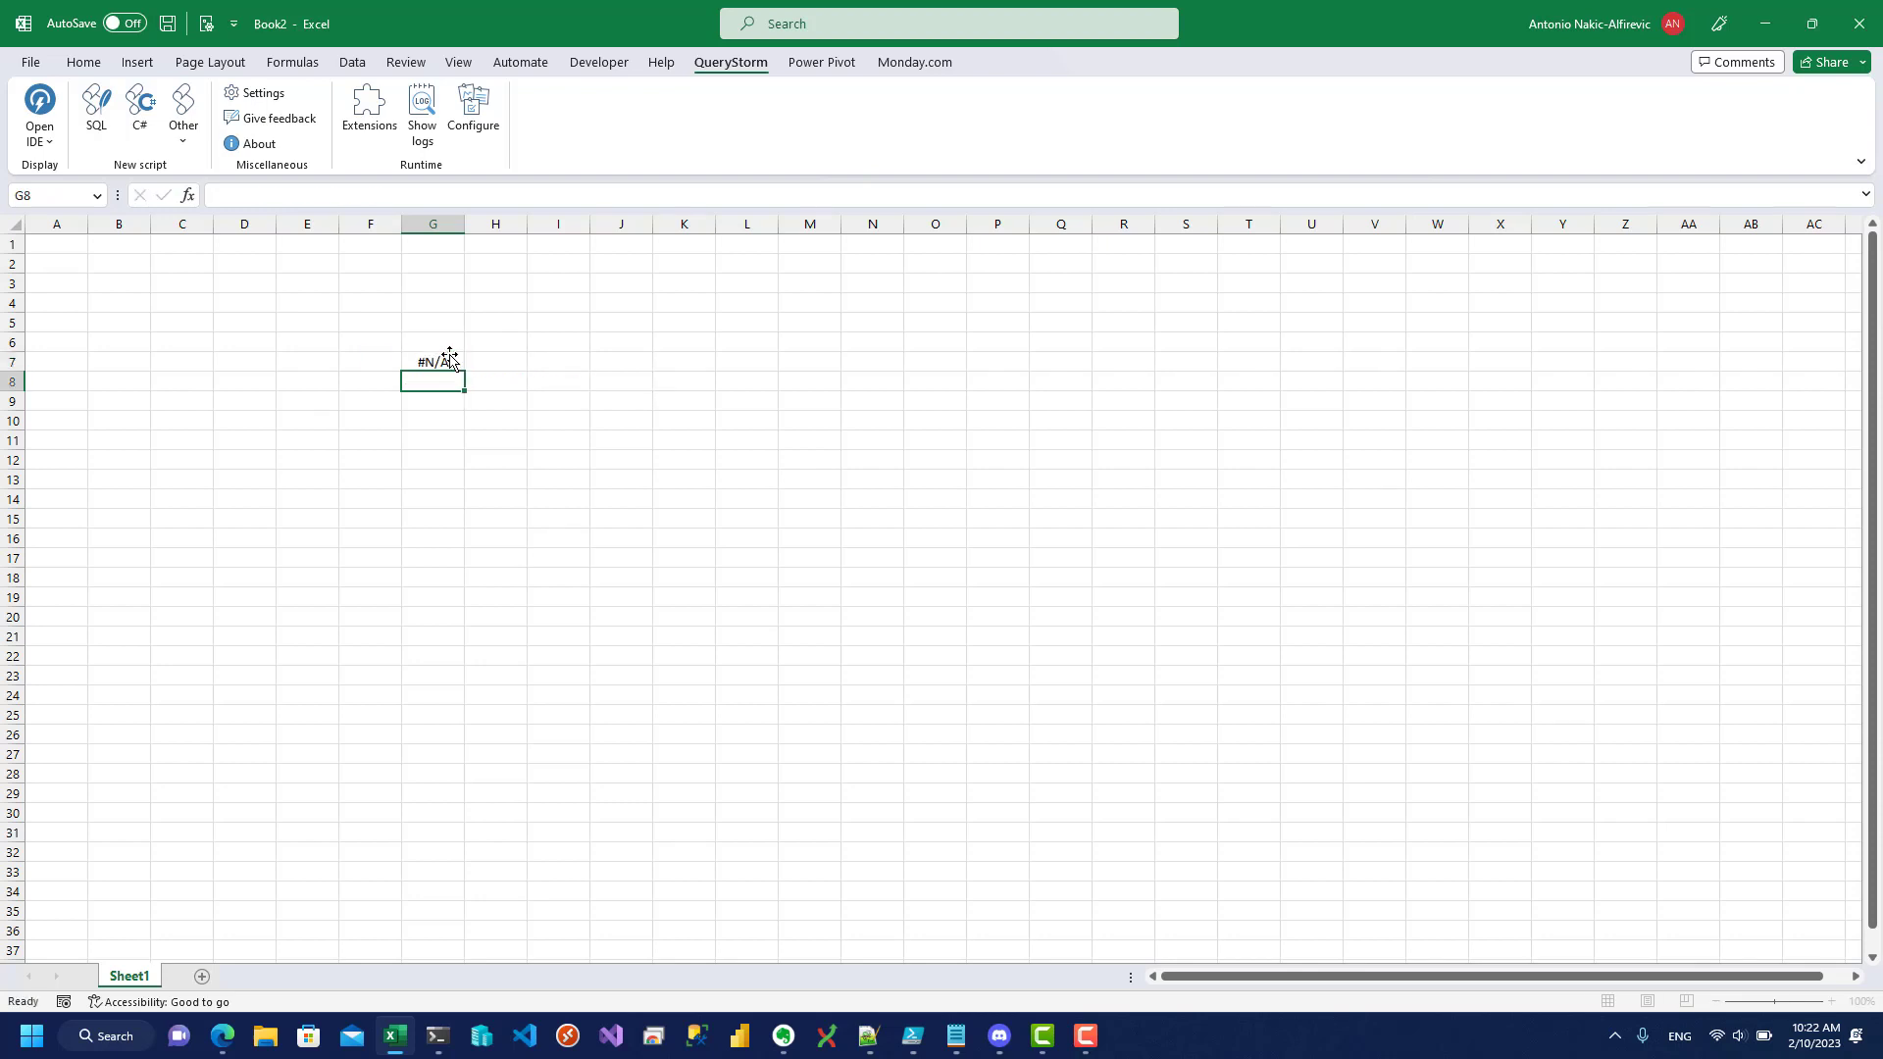
left_click(453, 363)
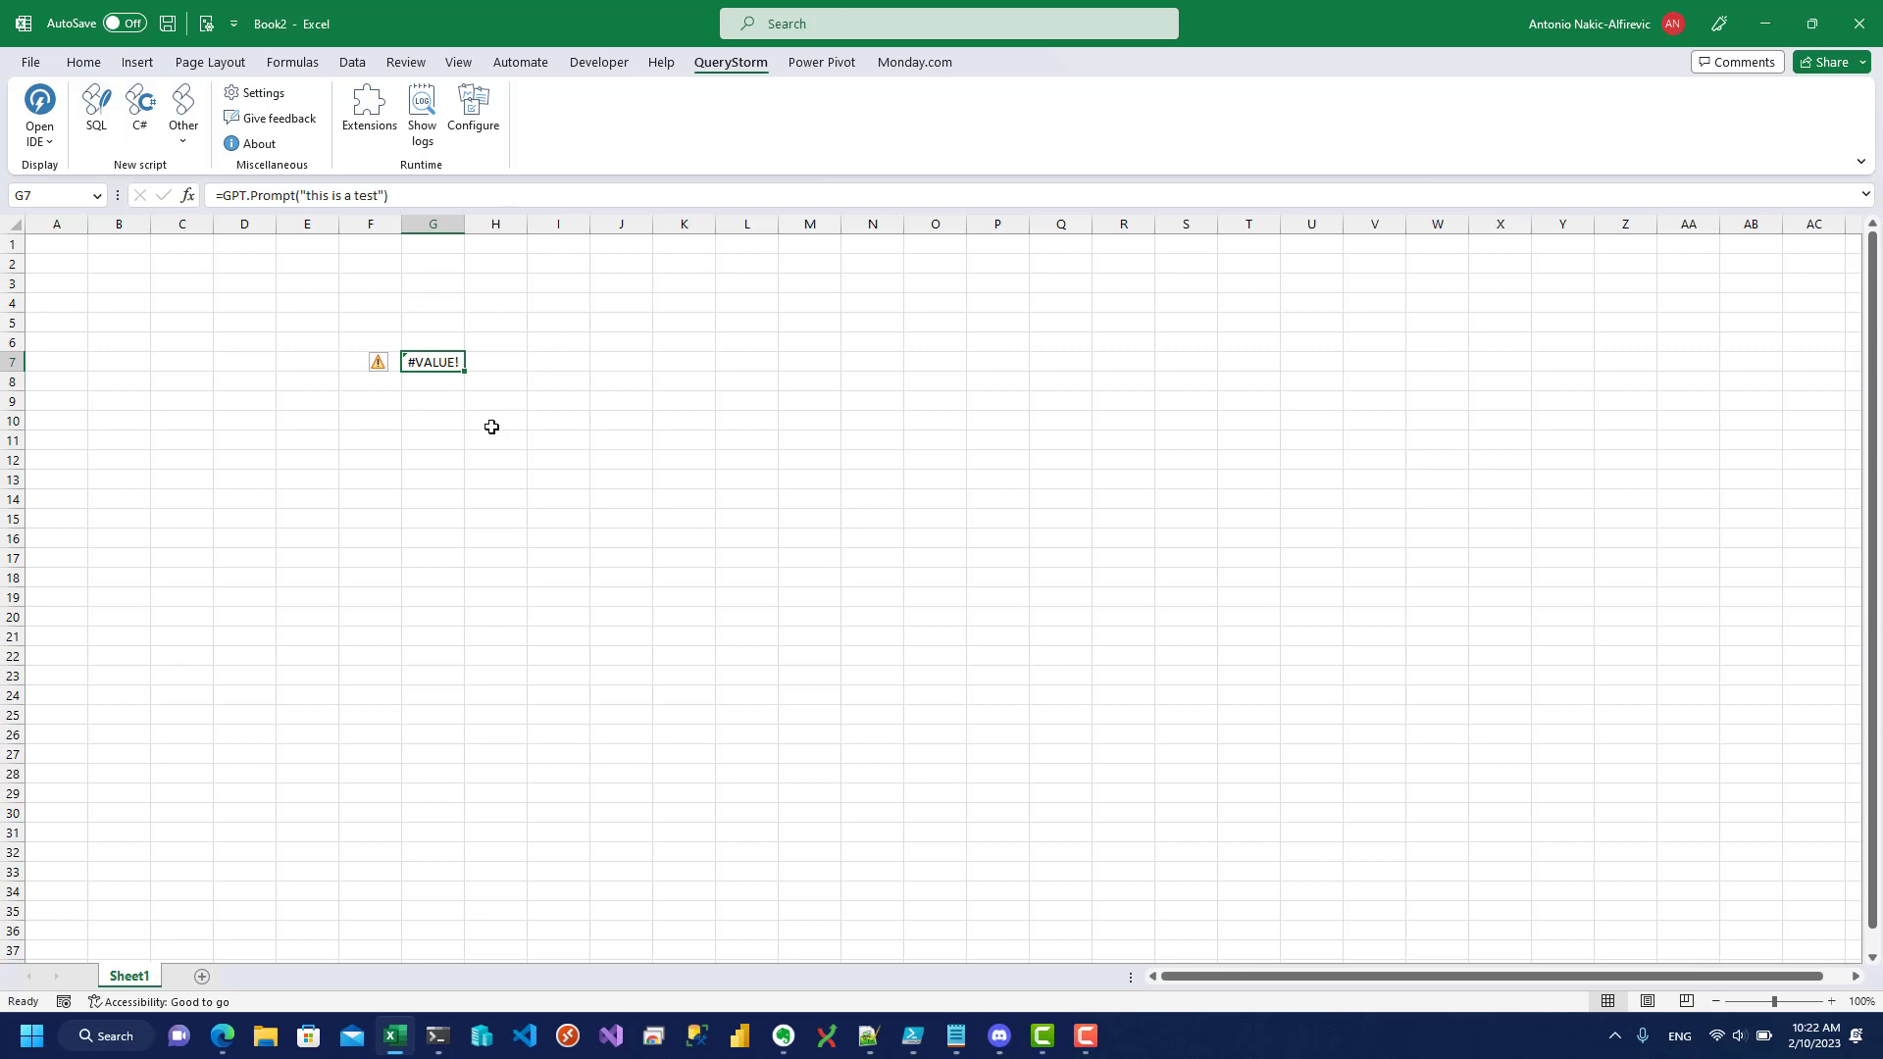
Step: Enter the OpenAI API key in the GPT extension's runtime configuration and confirm it
left_click(474, 112)
left_click(677, 355)
left_click_drag(979, 341, 660, 297)
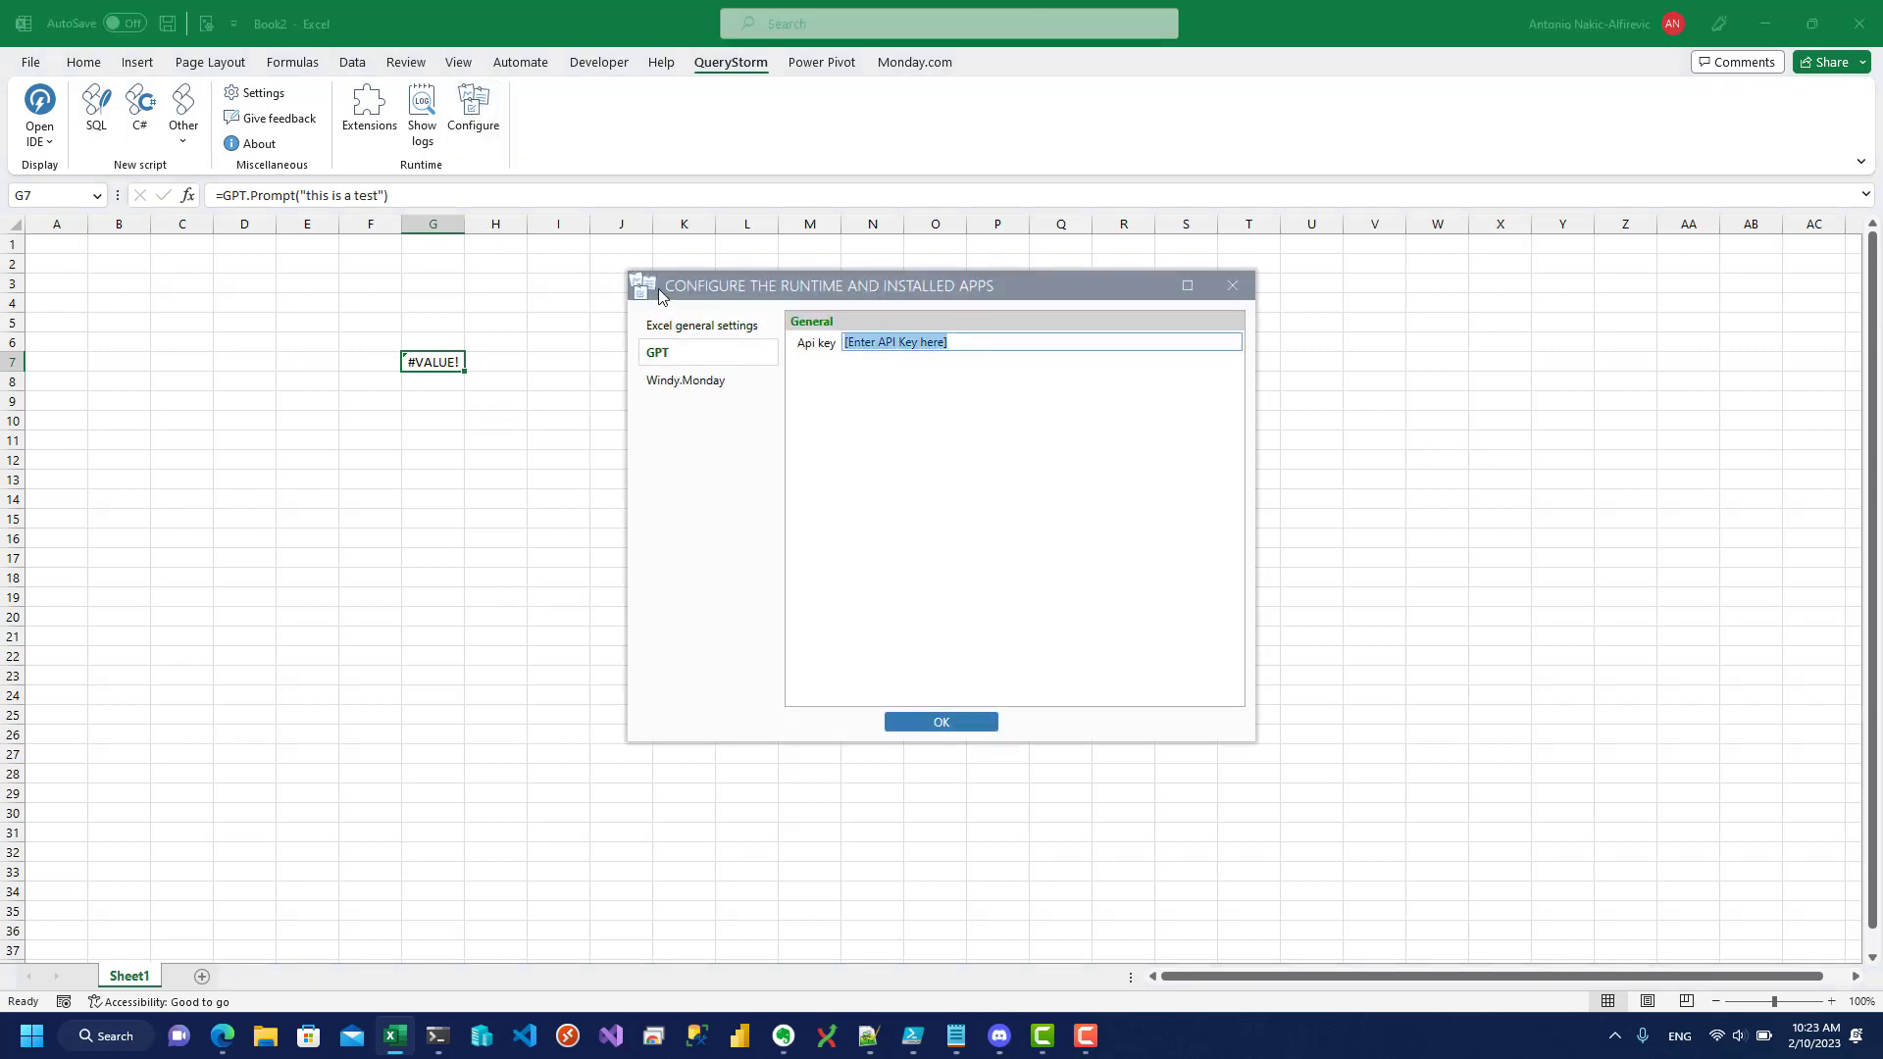
key("ctrl+v")
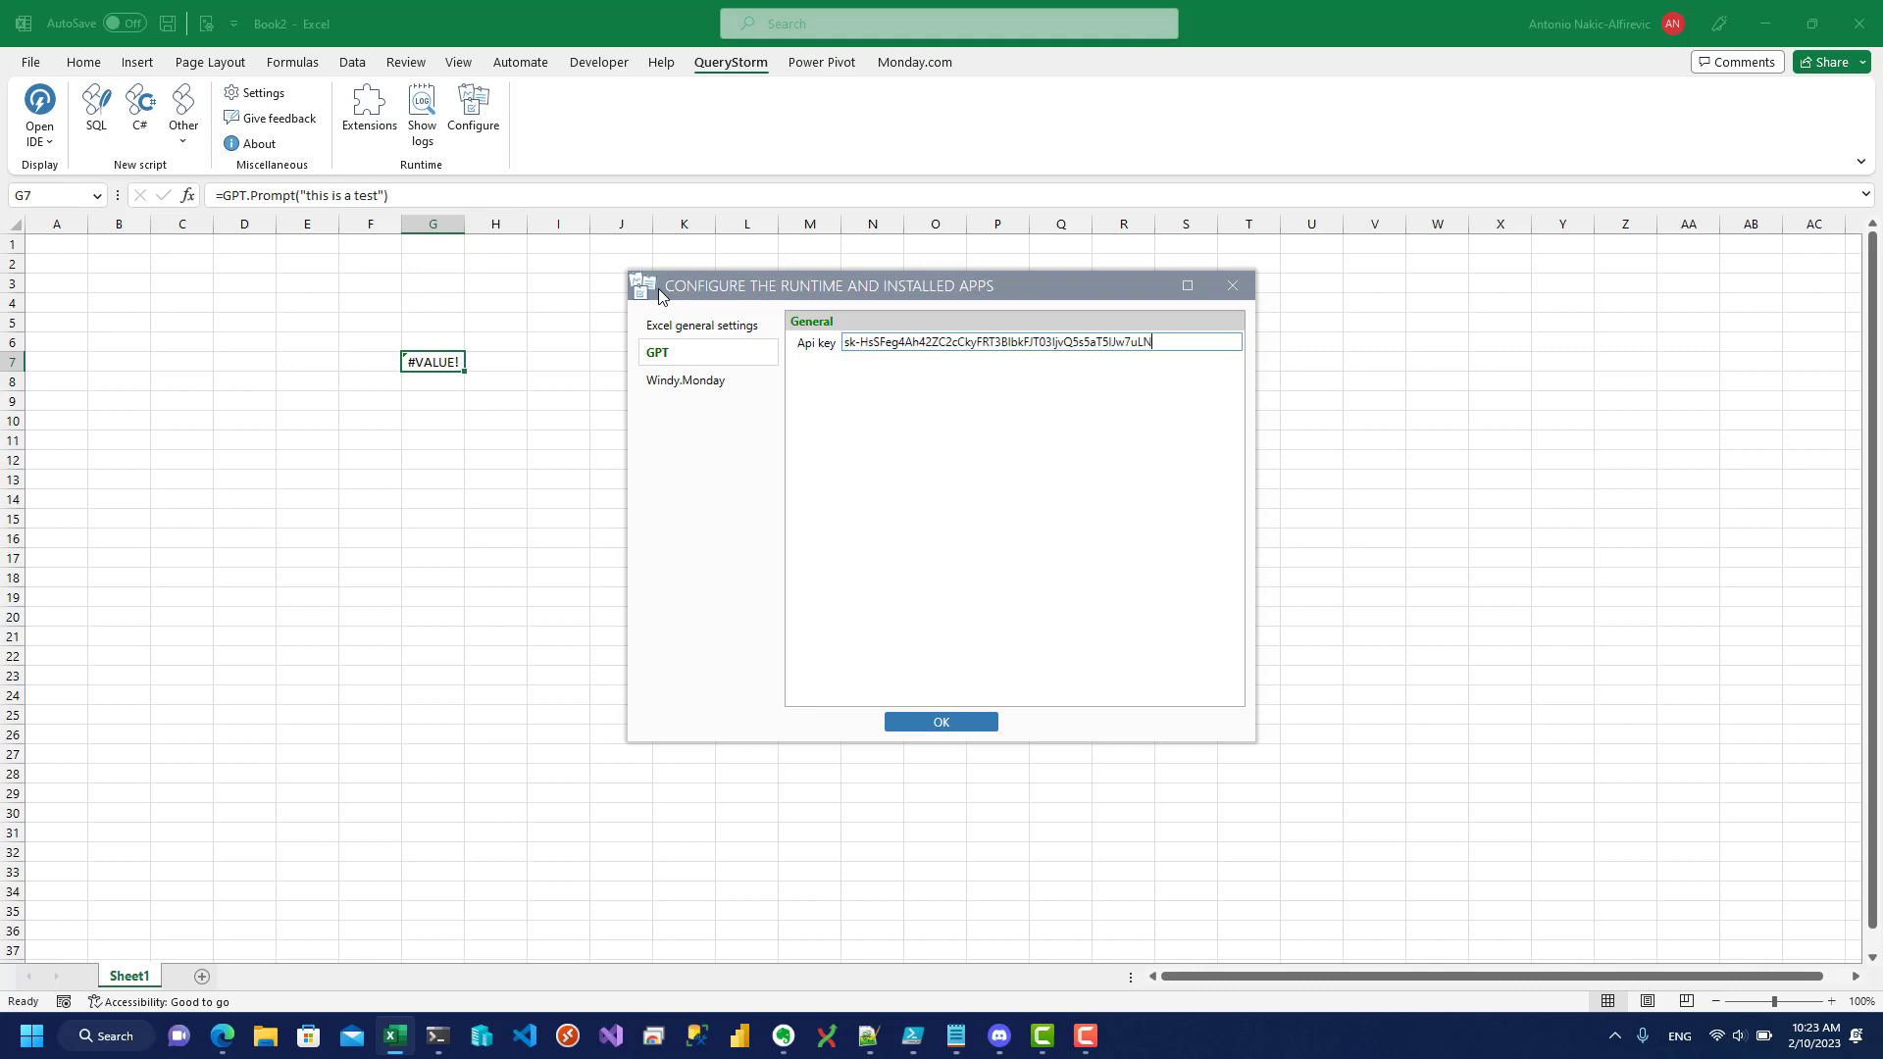
key("Return")
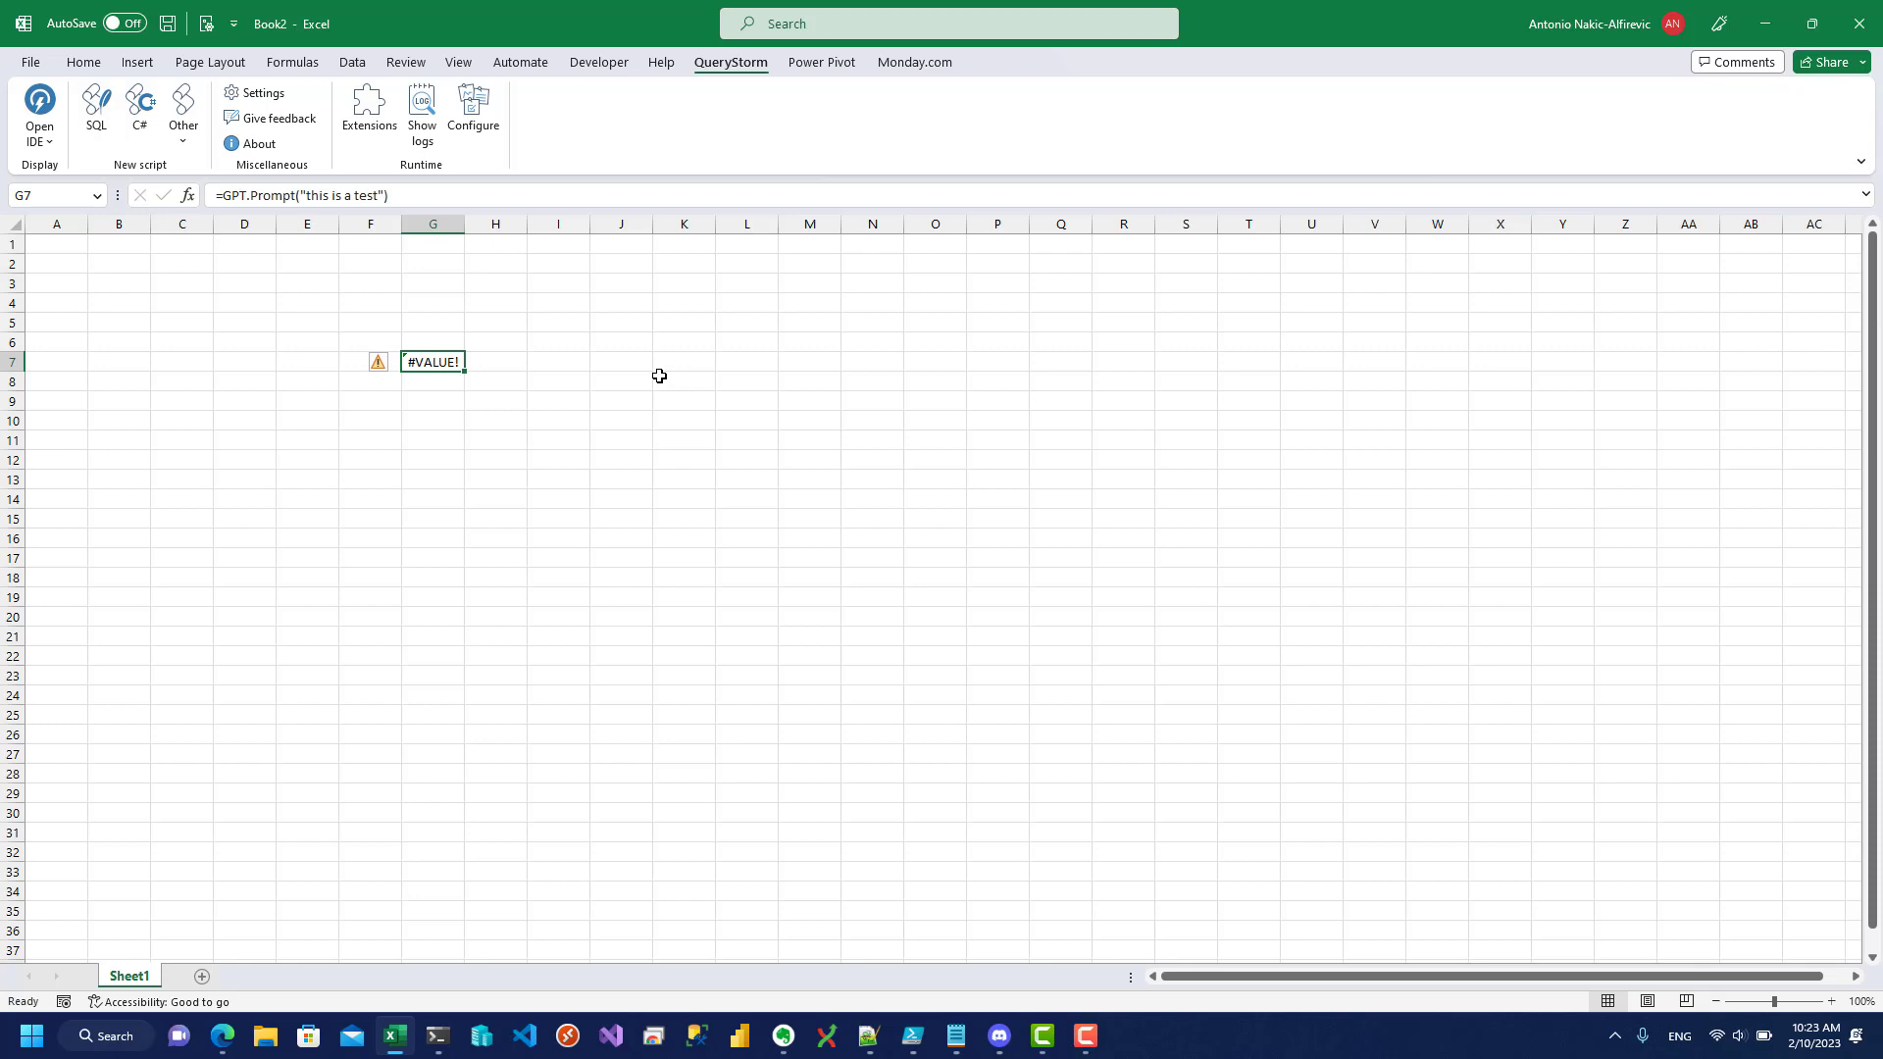
Step: Re-evaluate the GPT.Prompt formula in G7 and check its result
key("F2")
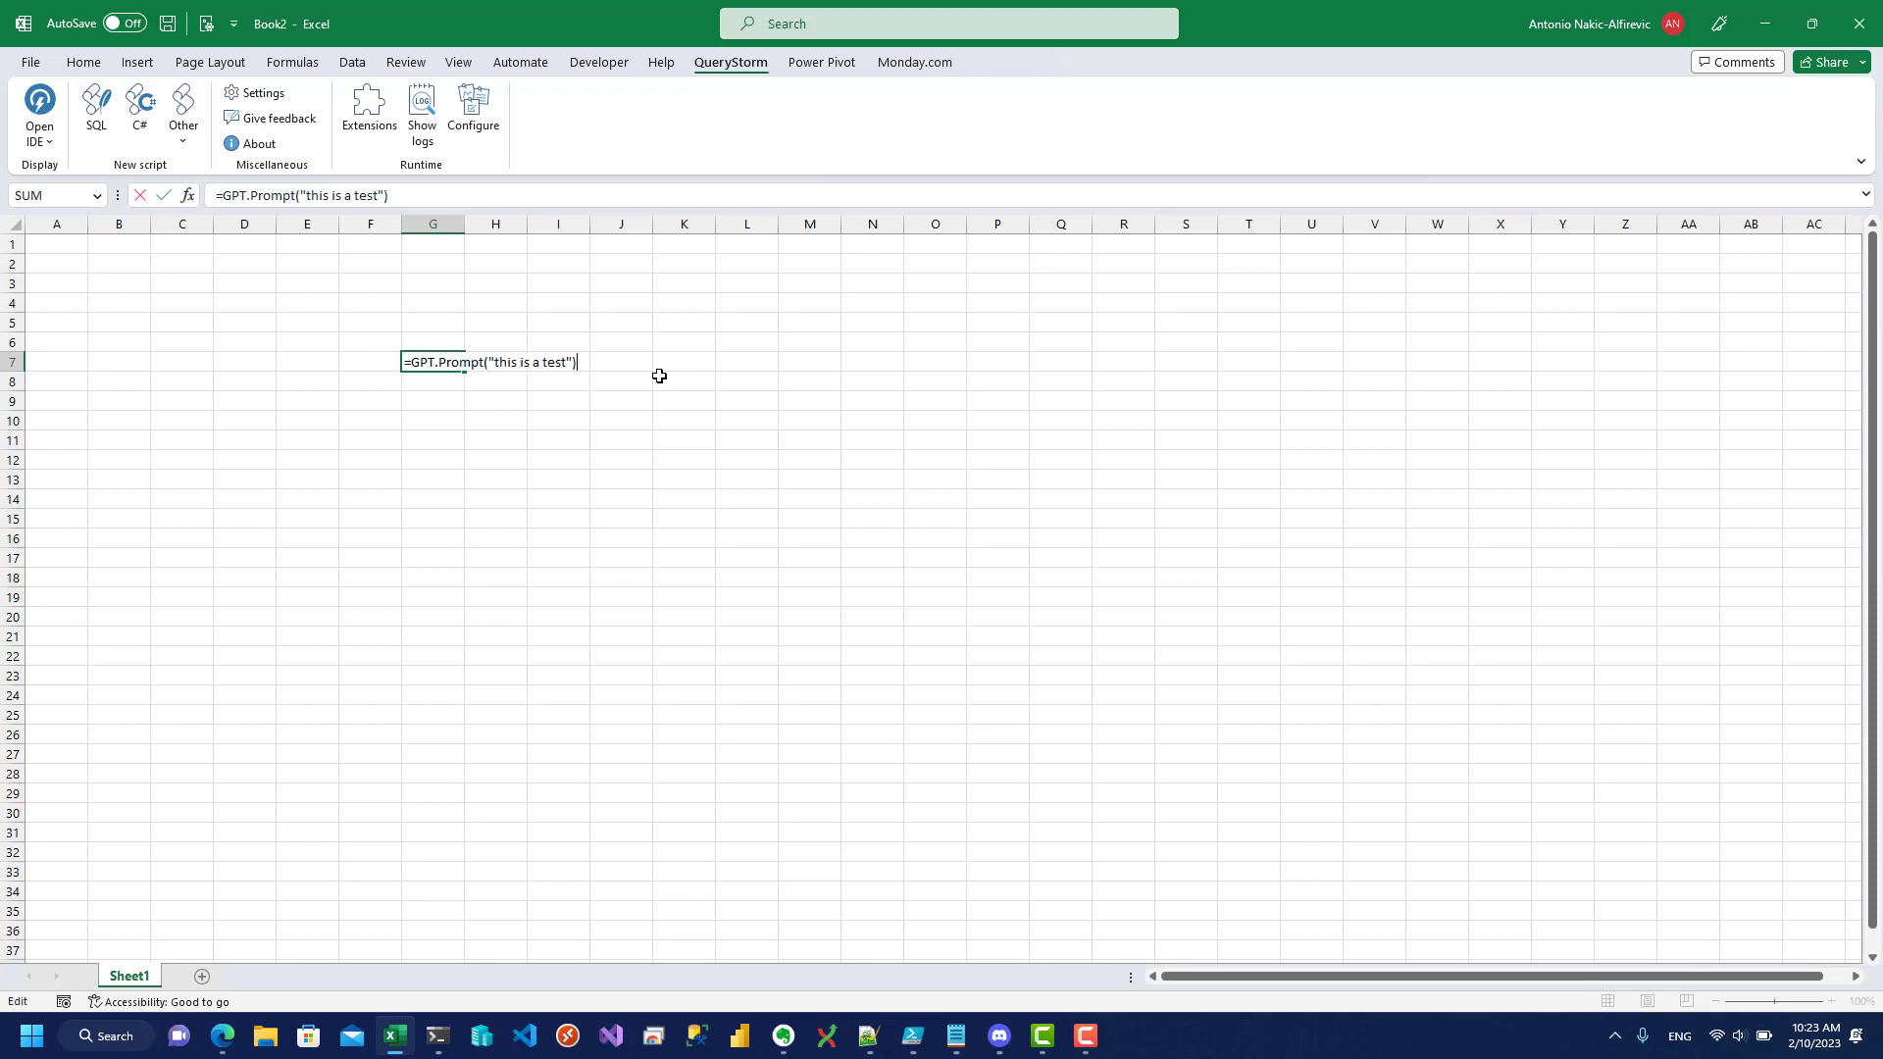
key("Return")
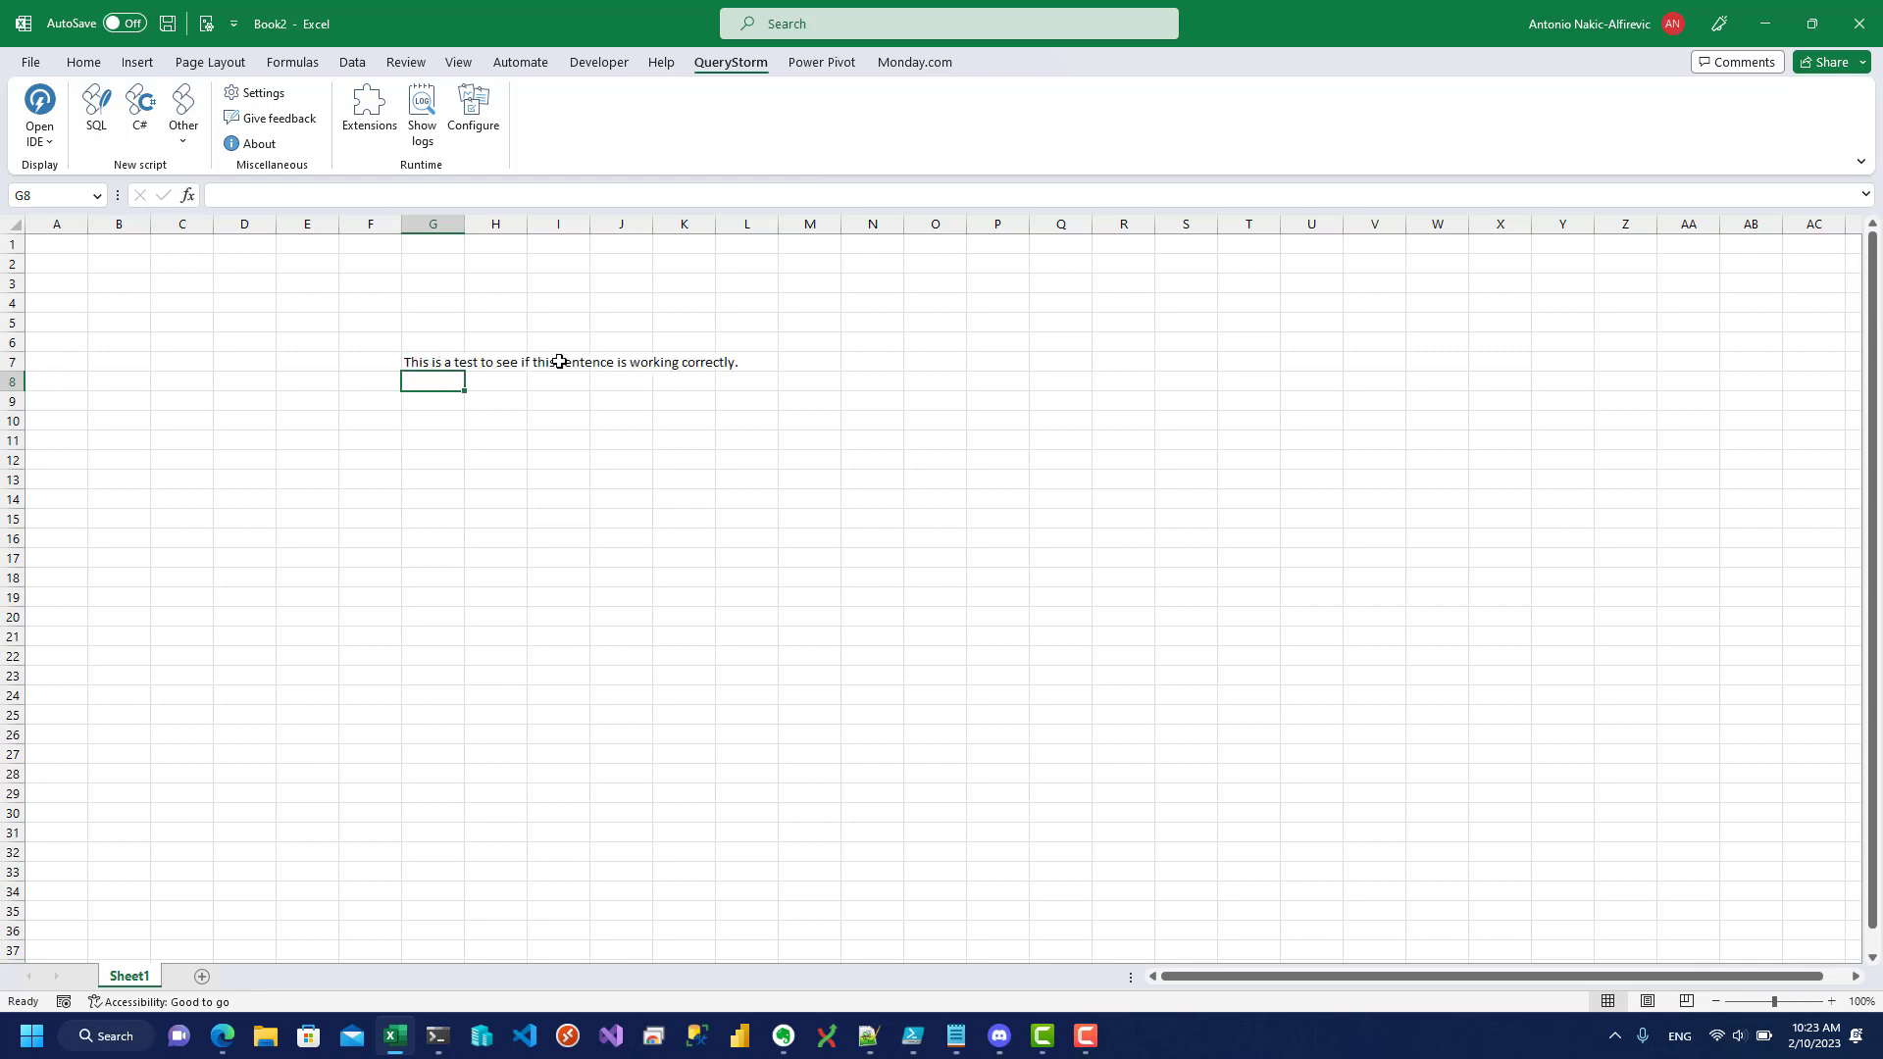
left_click(449, 362)
left_click(724, 369)
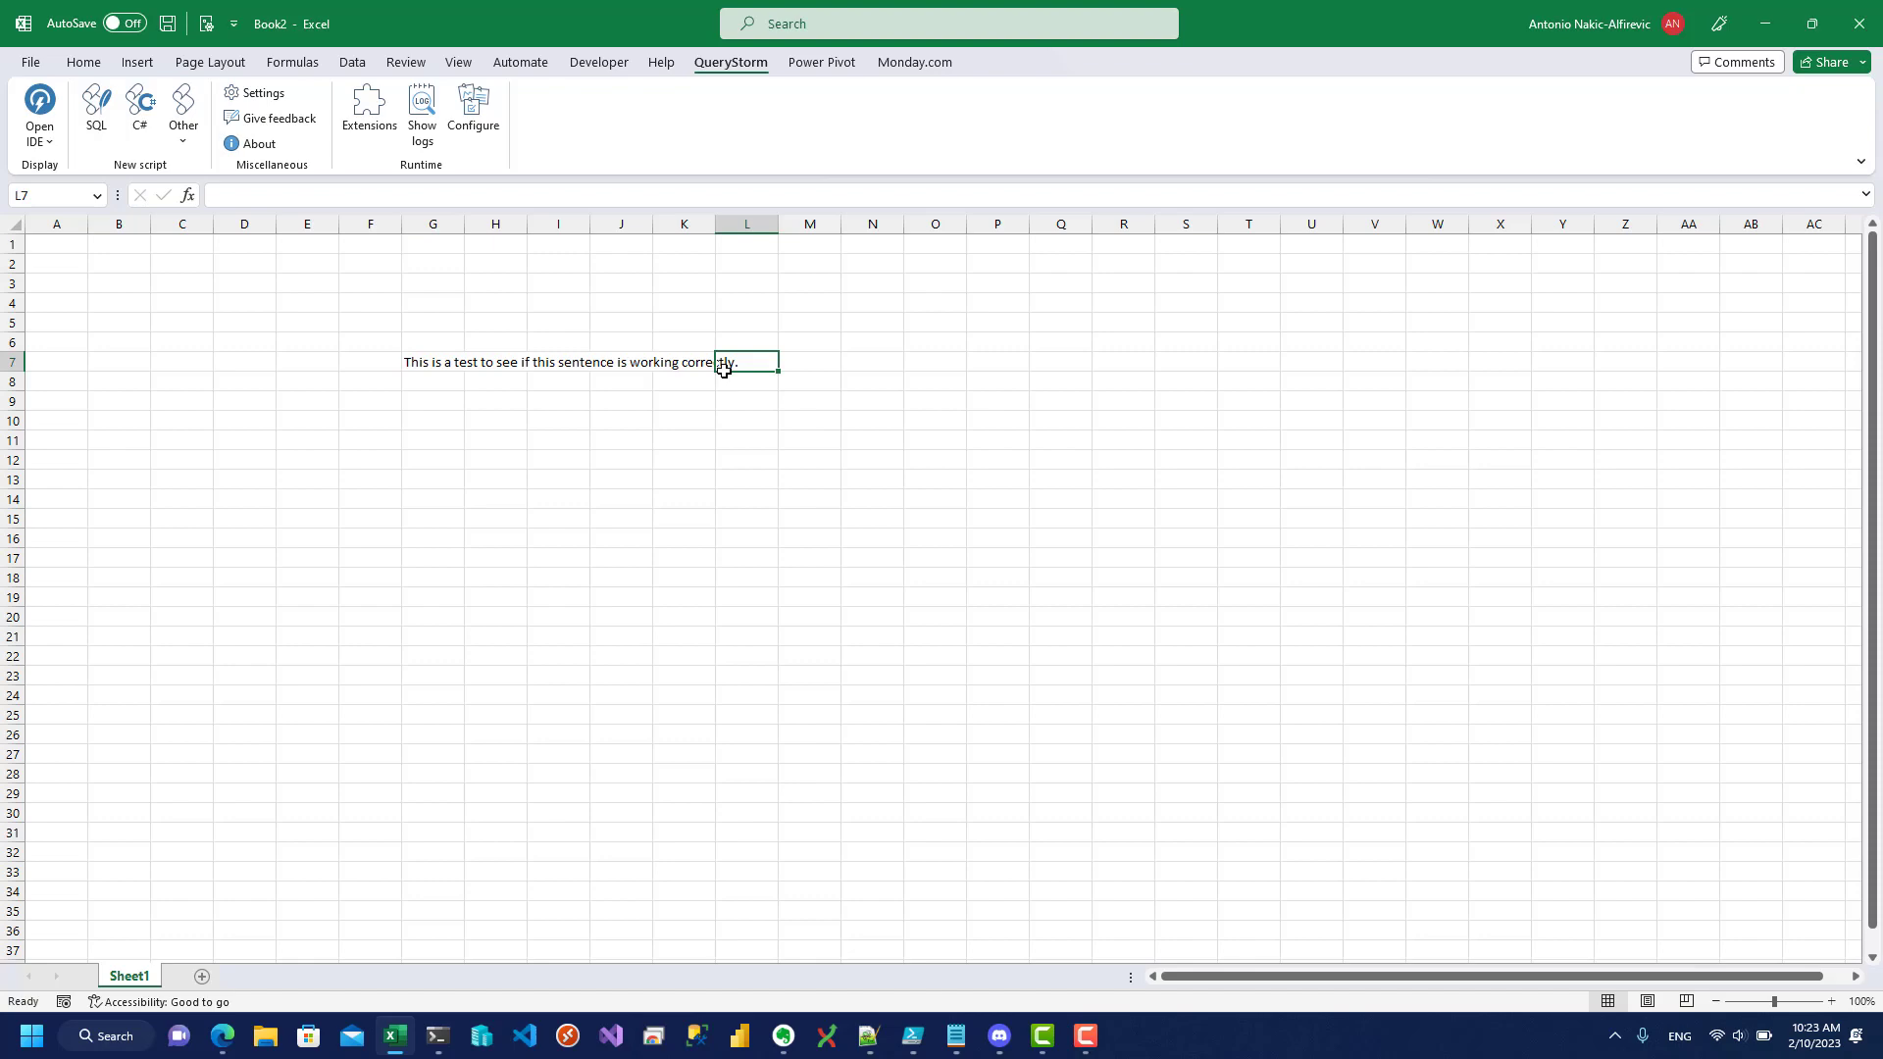
Step: Switch to the browser's OpenAI website and go to its API page
key("alt+Tab")
key("Tab")
key("Tab")
key("Tab")
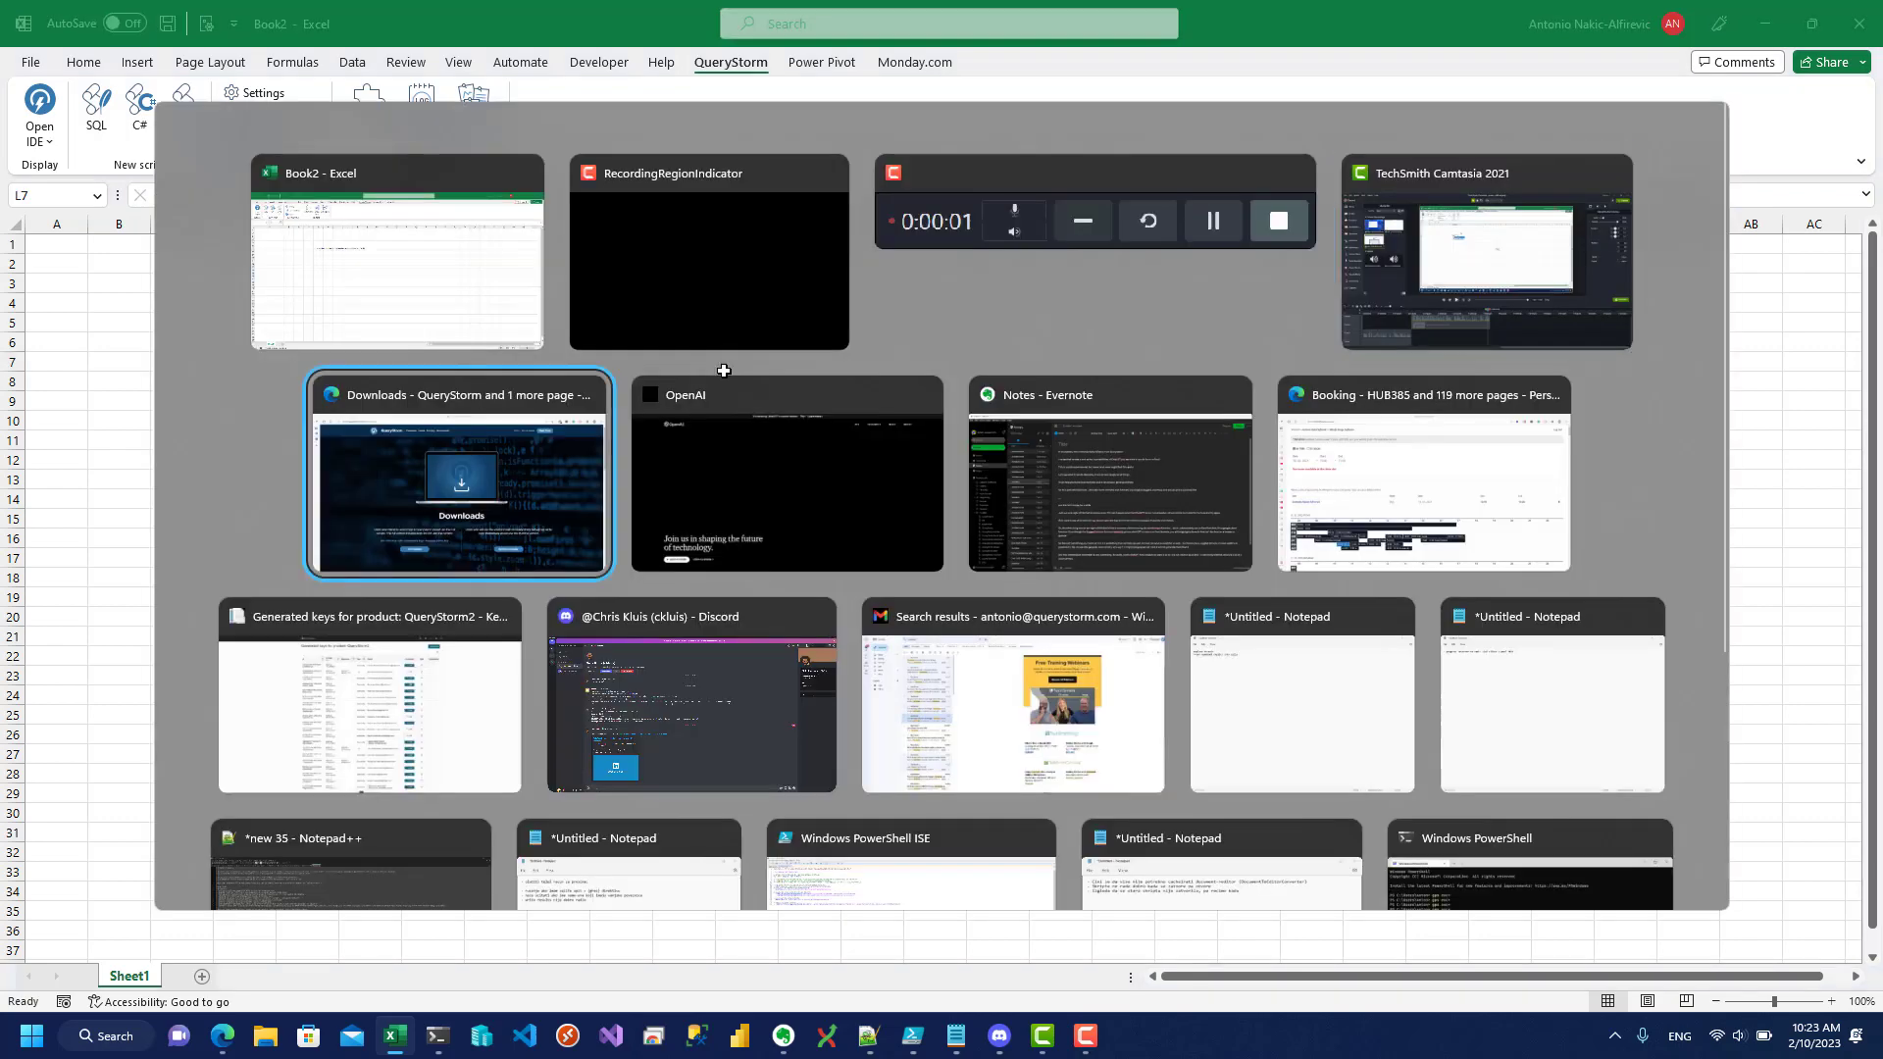
left_click(24, 161)
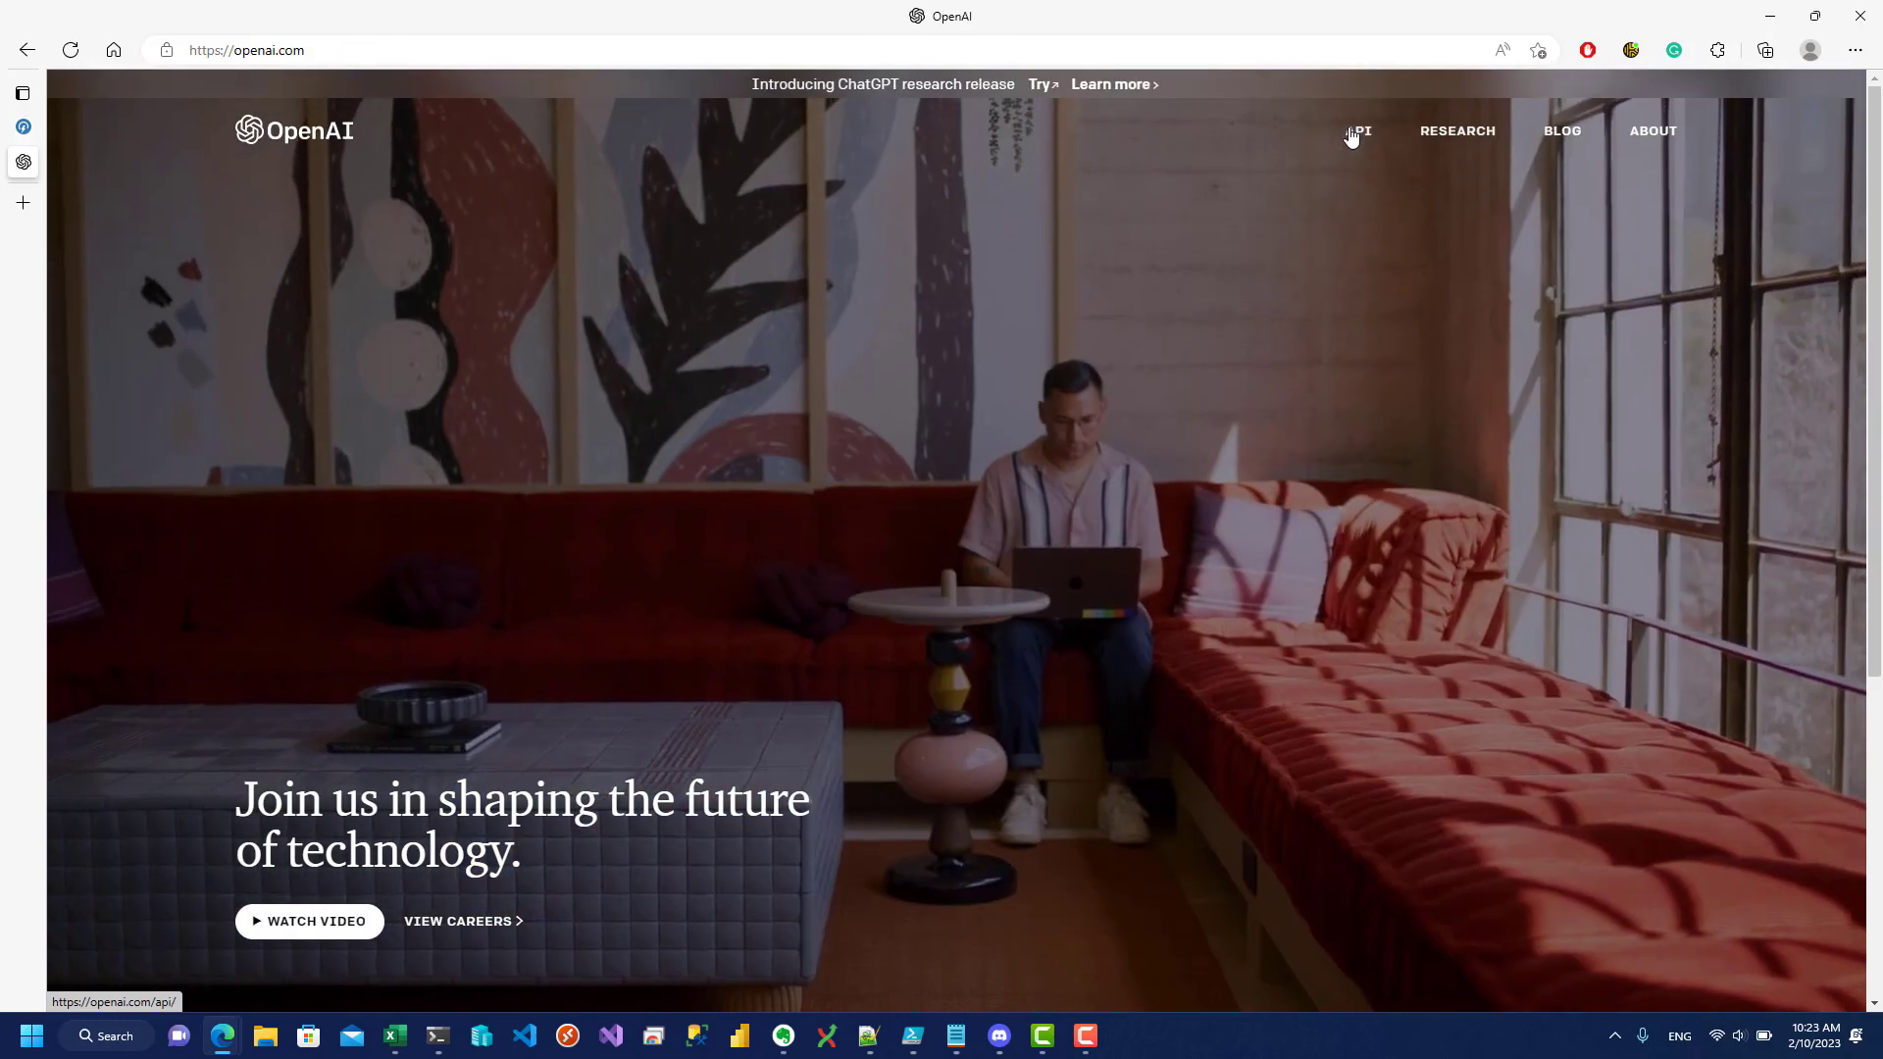
left_click(1352, 132)
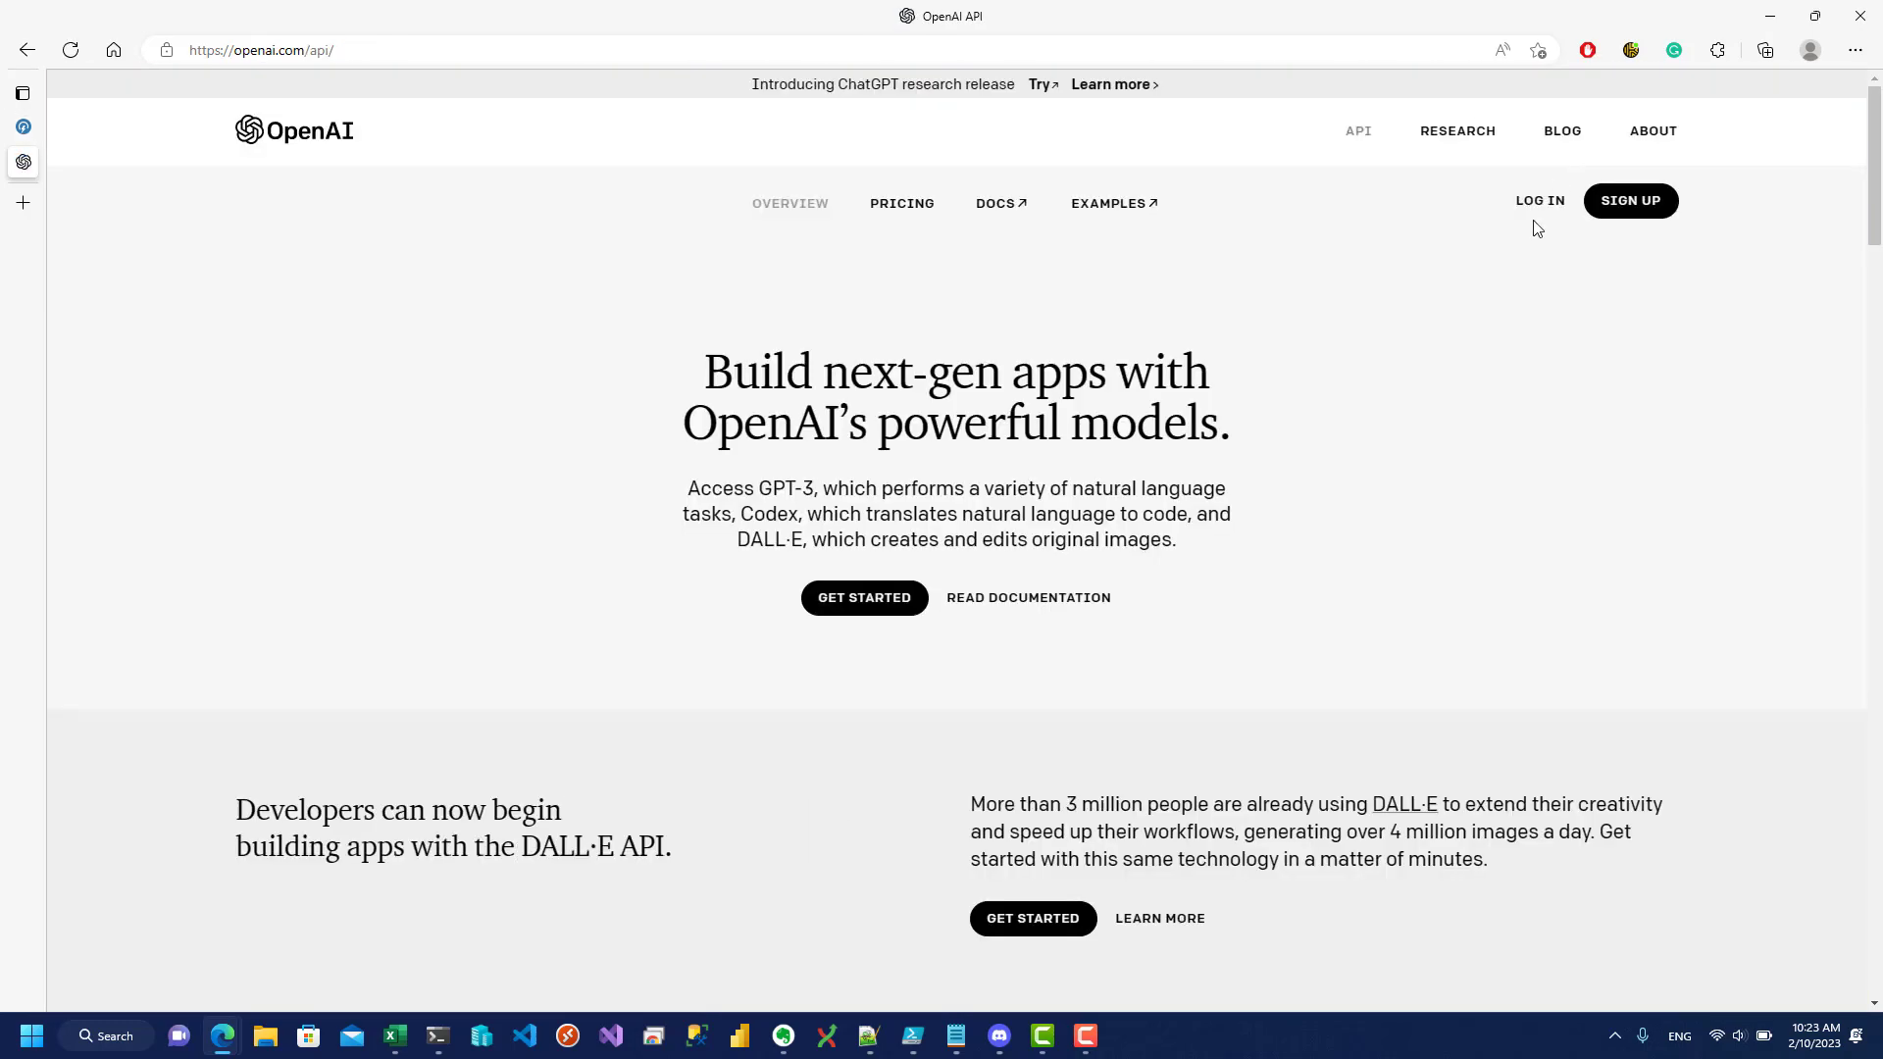
Step: Log in to OpenAI with a Google account and view the account's API keys
left_click(1545, 211)
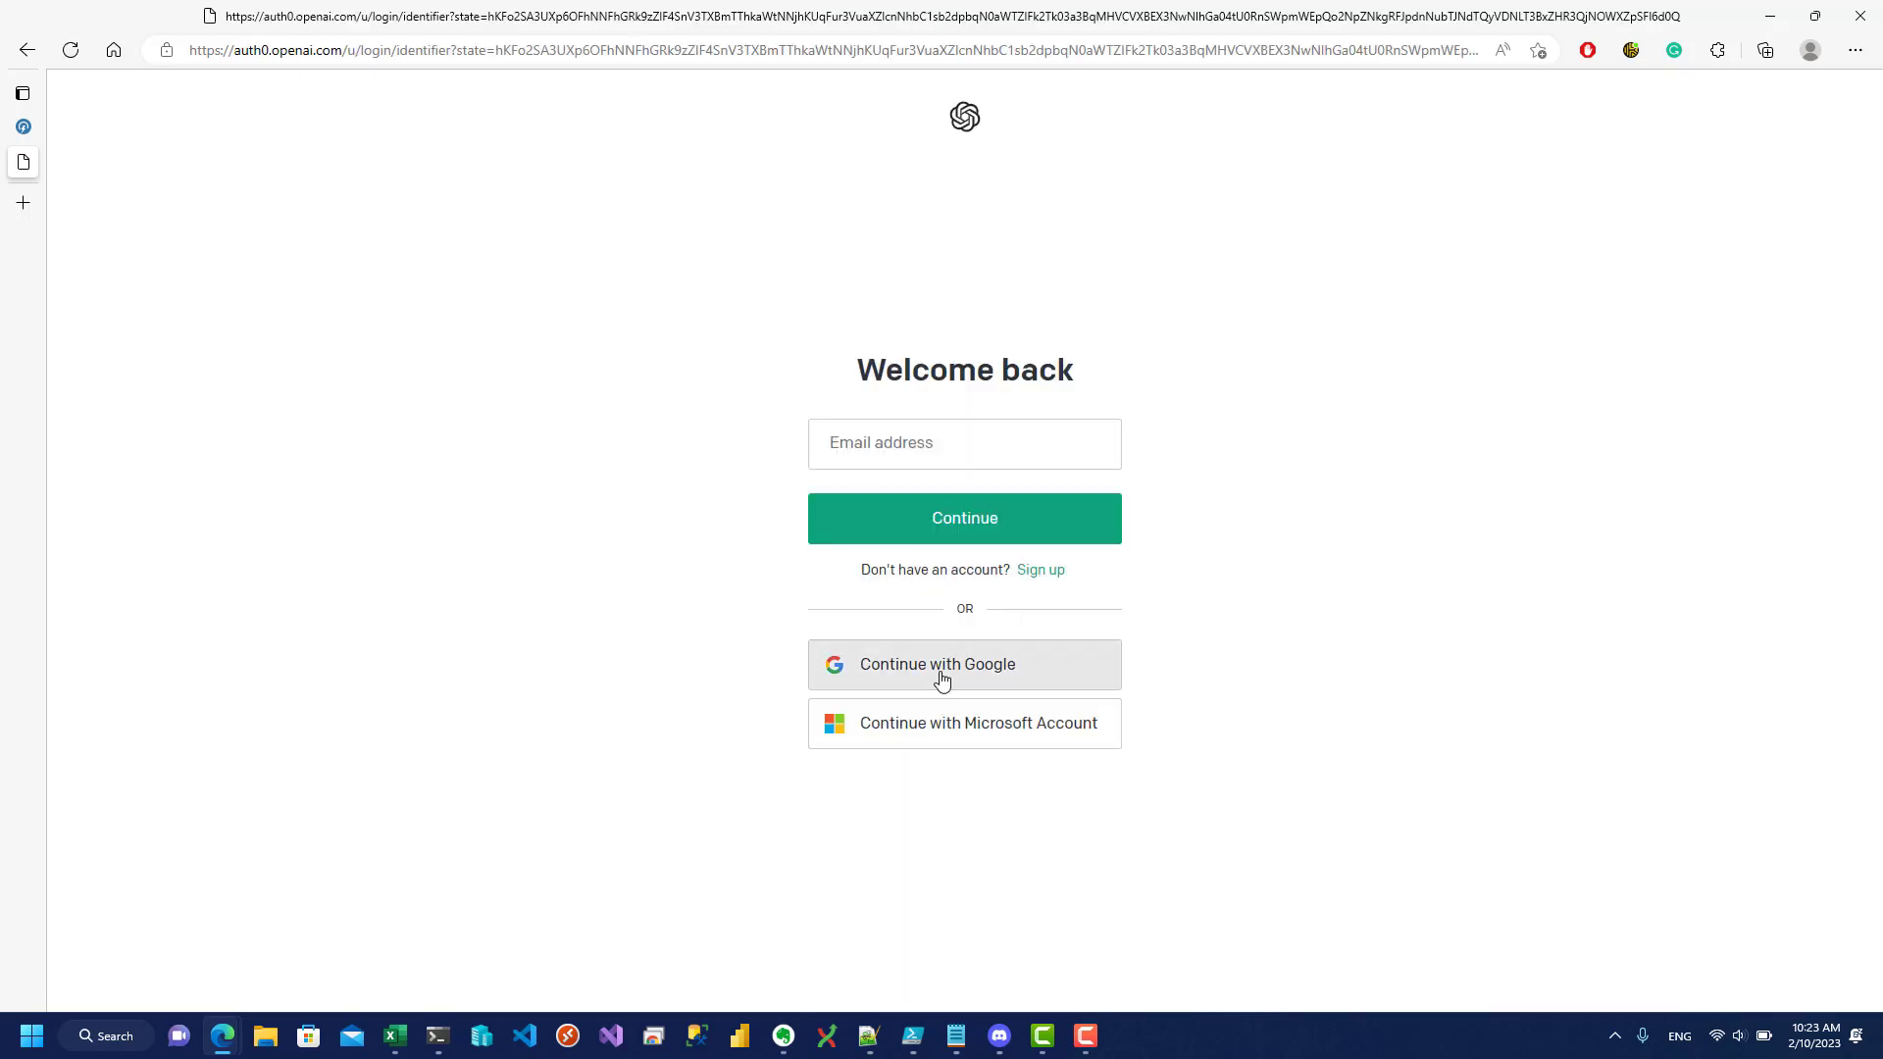
left_click(942, 671)
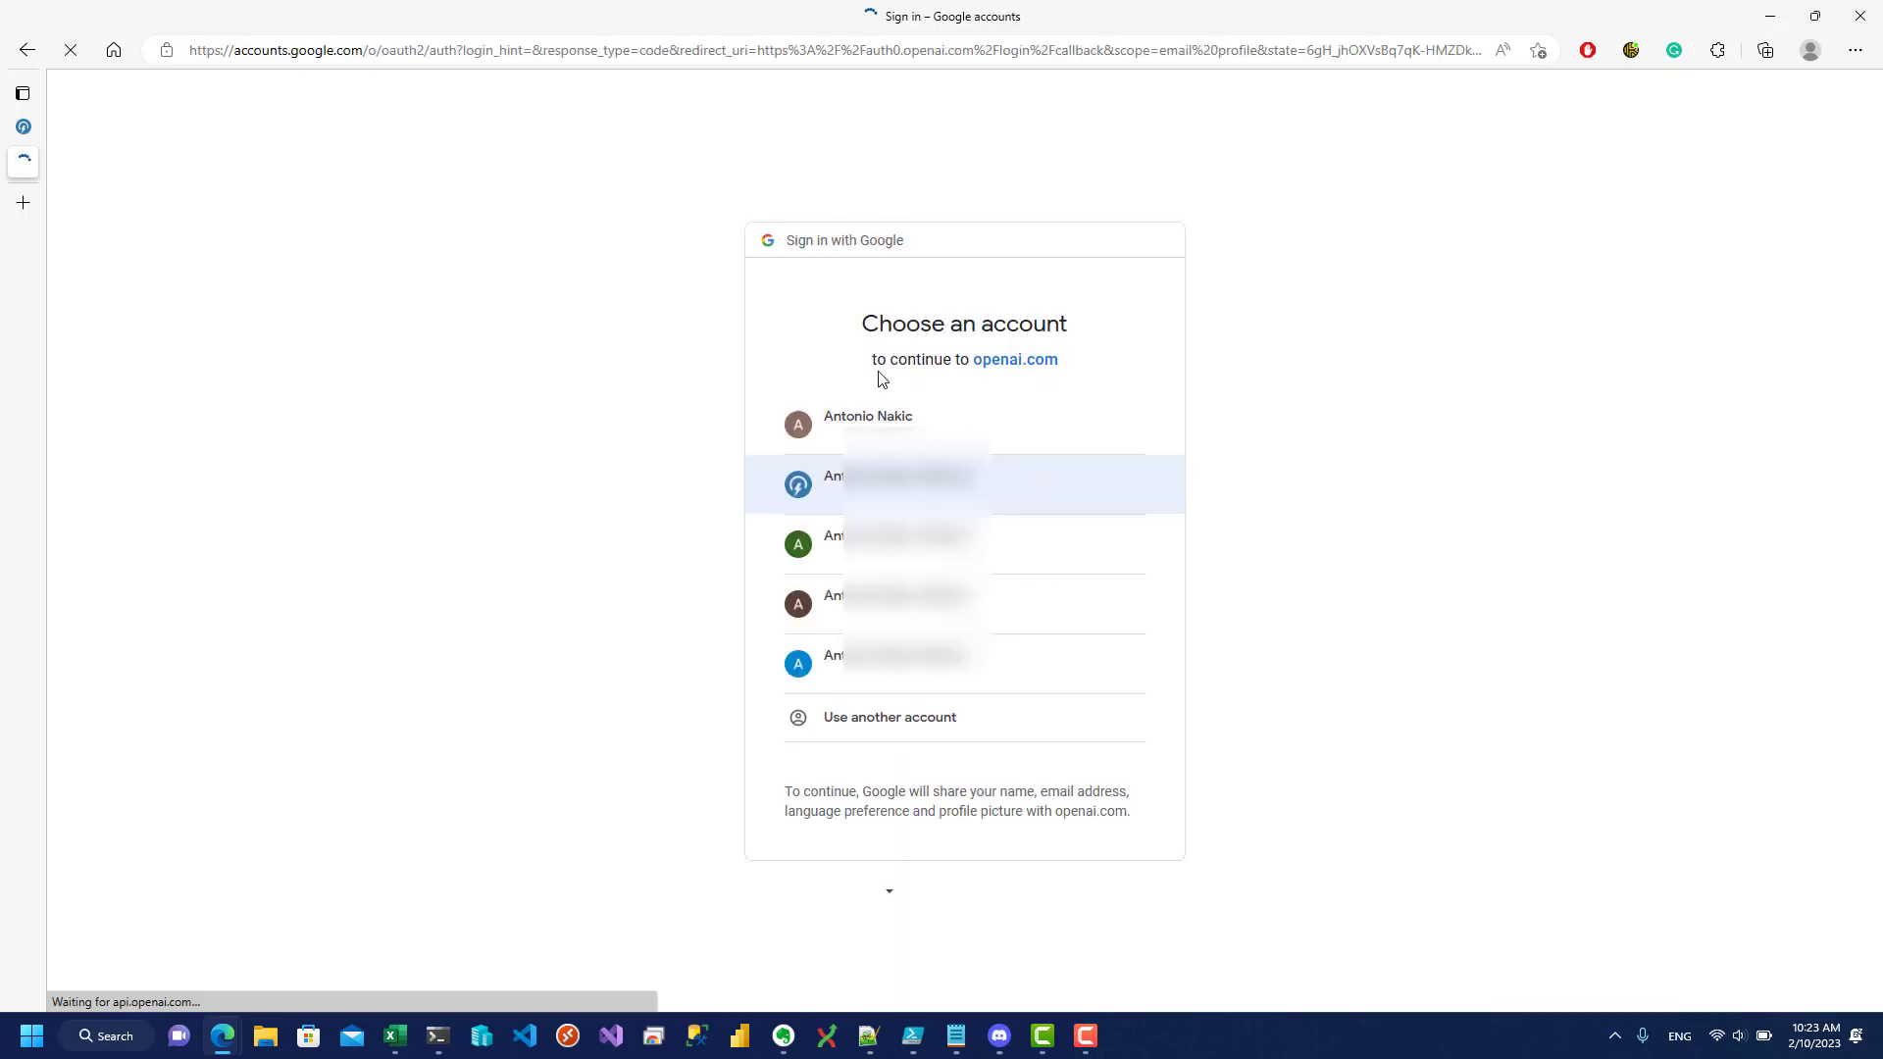
left_click(895, 413)
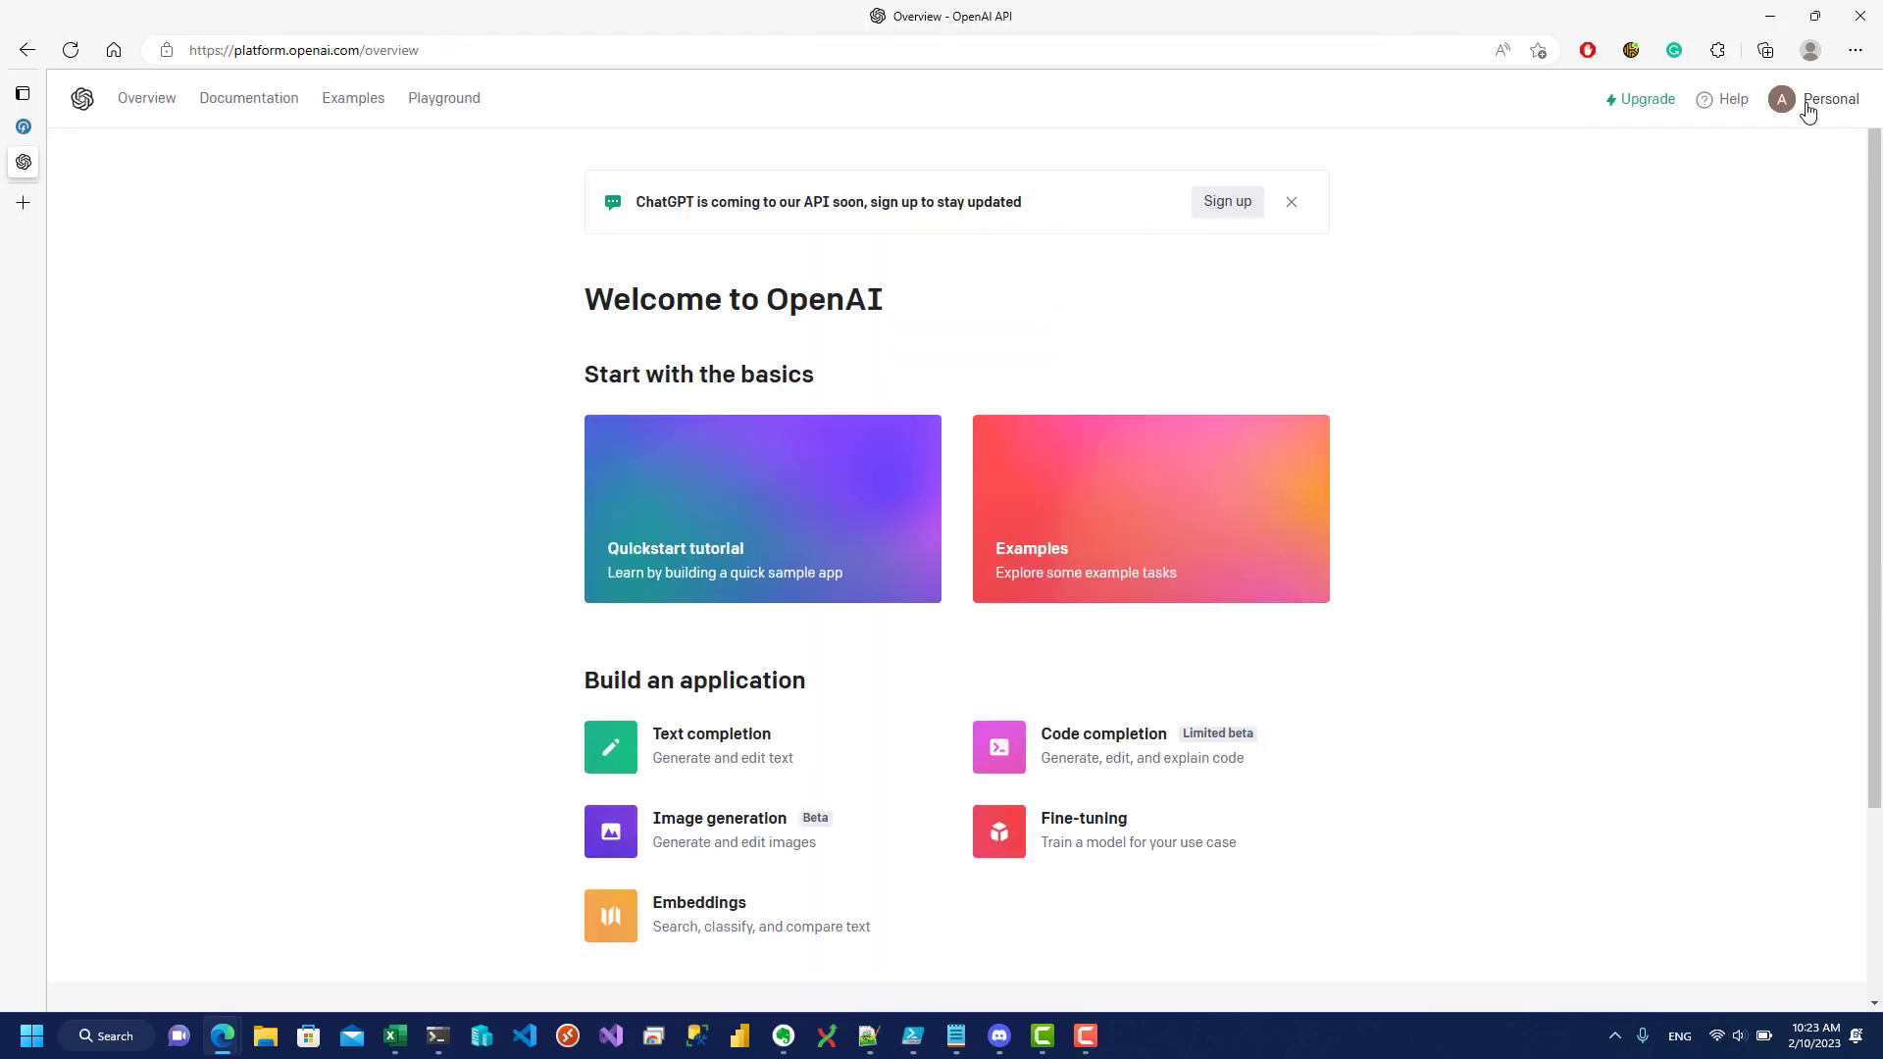
left_click(1807, 108)
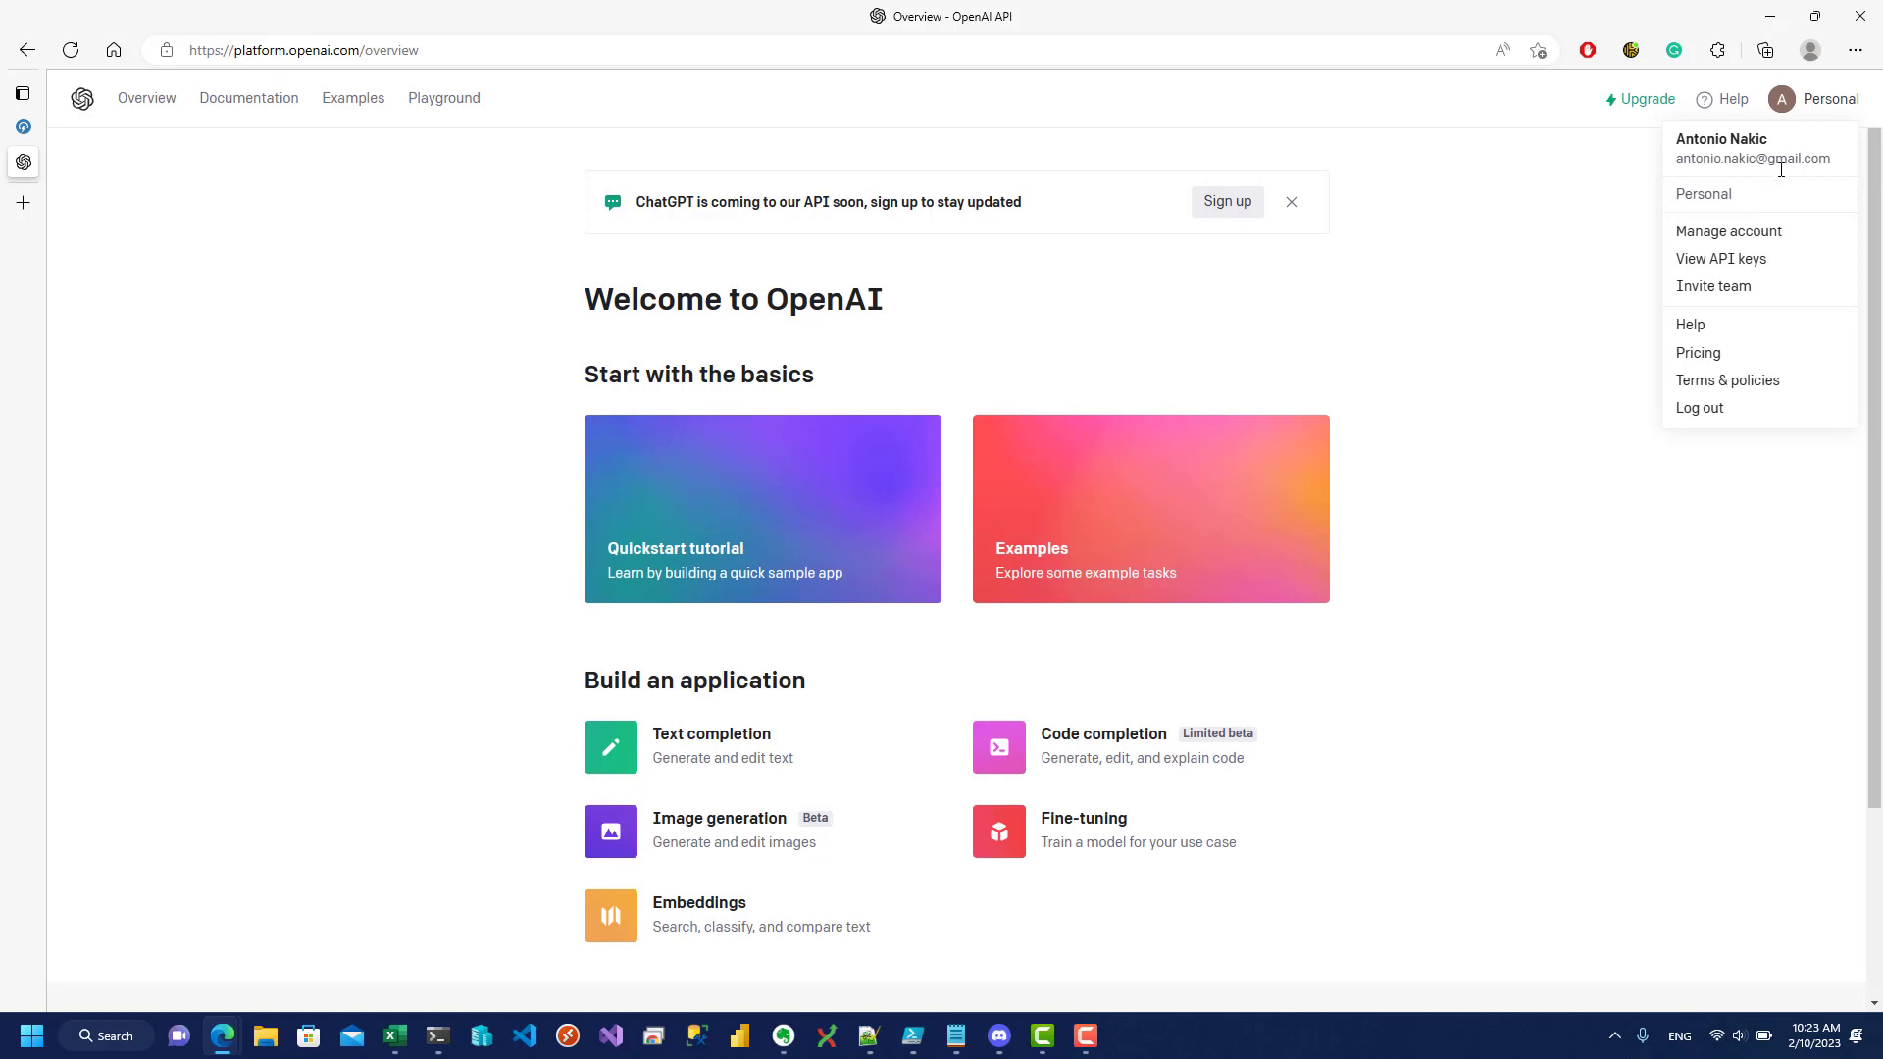
left_click(1746, 265)
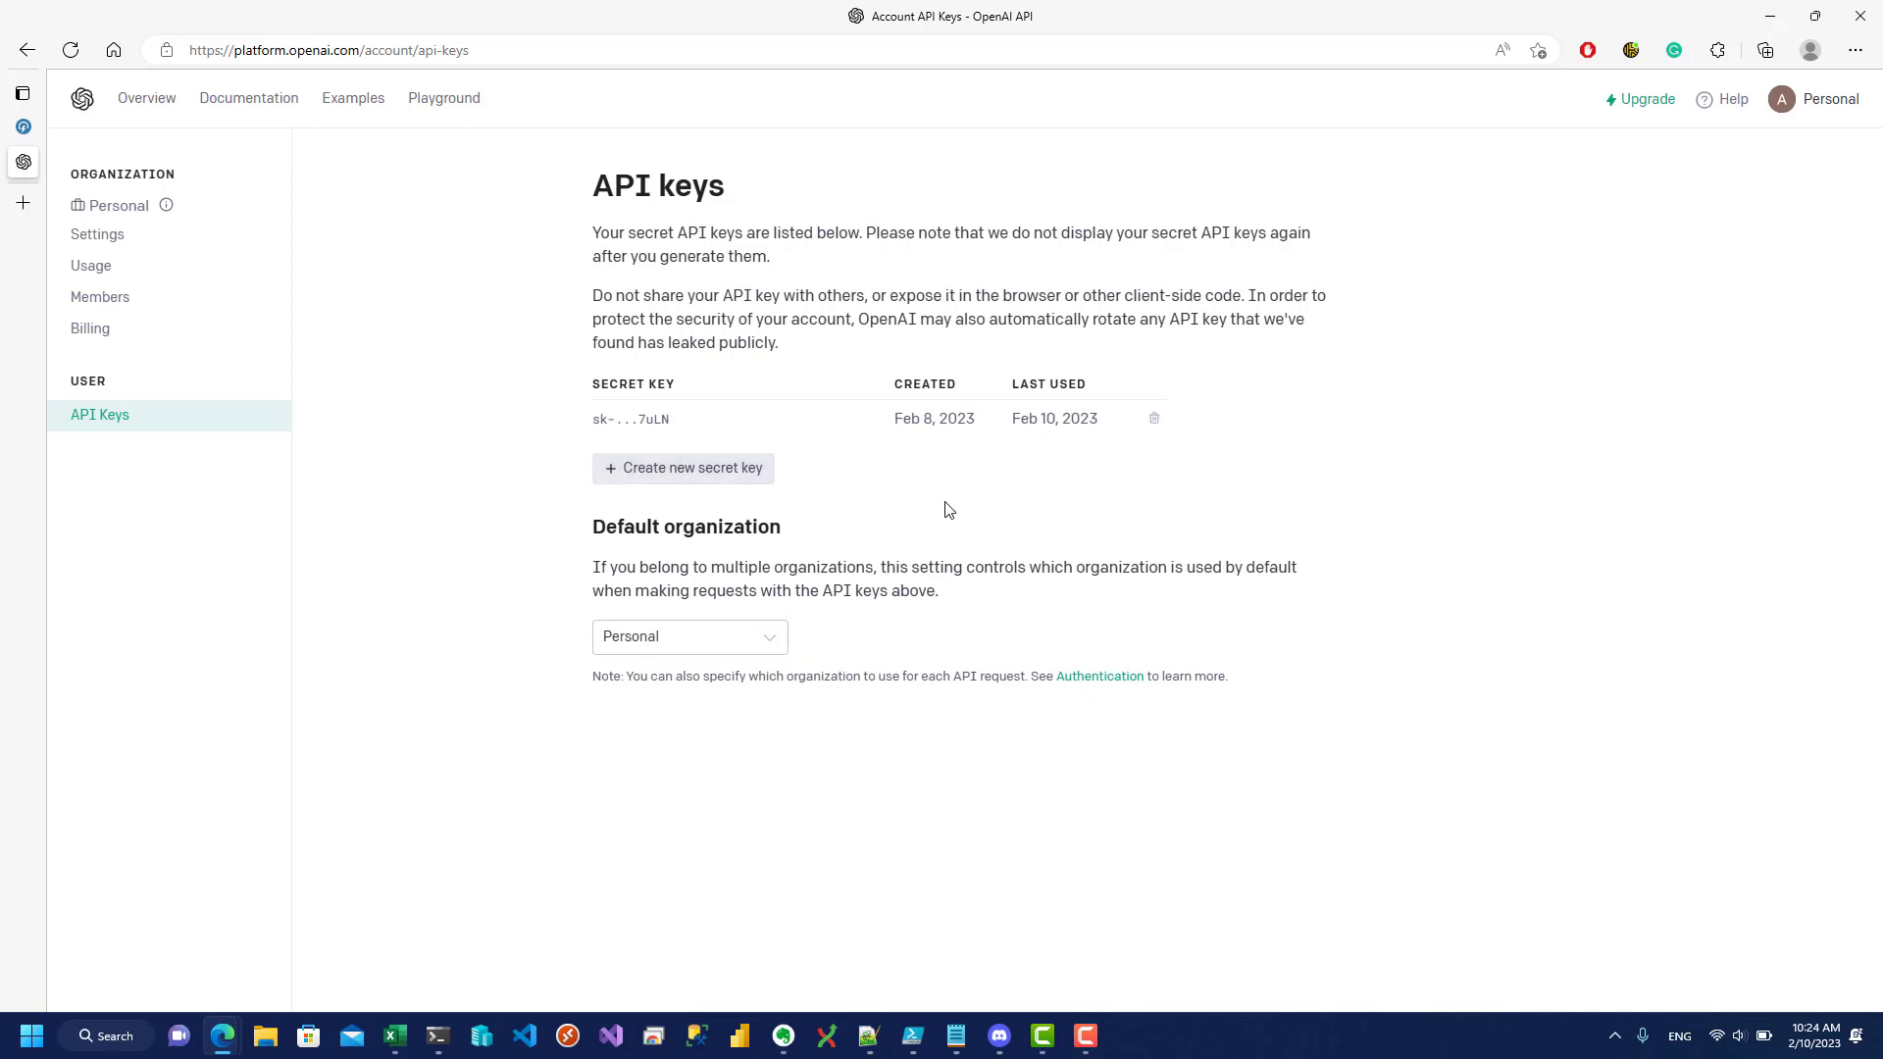
Step: Check the free trial usage on the OpenAI account's Usage page
left_click(134, 279)
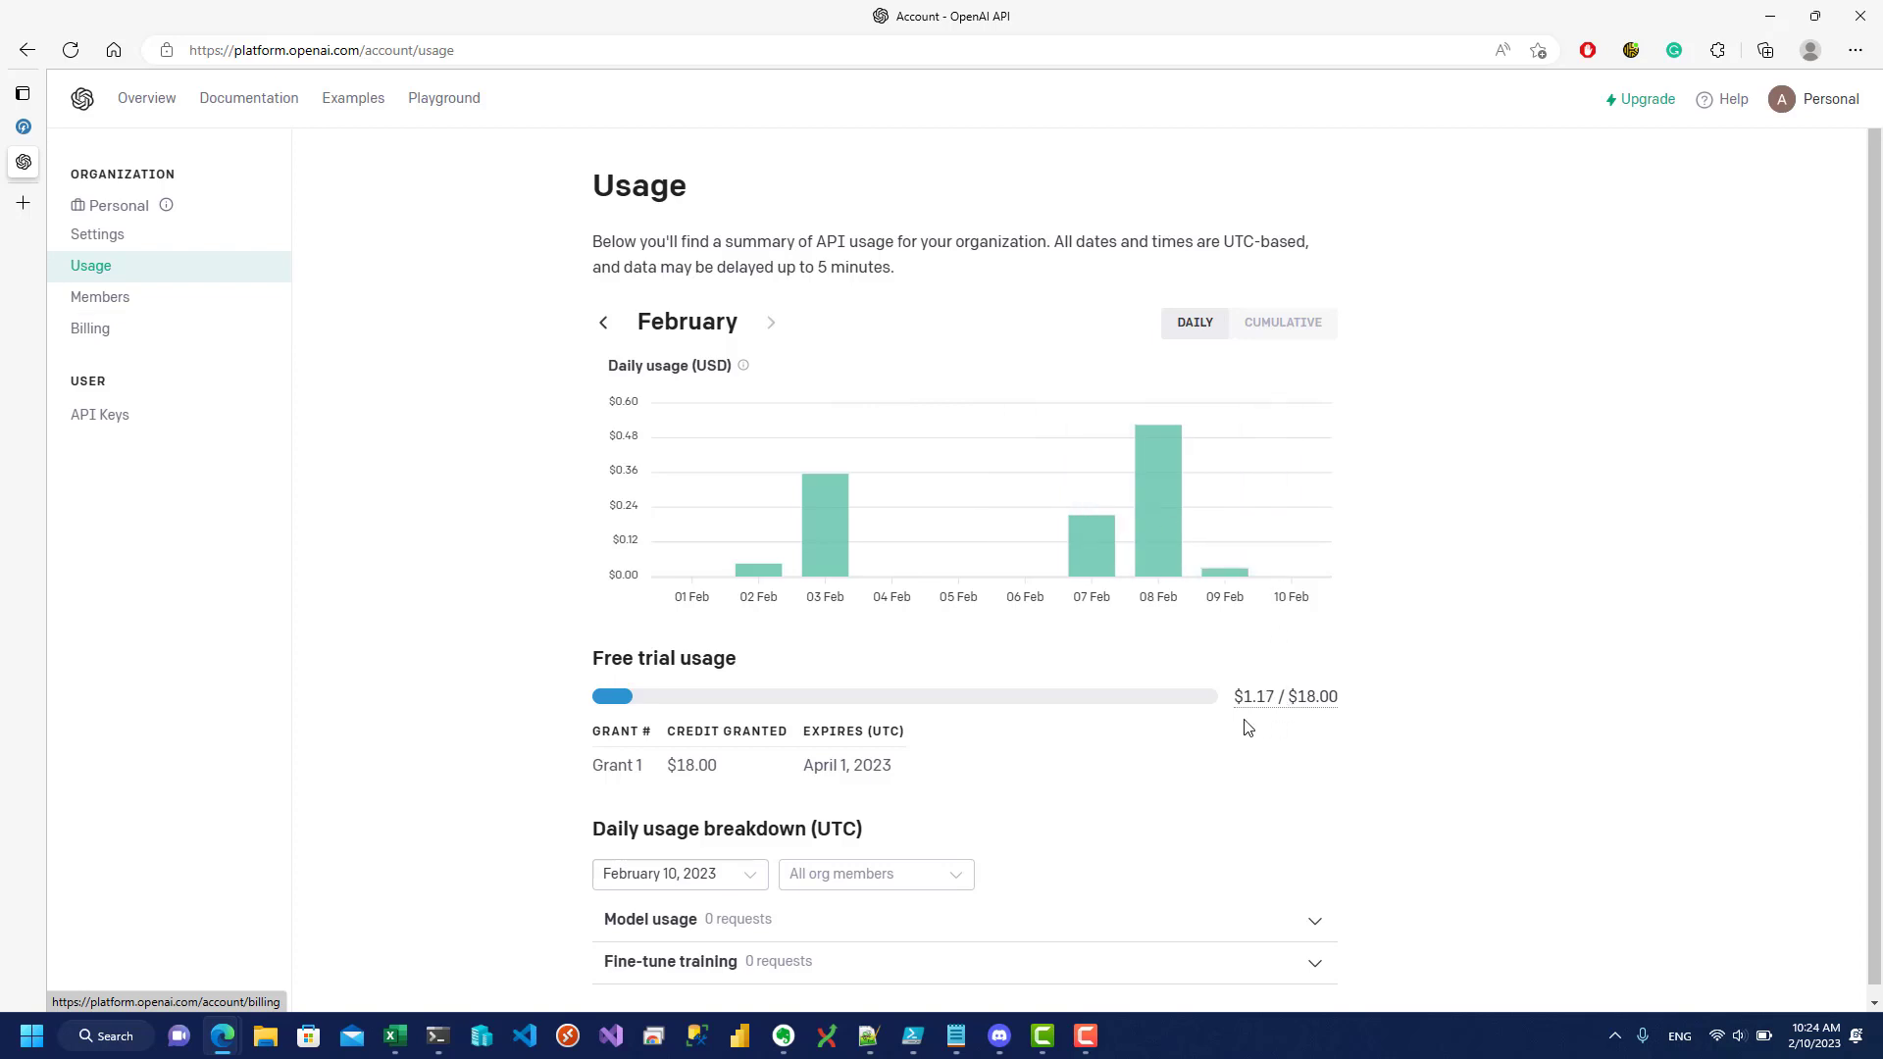
mouse_move(1245, 698)
left_click_drag(1245, 697, 1362, 719)
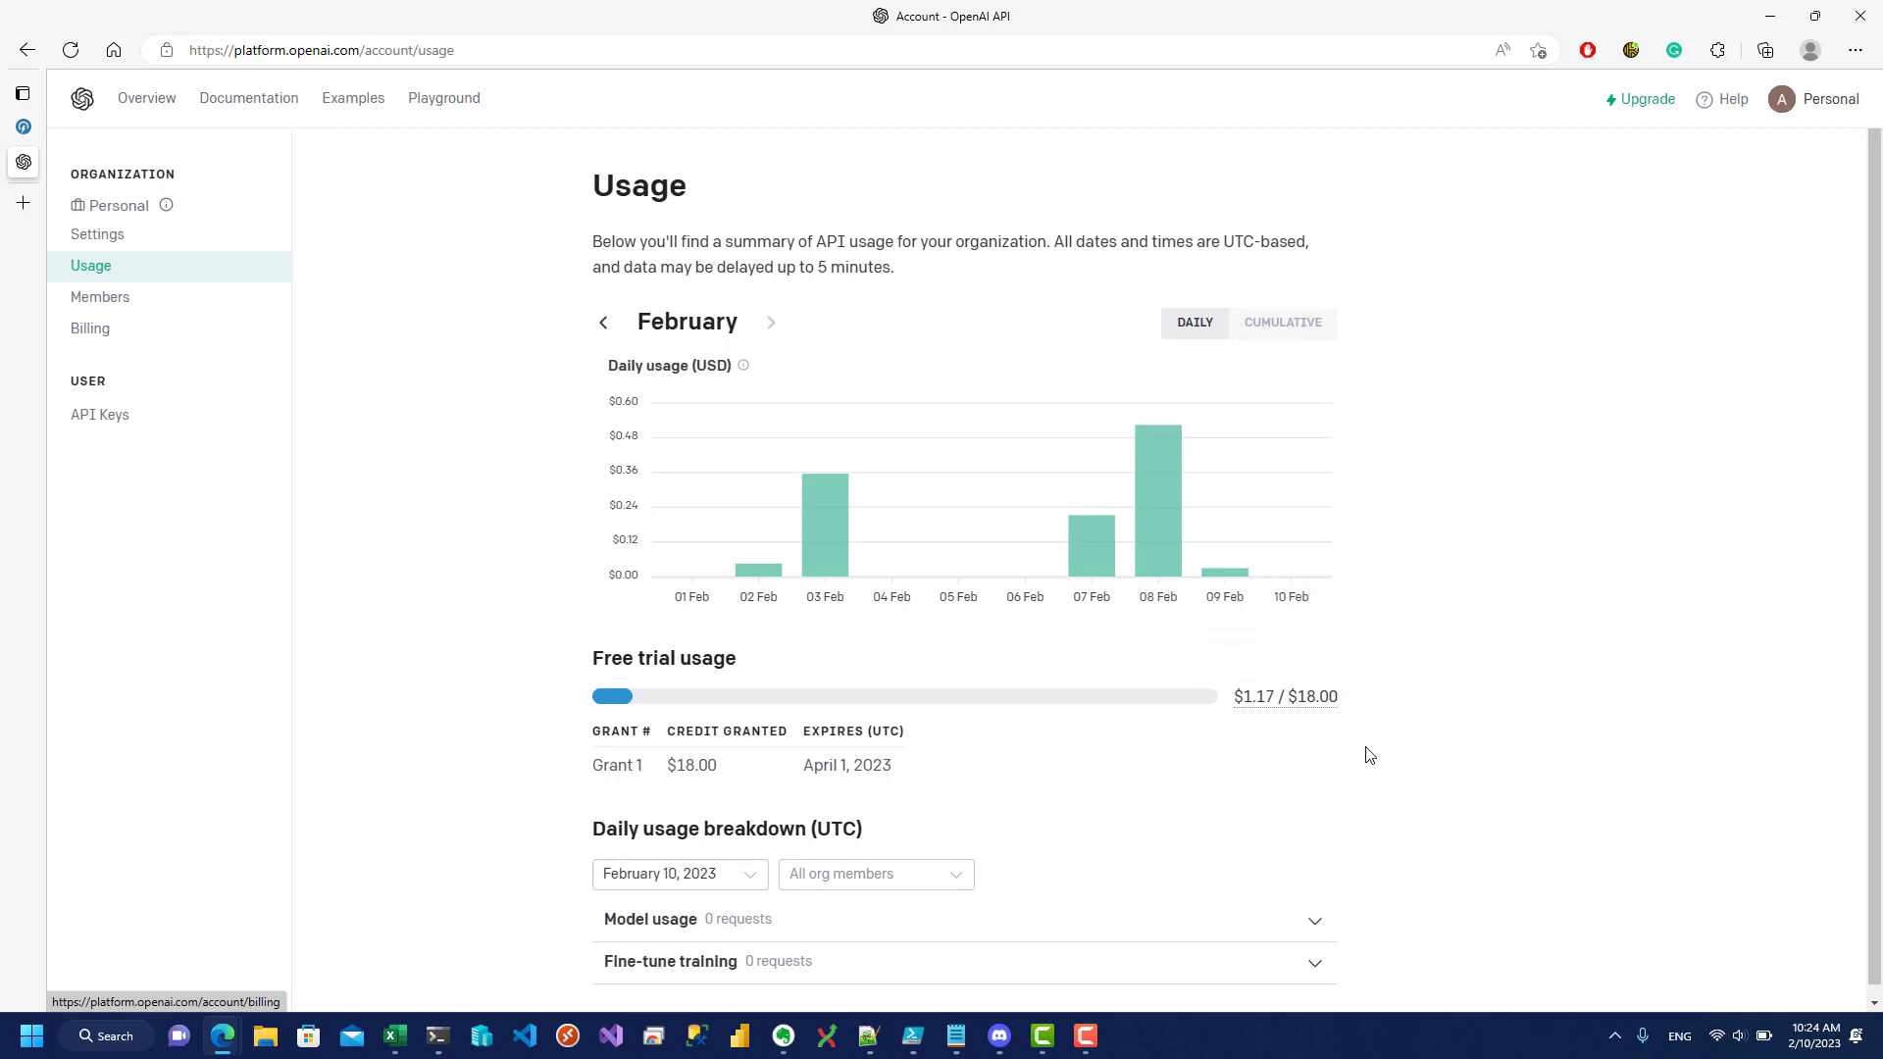